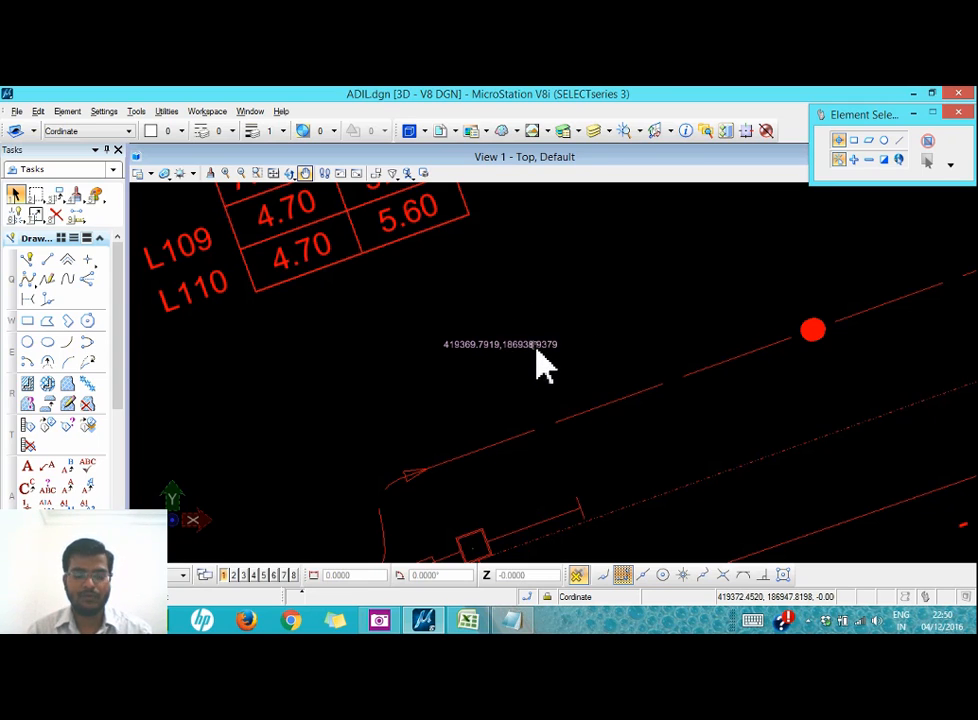
- Open the Key-in window and place it clear of the coordinate text
mouse_move(543, 367)
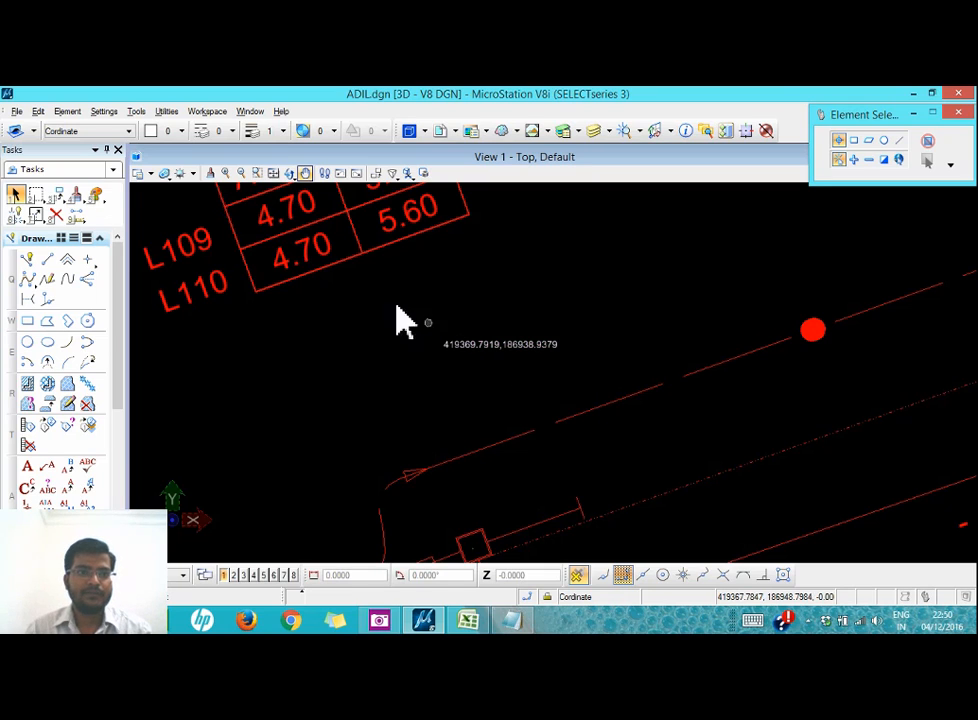
click(168, 112)
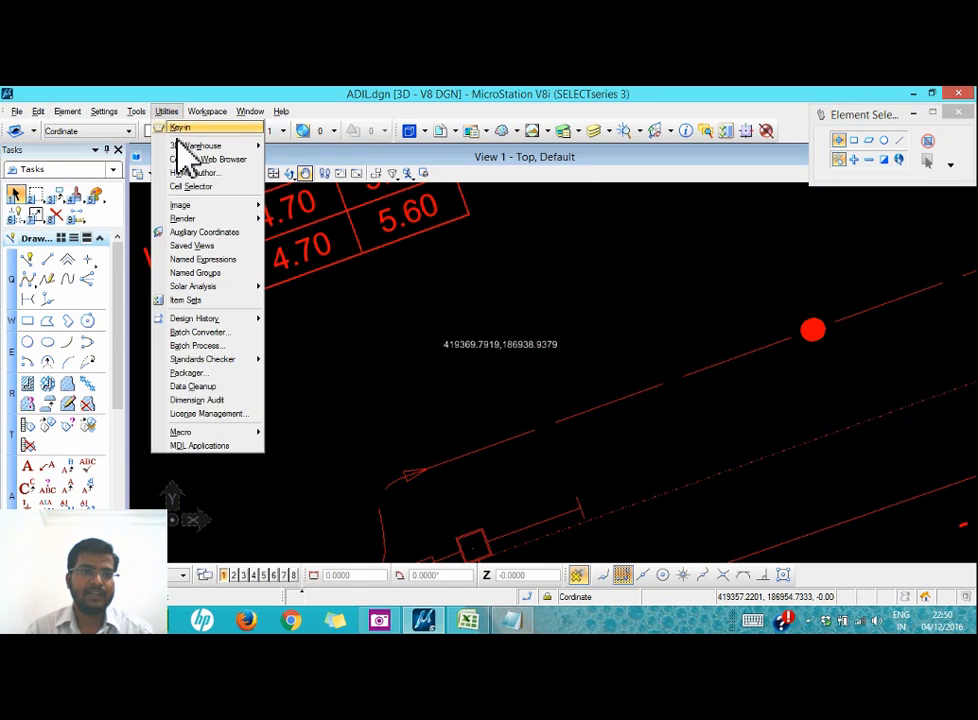
click(190, 128)
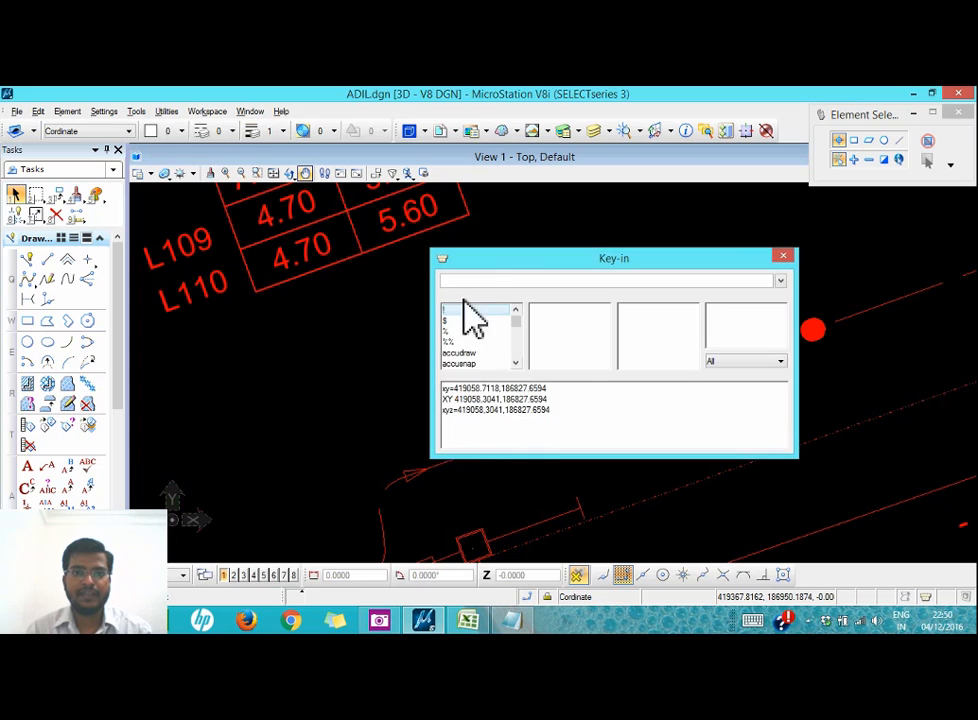
drag(529, 258, 707, 270)
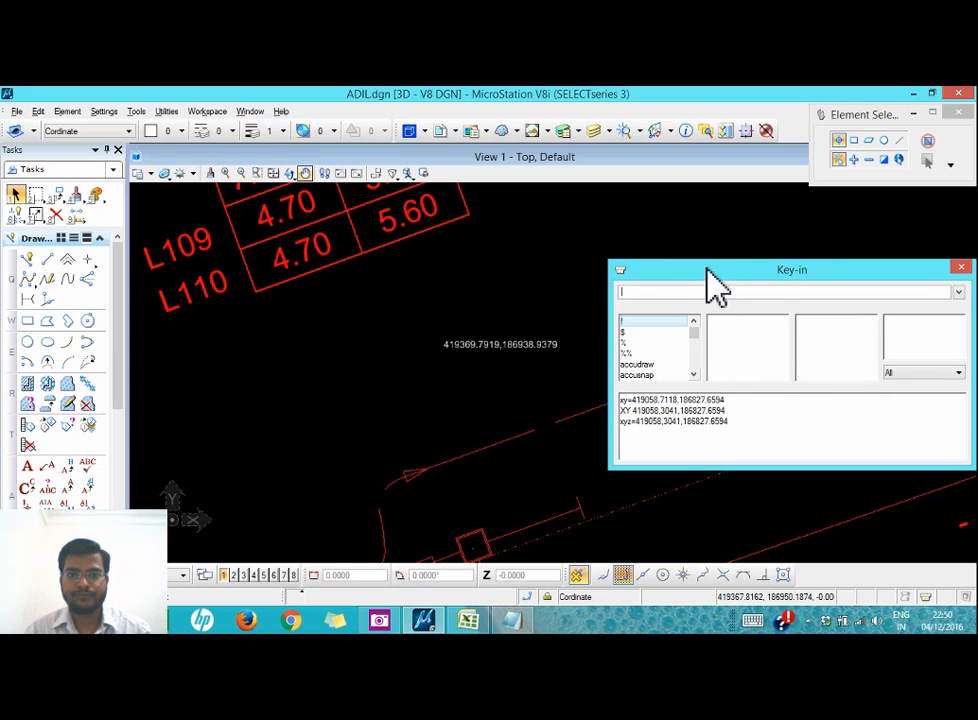
- Copy the full coordinate string 419369.7919,186938.9379 from the text element and leave the text unedited
double_click(484, 352)
right_click(662, 440)
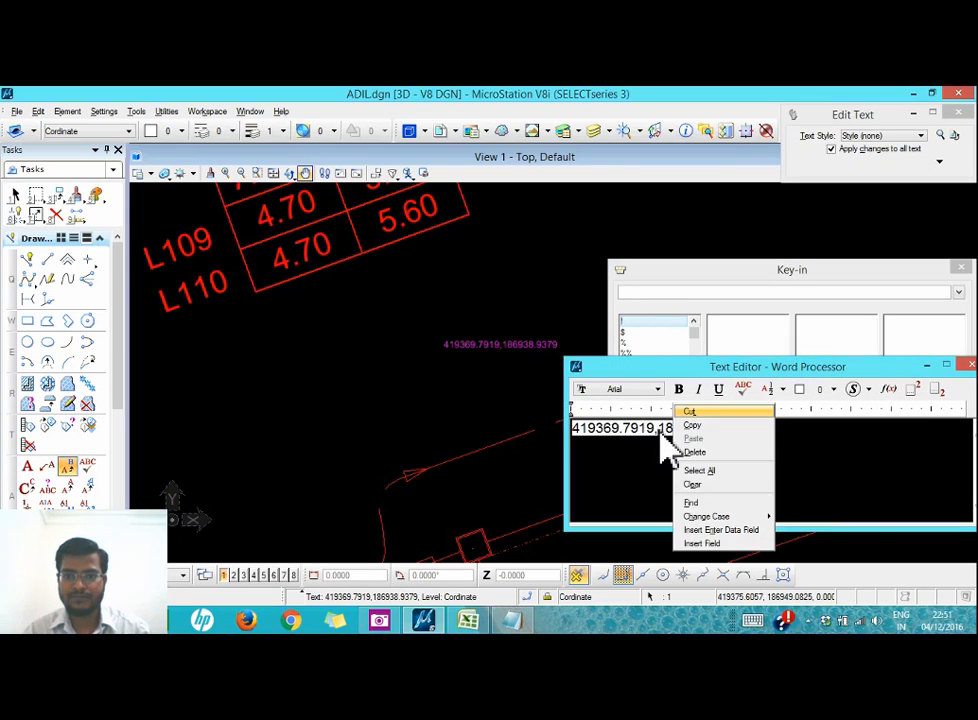
click(695, 423)
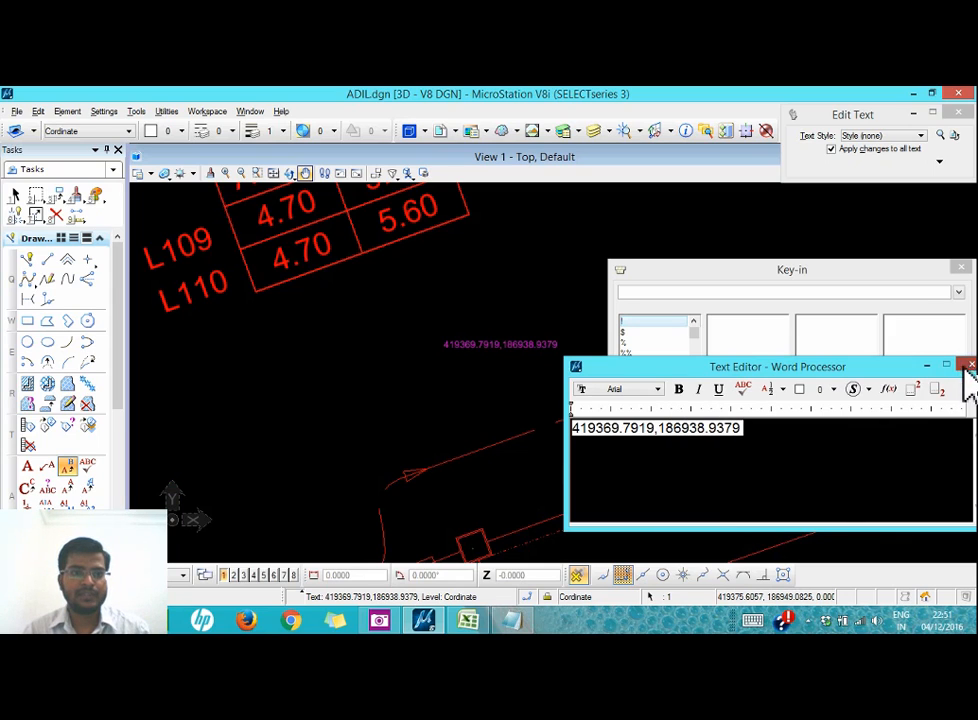
click(965, 365)
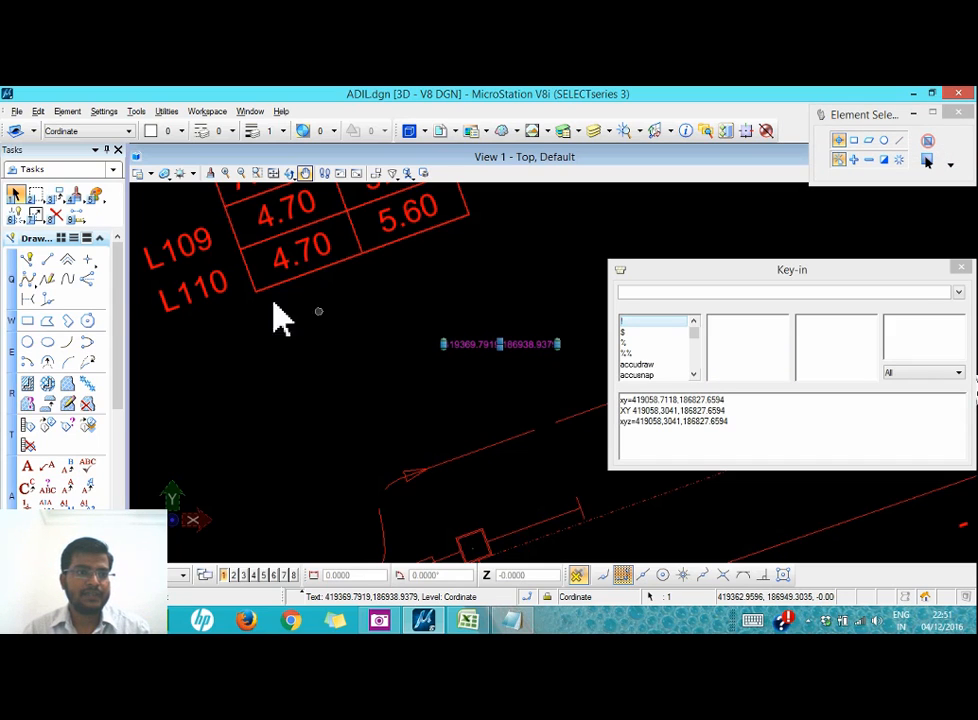
- Draw a SmartLine from a free point below the L110 table to the copied coordinates by keying in xy=419369.7919,186938.9379
click(26, 261)
click(306, 368)
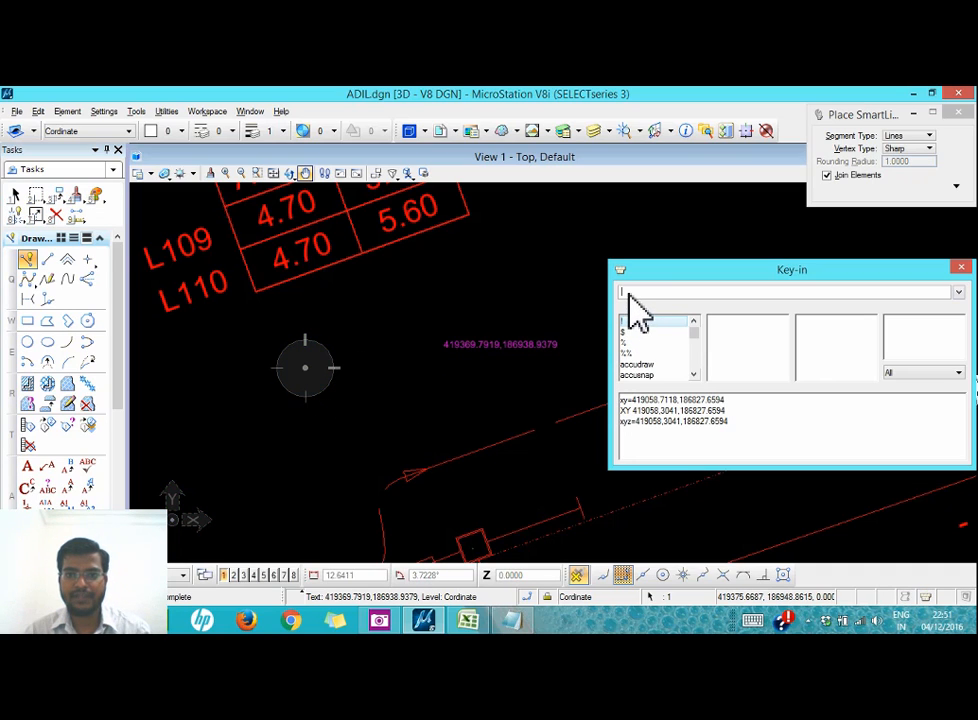
right_click(638, 291)
click(657, 319)
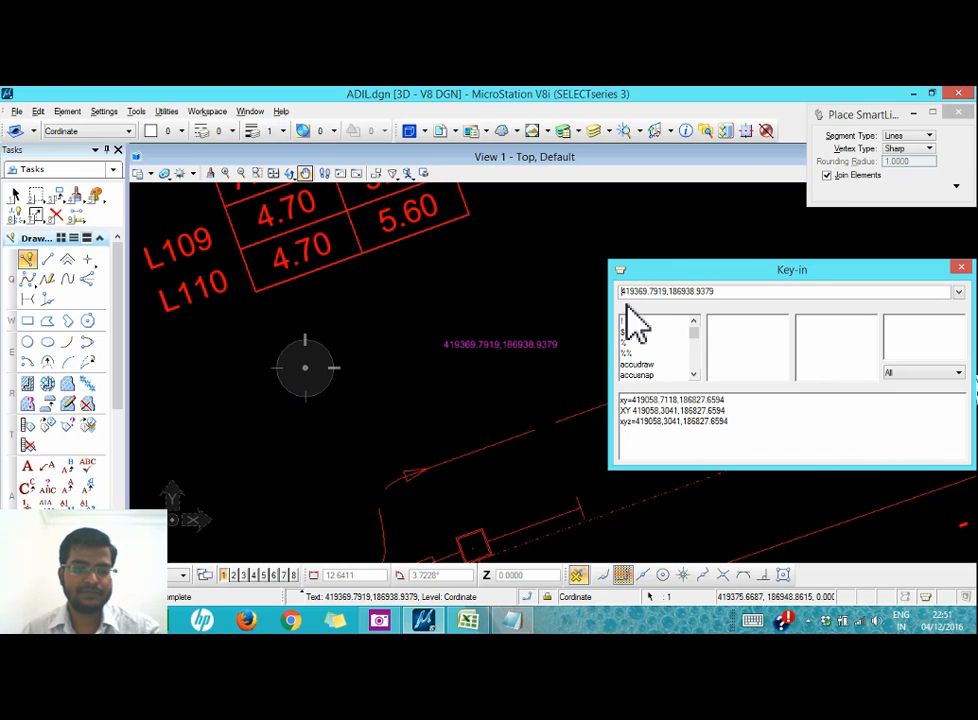
text(x)
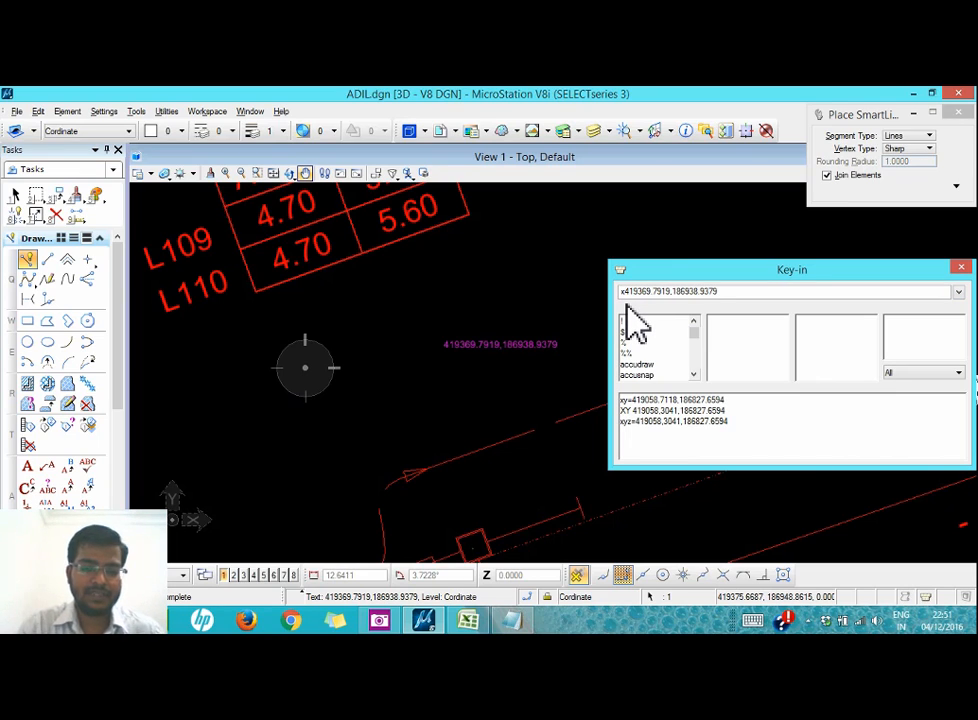
text(y=)
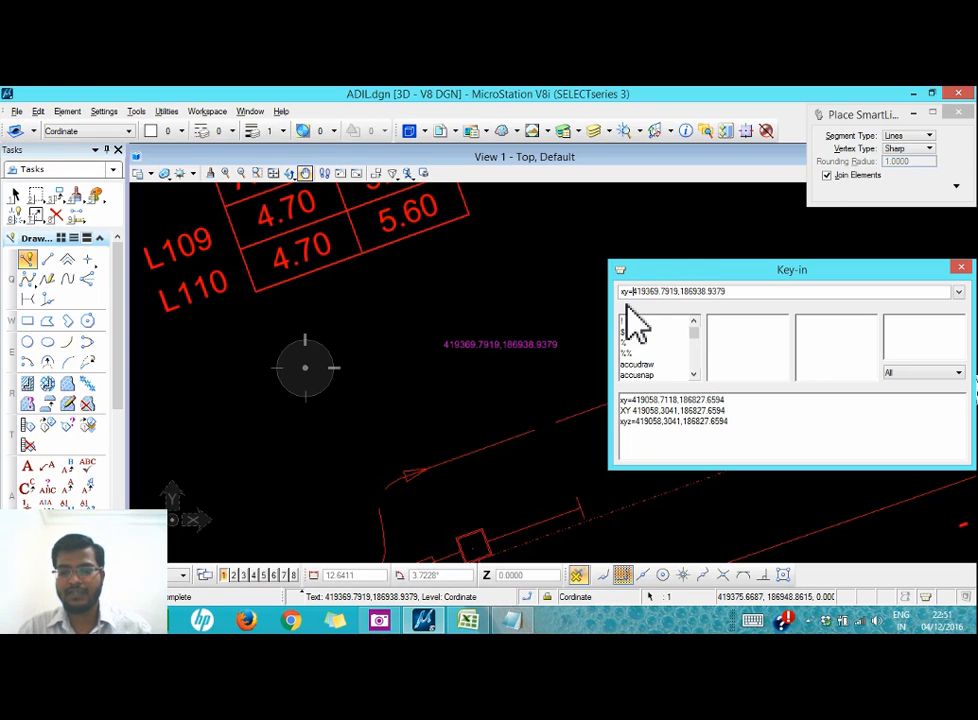
key(Return)
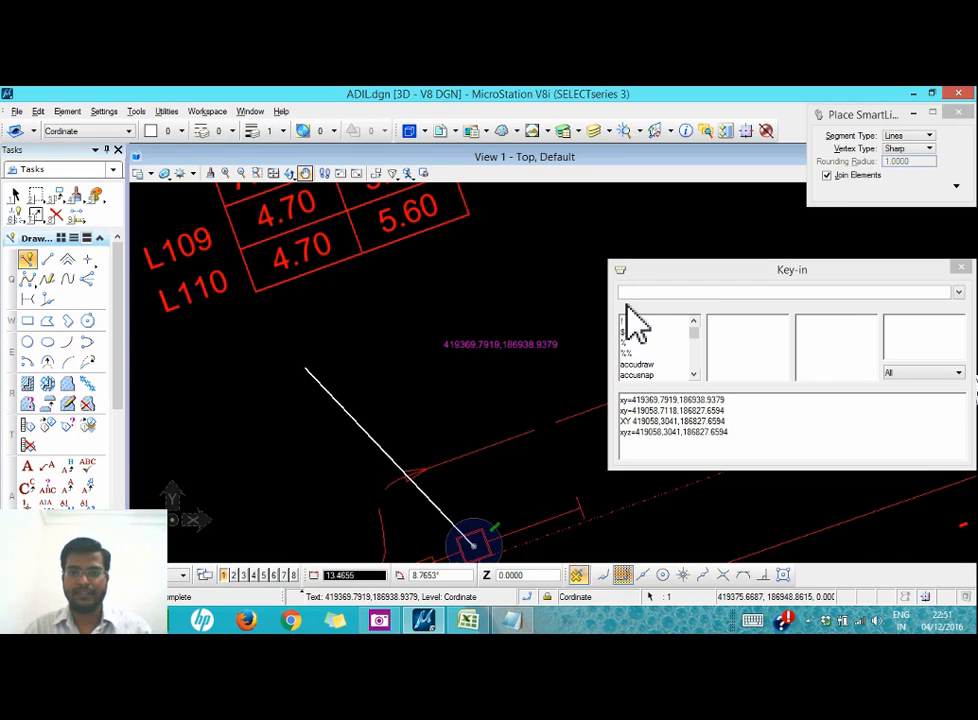
scroll(460, 307, down, 3)
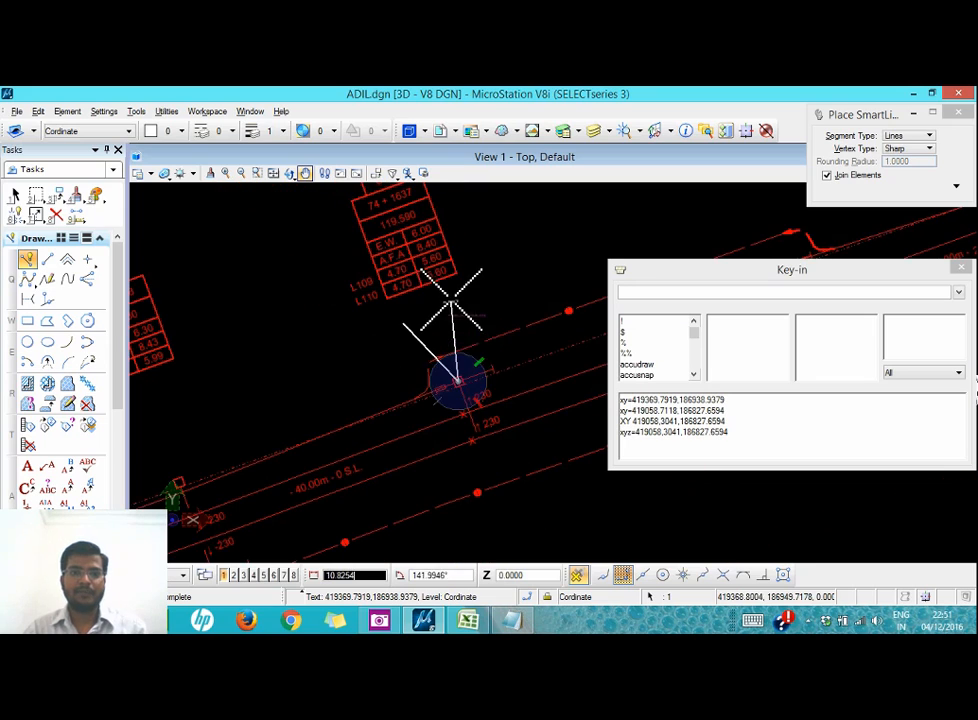
scroll(455, 379, up, 4)
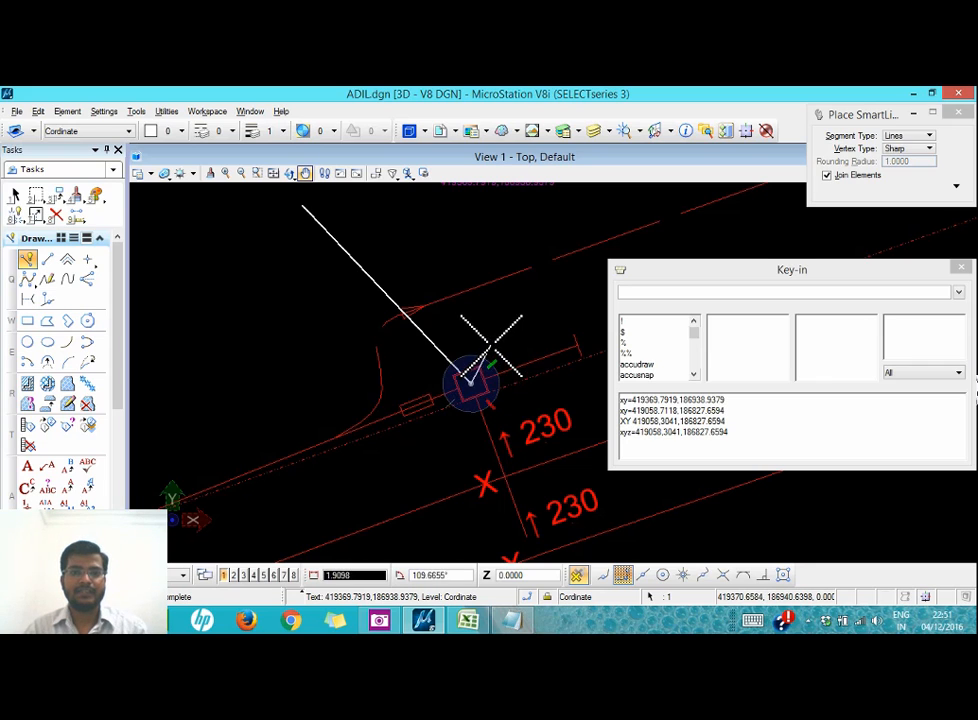
click(480, 345)
- Check the line's end at the small square symbol, close the Key-in window and delete the line
scroll(447, 347, down, 4)
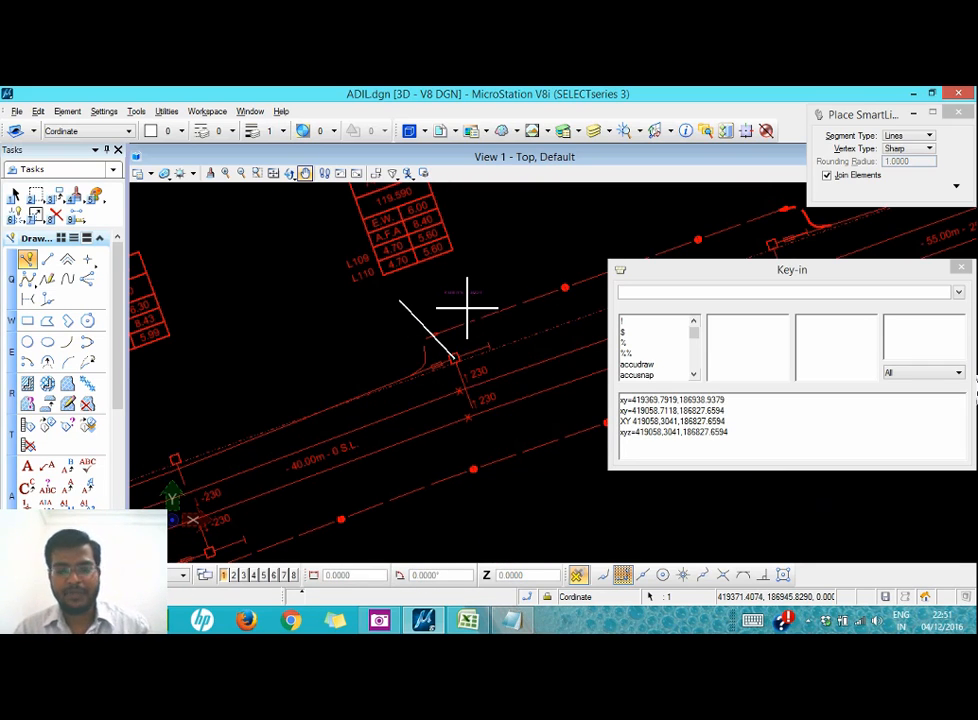
scroll(453, 356, up, 4)
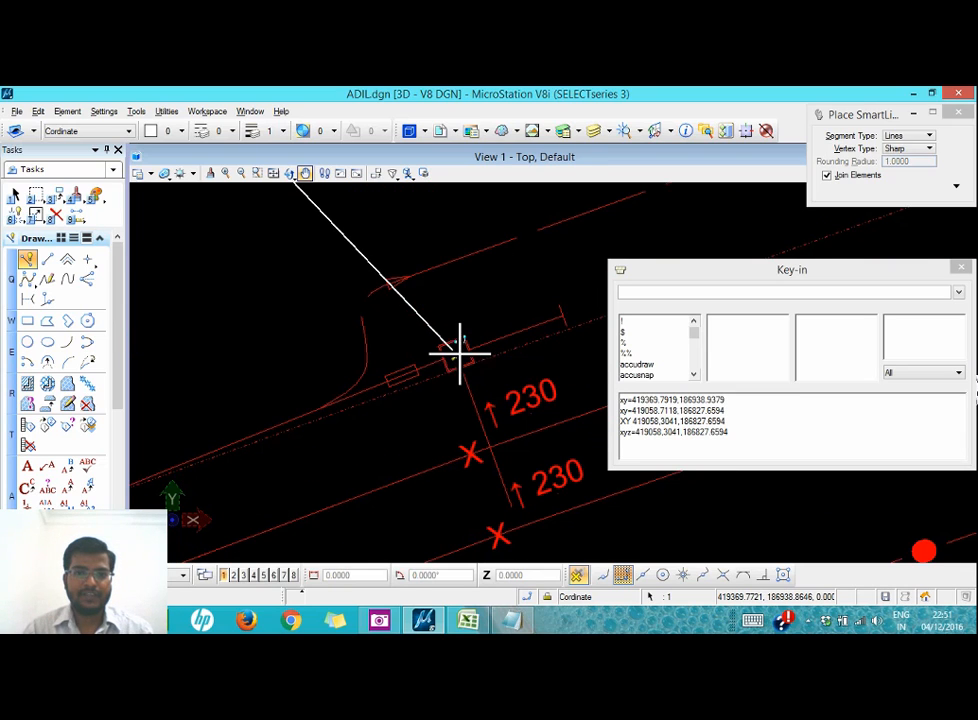
scroll(460, 370, down, 3)
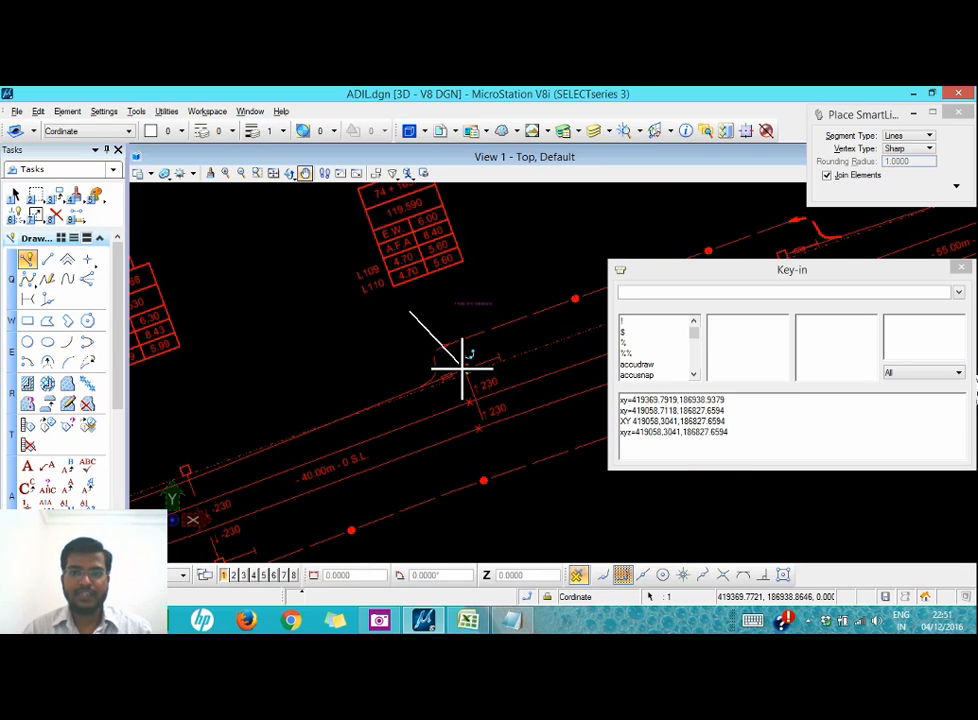
click(463, 369)
right_click(478, 348)
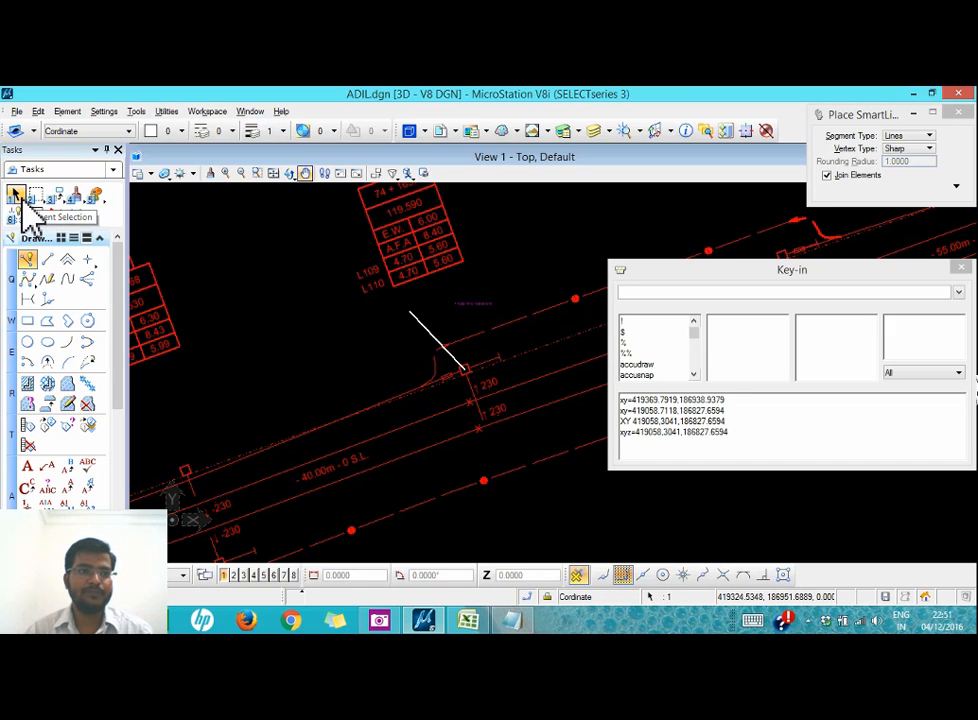
click(15, 194)
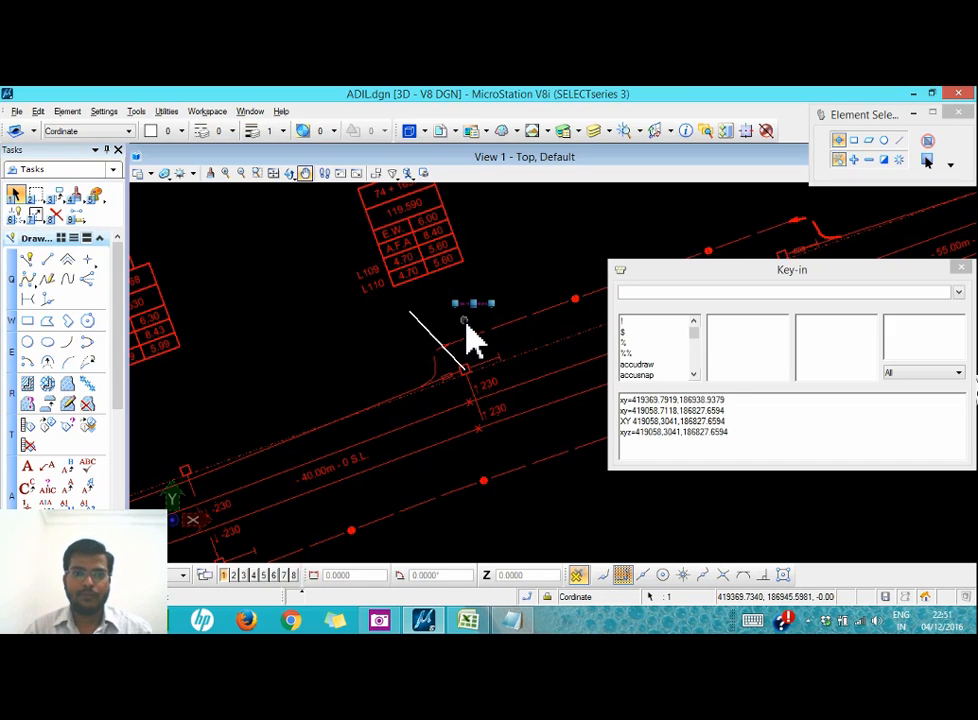
scroll(420, 340, up, 3)
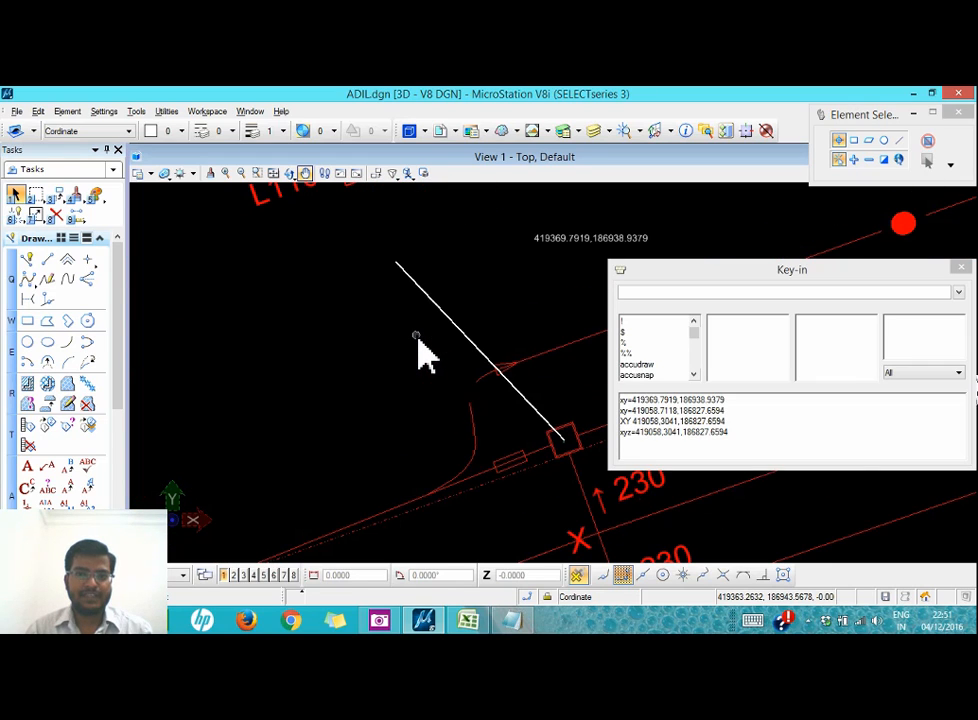
scroll(424, 332, down, 2)
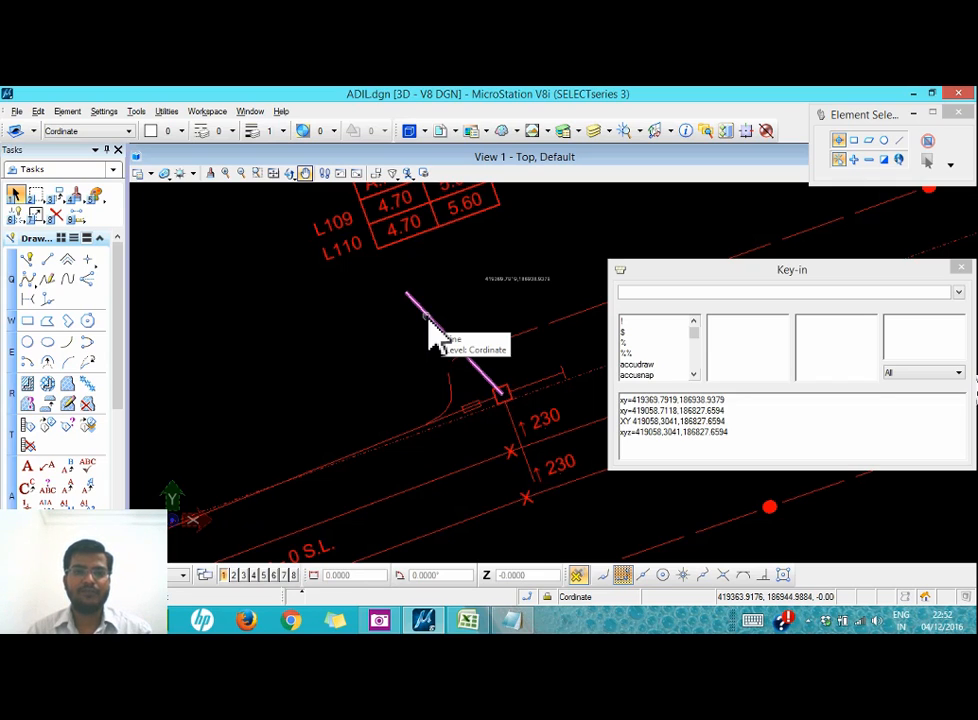
click(961, 267)
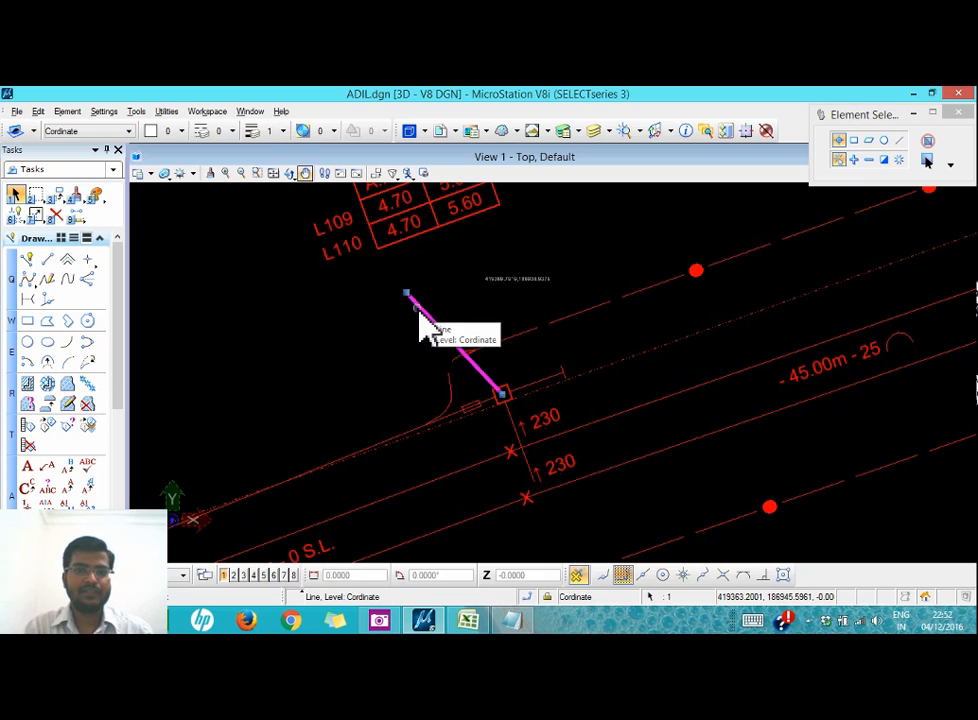
key(Delete)
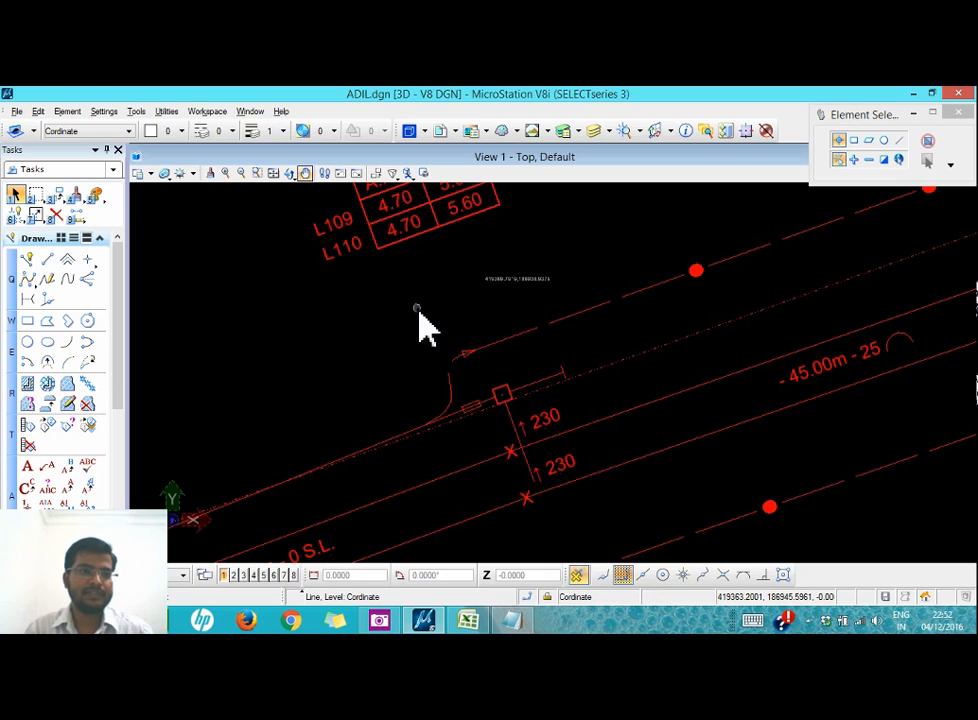
- Draw a SmartLine from a free point below the L110 table to absolute point 419369.7919,186938.9379 using Data Point Keyin
click(27, 259)
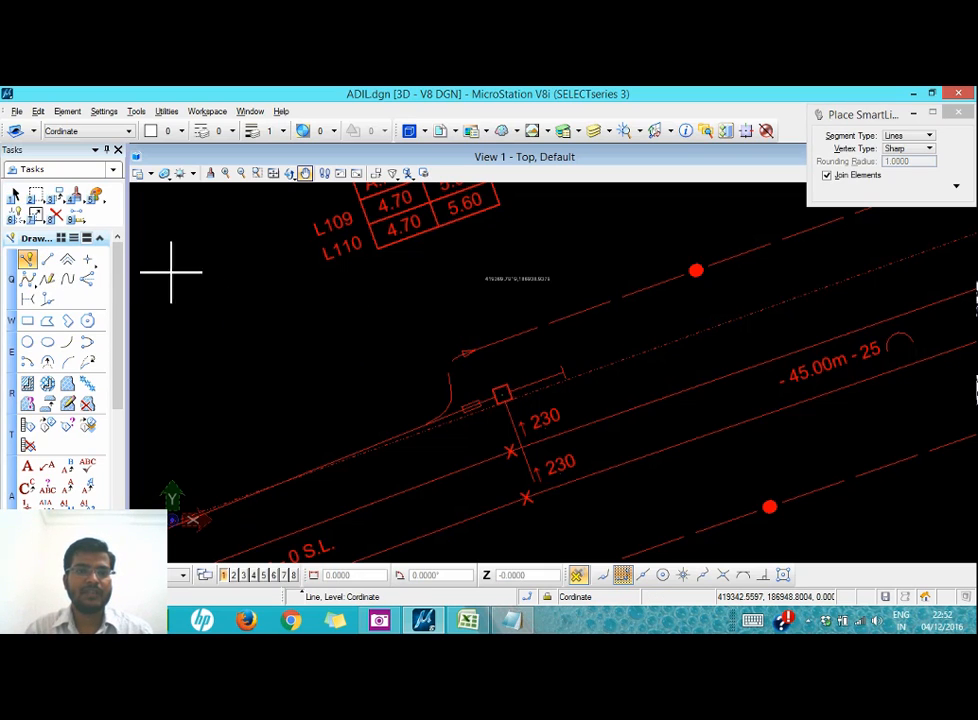
click(310, 317)
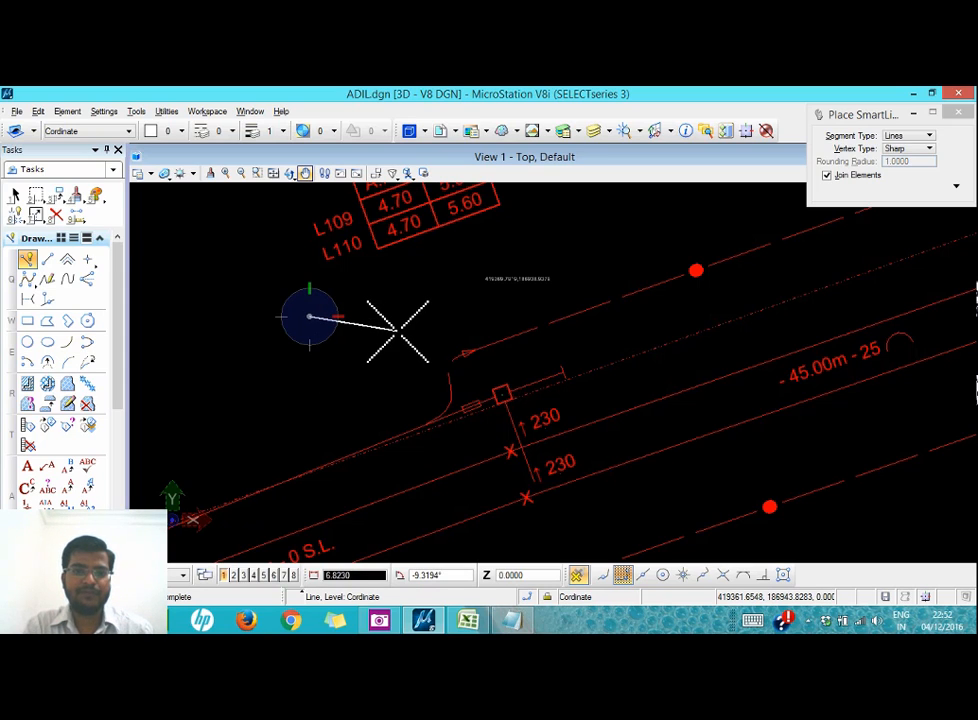
key(p)
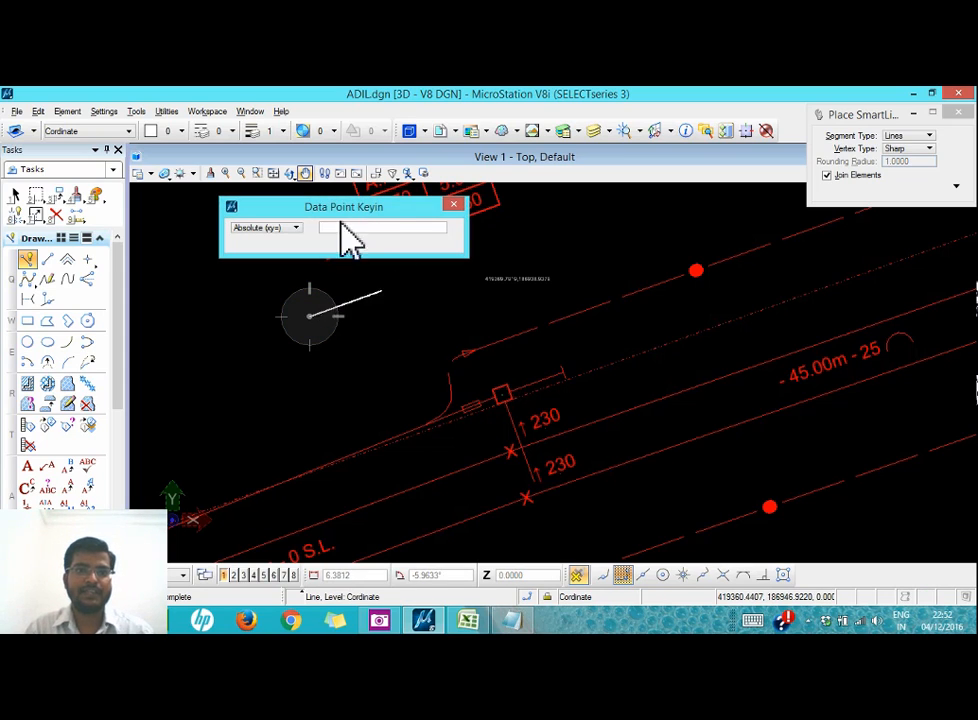
drag(327, 207, 287, 212)
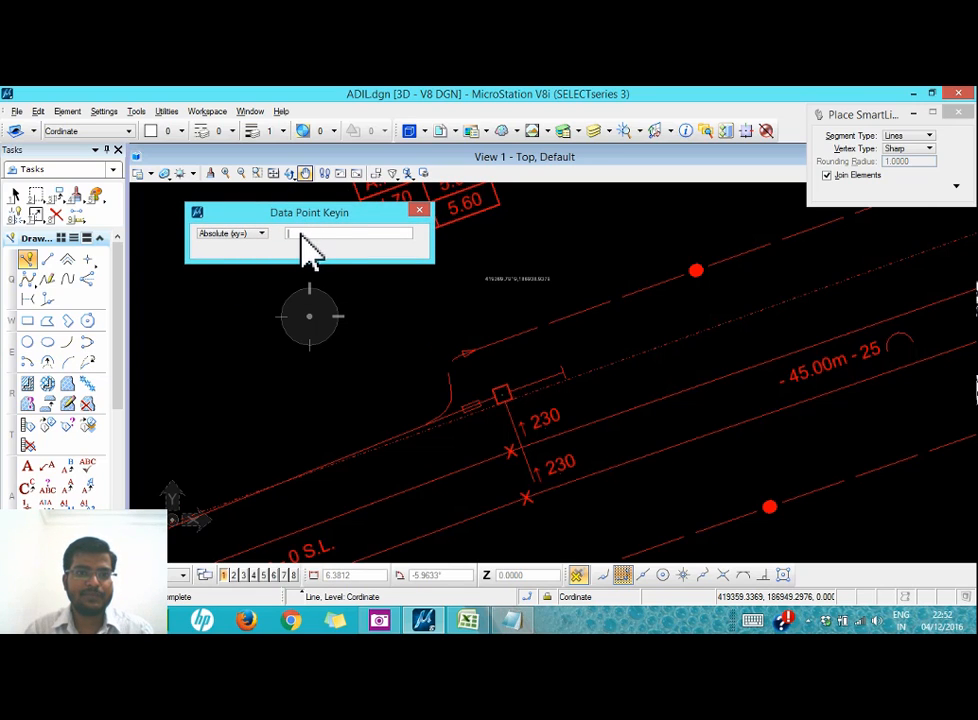
right_click(303, 236)
click(332, 262)
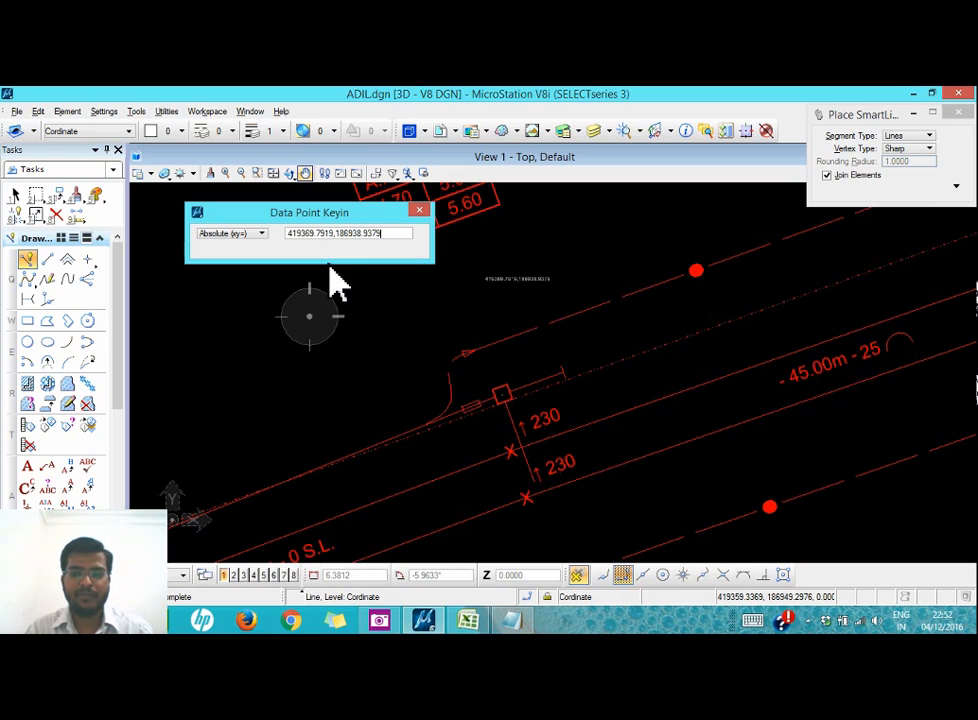
key(Return)
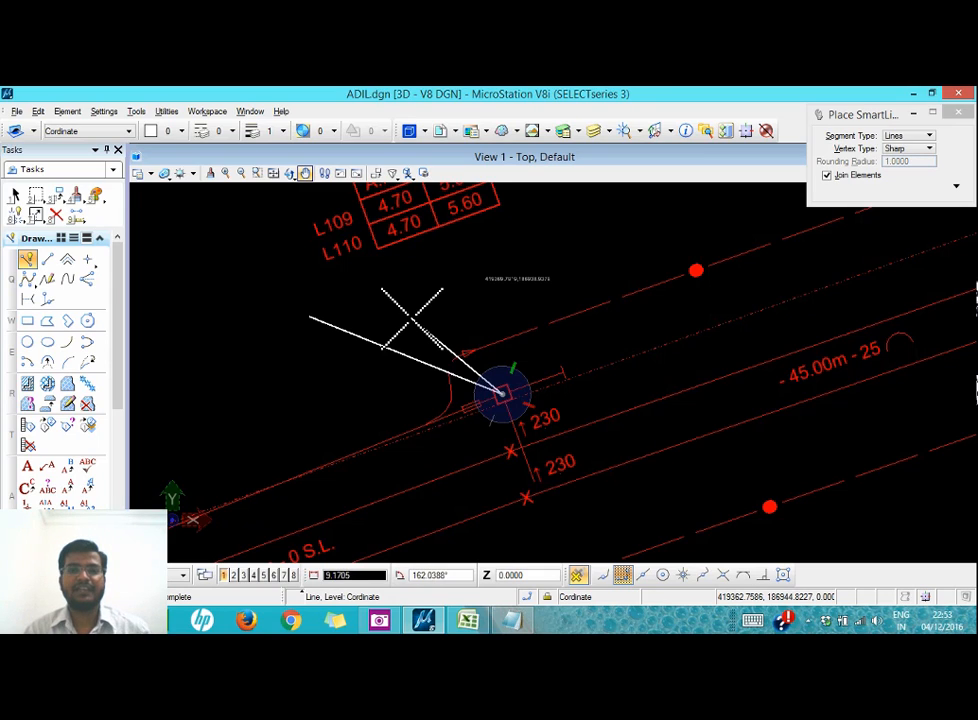
- End the SmartLine command and delete the line running to the small square symbol
click(16, 196)
click(320, 323)
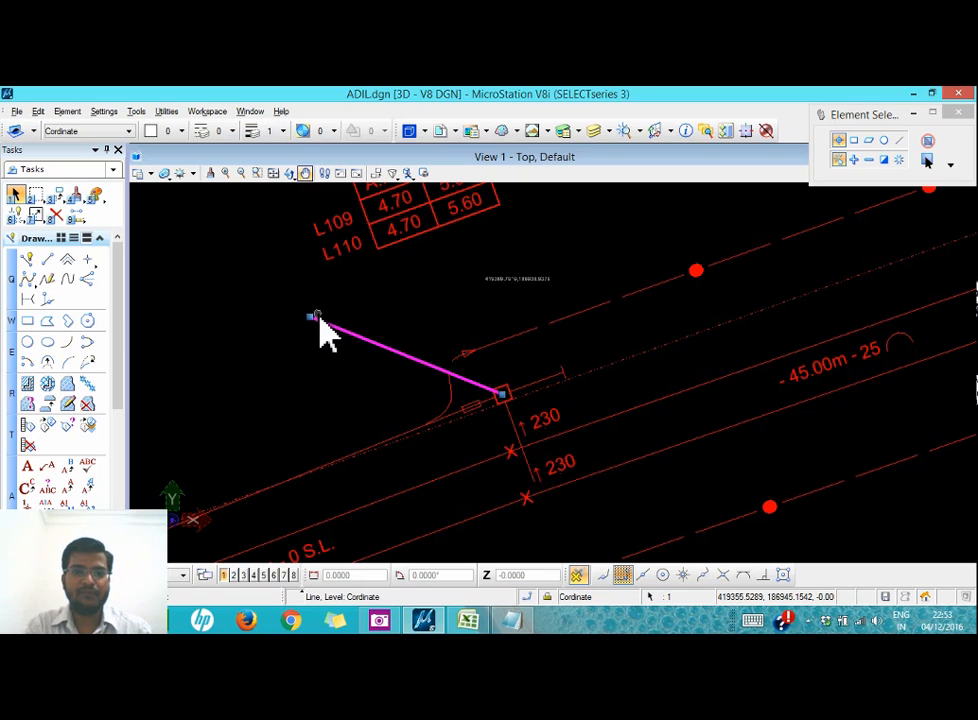
key(Delete)
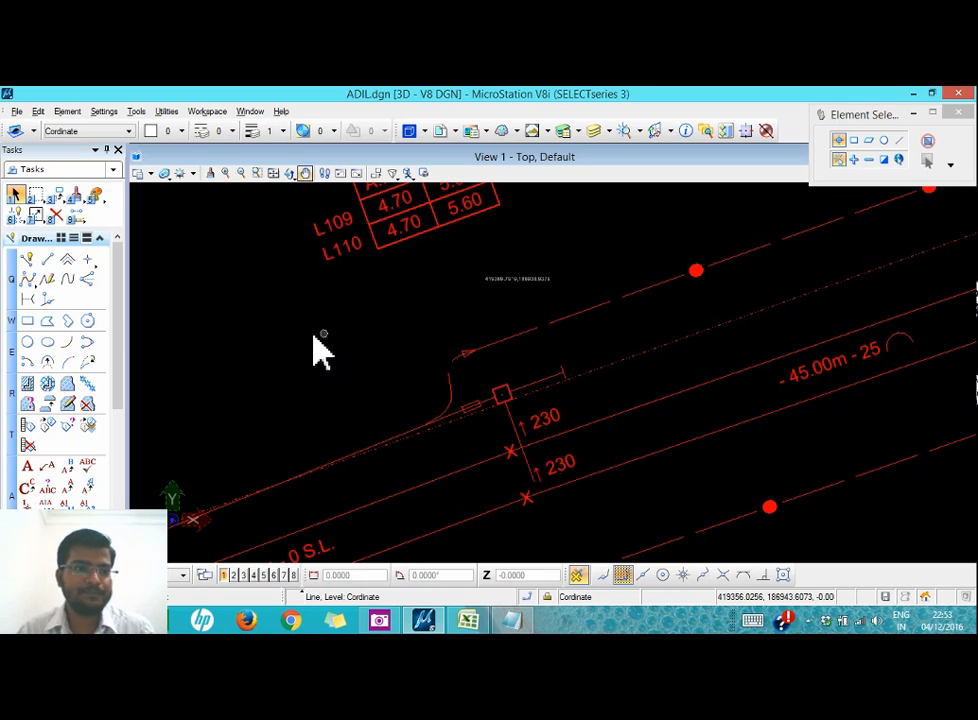
- Draw a SmartLine from a free point below the L110 table to absolute point 419369.7919,186938.9379 using the multi-point Data Point Keyin
click(27, 260)
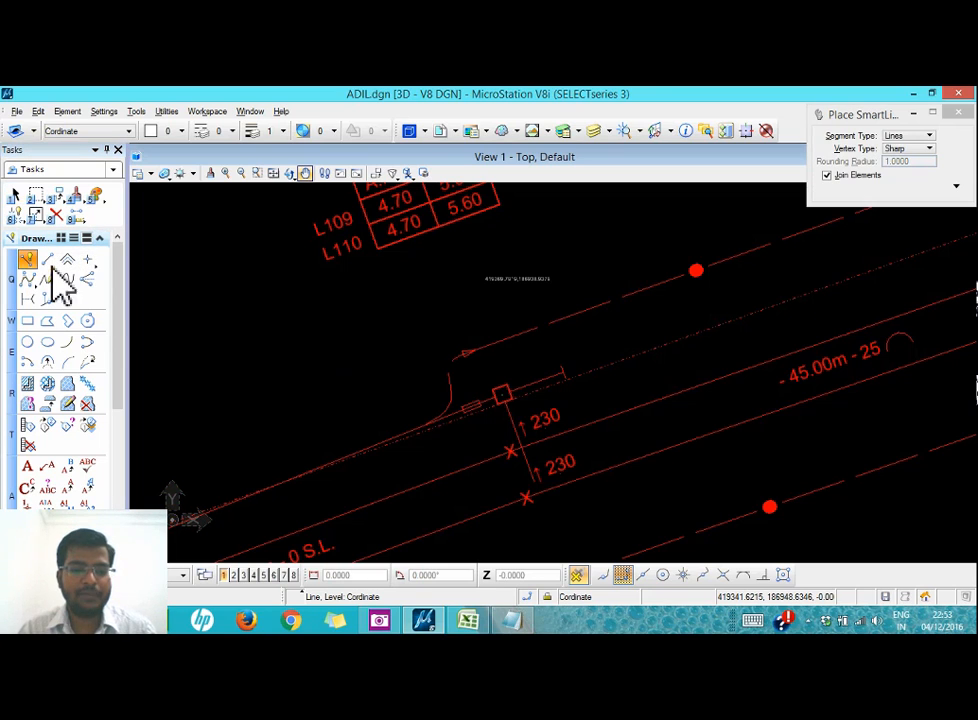
click(312, 312)
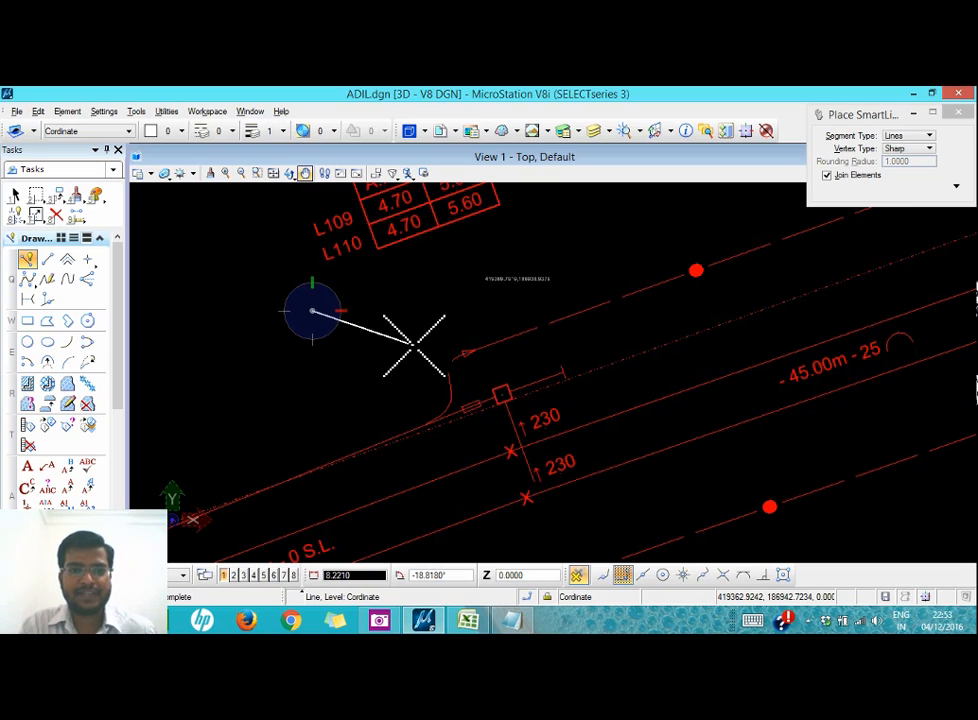
key(p)
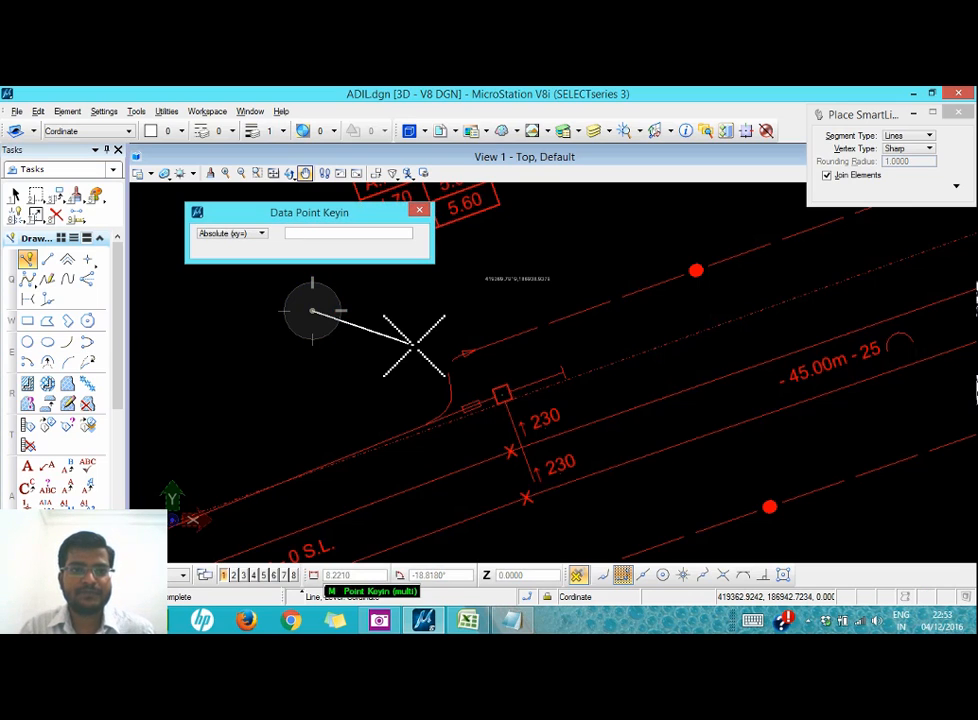
right_click(347, 230)
click(369, 268)
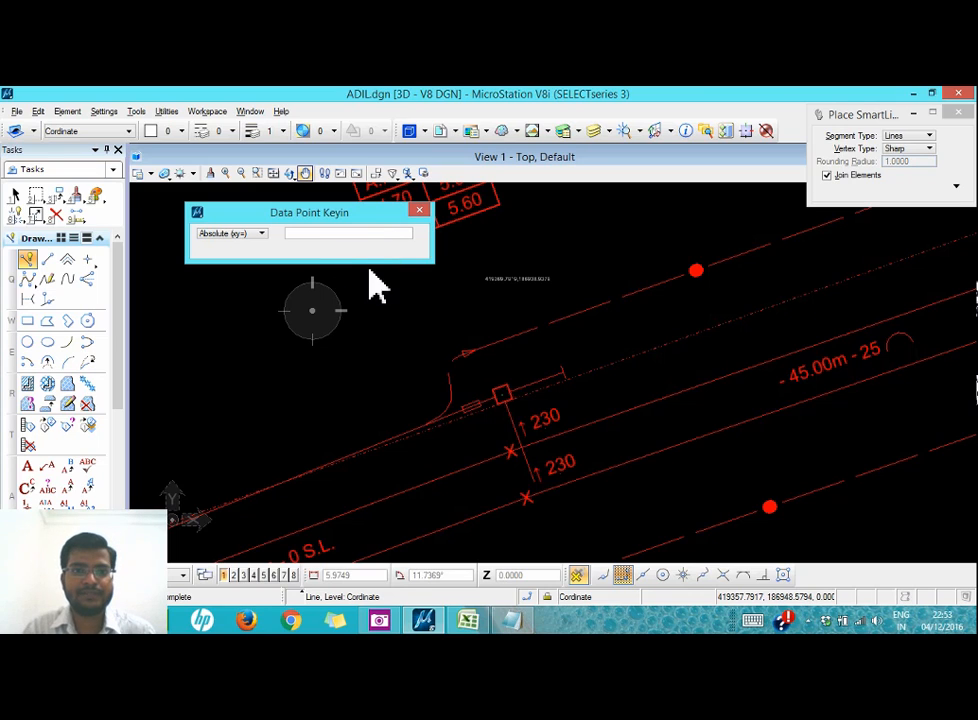
key(Return)
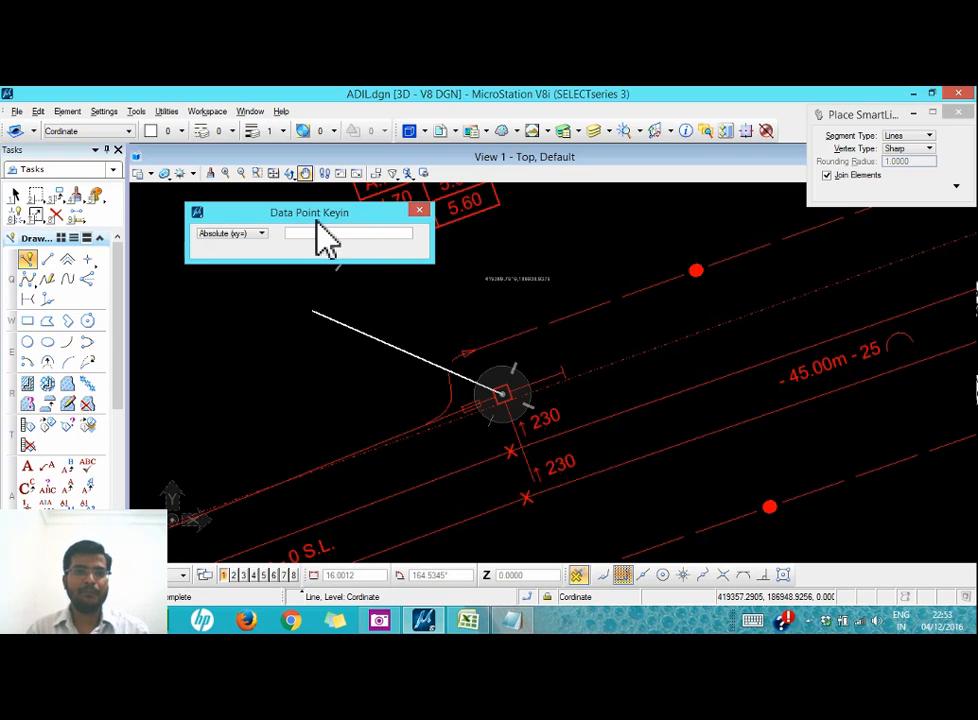
- Extend the SmartLine to absolute point 419369.7918,186937.9379 by pasting and editing the copied coordinates, and inspect the new vertex beside the small square
drag(316, 216, 347, 223)
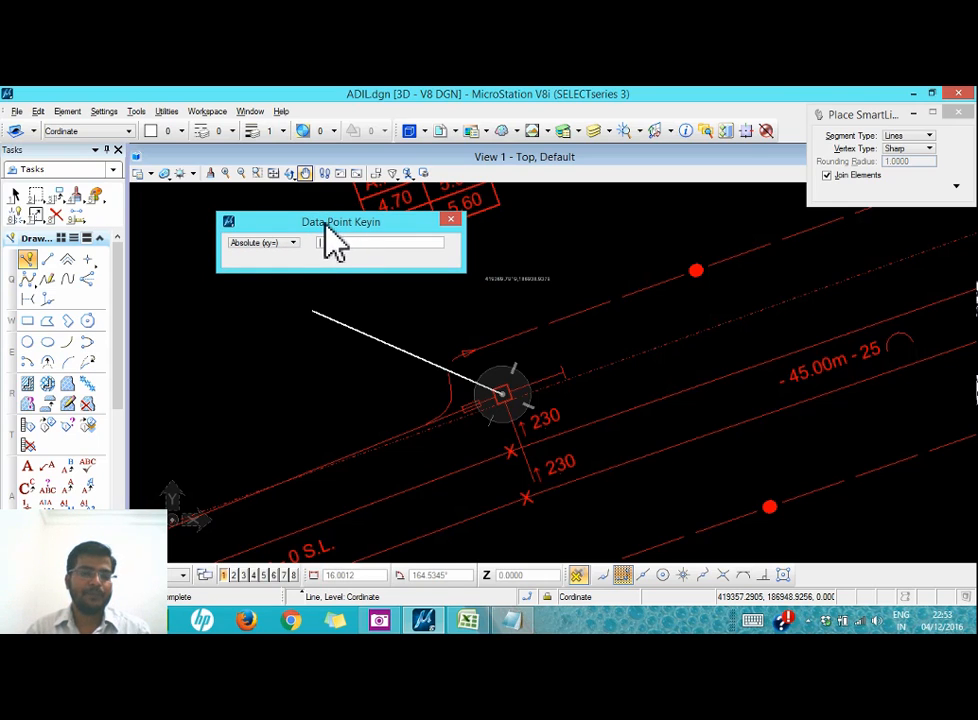
drag(335, 225, 314, 223)
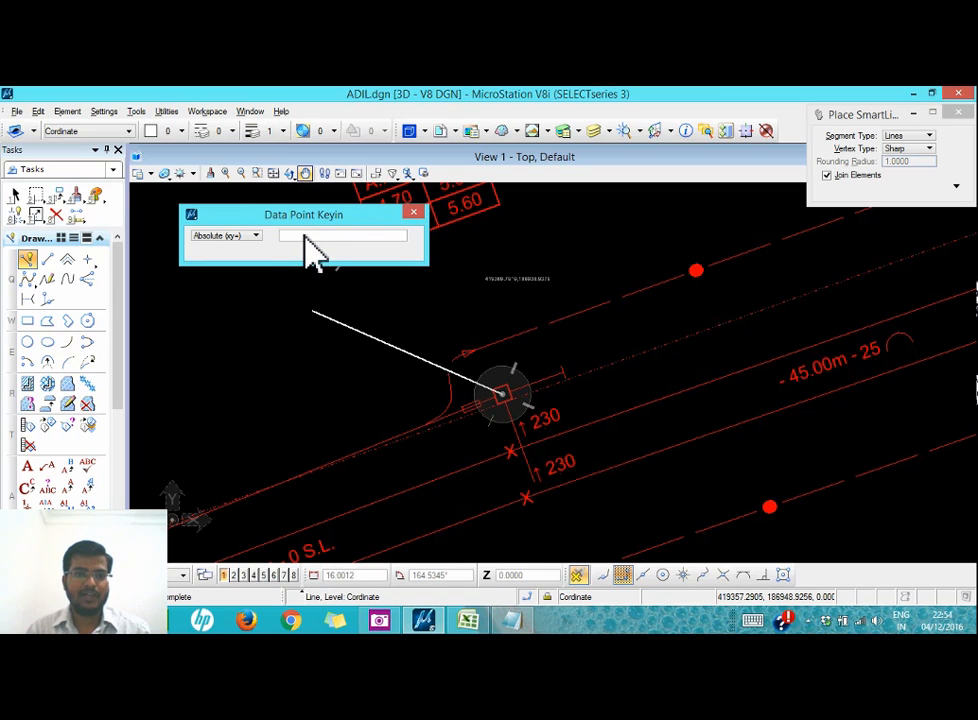
right_click(312, 238)
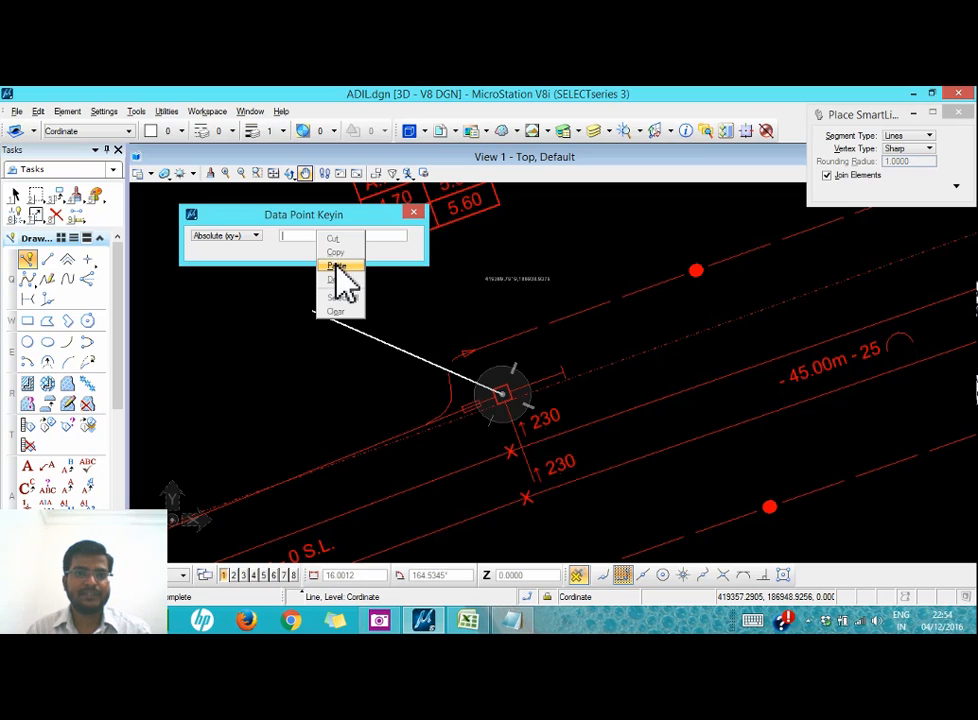
click(335, 272)
drag(329, 235, 324, 235)
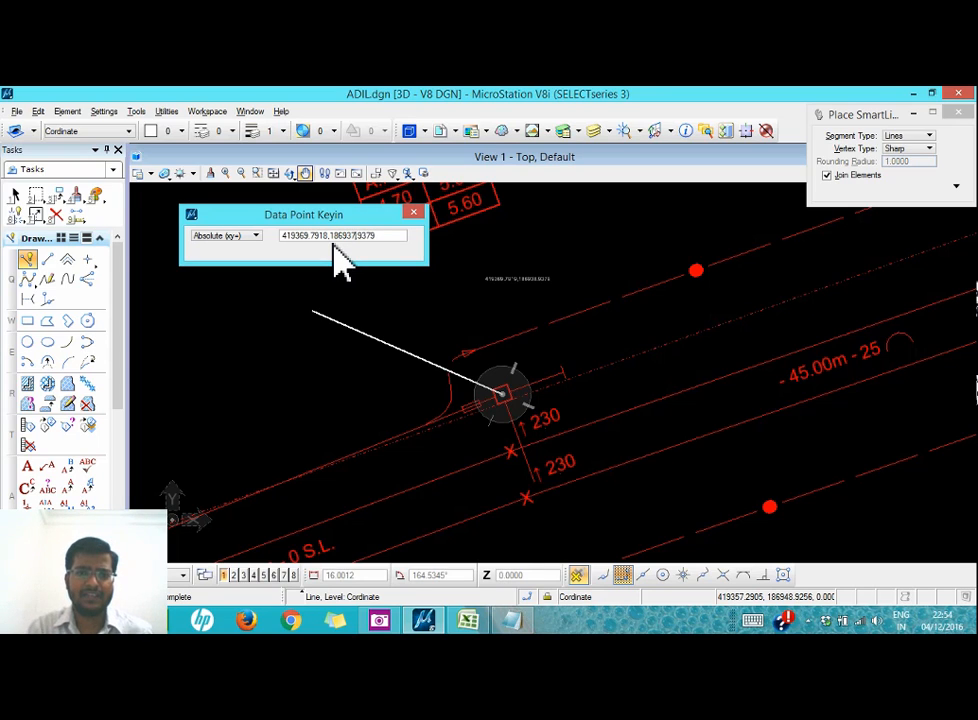
key(Return)
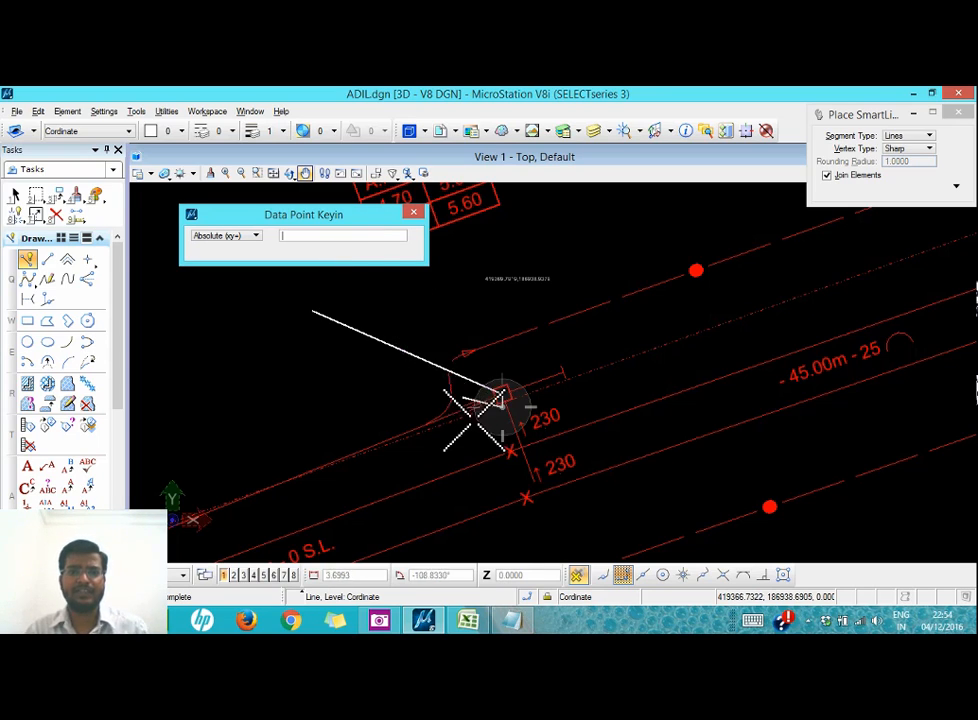
scroll(485, 428, up, 1)
scroll(502, 382, up, 1)
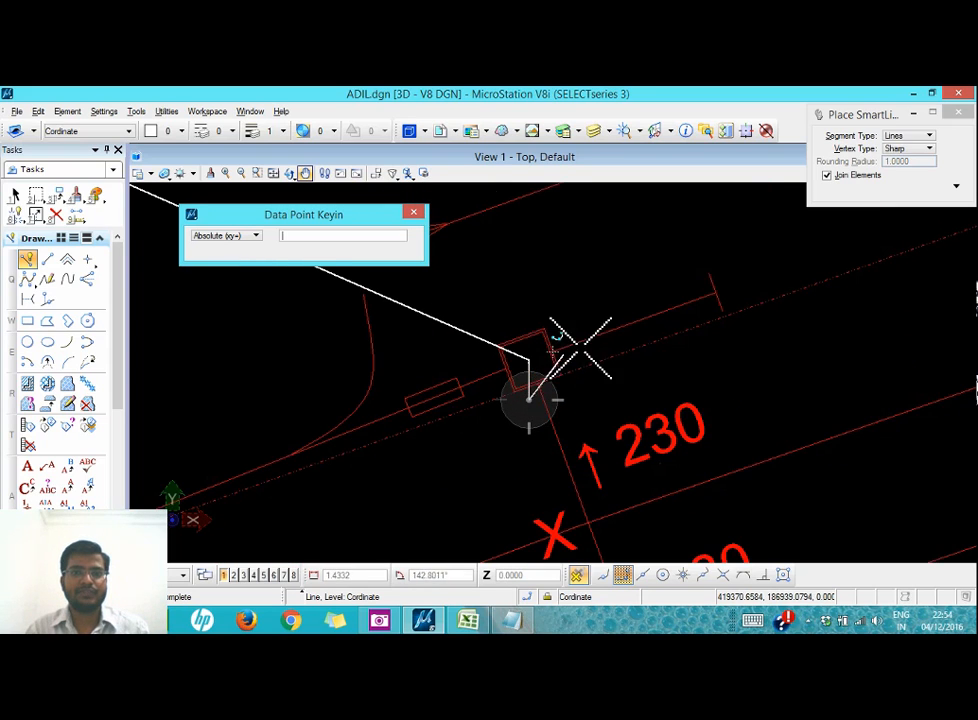
scroll(640, 329, down, 1)
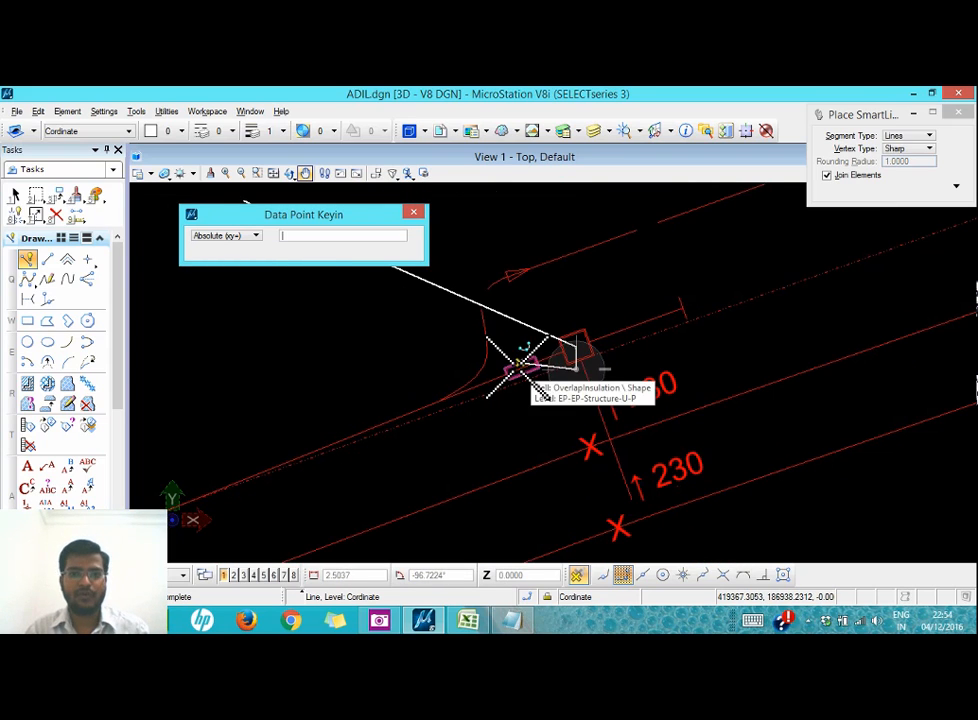
- Add another SmartLine vertex at absolute point 419361.7919,186931.9379 by pasting and editing the copied coordinates
click(316, 238)
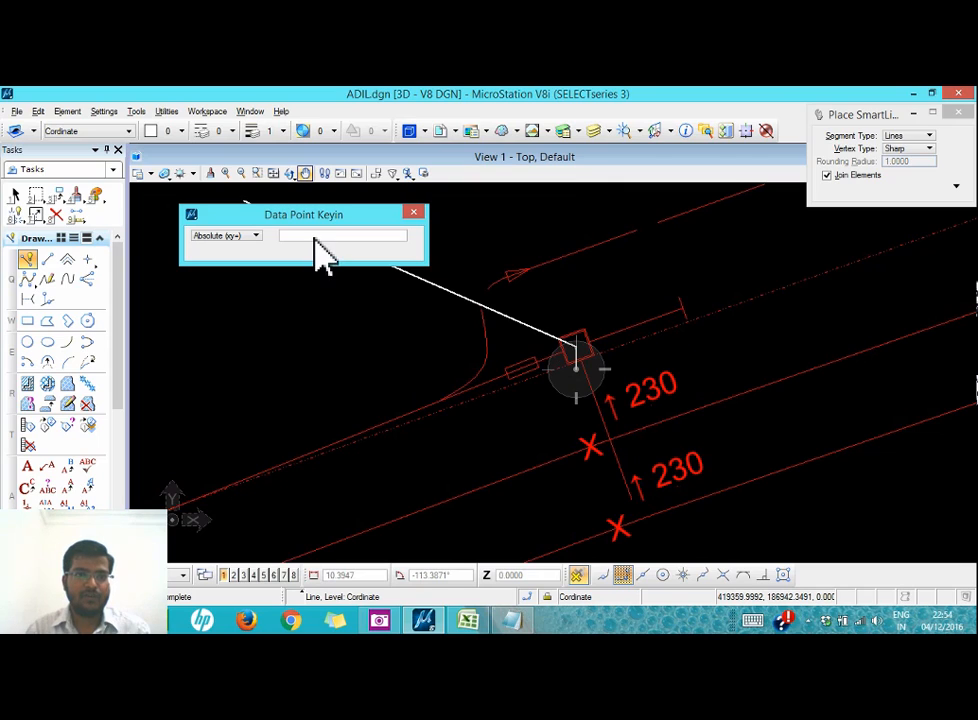
right_click(318, 238)
click(338, 266)
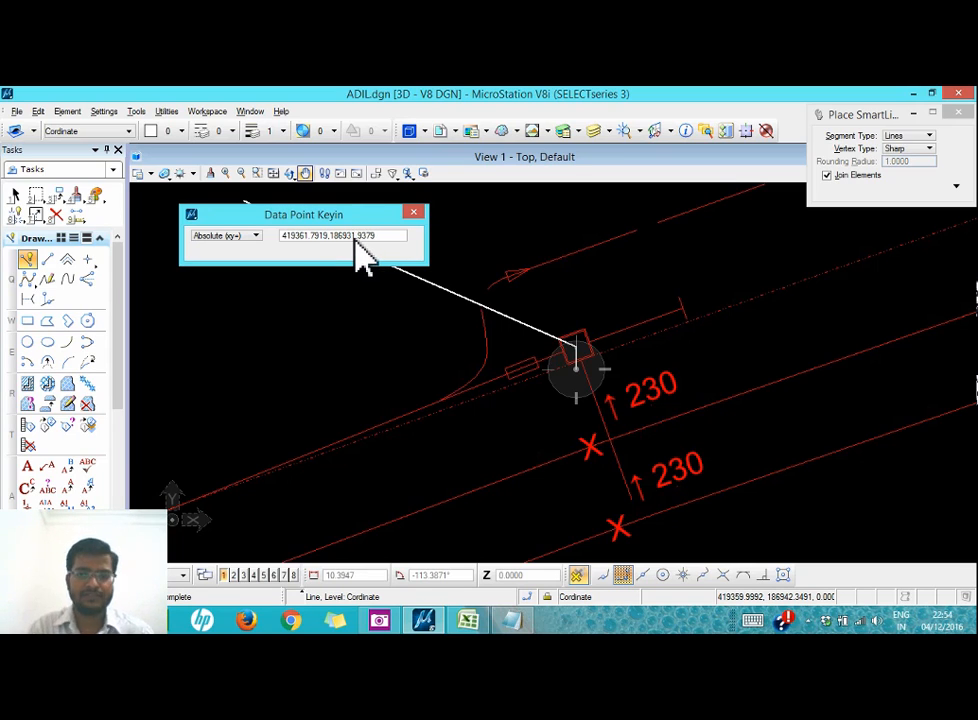
key(Return)
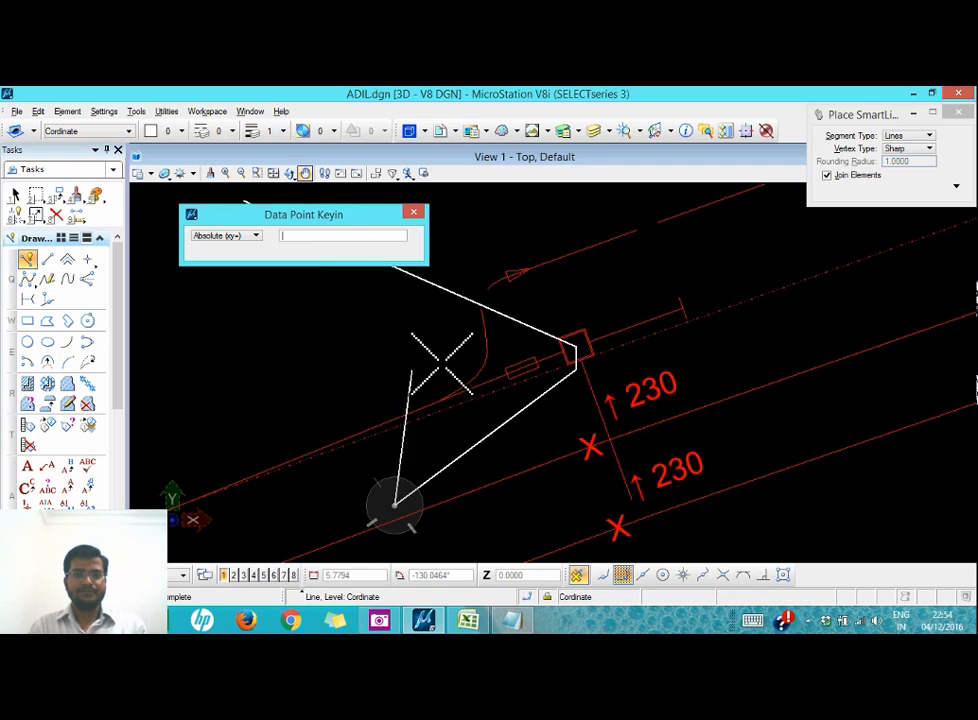
scroll(485, 340, down, 2)
scroll(480, 400, up, 3)
scroll(510, 395, down, 1)
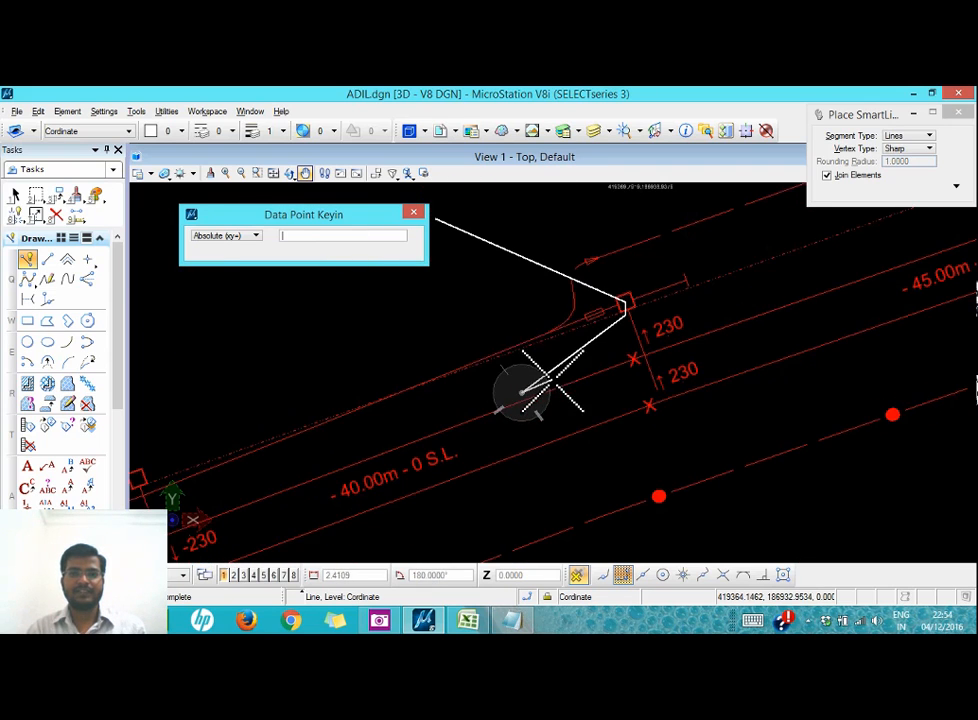
- Close the Data Point Keyin window, end the SmartLine and delete the resulting line string
click(413, 214)
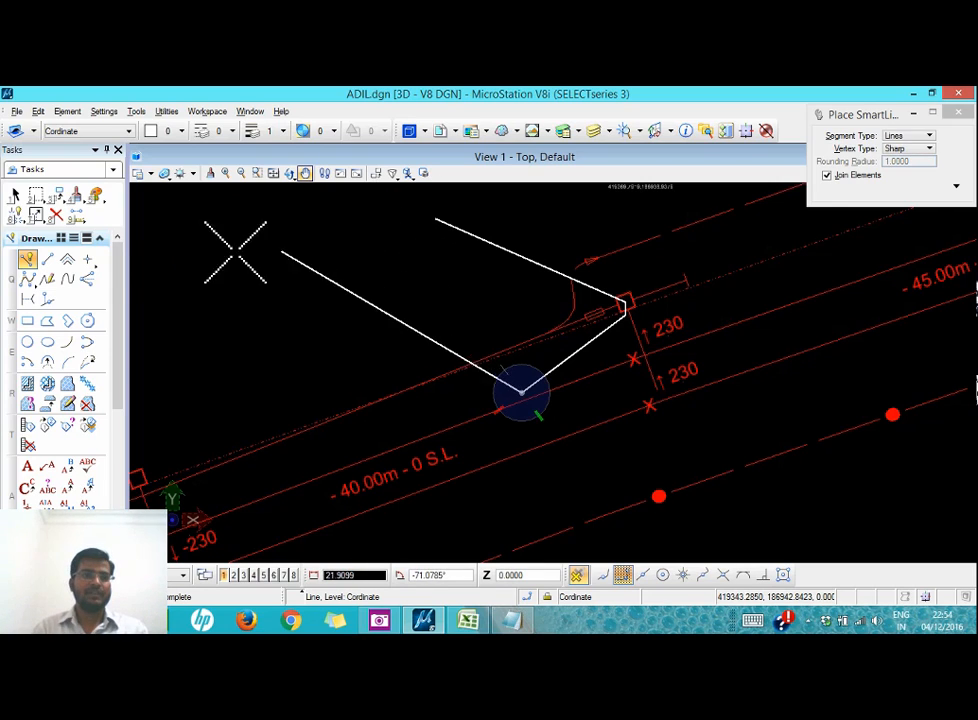
click(15, 196)
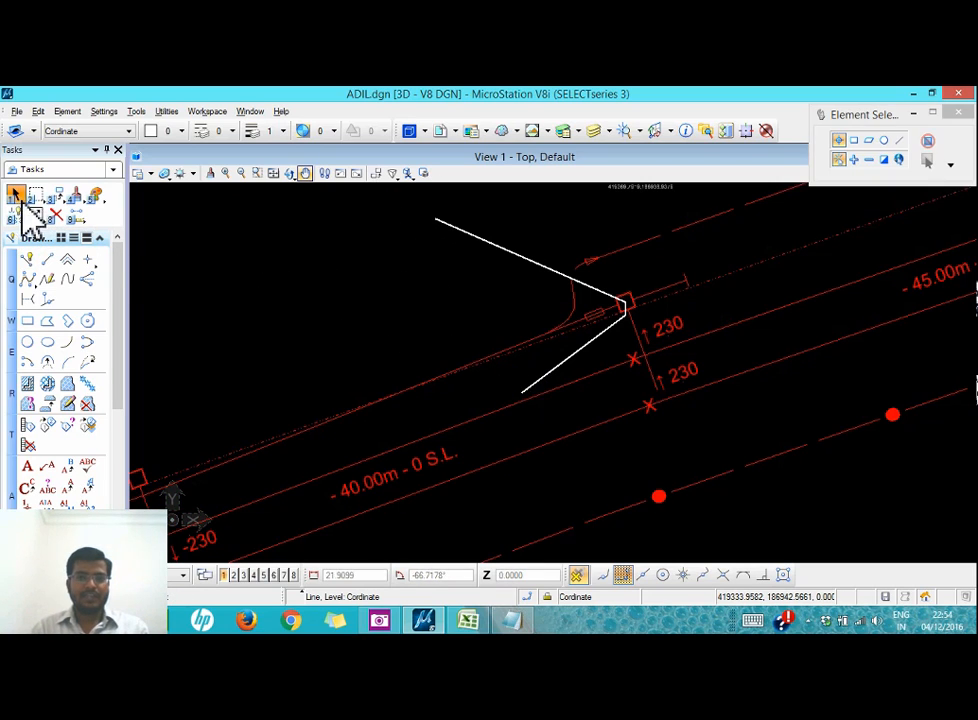
click(459, 254)
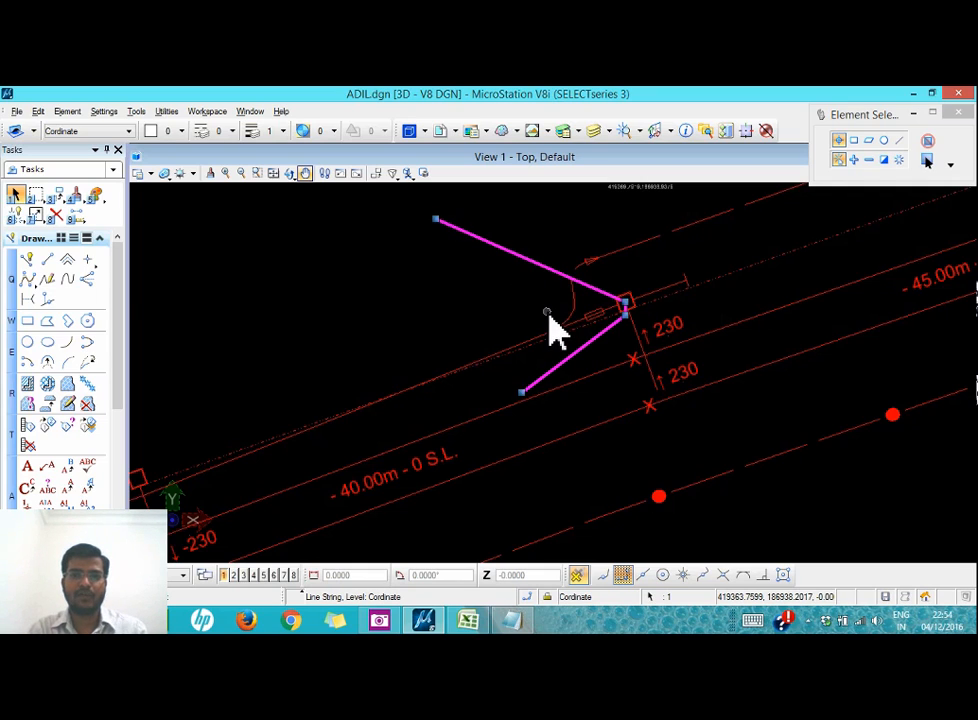
key(Delete)
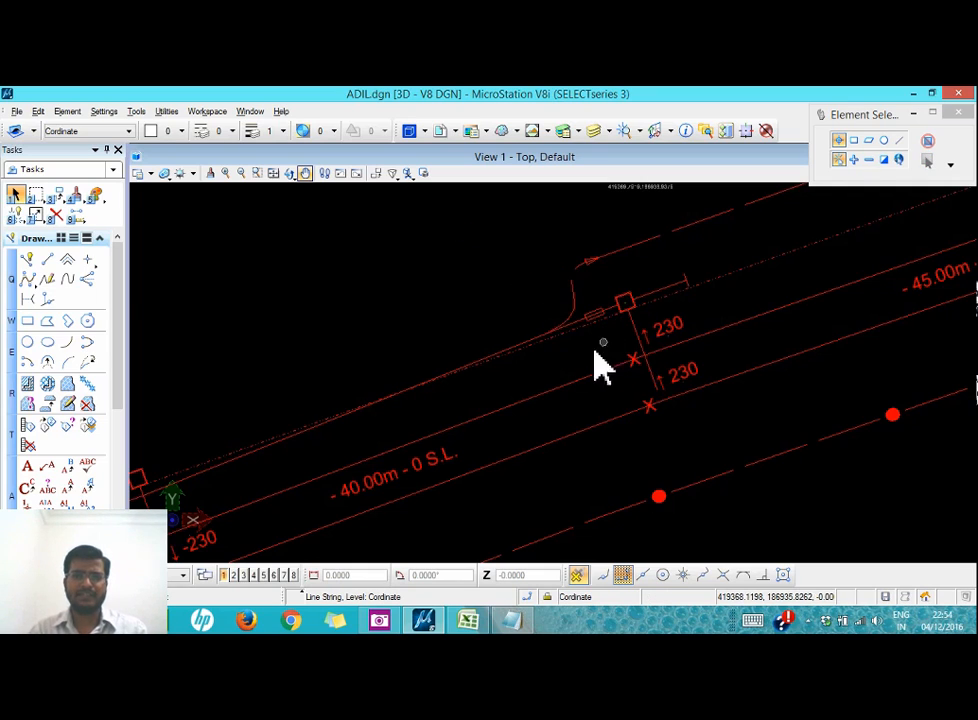
- Place a circle of radius 0.6250 by its center at a free point above the curved track end, and end the command
scroll(540, 370, down, 1)
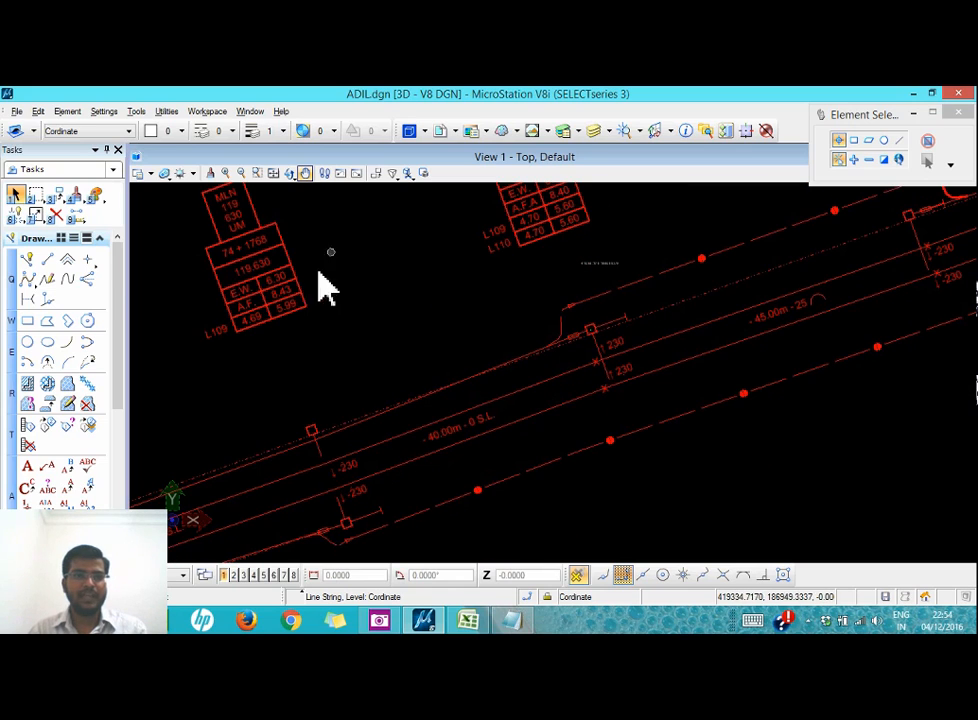
click(28, 342)
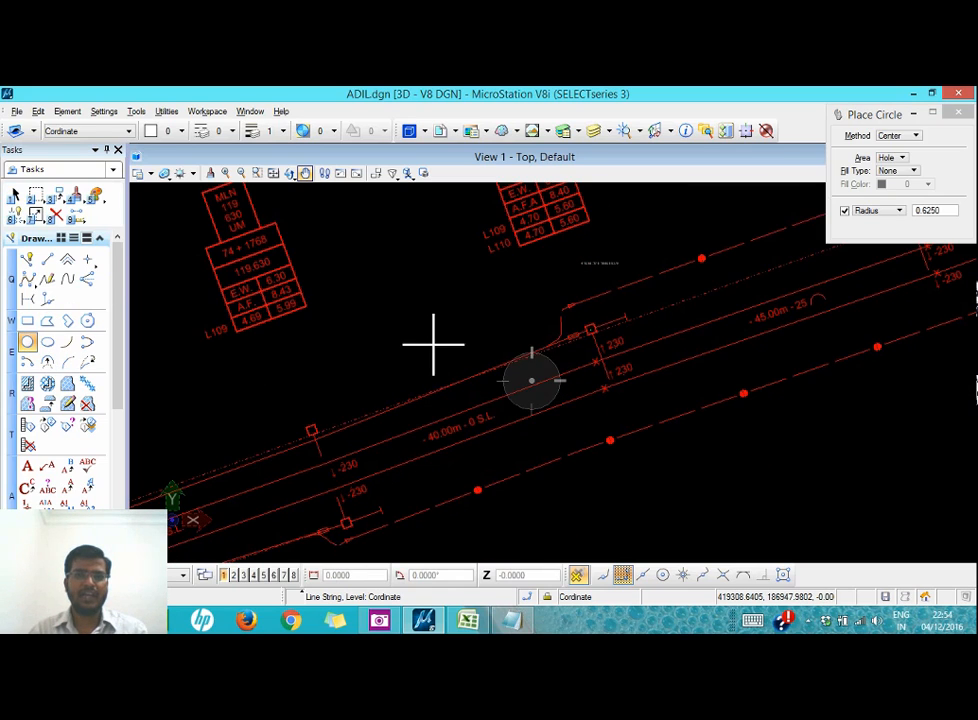
scroll(555, 311, up, 1)
scroll(555, 311, up, 1)
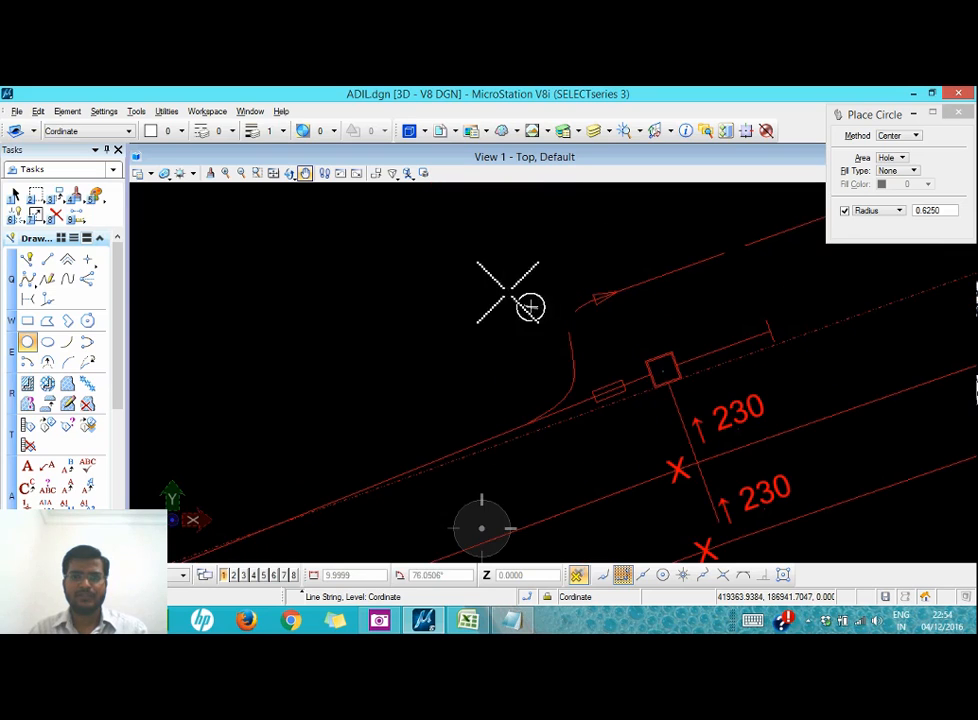
click(469, 257)
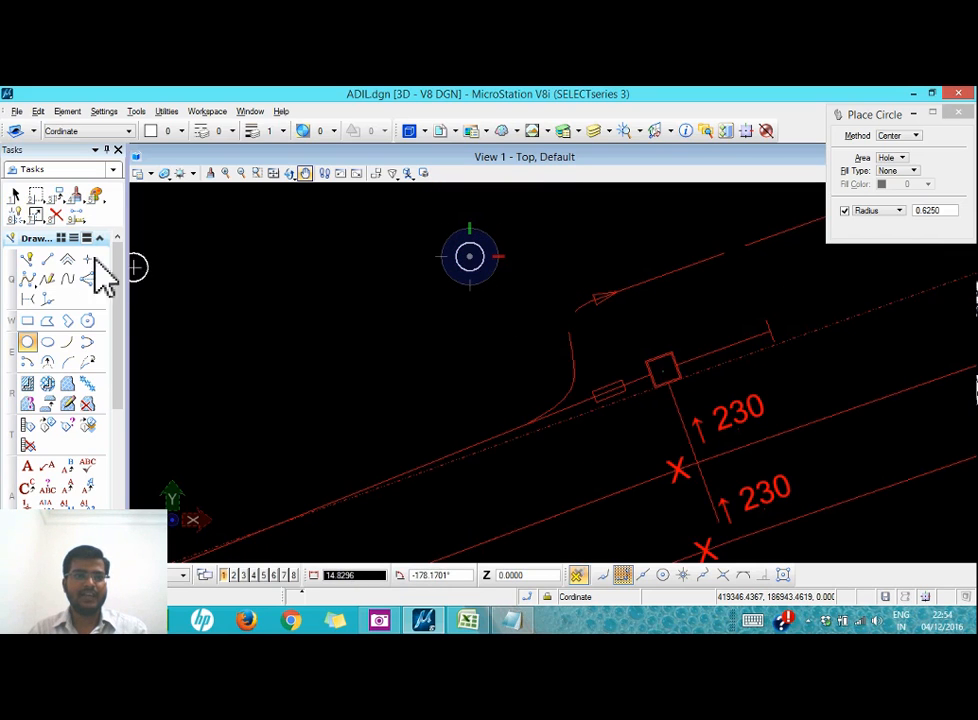
click(15, 195)
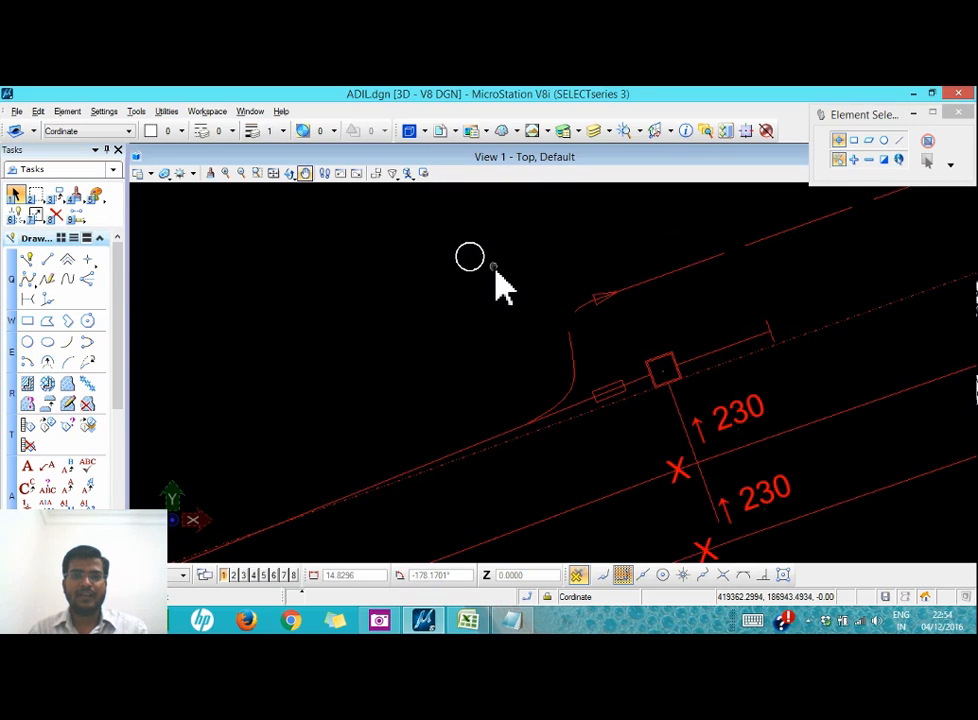
- Select the circle, open its Element Information and expand the Center coordinates in the geometry section
scroll(485, 335, down, 2)
scroll(590, 250, up, 1)
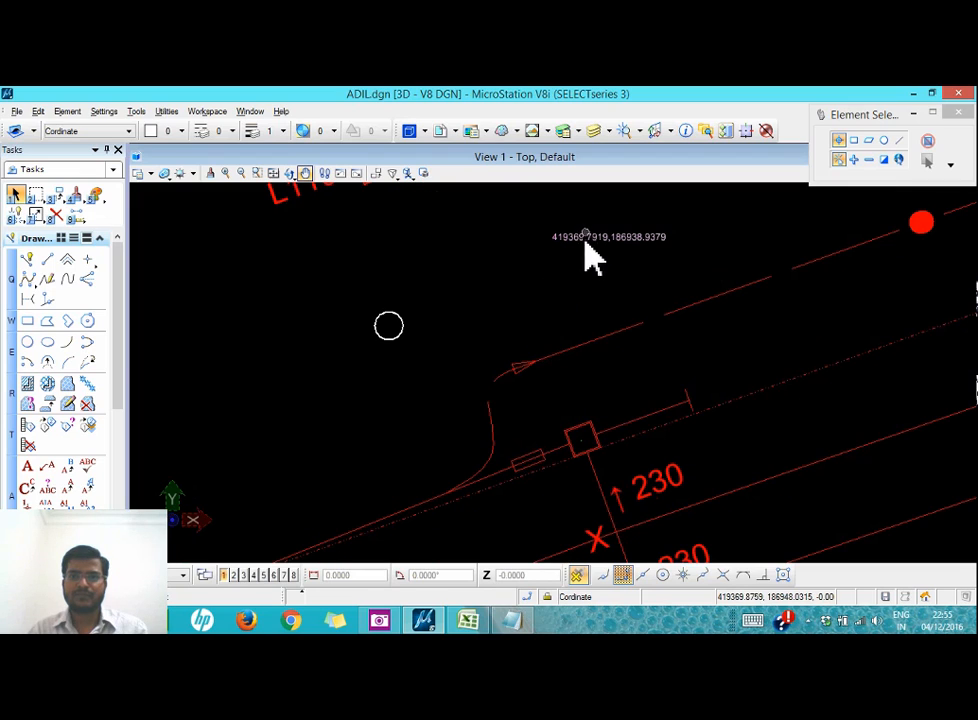
click(403, 322)
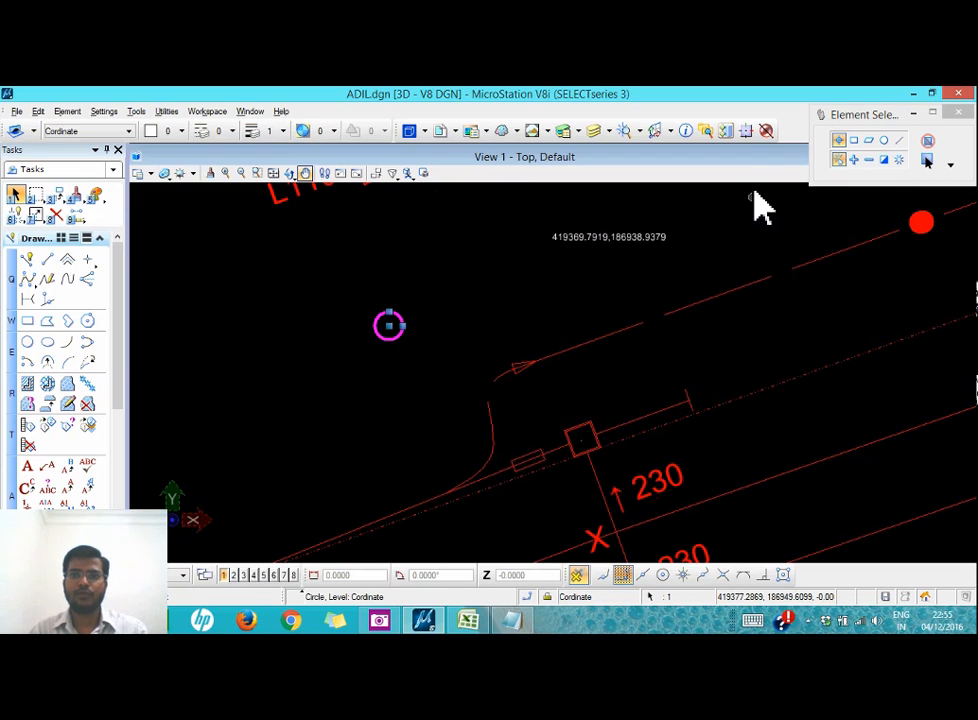
click(687, 133)
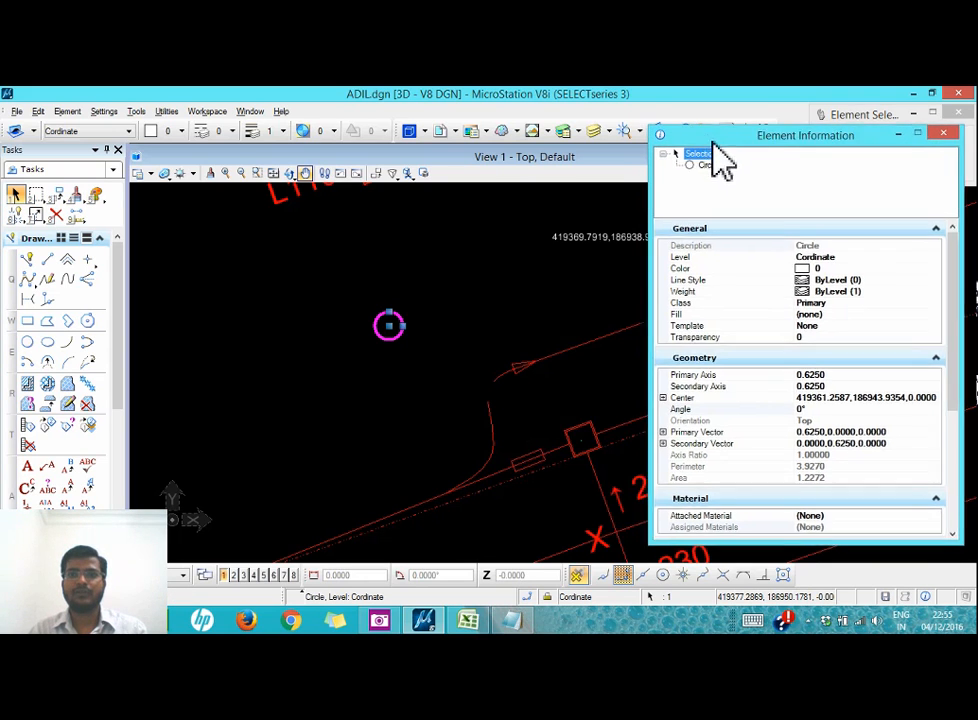
mouse_move(712, 144)
mouse_down()
mouse_move(727, 190)
mouse_move(709, 158)
mouse_up()
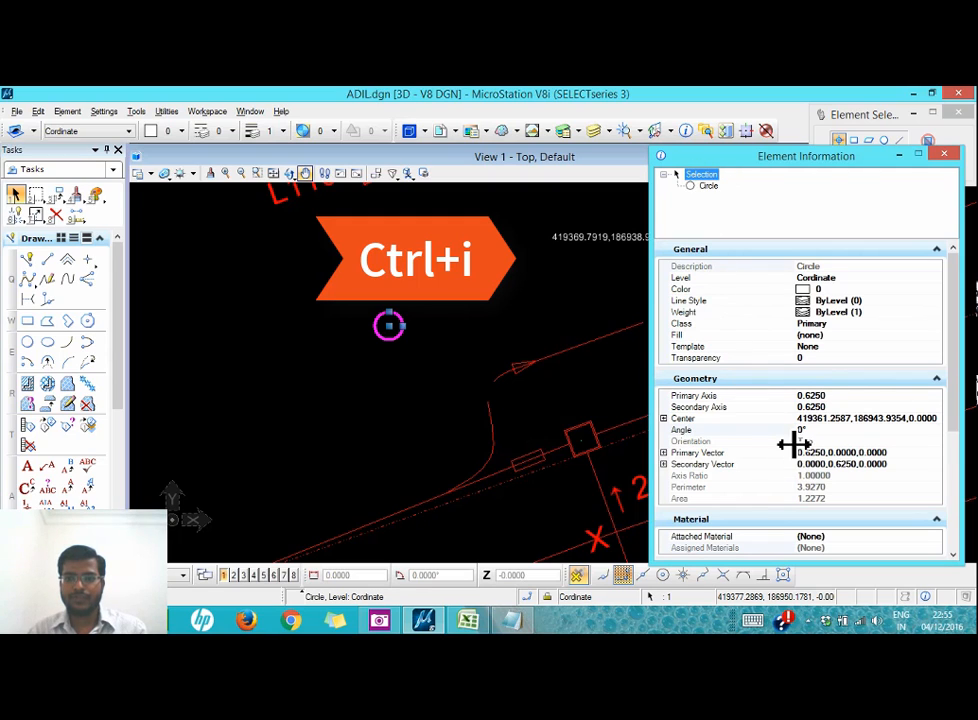
click(684, 419)
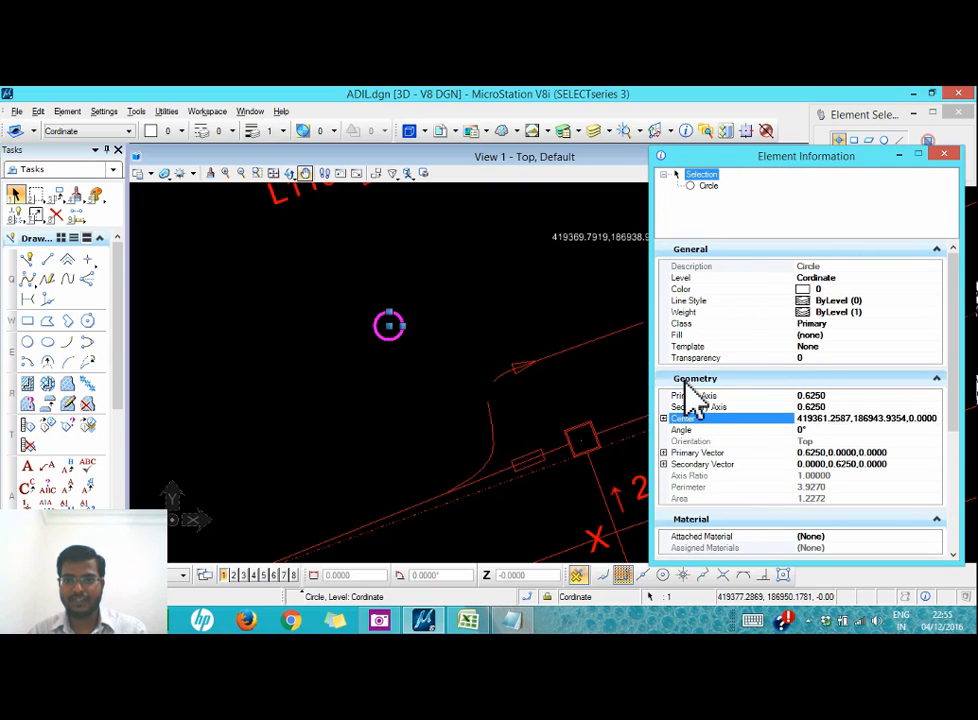
click(664, 419)
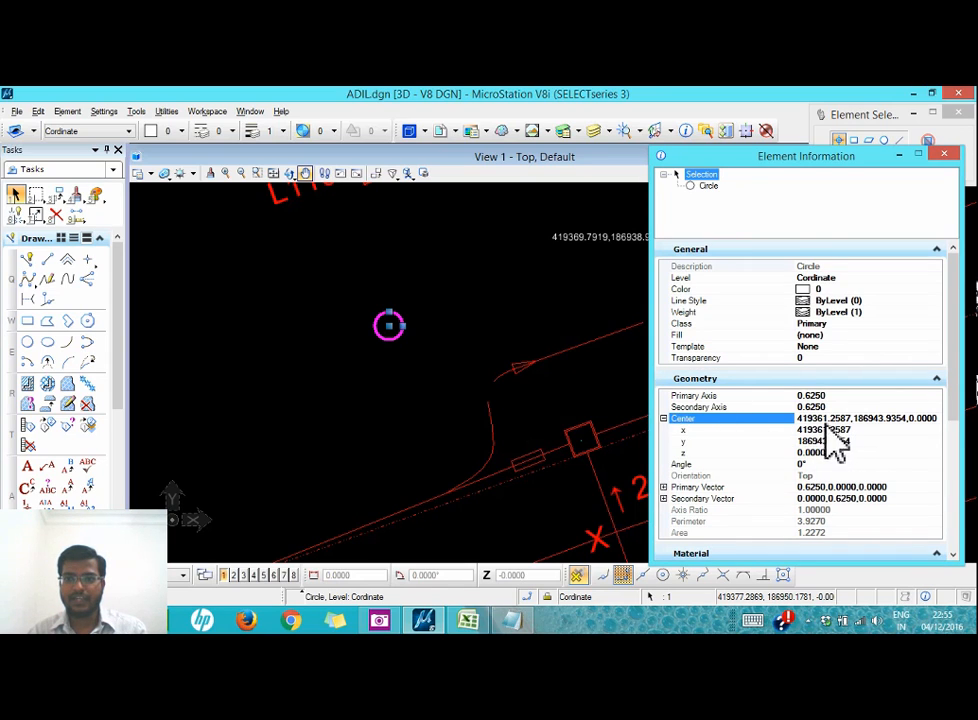
- Deselect the circle, examine the coordinate text below the L110 table, and reselect the circle to show its geometry
click(484, 266)
scroll(480, 265, down, 3)
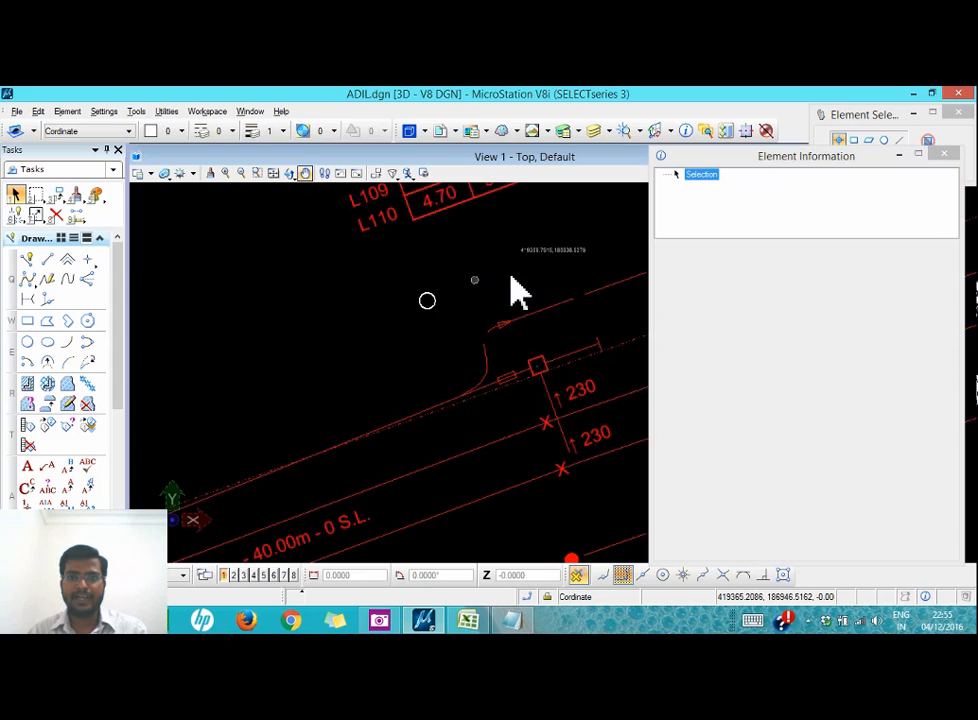
scroll(555, 270, up, 5)
scroll(500, 290, down, 4)
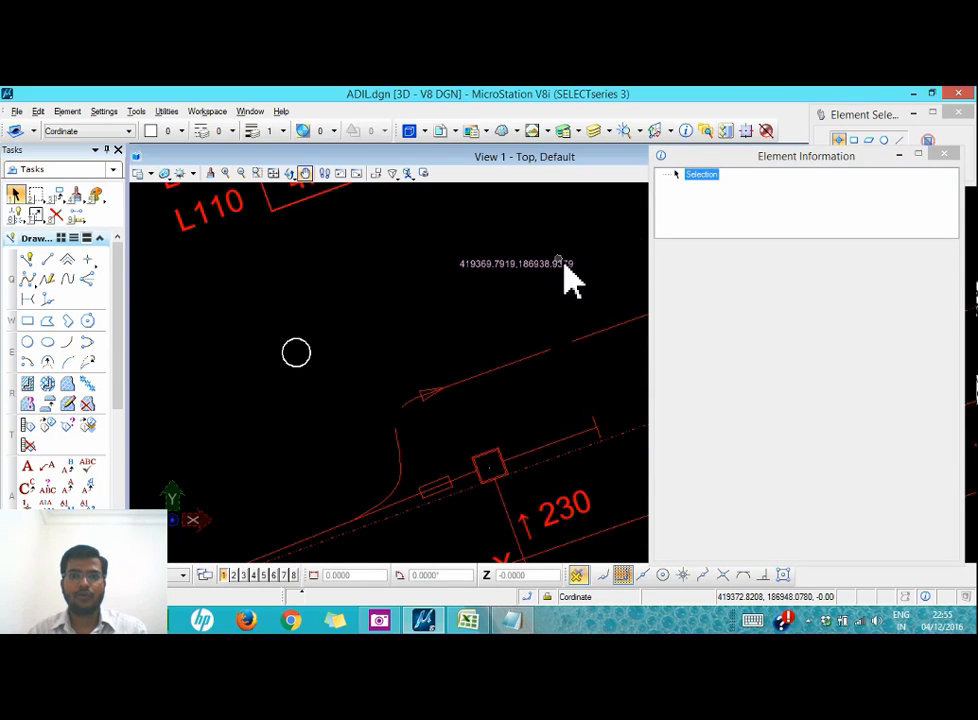
scroll(566, 264, up, 2)
scroll(552, 258, down, 2)
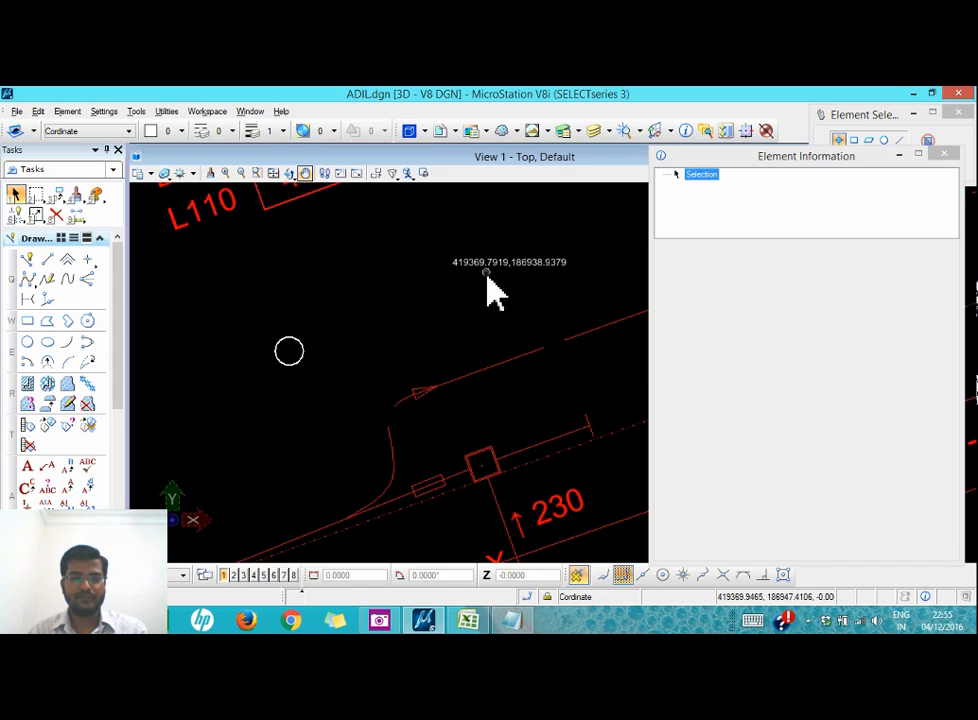
click(303, 358)
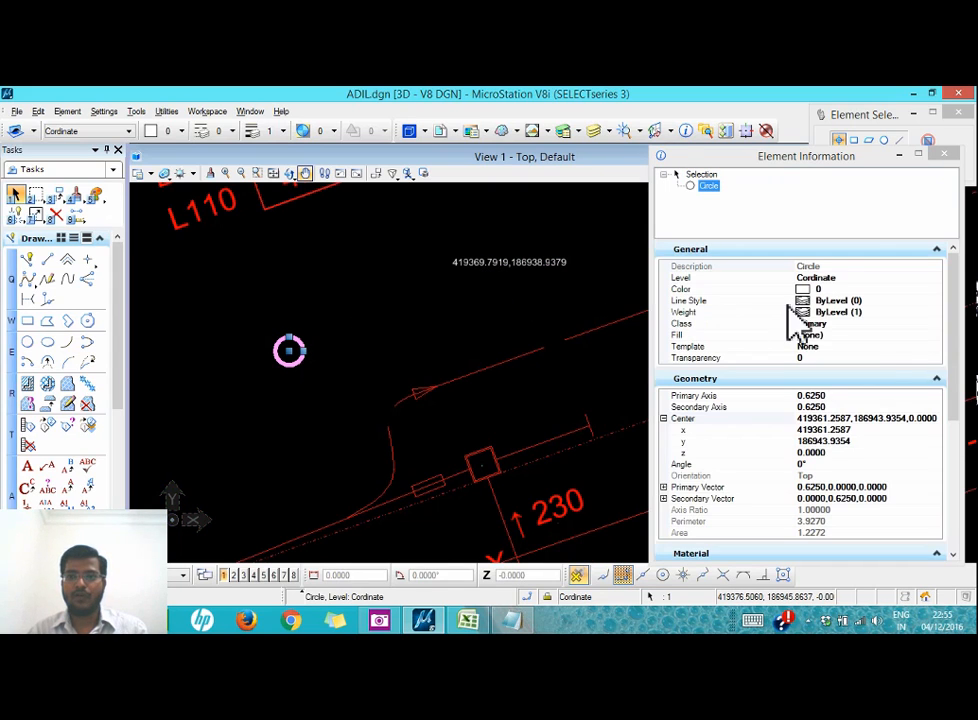
- Set the circle's Center coordinates to x 419369.7919 and y 186938.9379 in Element Information
click(852, 431)
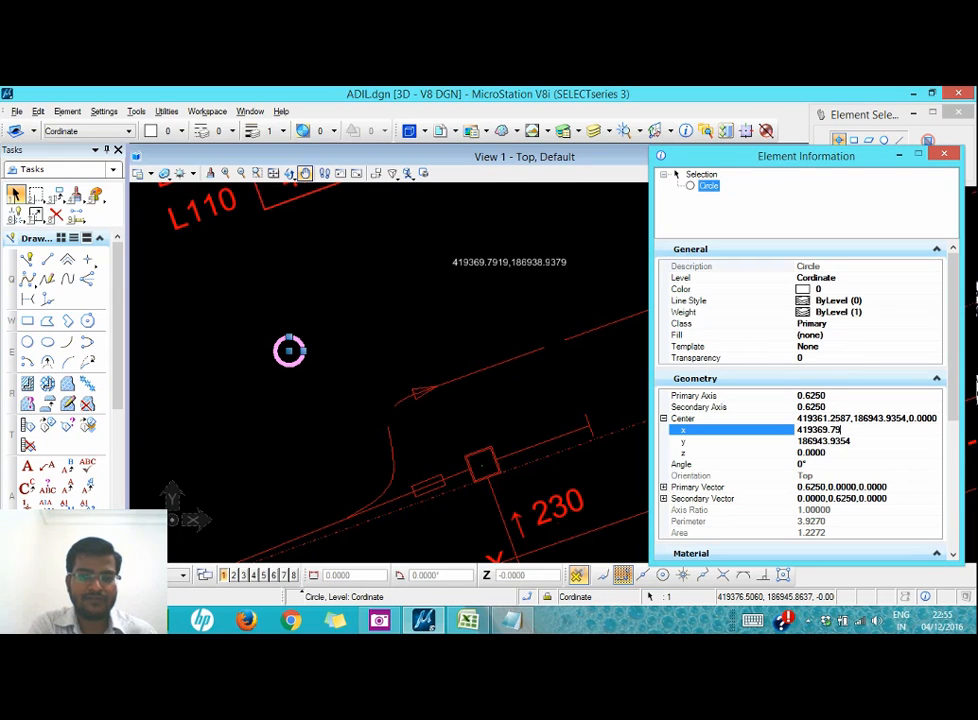
click(861, 441)
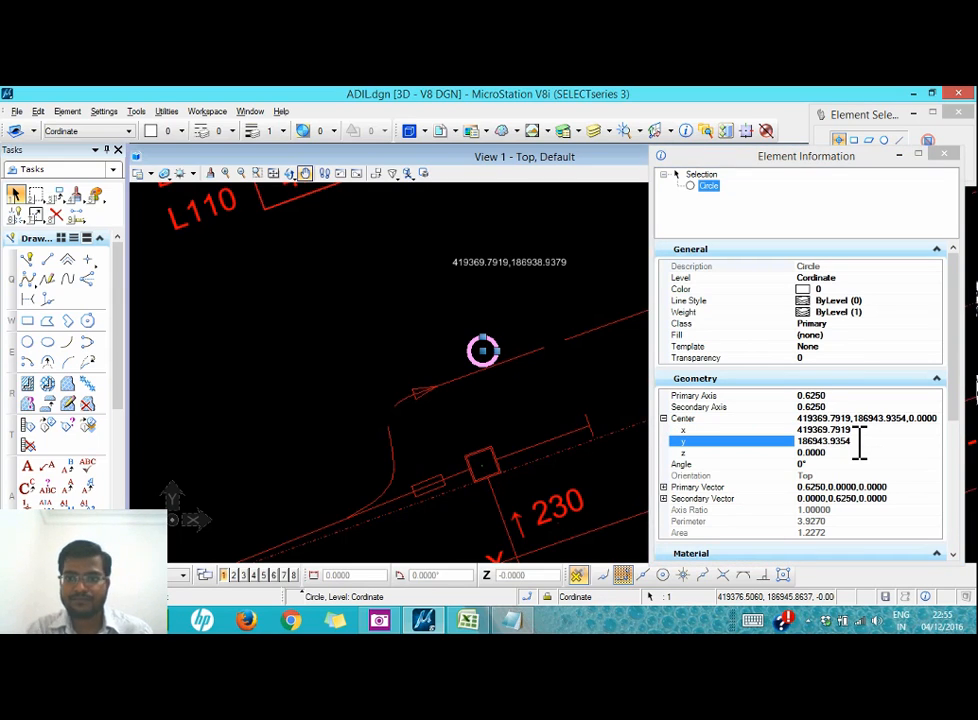
click(859, 441)
key(BackSpace)
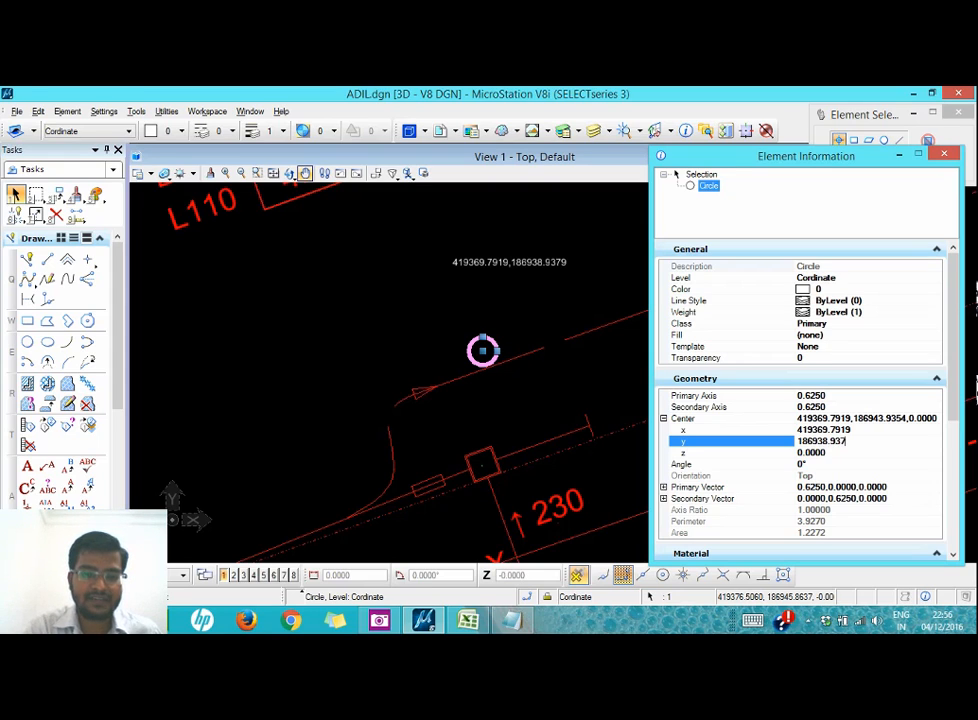
key(Return)
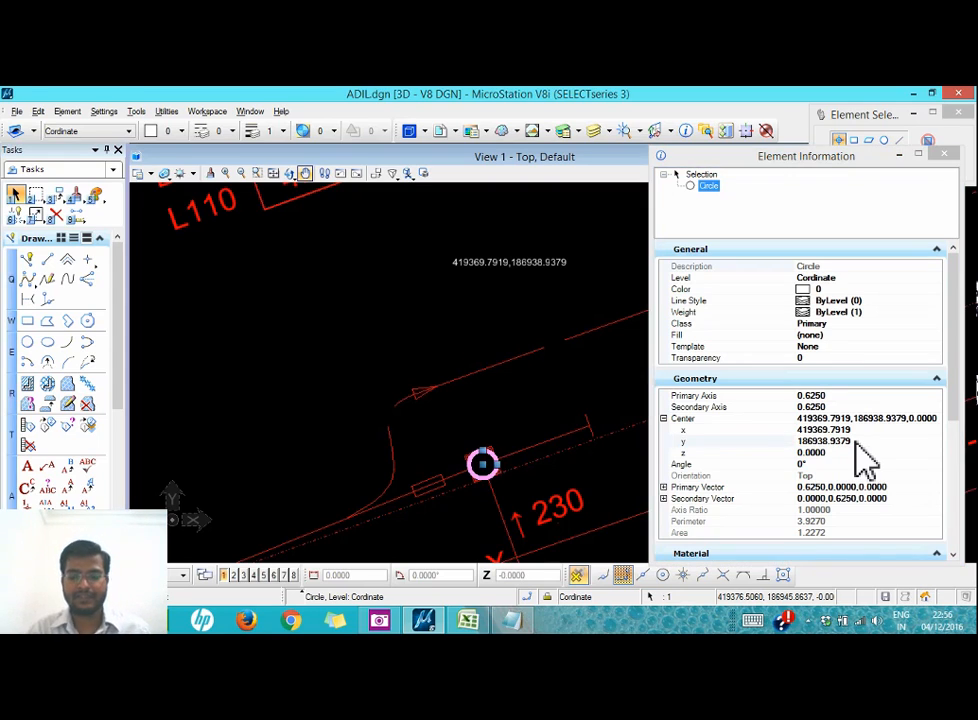
- Examine the moved circle's position on the square at the track line, deselecting and reselecting it to compare its Center coordinates
click(513, 415)
scroll(484, 471, up, 3)
scroll(459, 411, down, 3)
scroll(462, 424, up, 3)
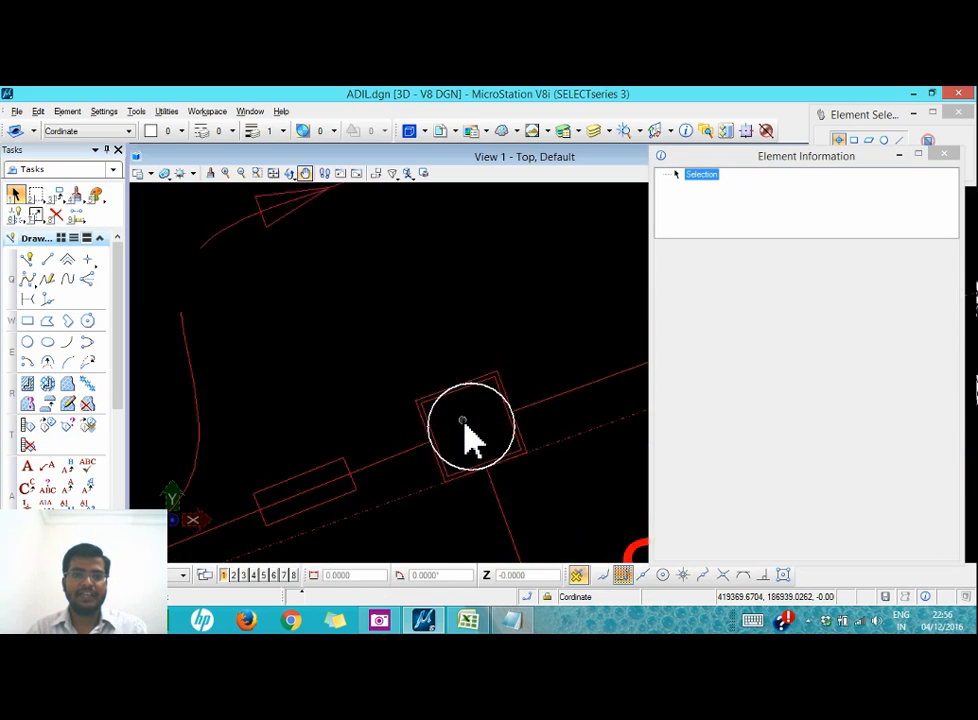
scroll(463, 420, up, 2)
click(485, 372)
scroll(487, 368, down, 3)
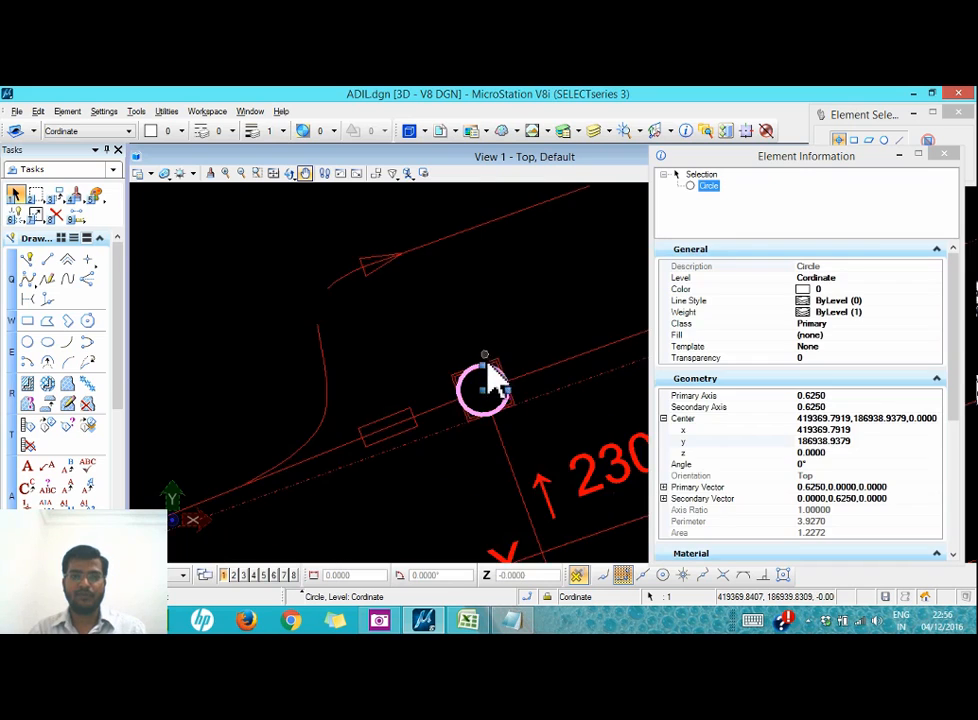
scroll(490, 370, down, 2)
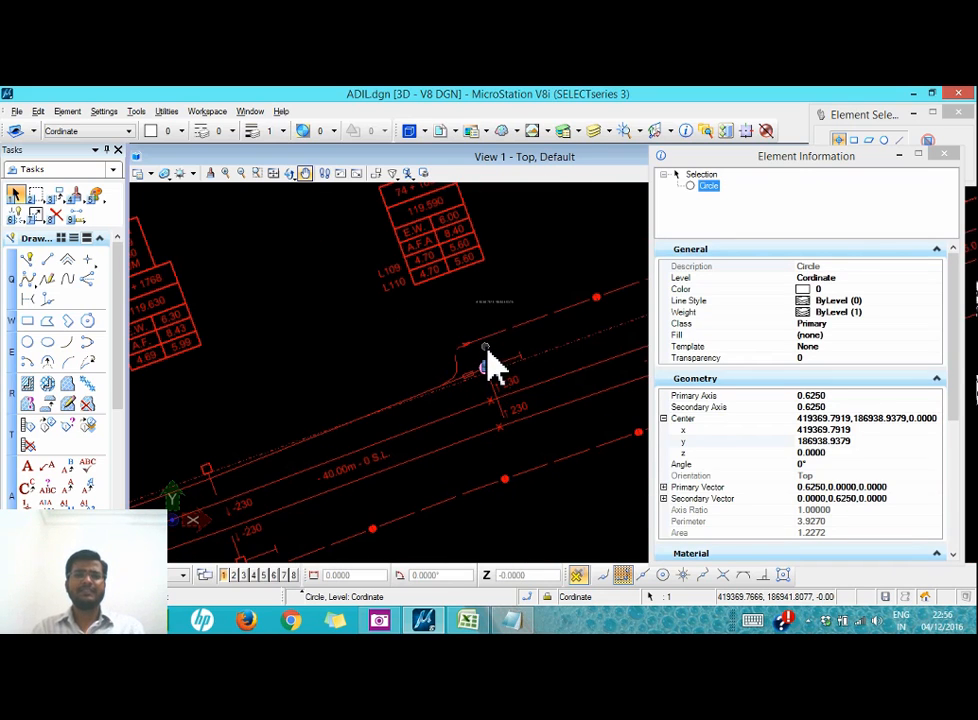
scroll(498, 376, up, 4)
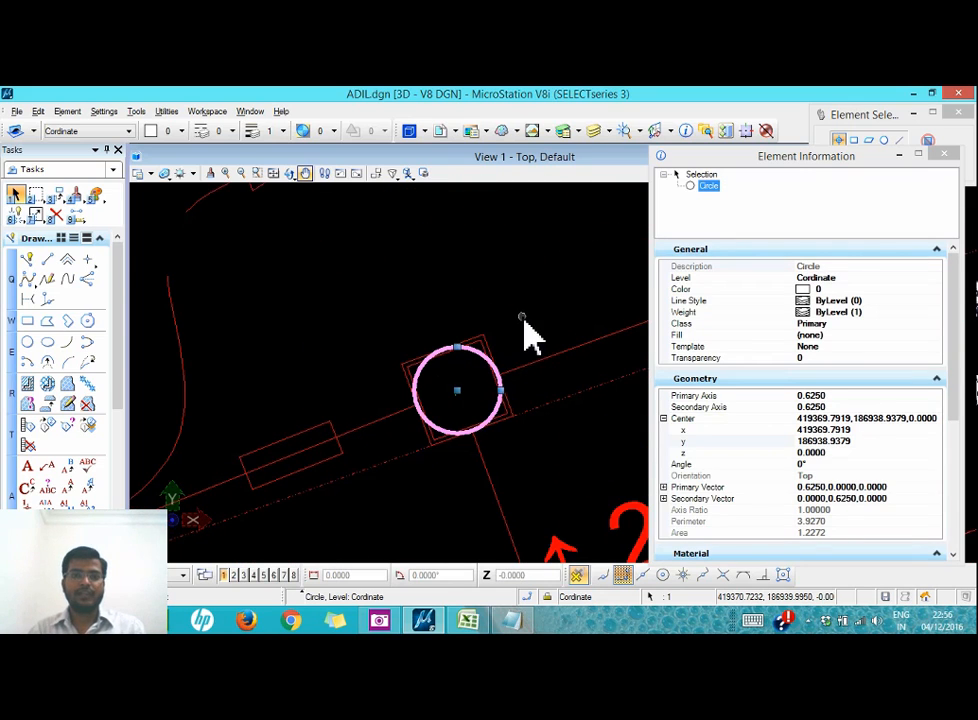
scroll(487, 366, down, 4)
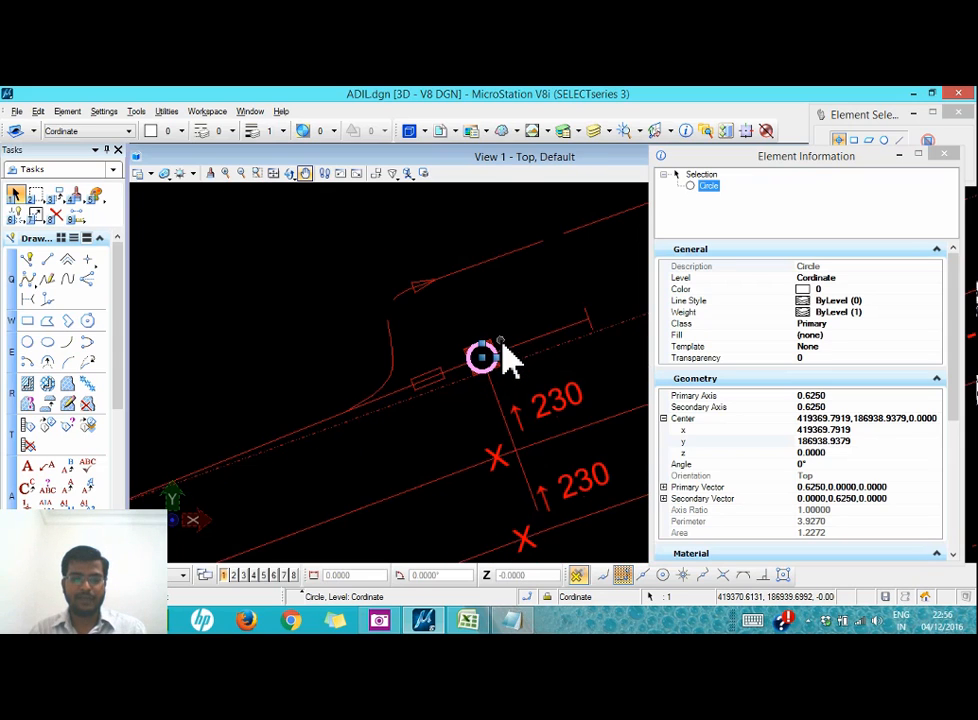
scroll(498, 367, up, 2)
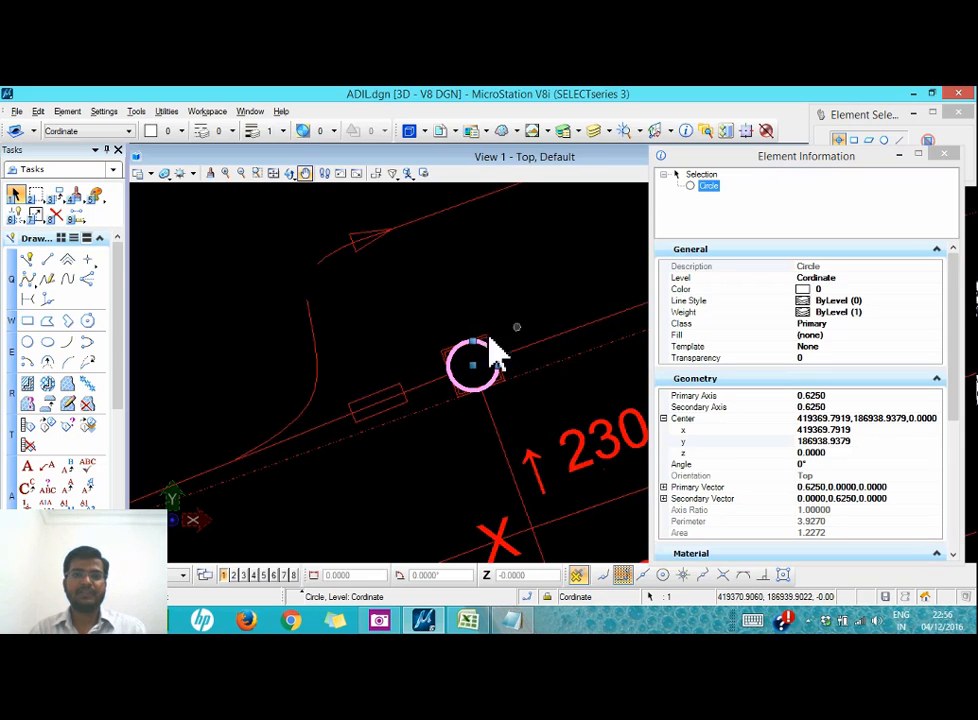
scroll(485, 360, down, 2)
scroll(490, 376, down, 3)
scroll(505, 380, up, 3)
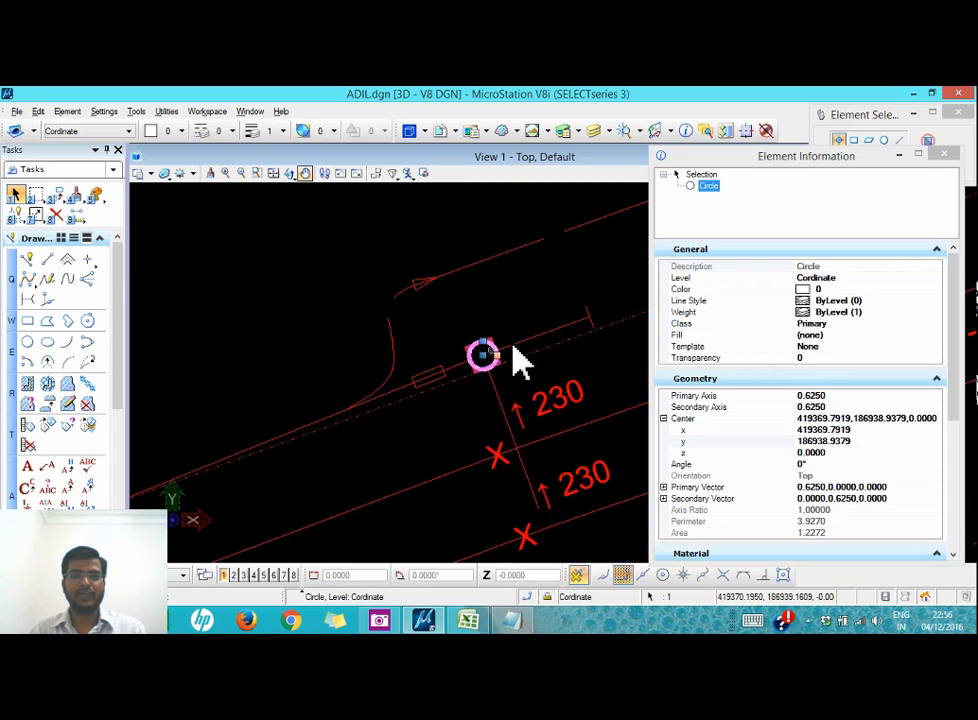
scroll(522, 355, up, 3)
click(477, 340)
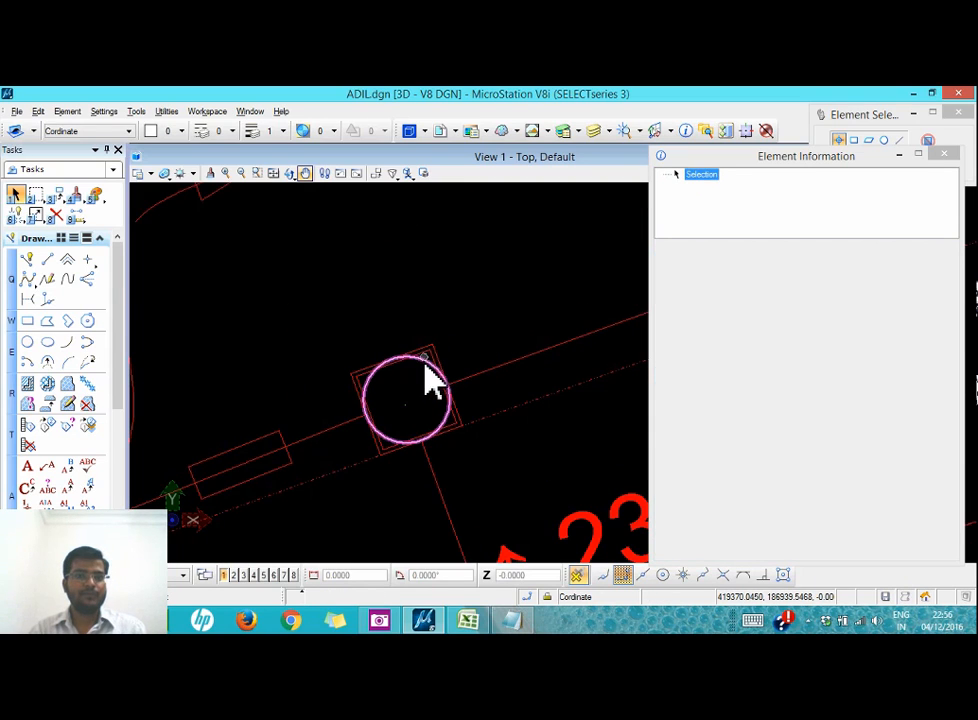
click(427, 368)
scroll(487, 322, down, 3)
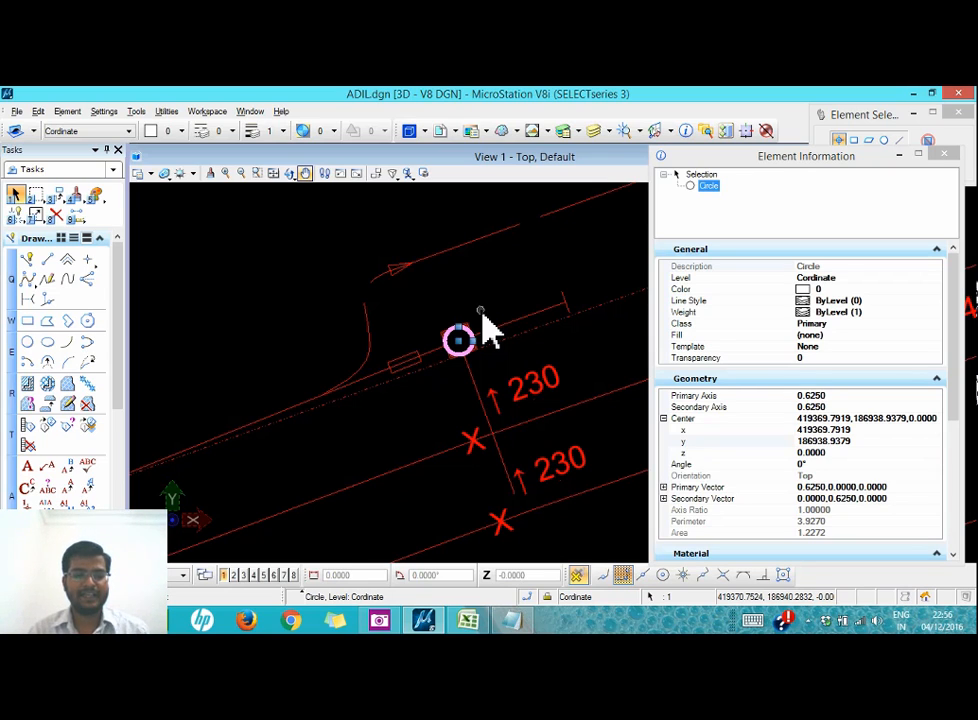
- Close Element Information and delete the circle from the square
click(944, 155)
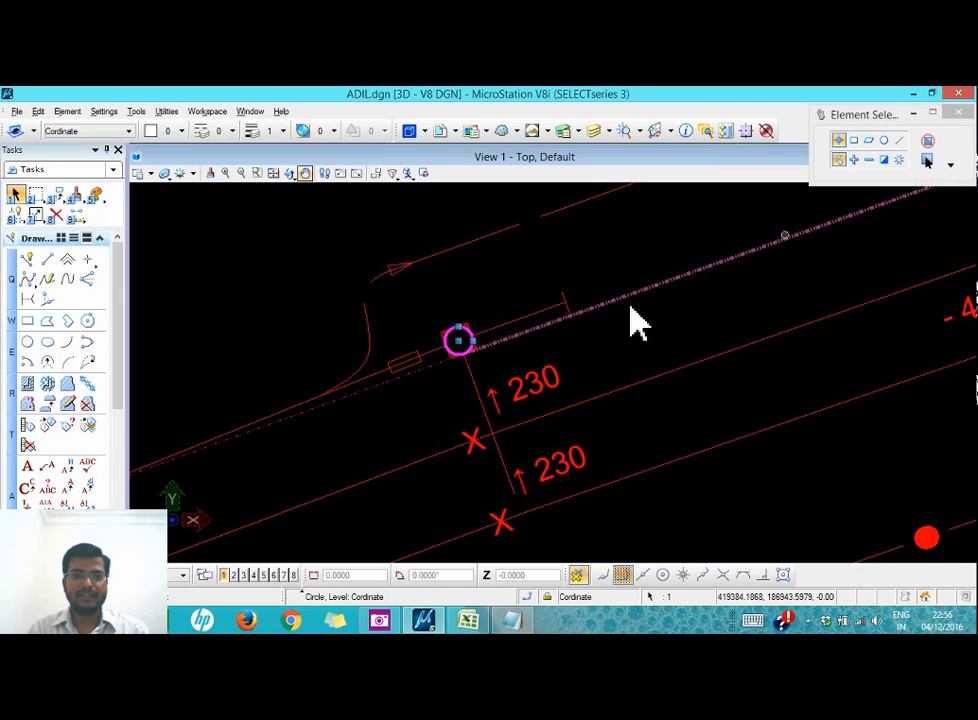
scroll(478, 345, up, 5)
click(455, 330)
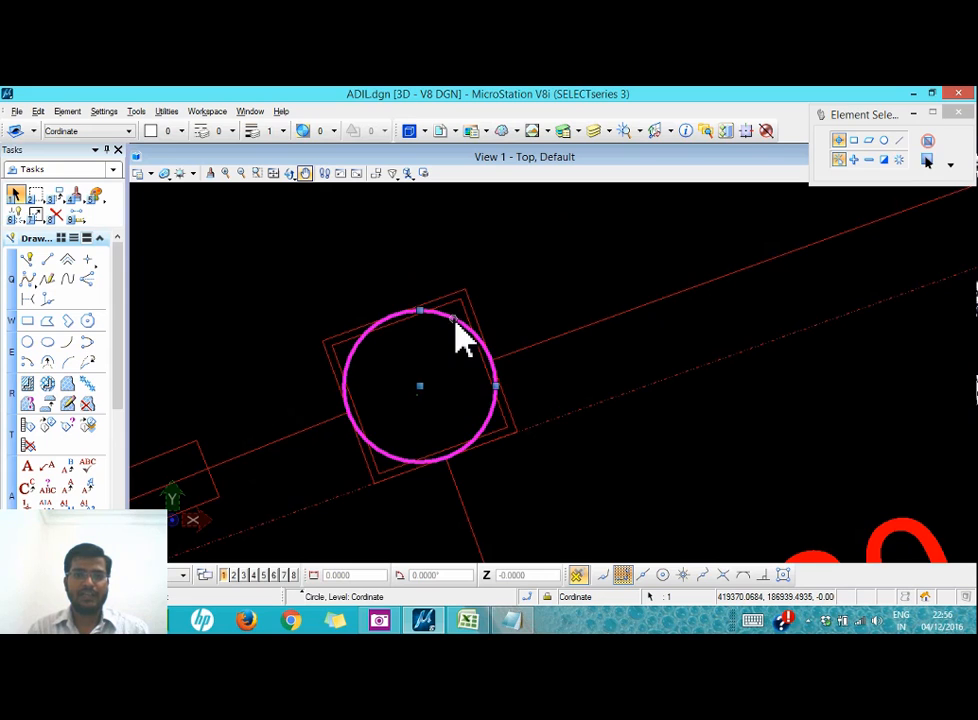
key(Delete)
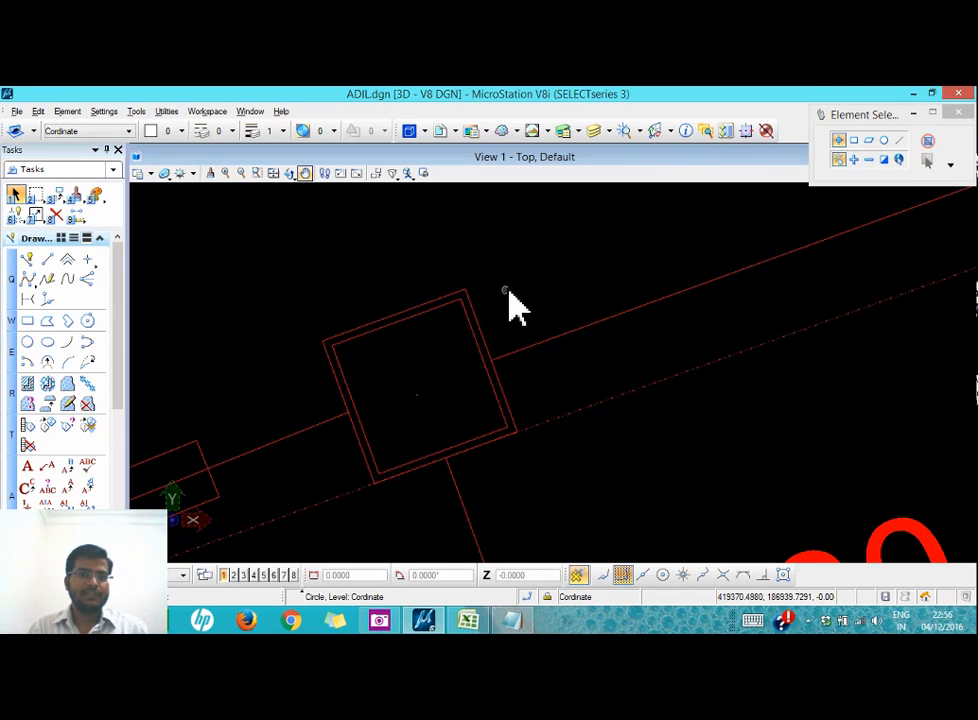
scroll(461, 323, down, 3)
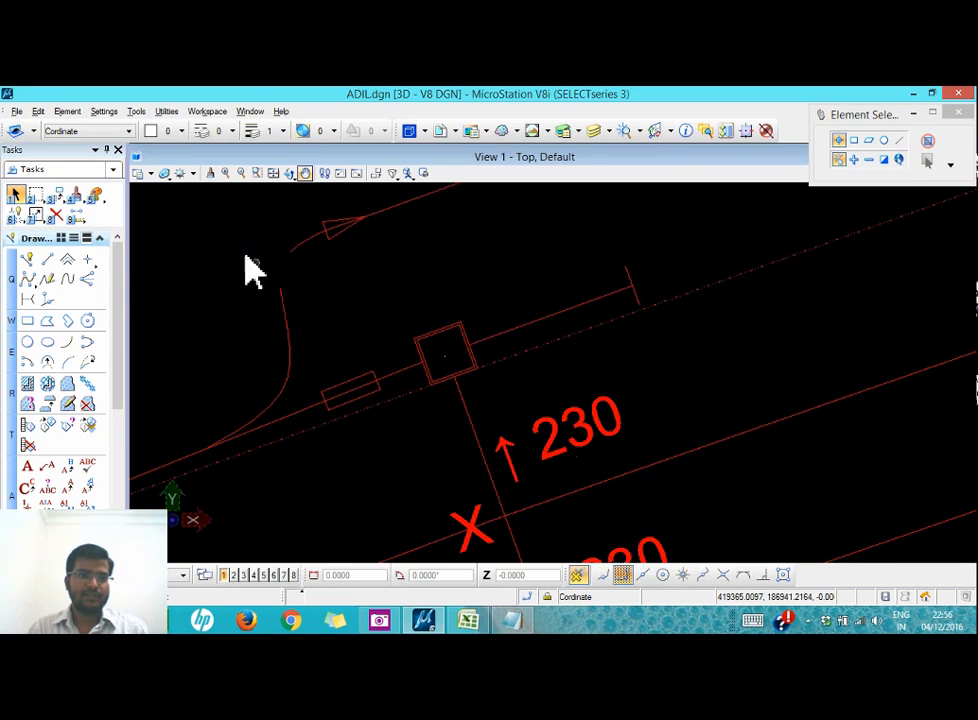
- Open the XYZ Text dimension tools as a toolbox and dock it beside the snap mode tools
click(136, 111)
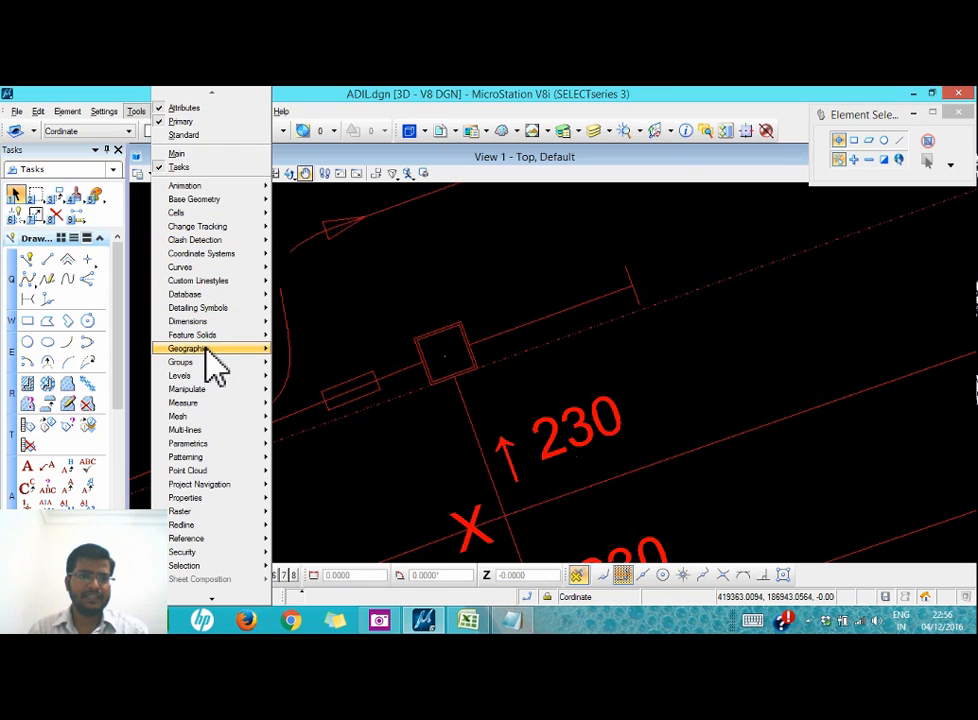
mouse_move(205, 321)
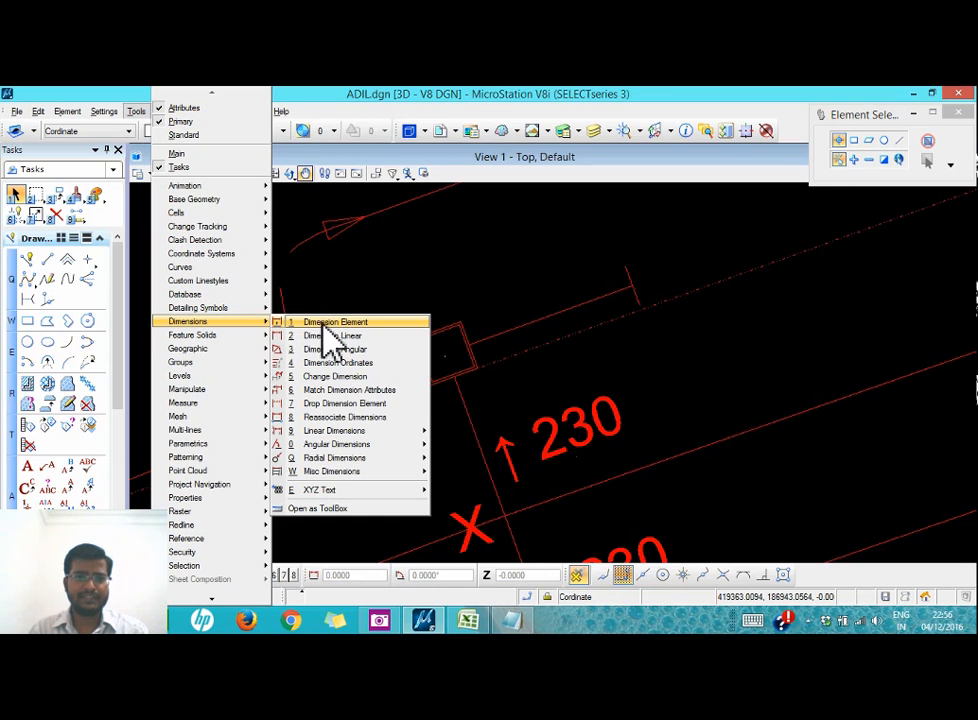
mouse_move(330, 490)
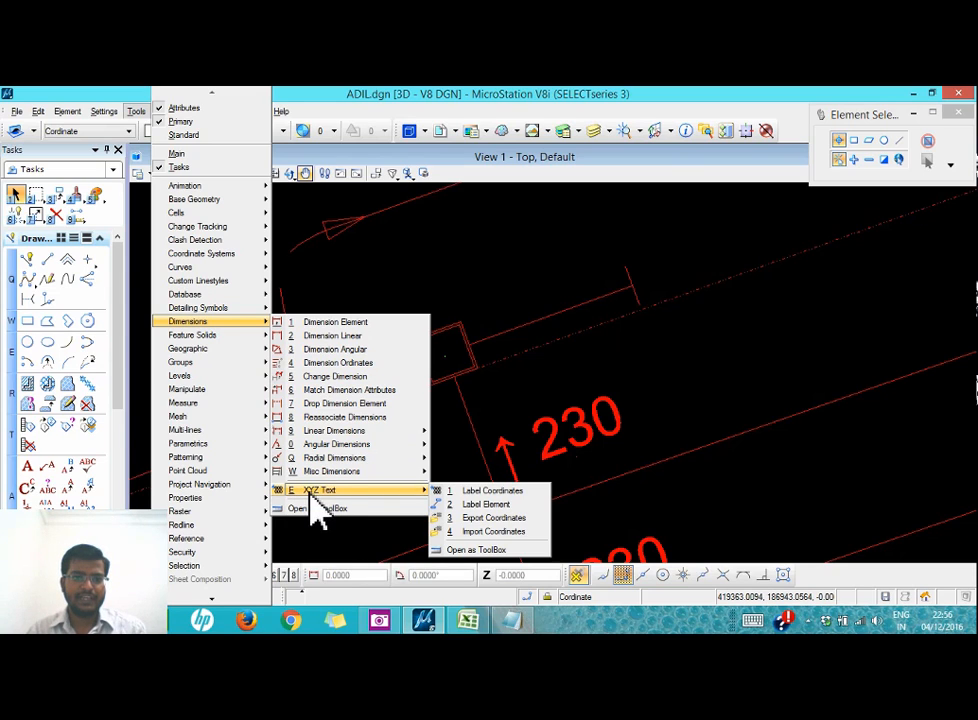
click(462, 555)
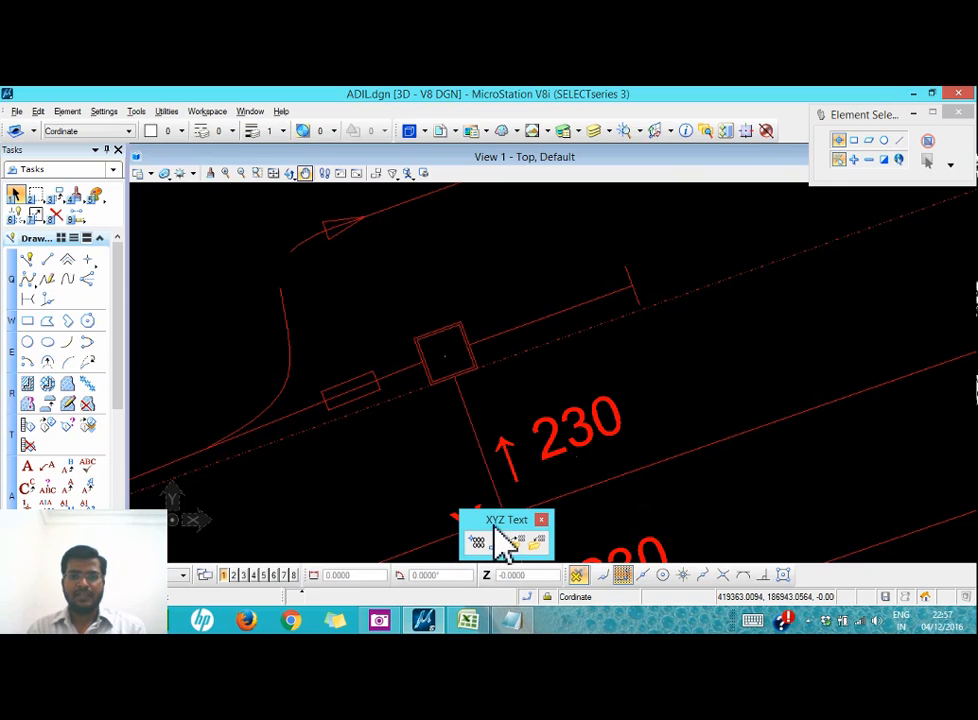
drag(485, 520, 835, 597)
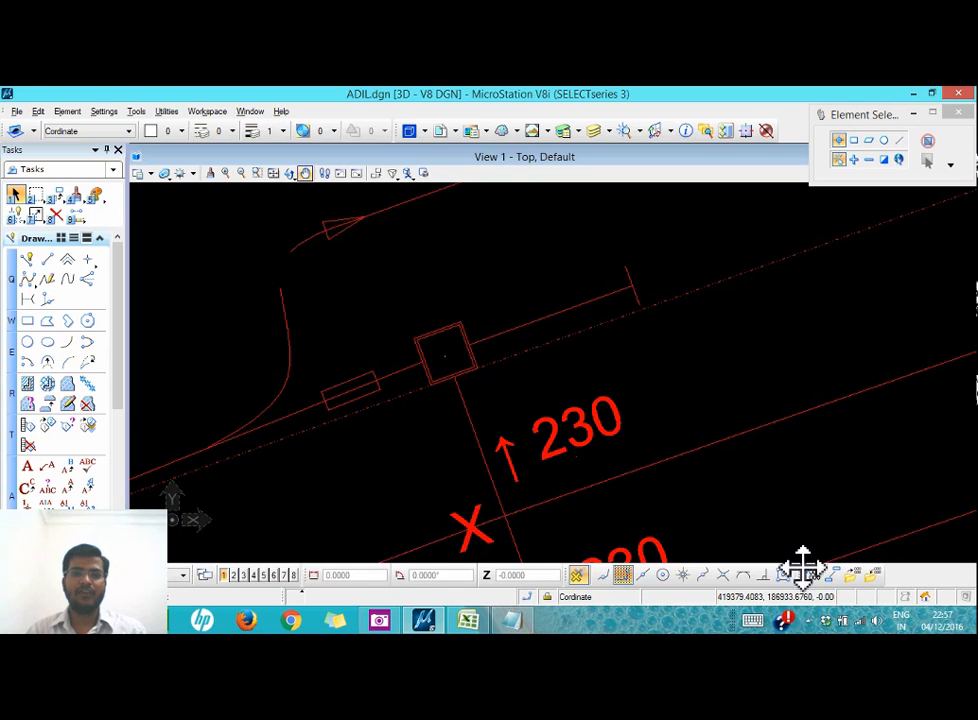
- Place a circle of radius 0.6250 by its center at a free point above the square, and end the command
click(27, 341)
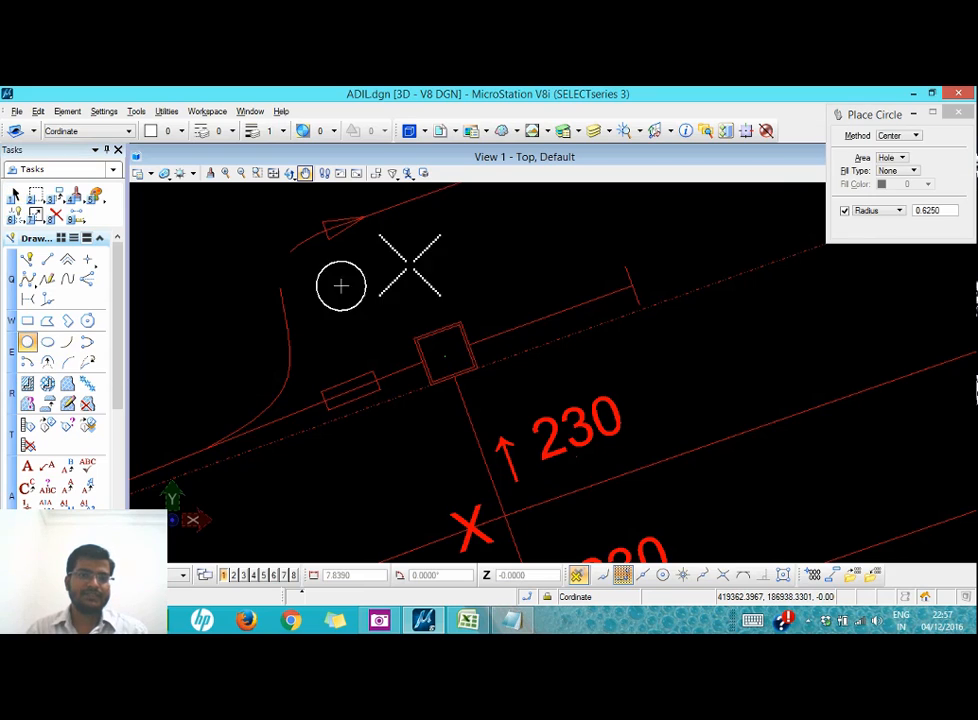
click(419, 245)
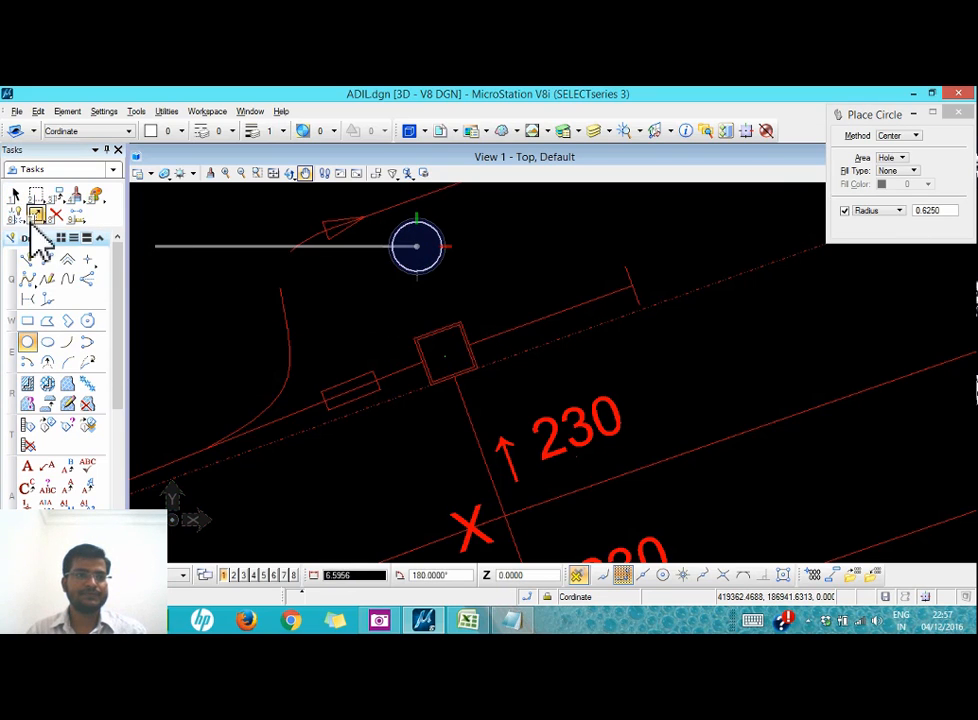
click(15, 196)
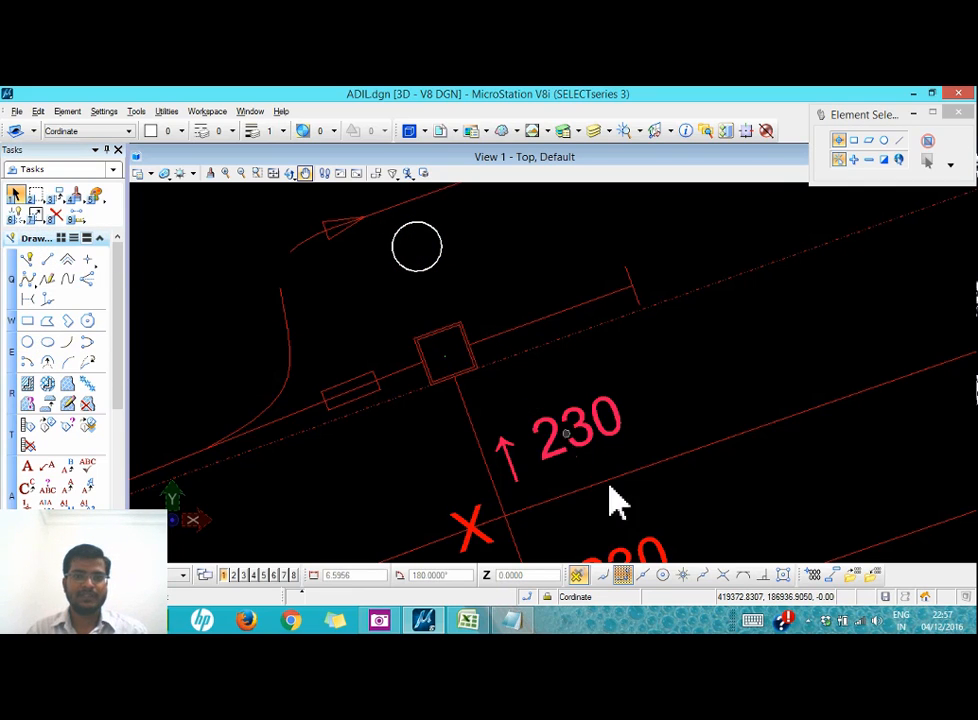
- Label the X, Y and Z coordinates of the new circle's center with Label Coordinates, and end the command
click(812, 575)
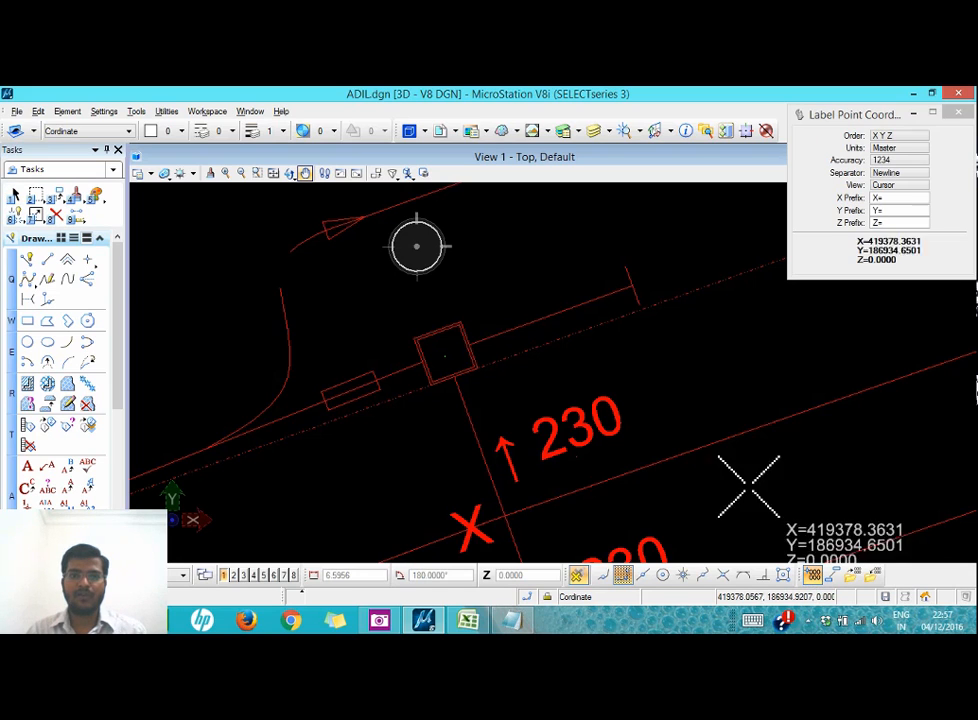
click(419, 245)
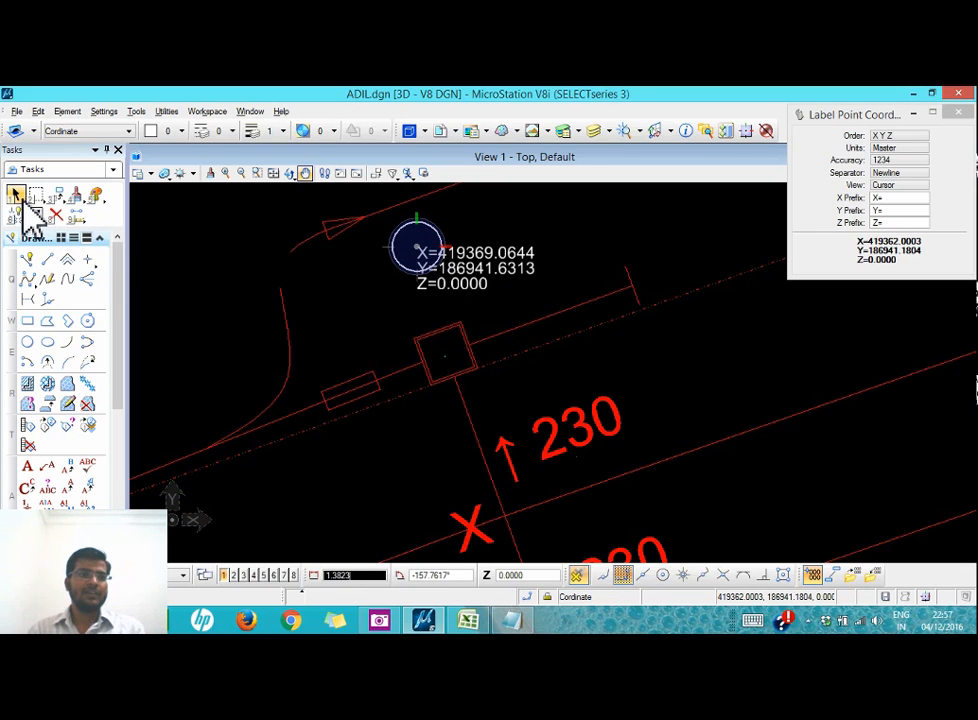
click(14, 195)
- Examine the coordinate label at the circle's center from close up and from farther out
scroll(437, 262, up, 5)
scroll(540, 290, down, 5)
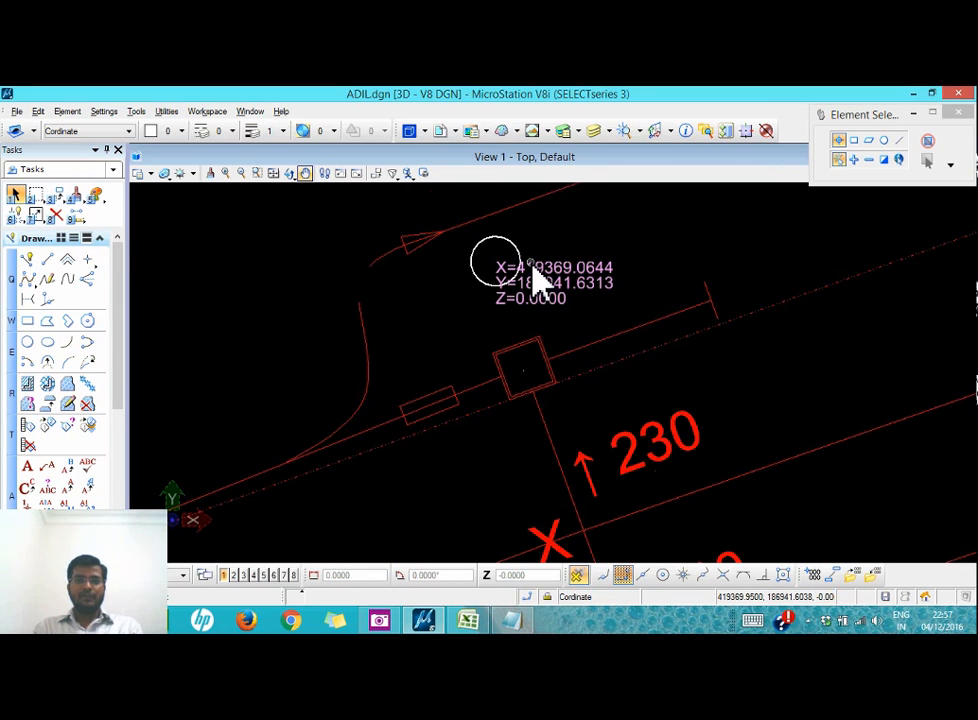
scroll(533, 278, up, 3)
scroll(535, 290, down, 2)
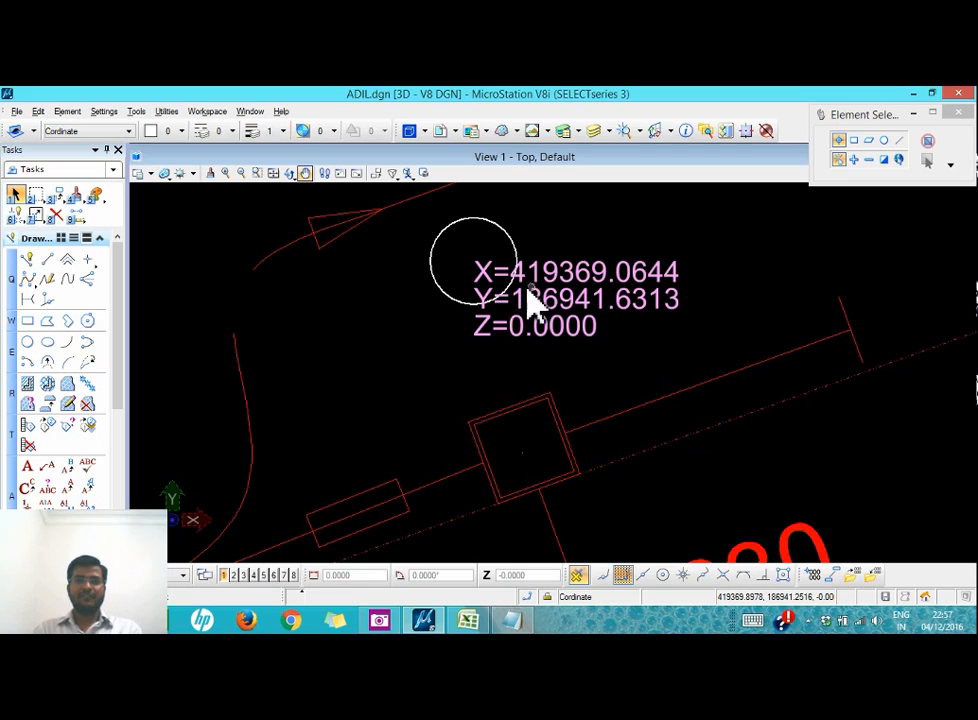
scroll(503, 260, down, 4)
scroll(506, 262, up, 2)
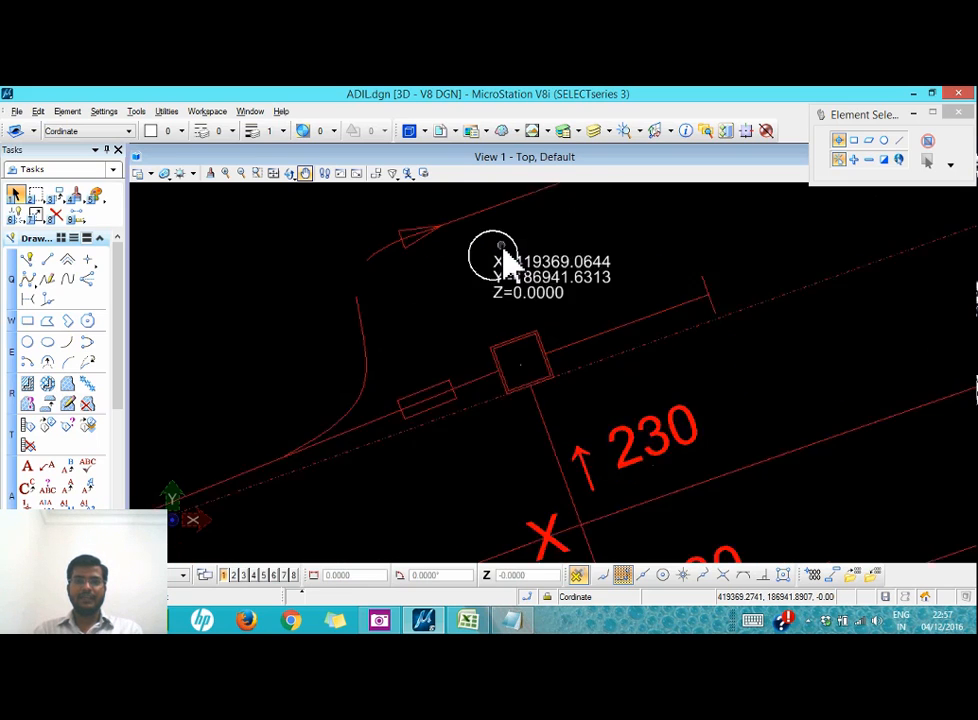
scroll(503, 262, up, 2)
scroll(478, 272, down, 2)
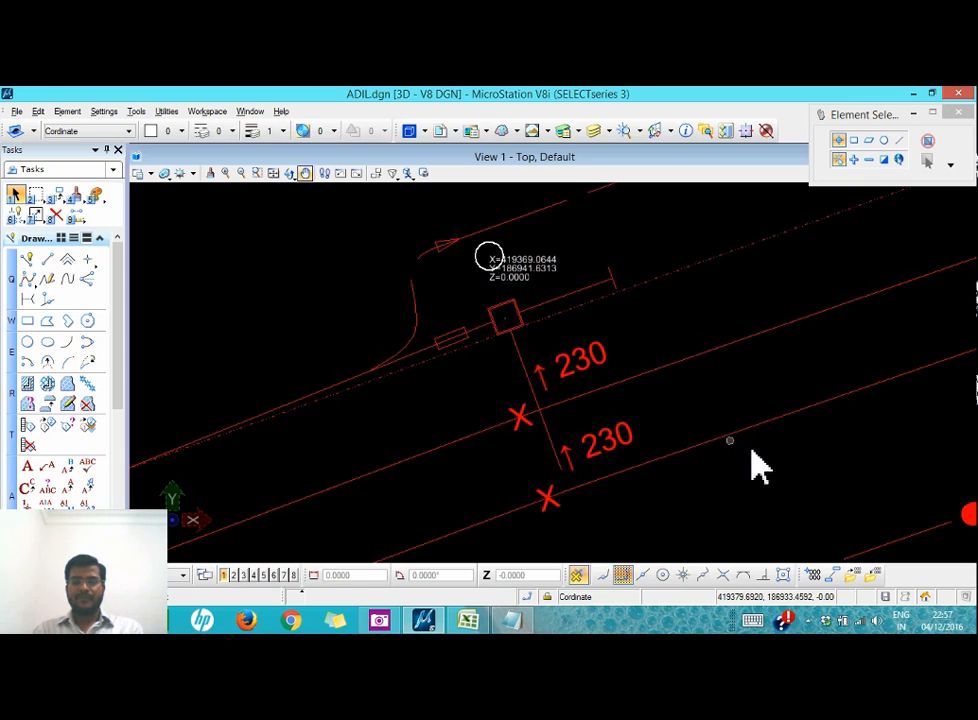
- Label the X, Y and Z coordinates of the square's two upper outer corners with Label Coordinates
click(812, 576)
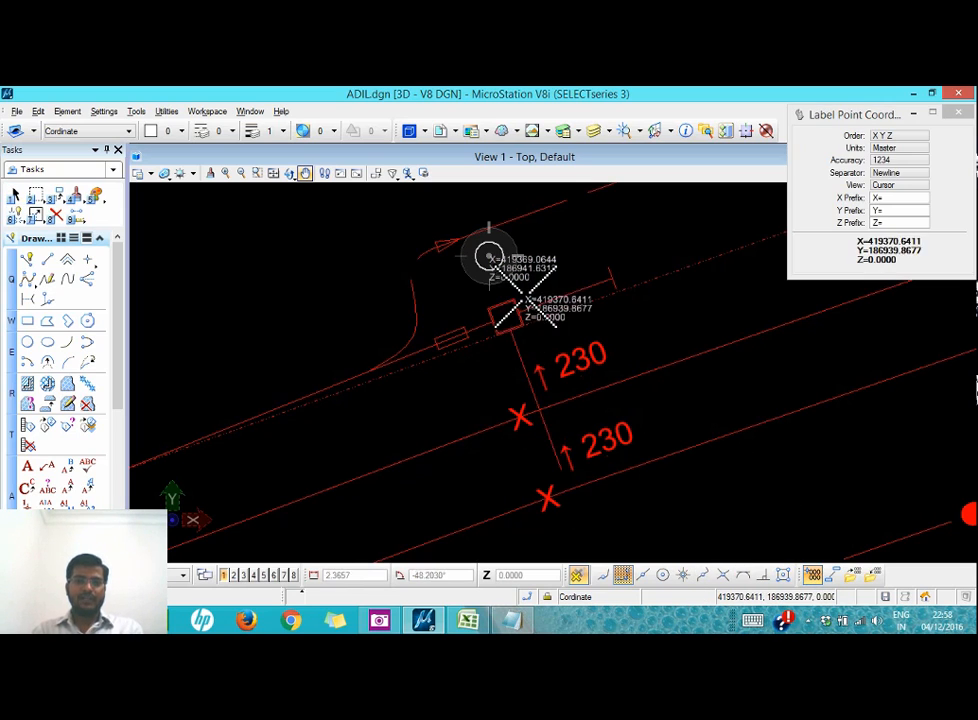
scroll(515, 308, up, 3)
scroll(480, 295, up, 4)
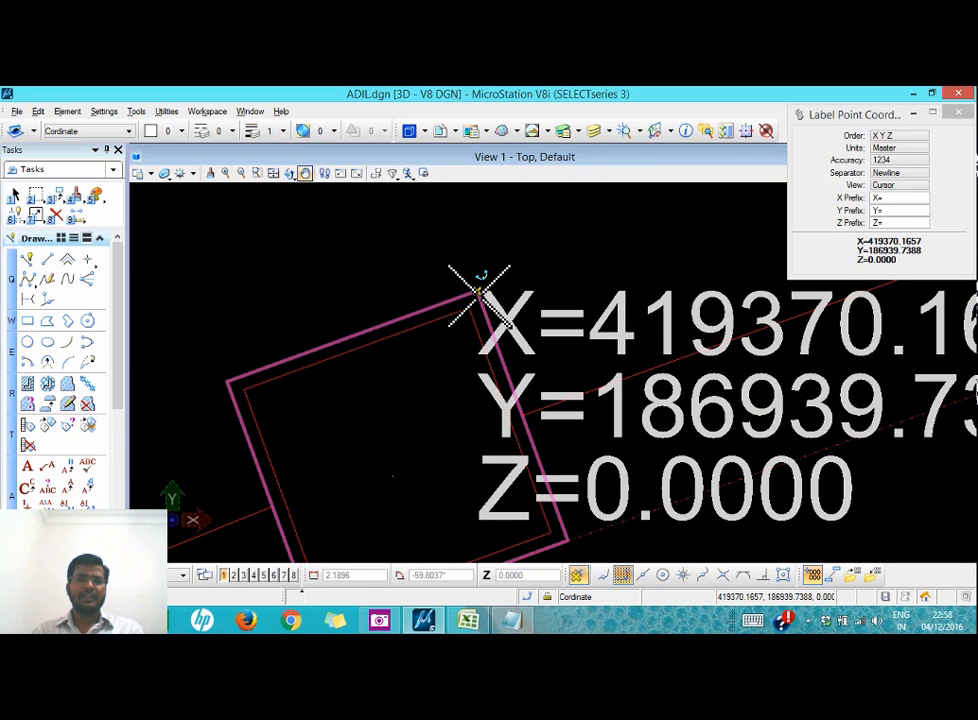
click(480, 295)
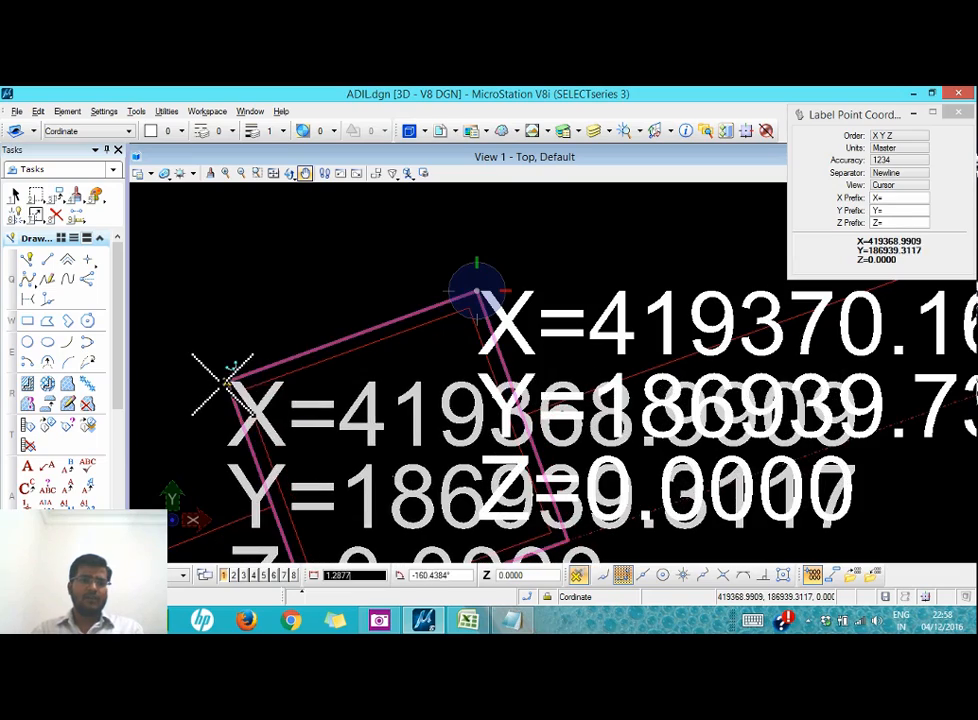
scroll(235, 370, down, 3)
scroll(285, 430, up, 3)
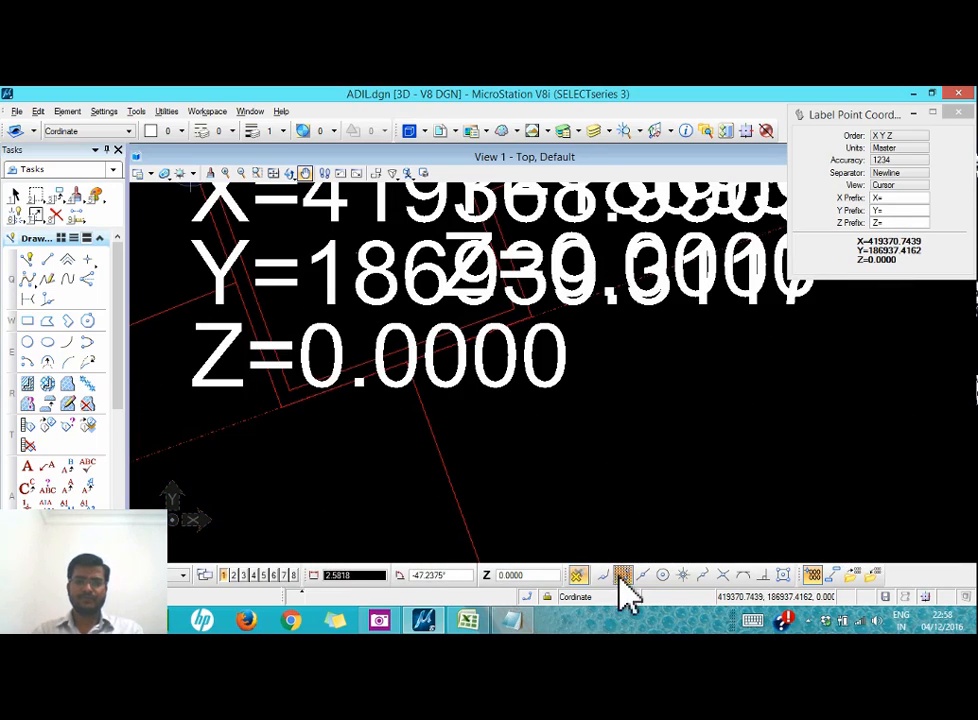
- Label the X, Y and Z coordinates of the square's lowest outer corner with Label Coordinates
click(283, 410)
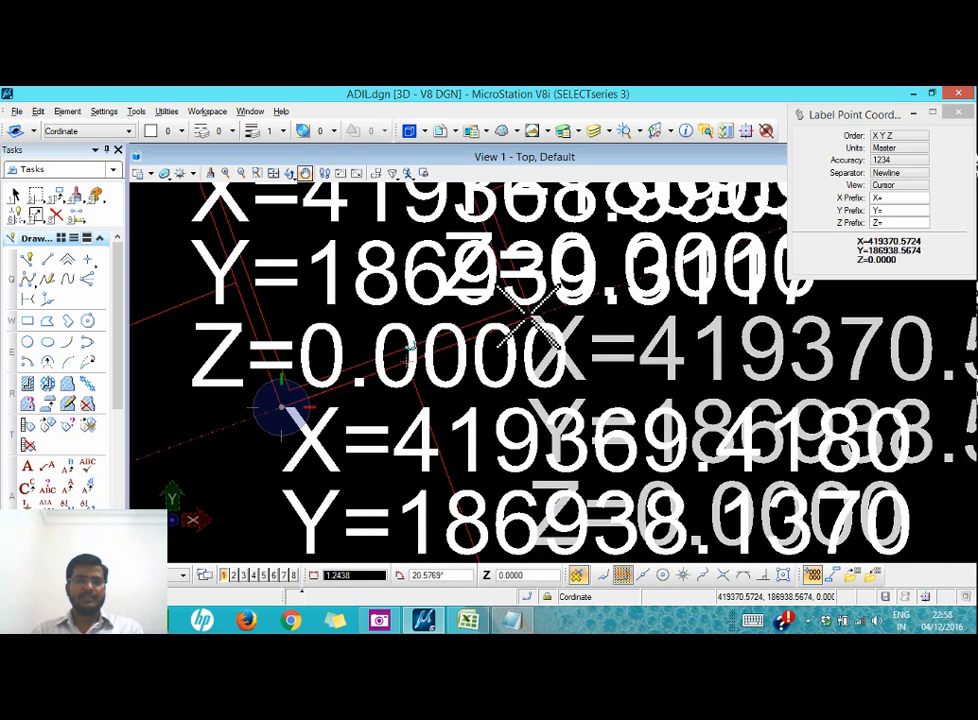
scroll(533, 316, down, 5)
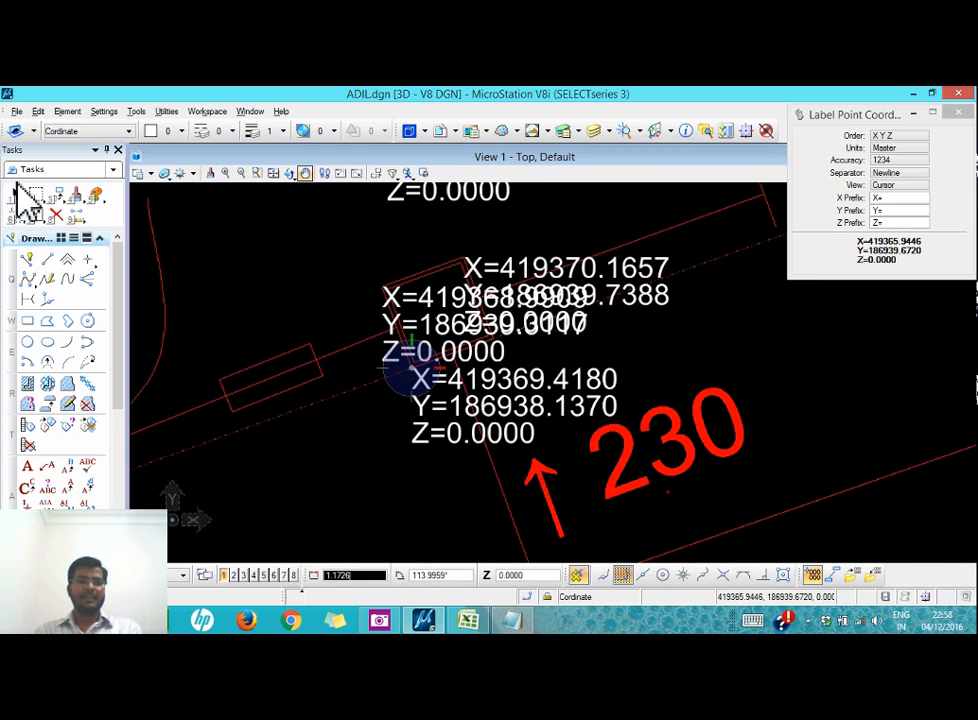
- Delete the three coordinate labels placed at the square's corners, one after another
click(17, 192)
click(521, 397)
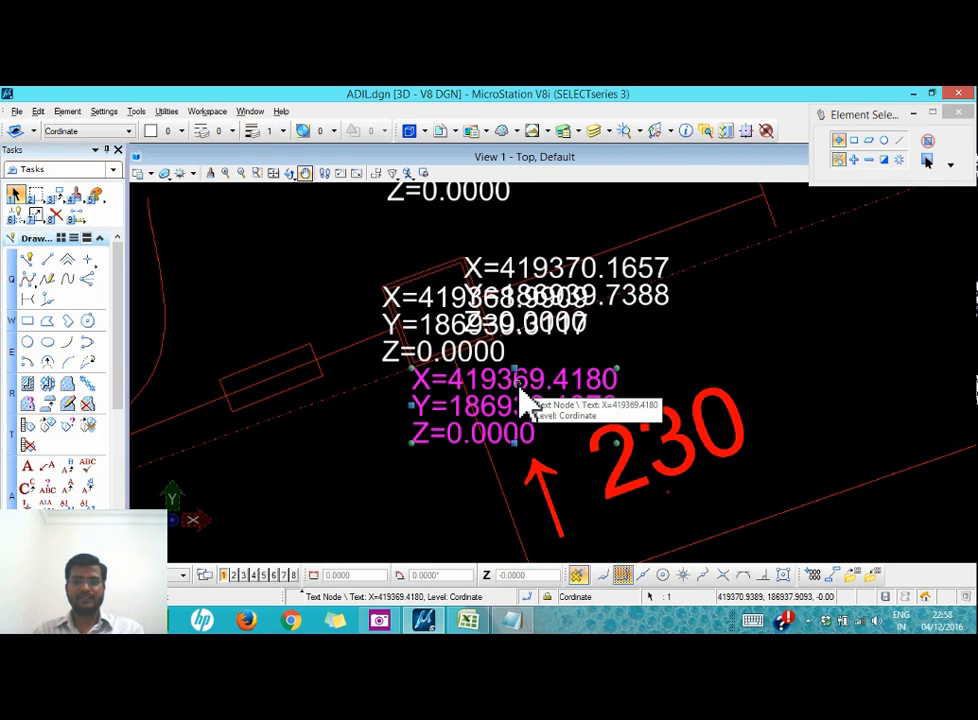
key(Delete)
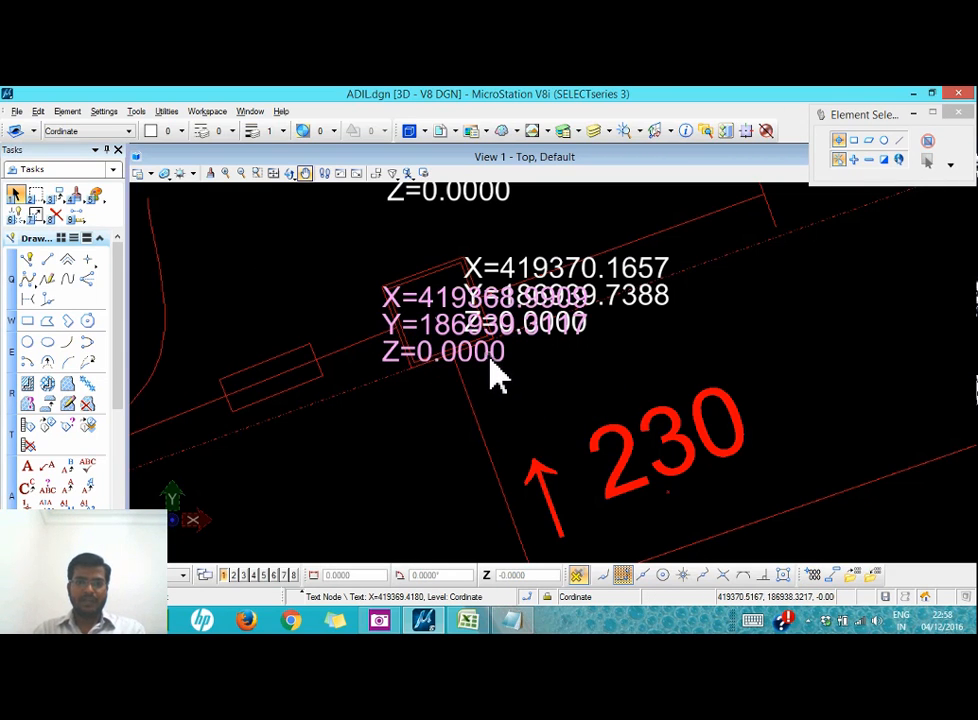
click(497, 373)
key(Delete)
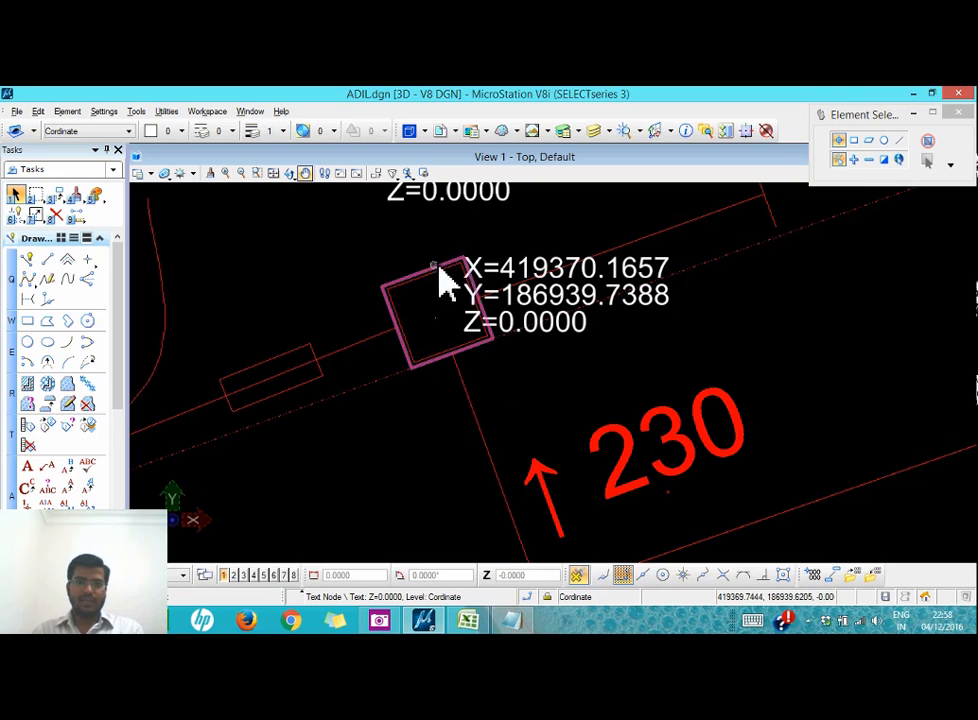
click(505, 266)
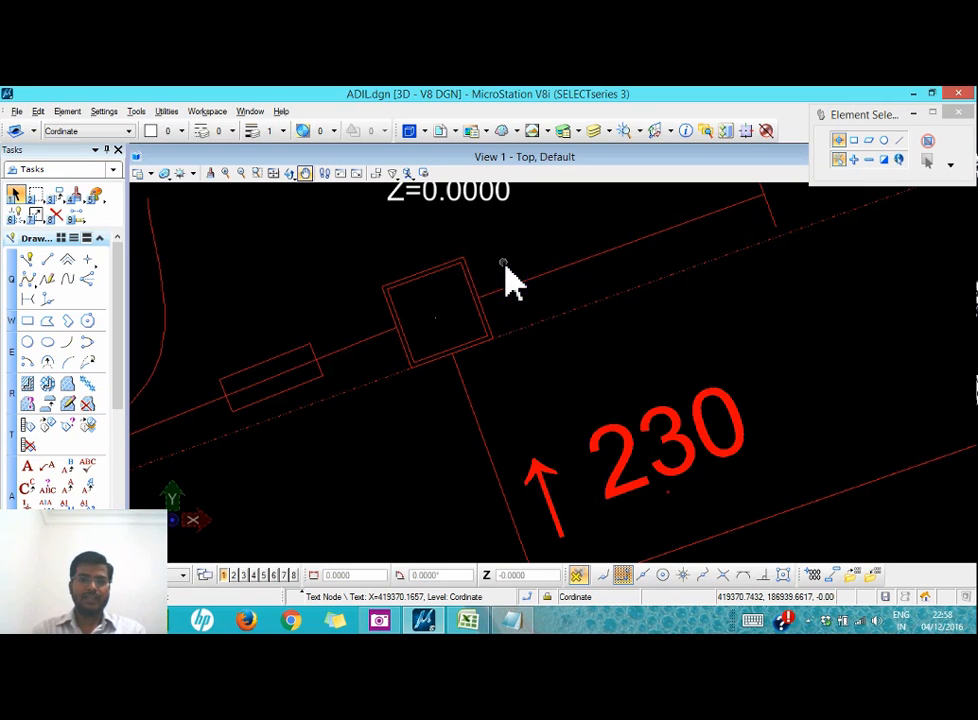
- Delete the circle above the square and the coordinate label at its center
scroll(572, 349, down, 4)
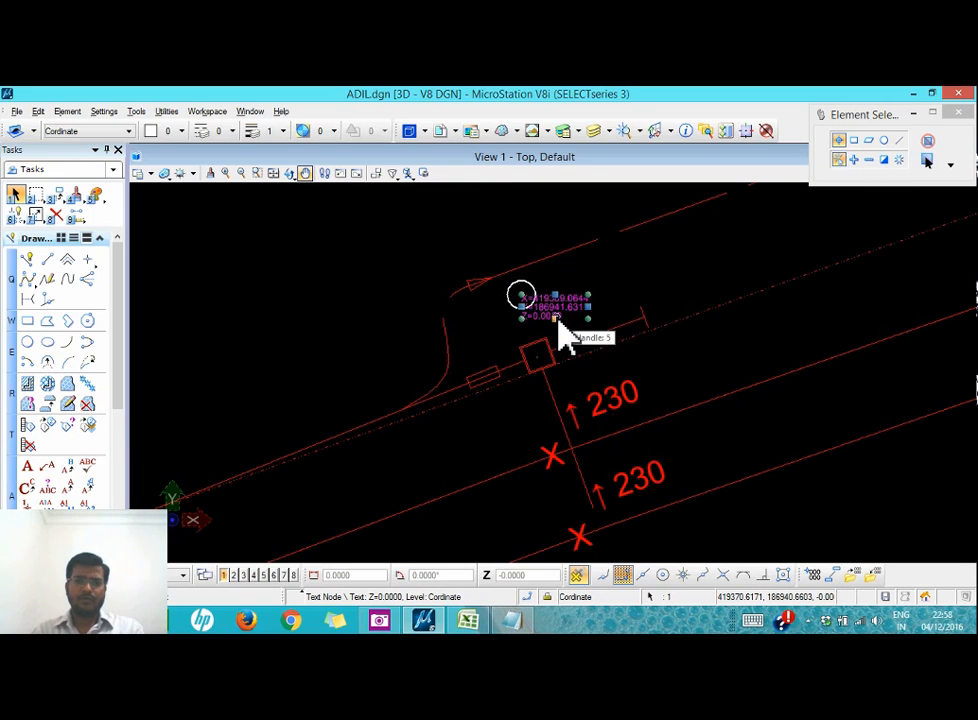
key(Delete)
click(536, 307)
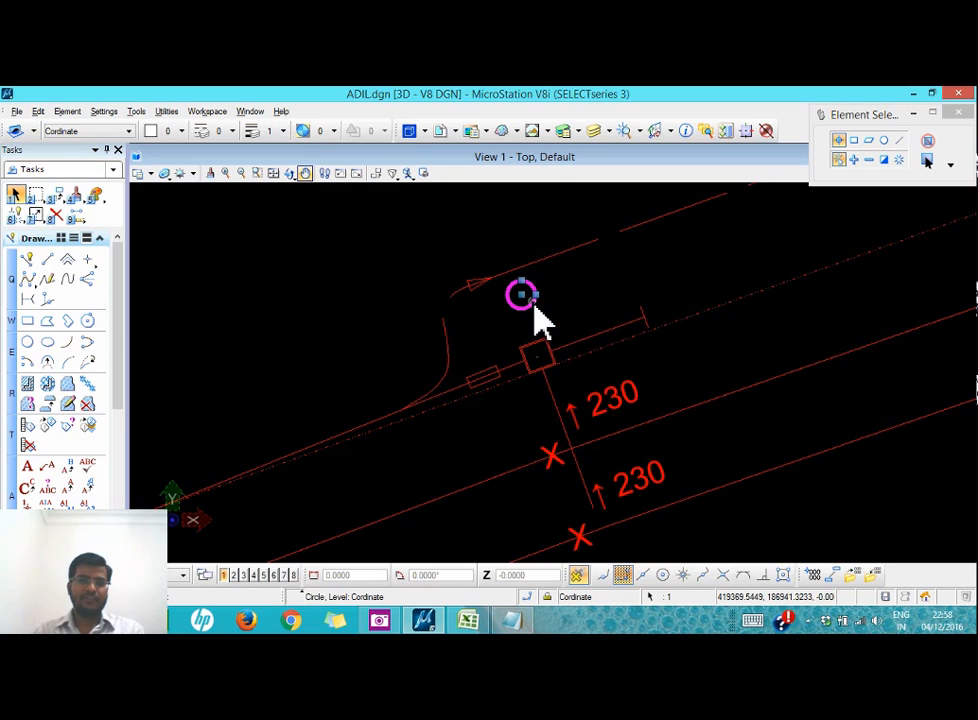
key(Delete)
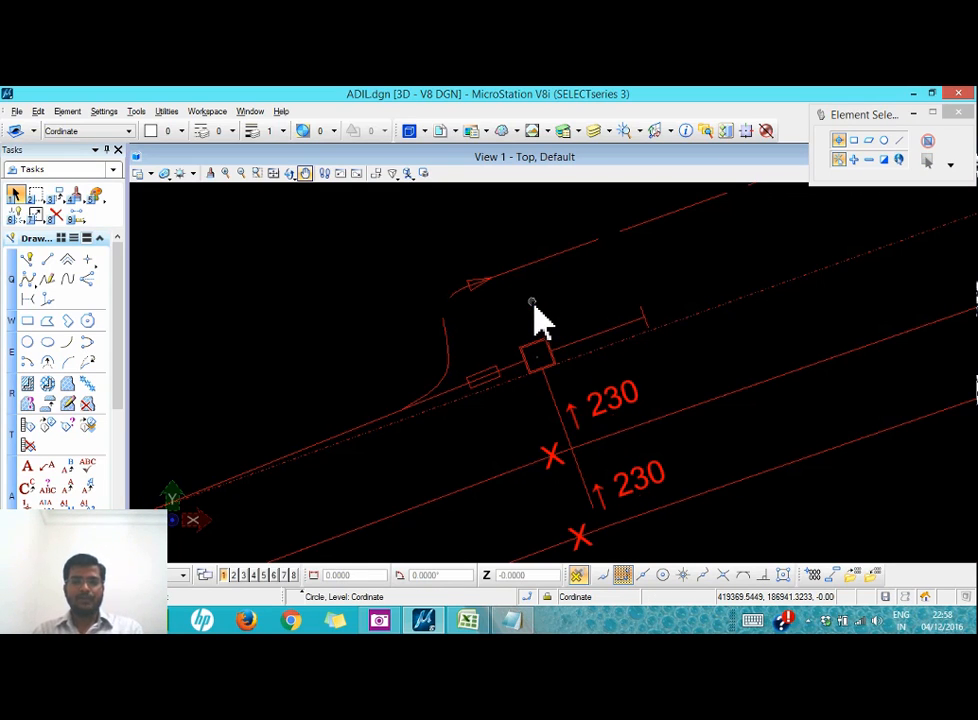
- Place four circles of radius 0.6250 by center in the empty area above the MLN 119 630 table, and end the command
scroll(568, 335, down, 3)
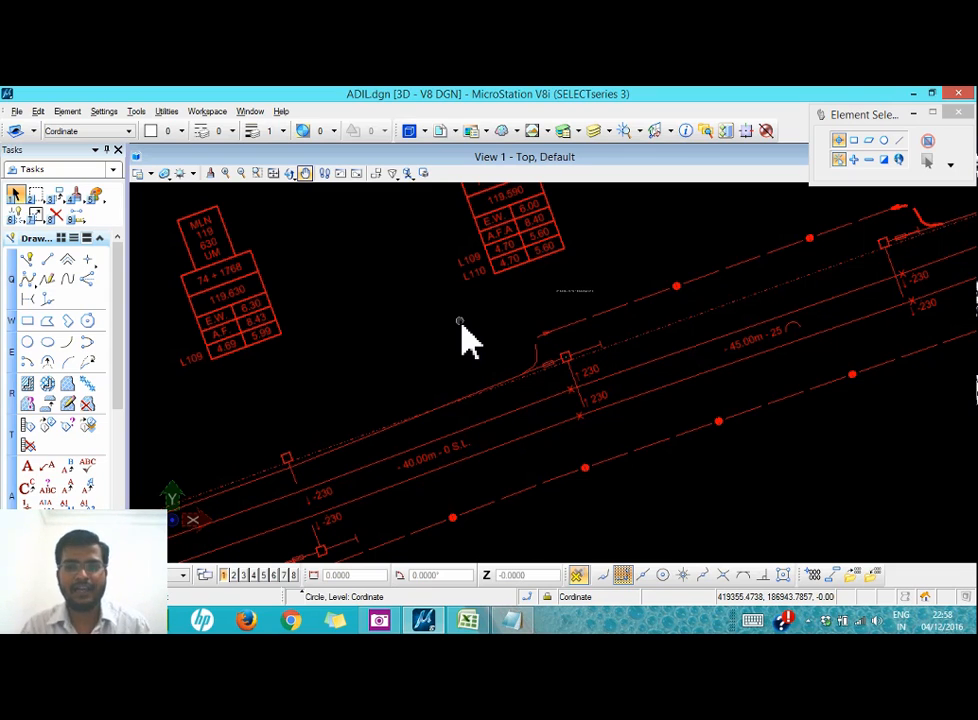
click(47, 343)
scroll(525, 332, down, 3)
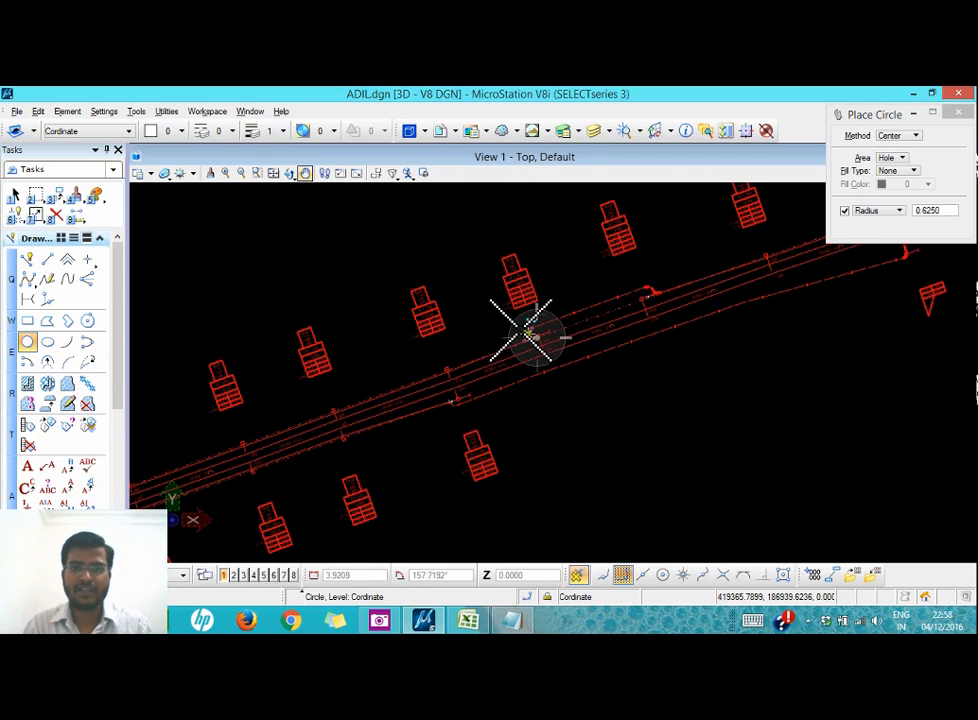
scroll(537, 255, up, 3)
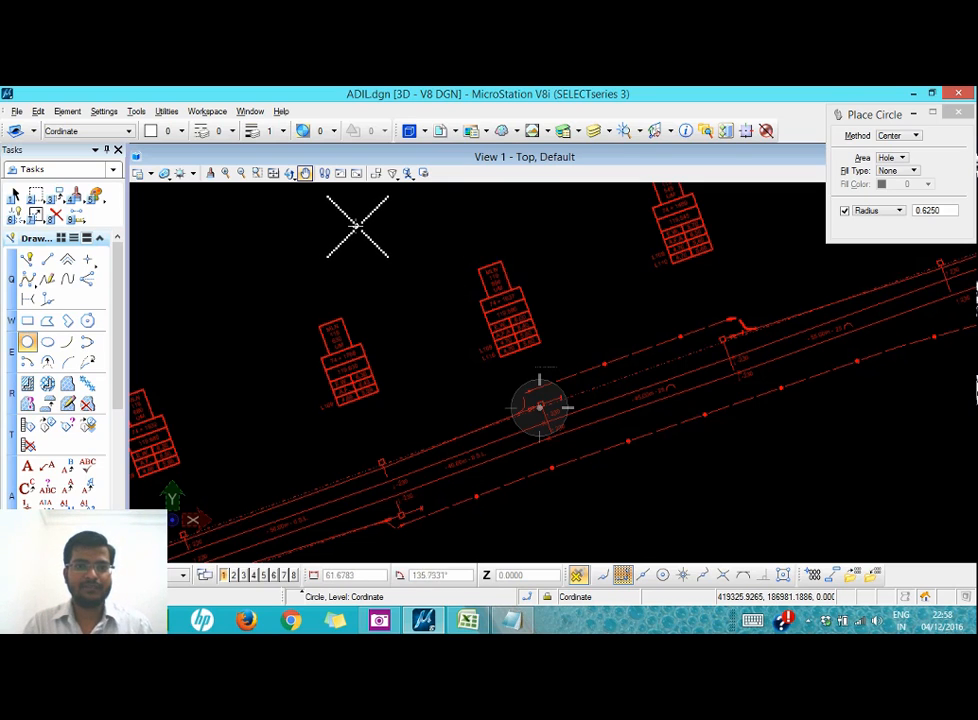
scroll(357, 226, up, 5)
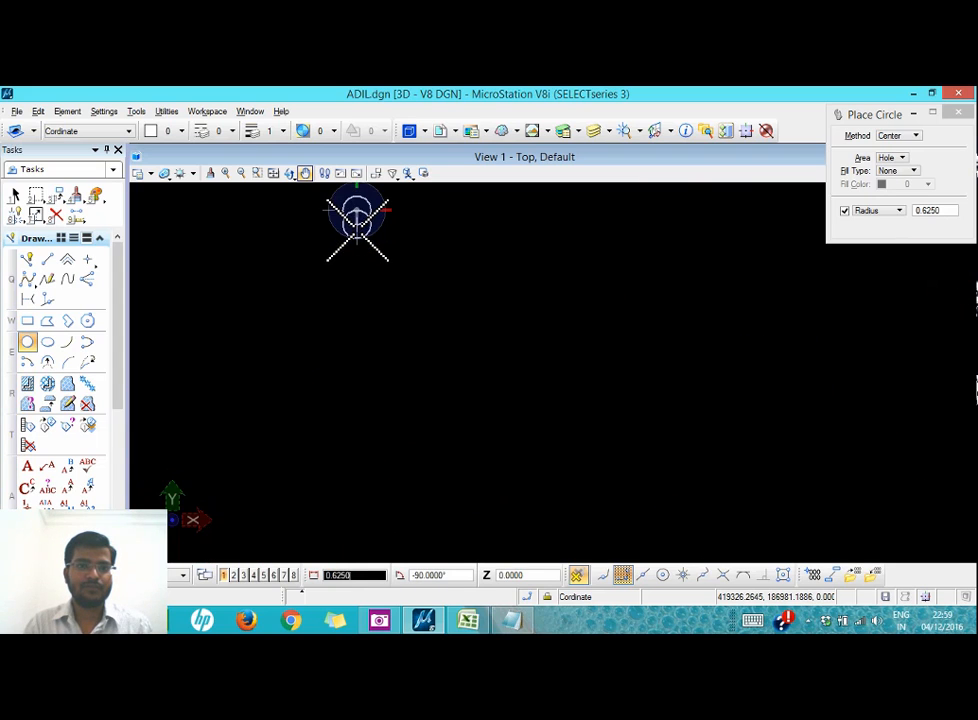
scroll(357, 226, down, 3)
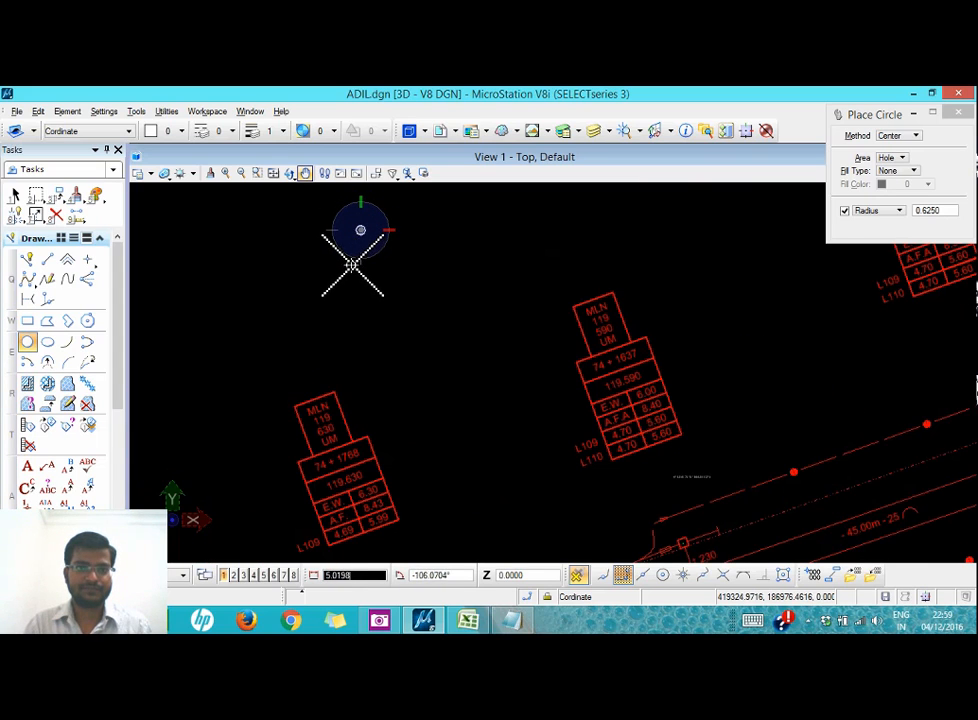
click(360, 306)
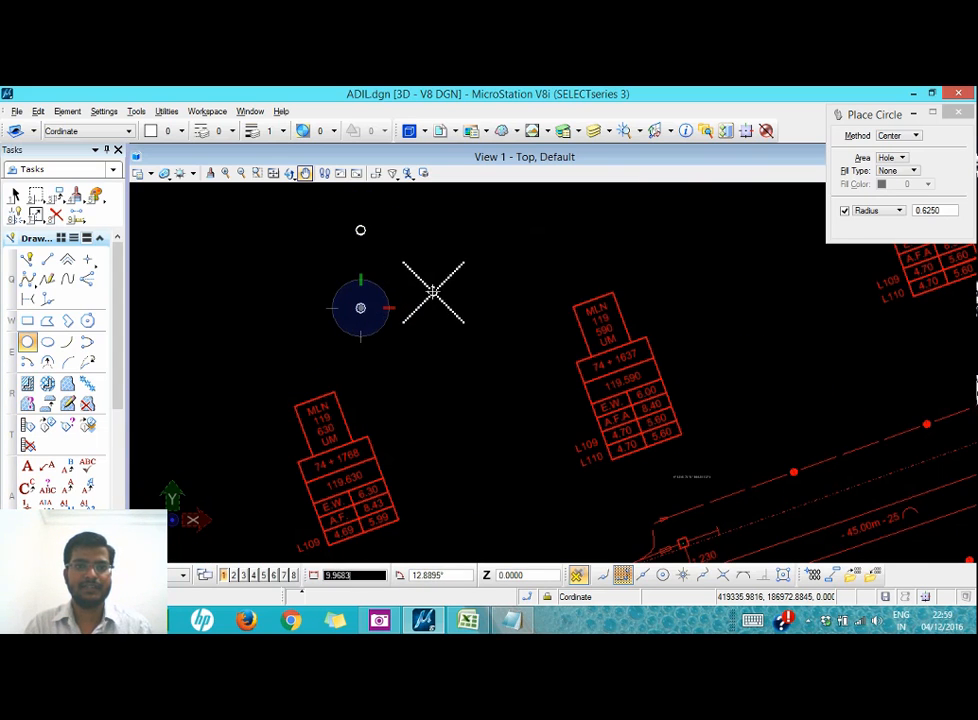
click(432, 291)
click(448, 227)
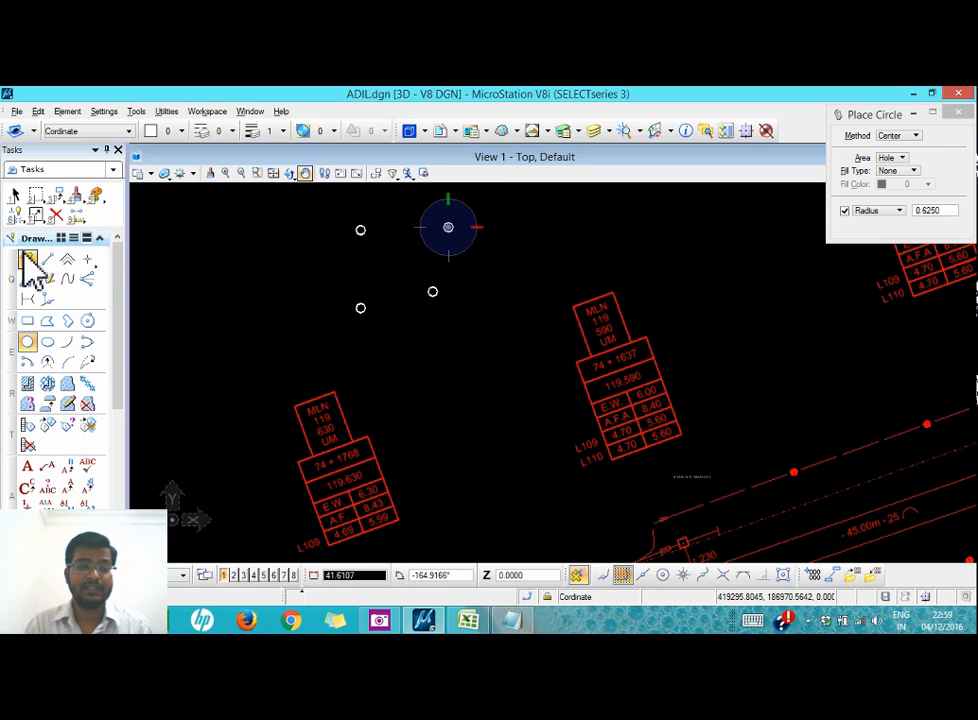
click(15, 195)
- Place two small orthogonal blocks in the space between the four circles
click(27, 320)
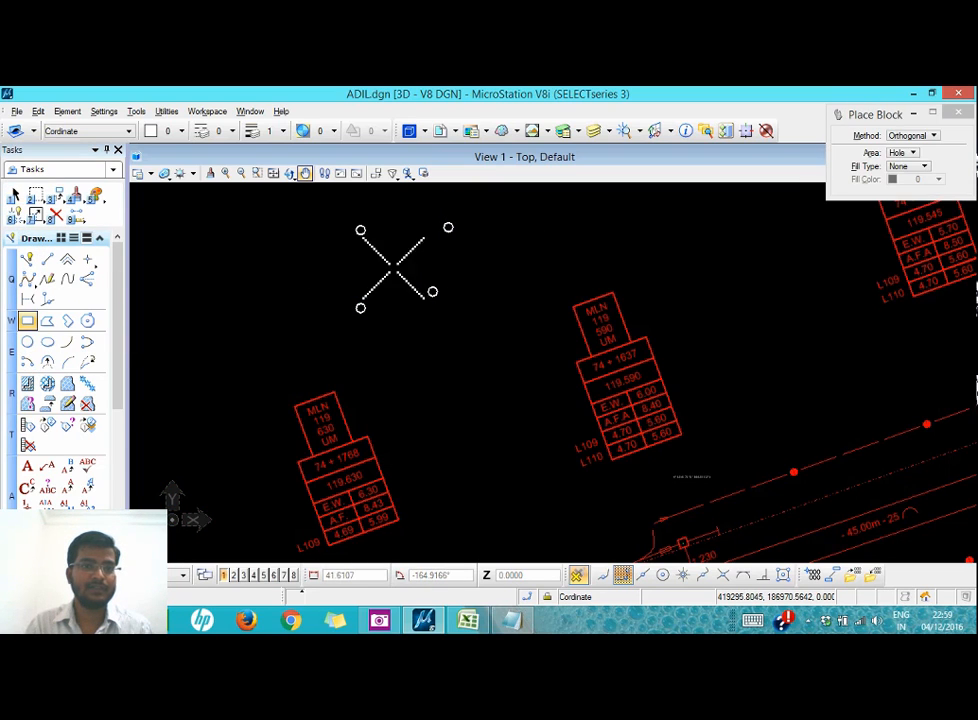
click(368, 261)
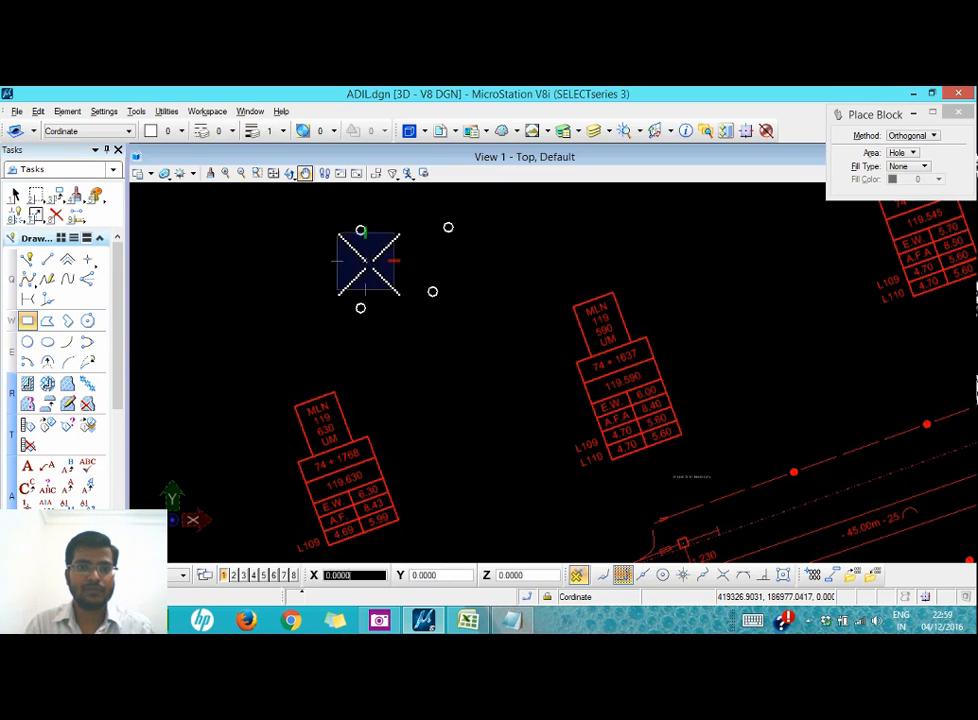
click(381, 275)
click(421, 250)
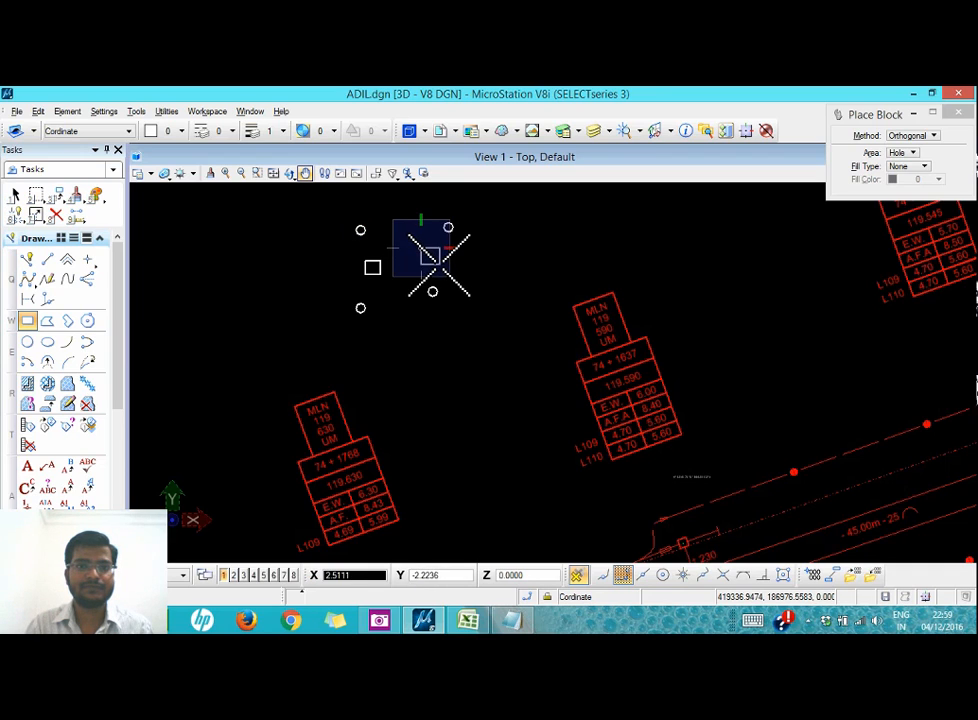
click(437, 265)
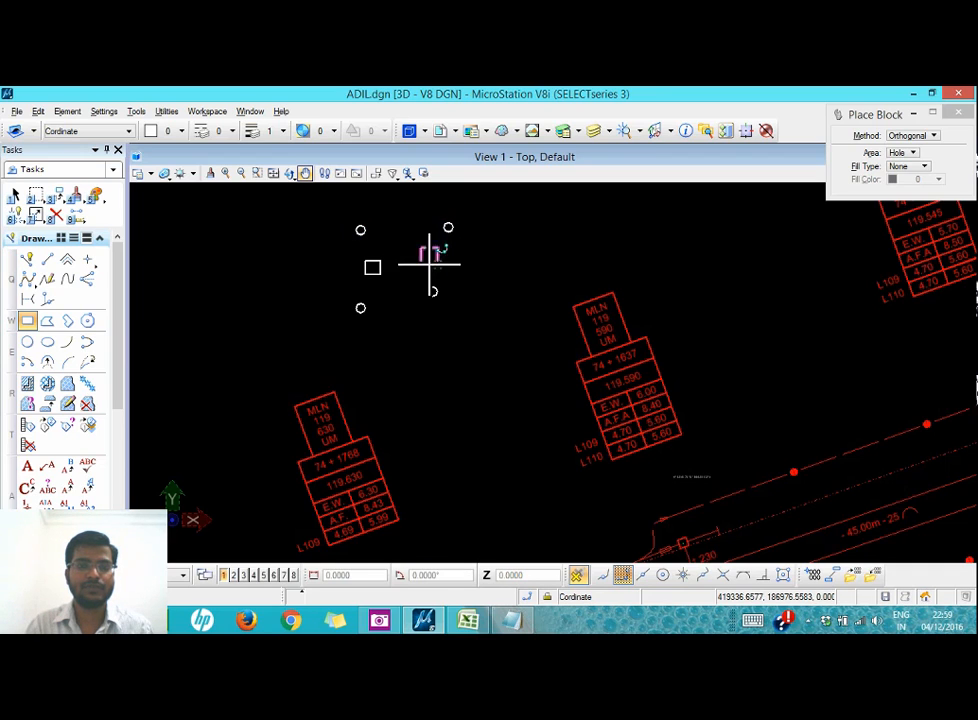
- Draw a slightly rising SmartLine about 13.0 long just below the circles, and end the command
click(27, 259)
click(362, 343)
click(456, 332)
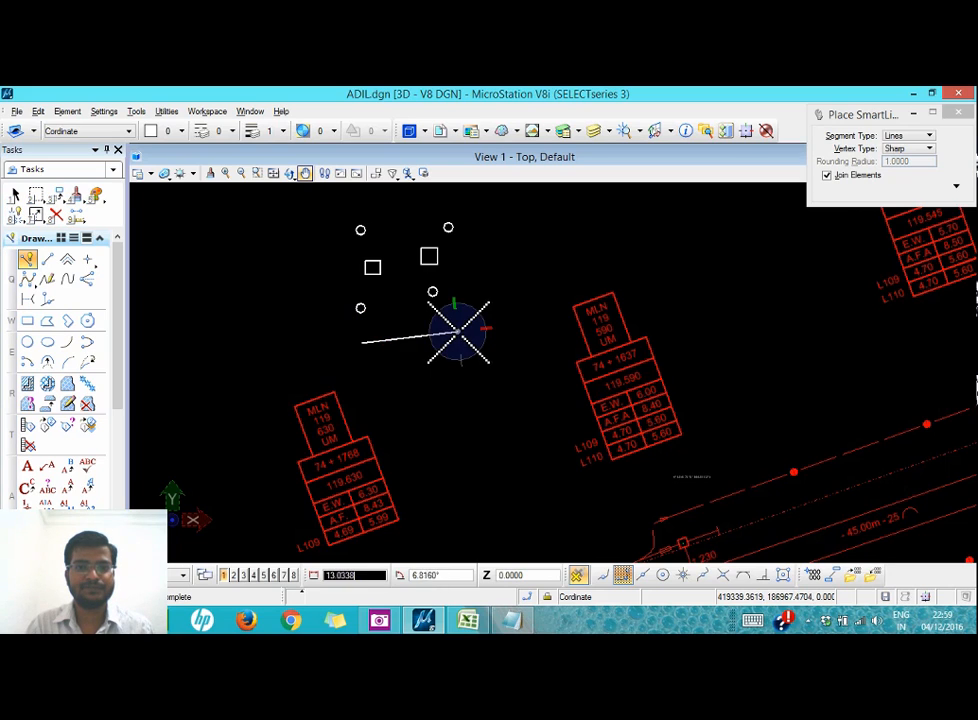
click(16, 196)
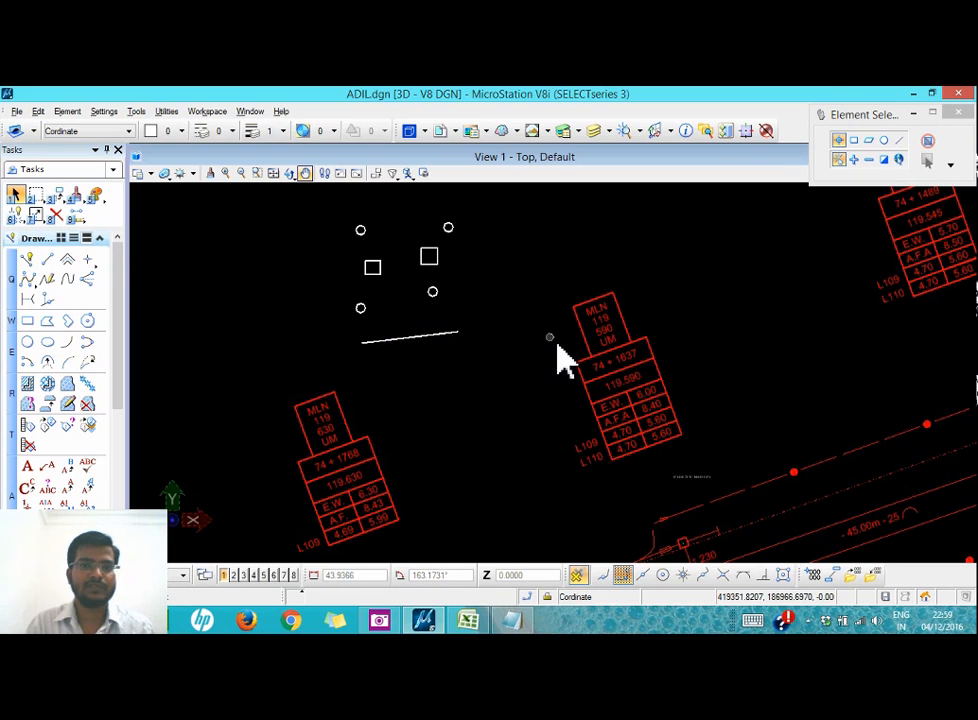
- Select the four circles, the two blocks and the line together
scroll(428, 255, up, 5)
scroll(598, 349, down, 5)
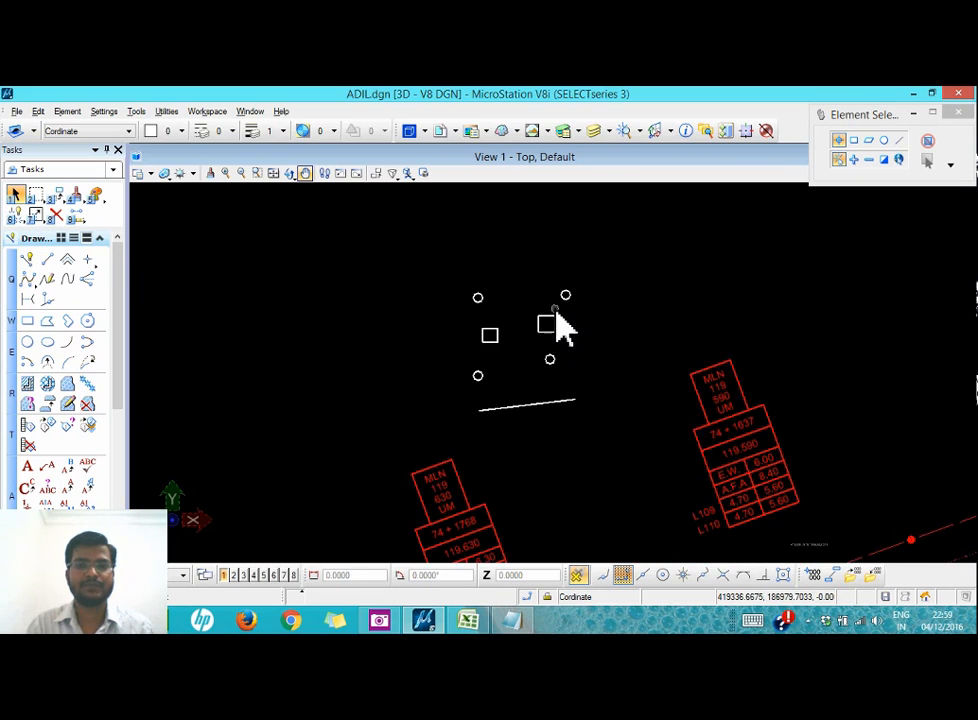
scroll(557, 323, up, 5)
scroll(515, 295, down, 2)
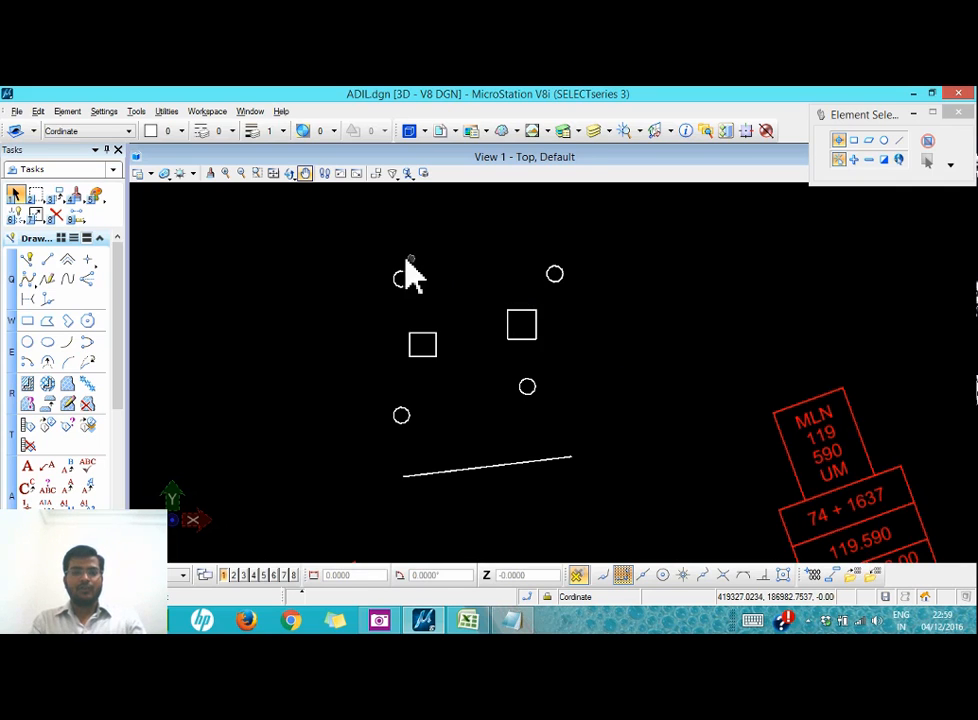
scroll(410, 268, down, 2)
drag(332, 240, 535, 400)
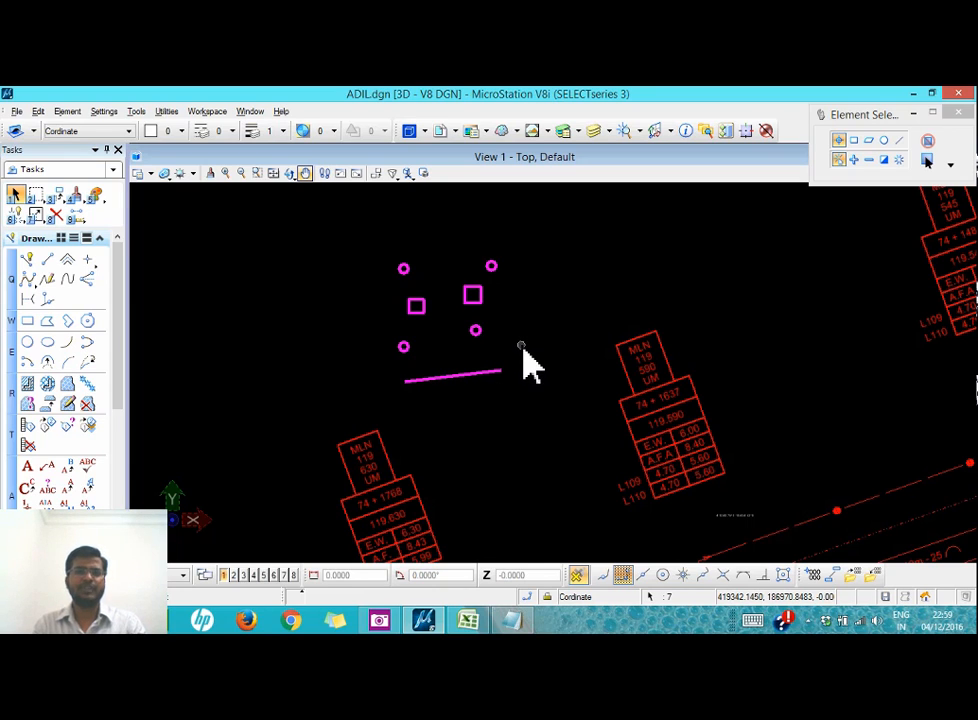
- Examine the selected elements' level, element type, color, line style and line weight in the expanded Element Selection settings, and close them
click(951, 166)
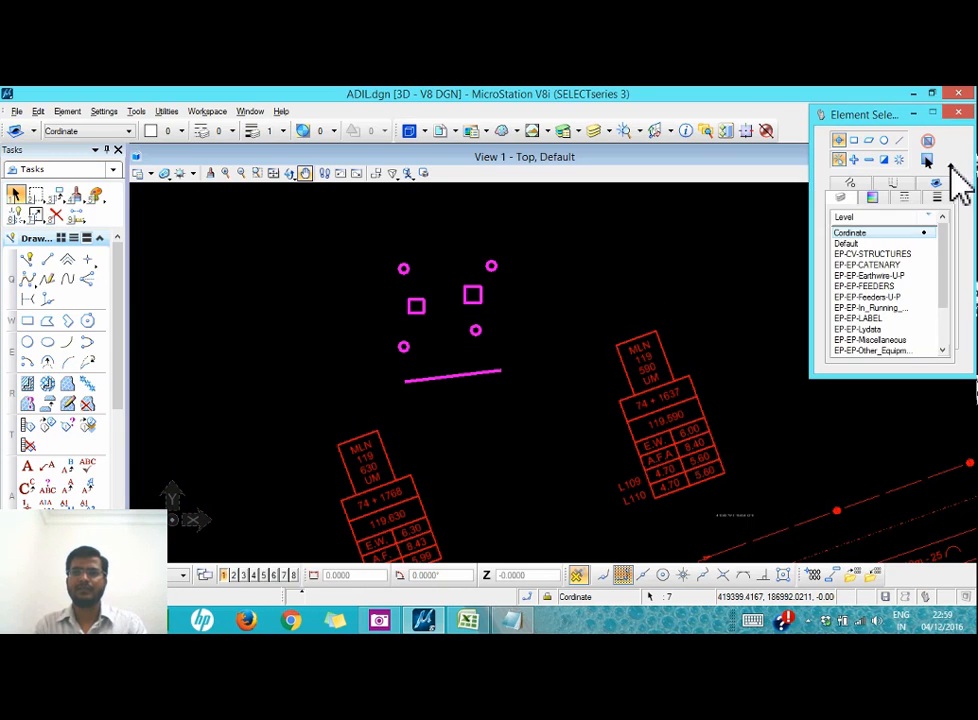
drag(862, 115, 773, 102)
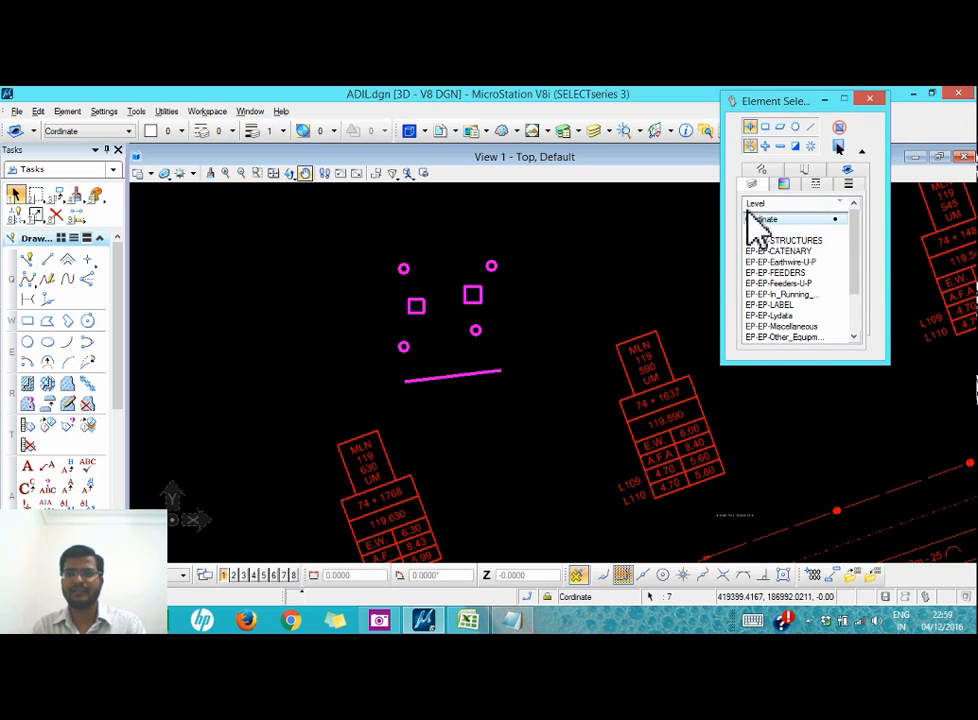
click(770, 172)
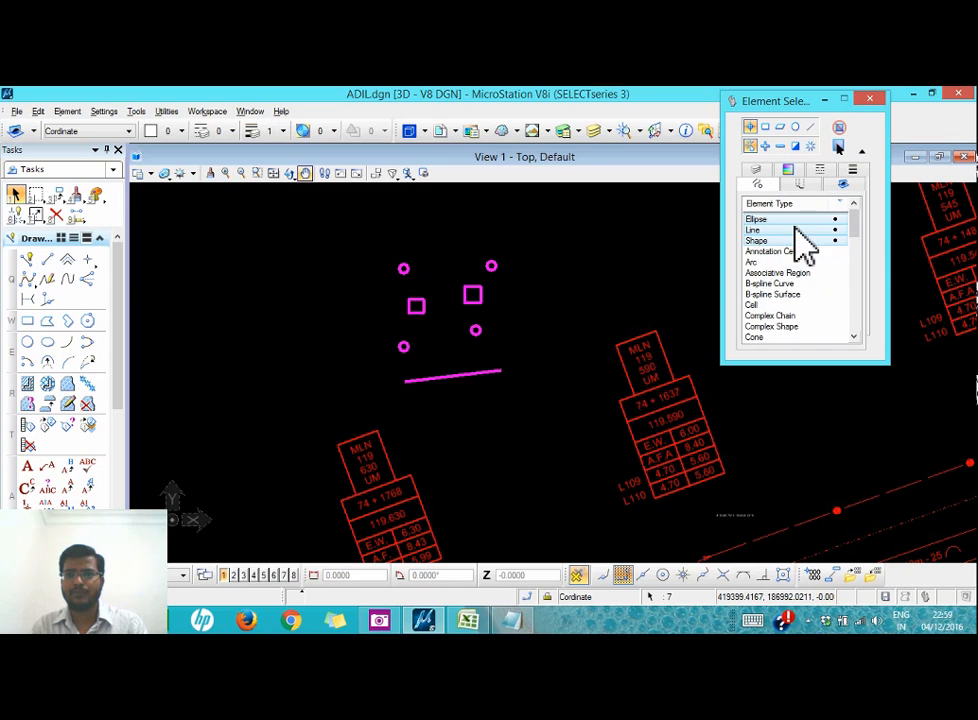
click(784, 170)
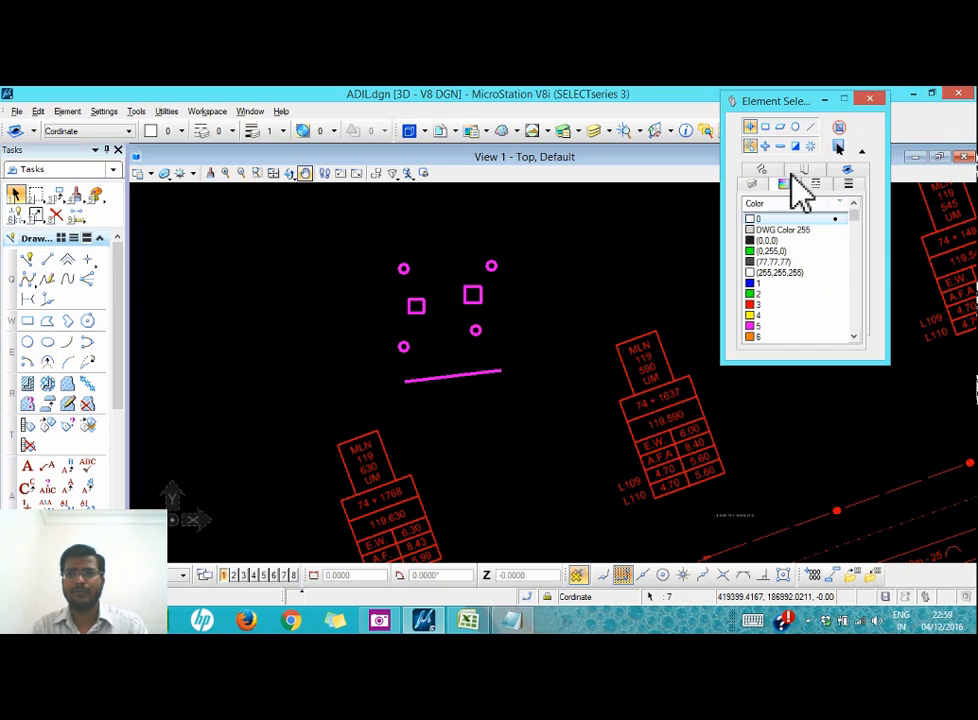
click(816, 185)
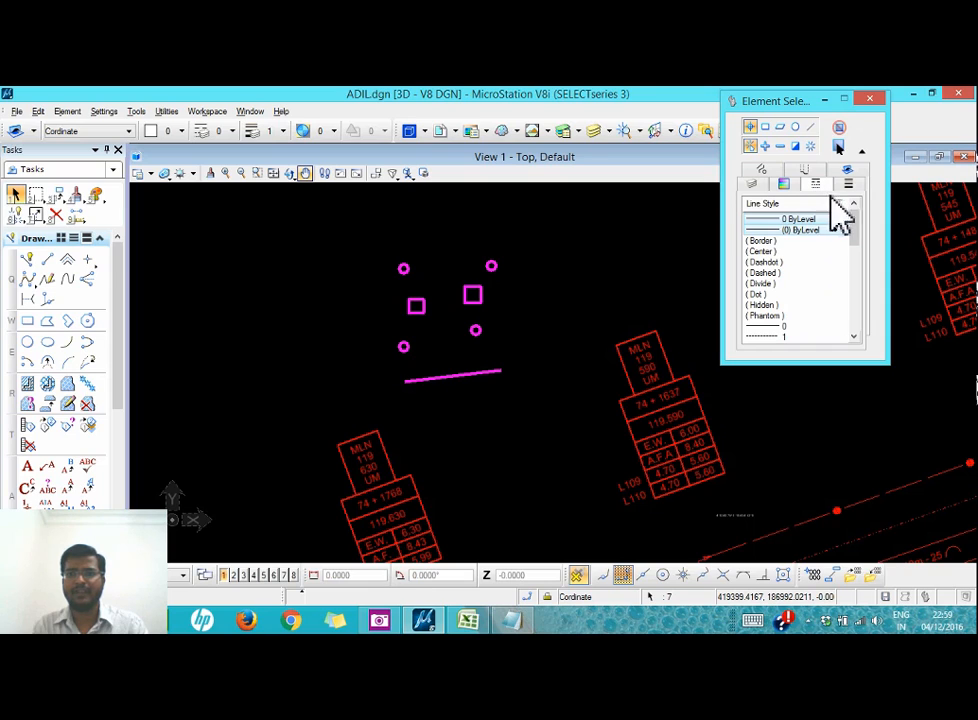
click(847, 186)
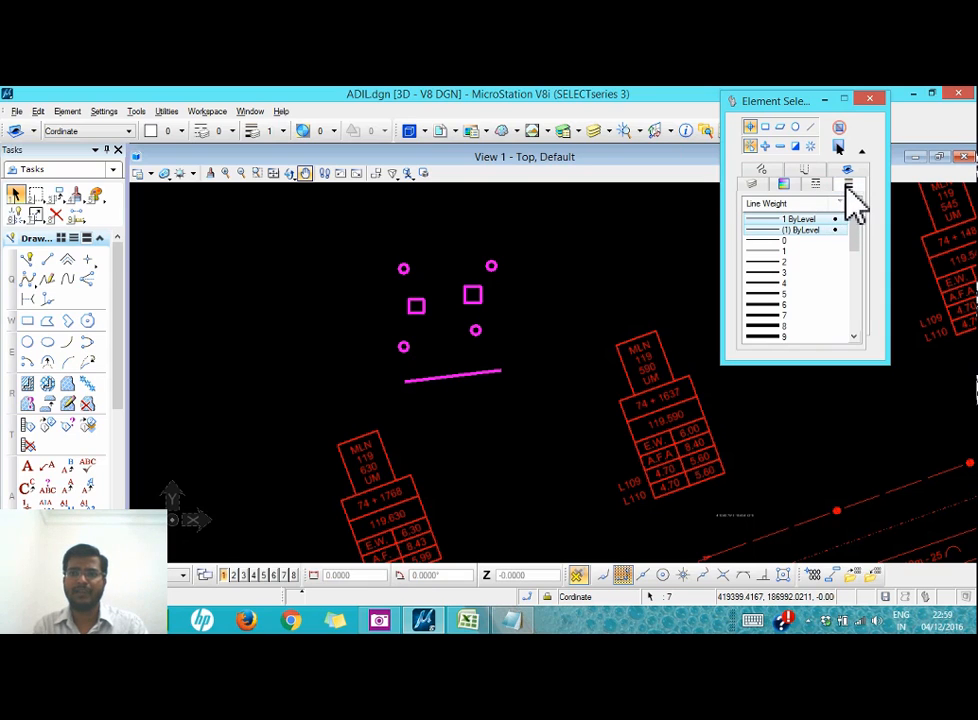
click(753, 186)
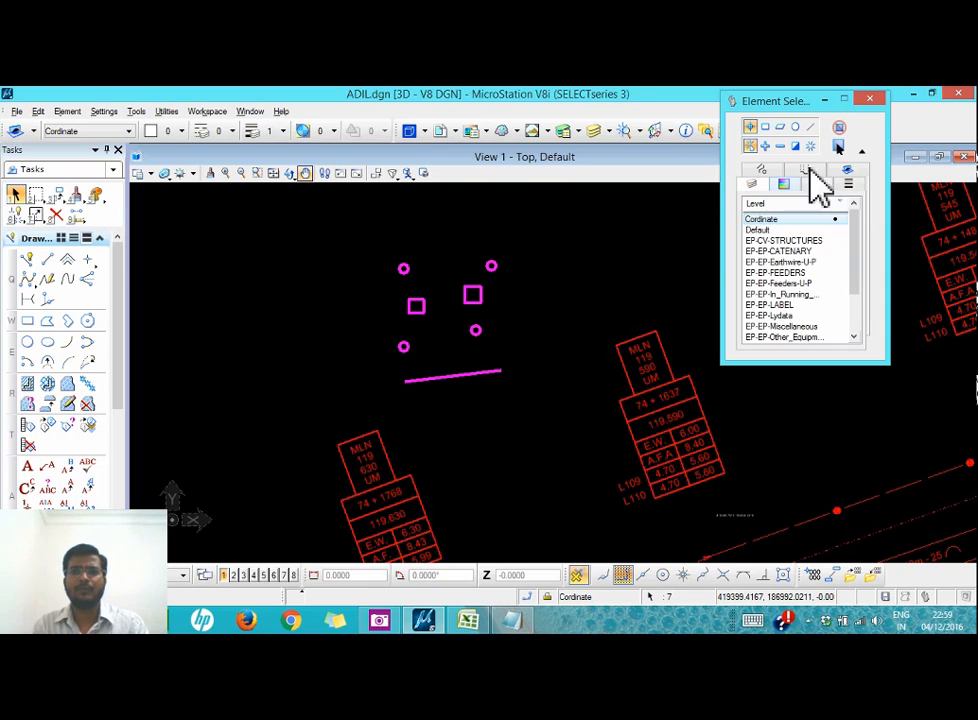
click(871, 100)
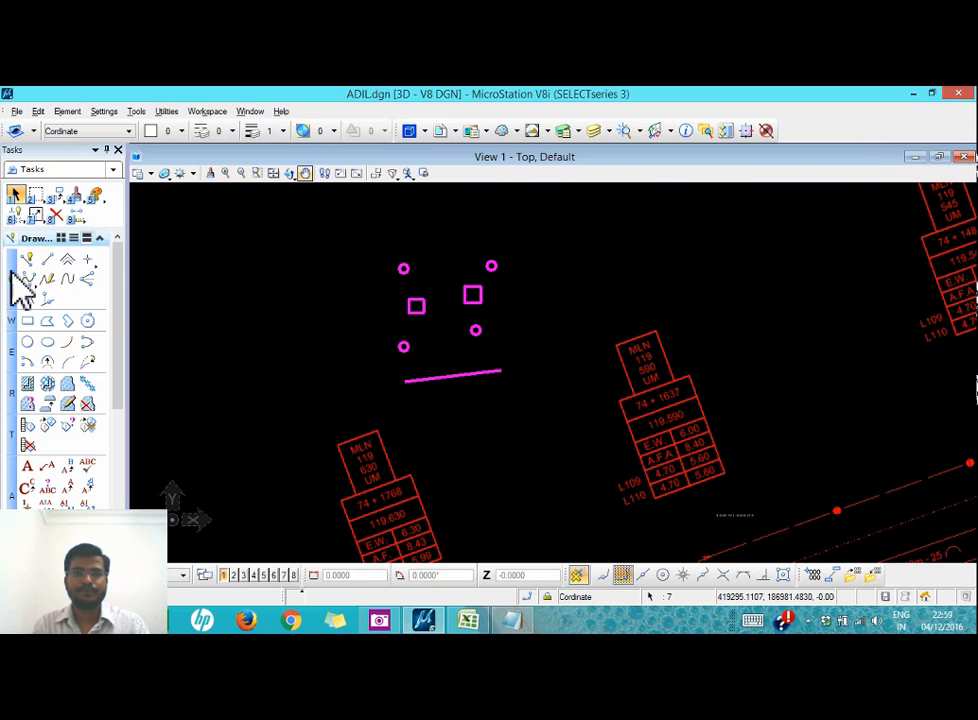
- Reopen the Element Selection settings and select the circles, blocks and line again as one group
click(15, 194)
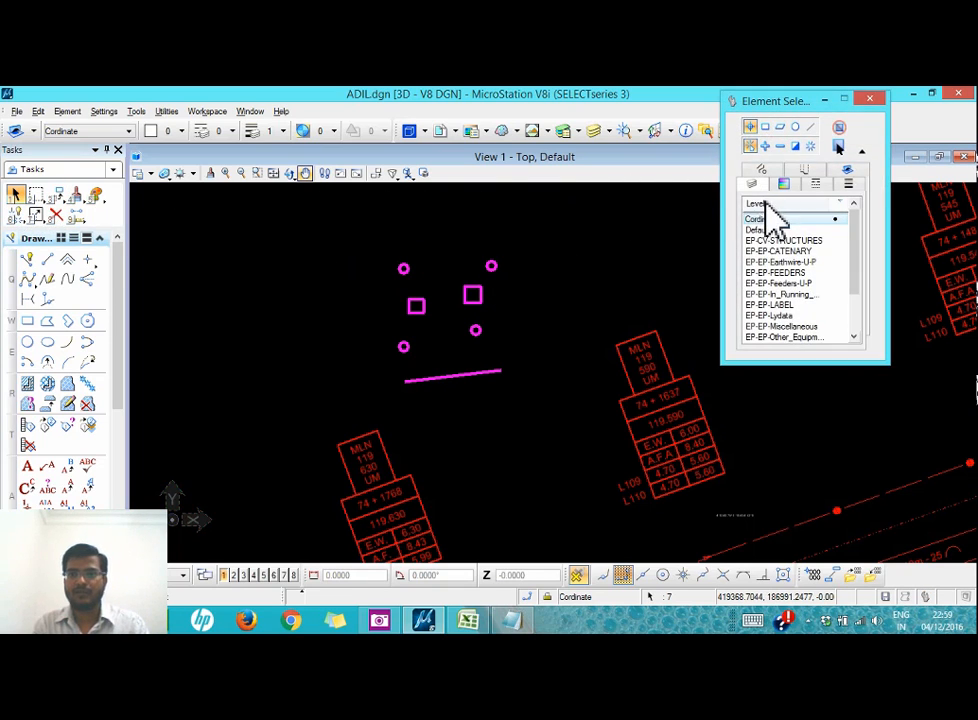
drag(338, 232, 528, 403)
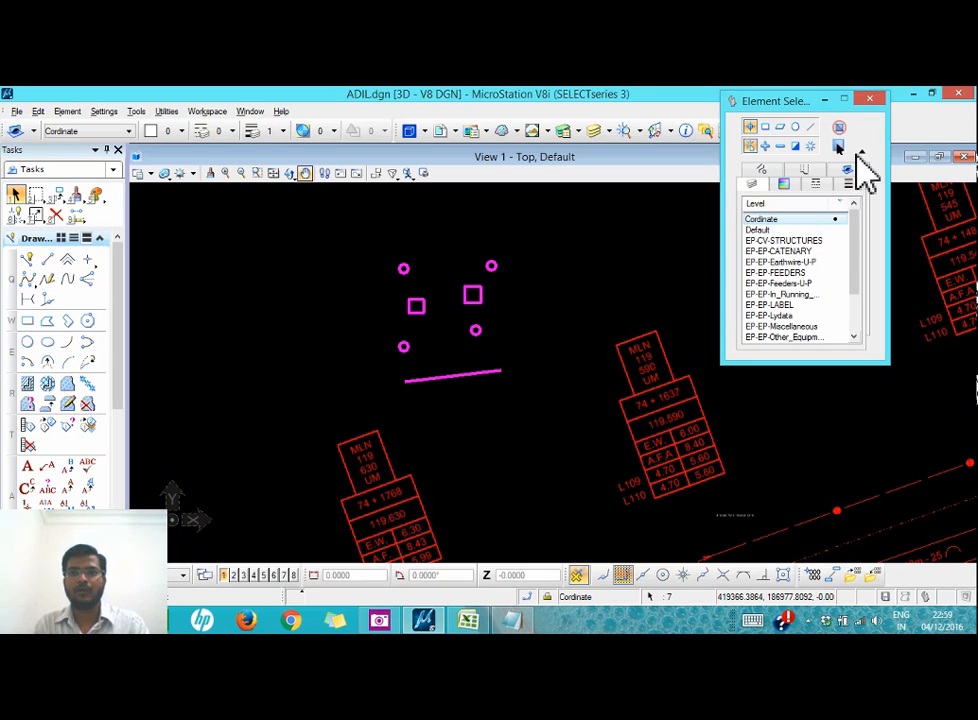
- Toggle the Default and Cordinate levels in the selection filter, and select all elements on the Cordinate level only
click(768, 229)
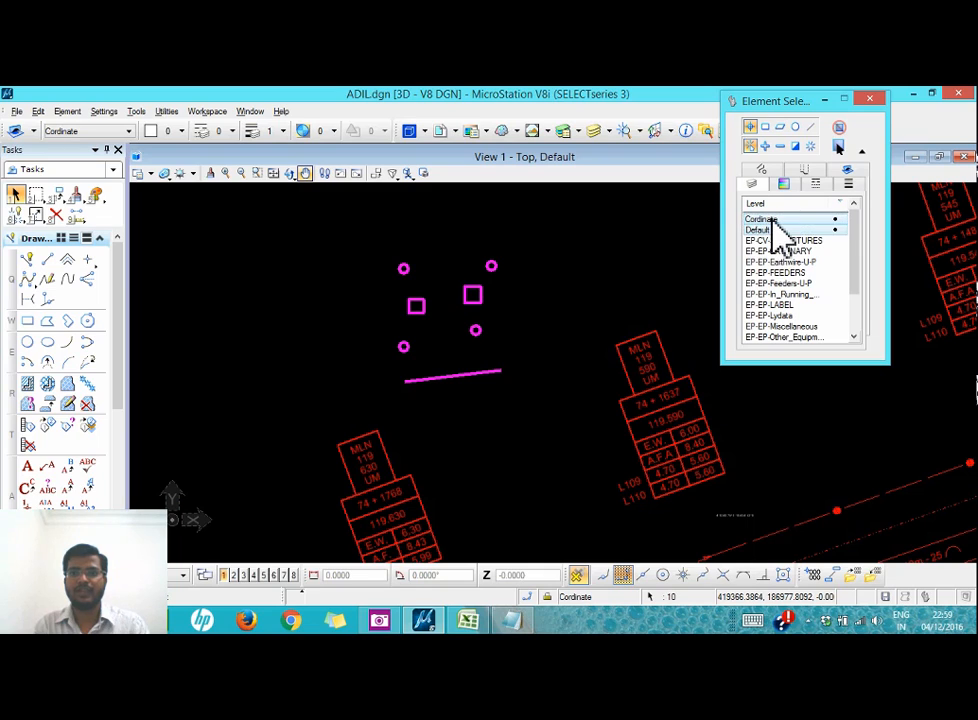
click(771, 220)
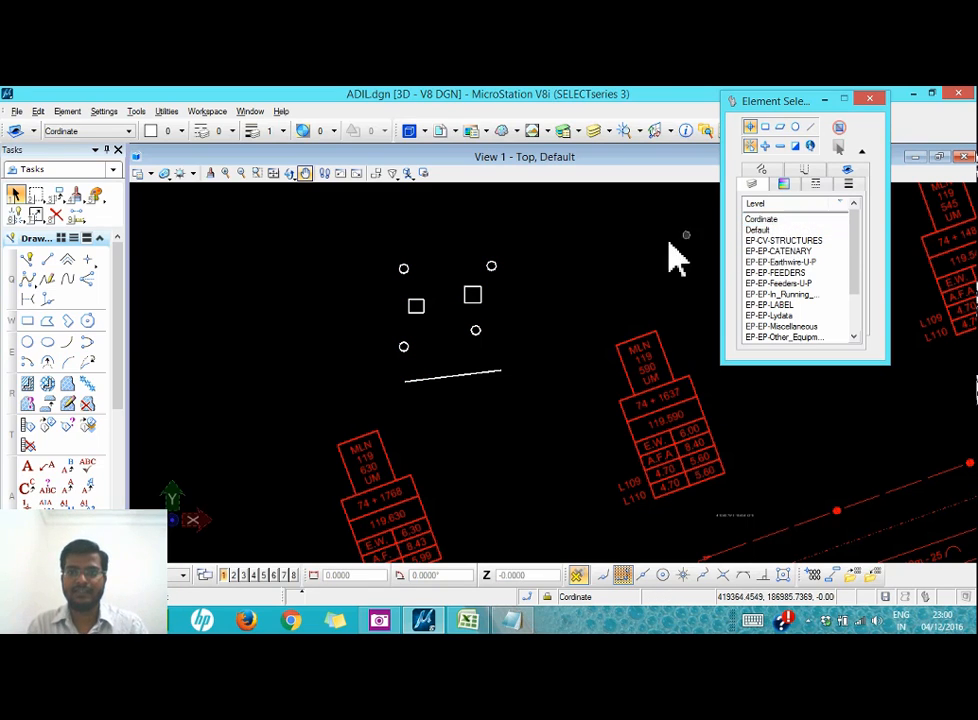
click(762, 219)
scroll(452, 312, down, 5)
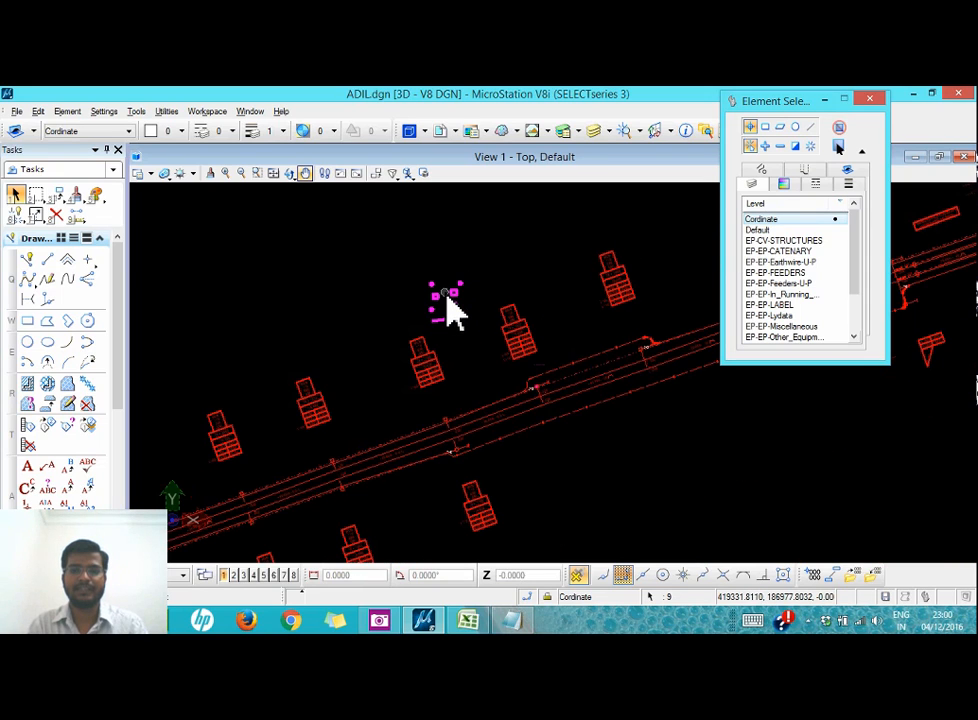
scroll(442, 304, up, 3)
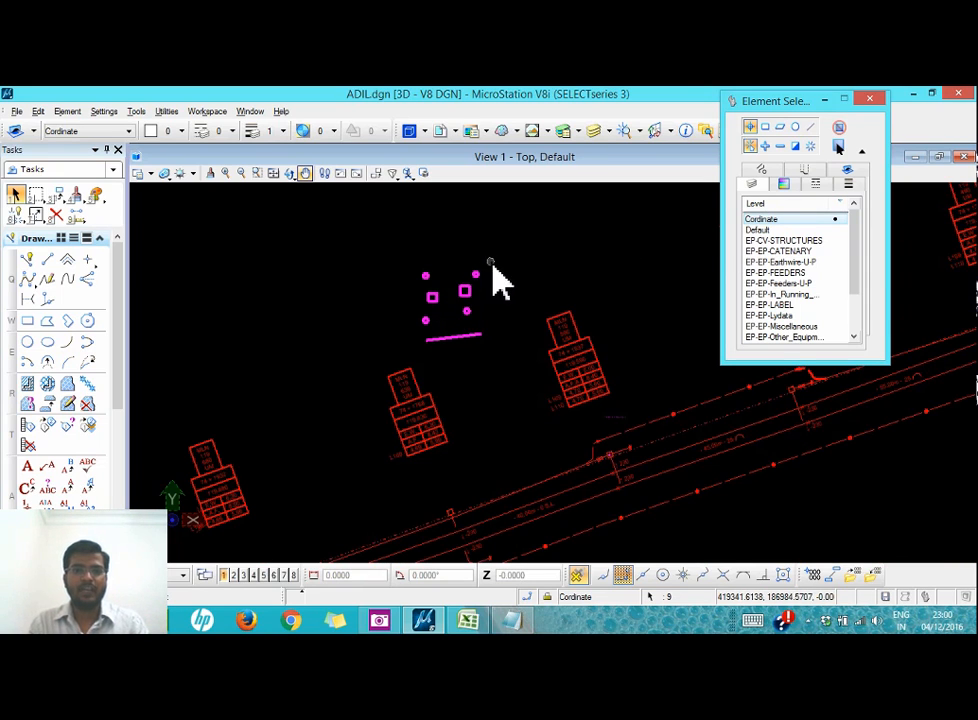
scroll(498, 277, down, 2)
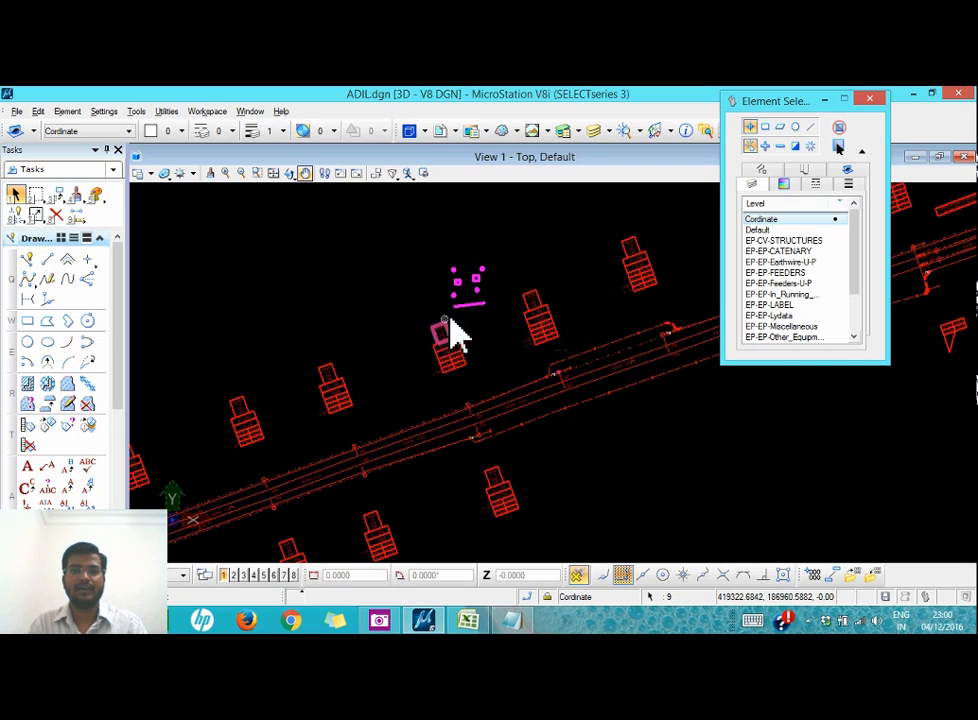
scroll(472, 290, up, 2)
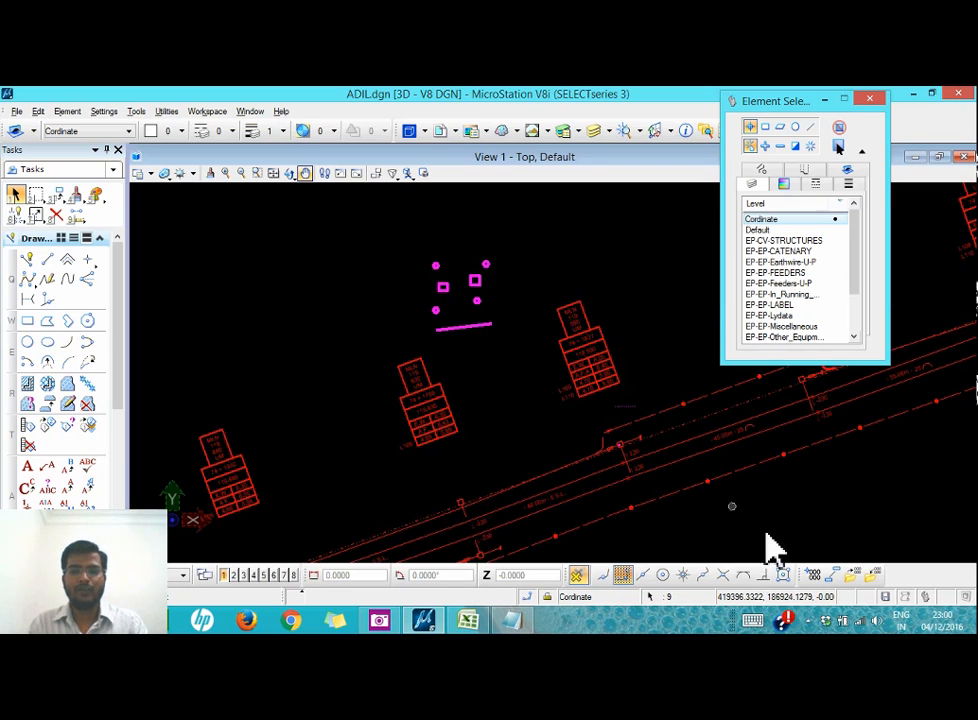
- Start the Label Element Coordinates command and keep the separator at Newline and the view at Cursor
click(834, 578)
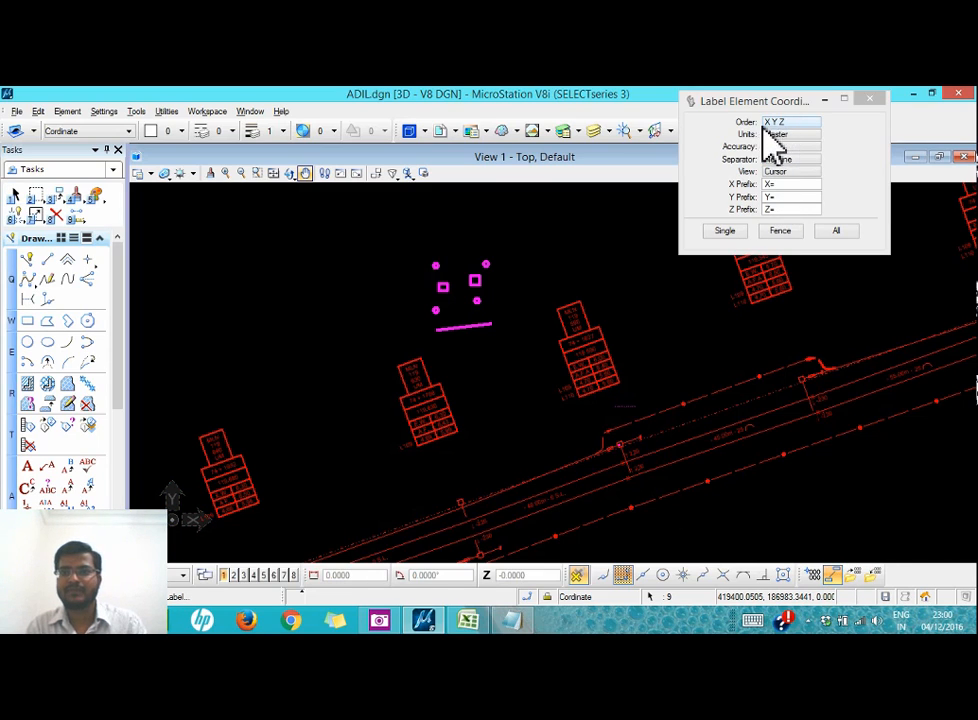
drag(795, 101, 774, 105)
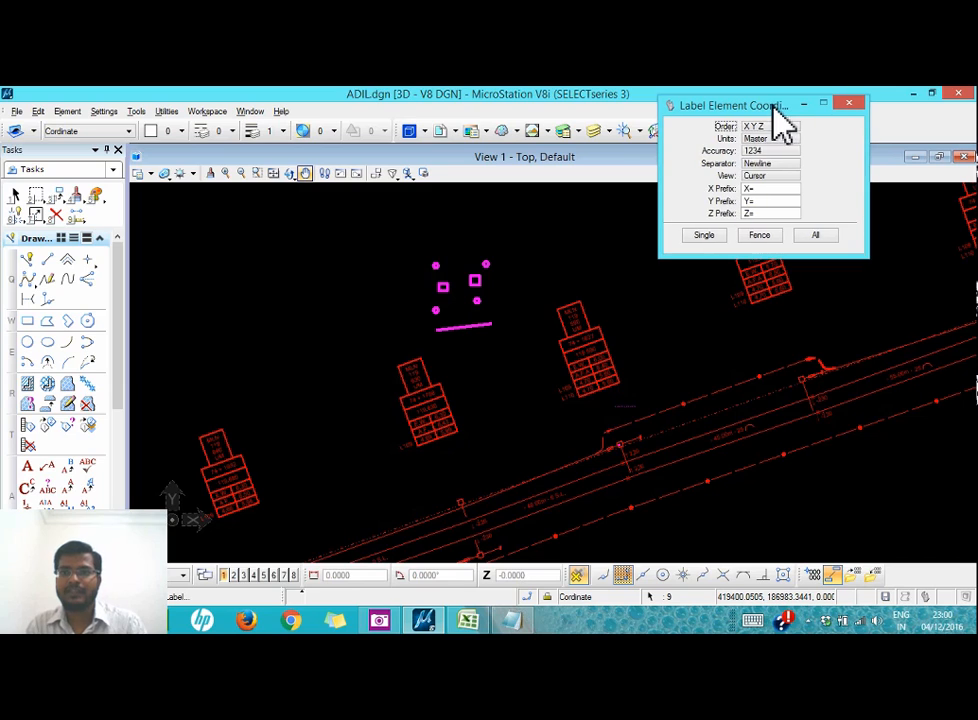
click(783, 165)
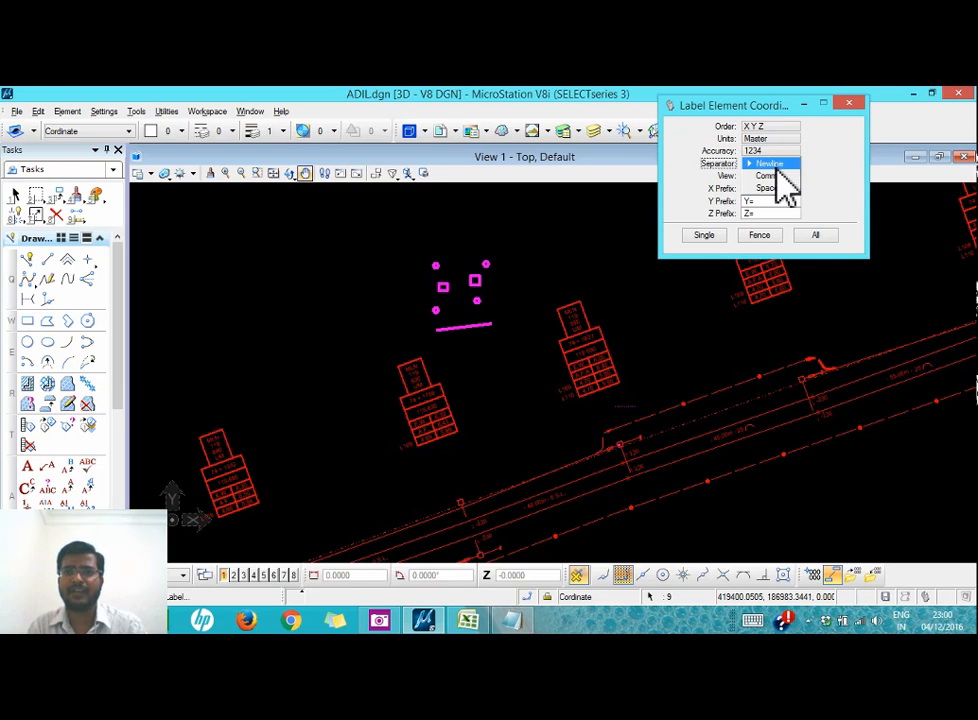
click(777, 166)
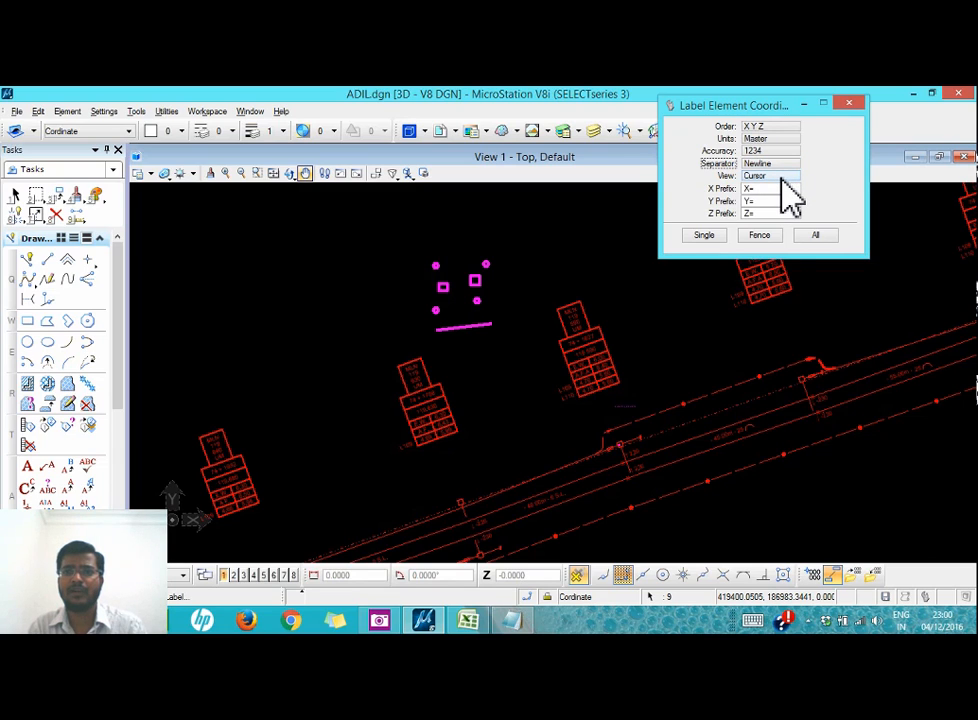
click(782, 177)
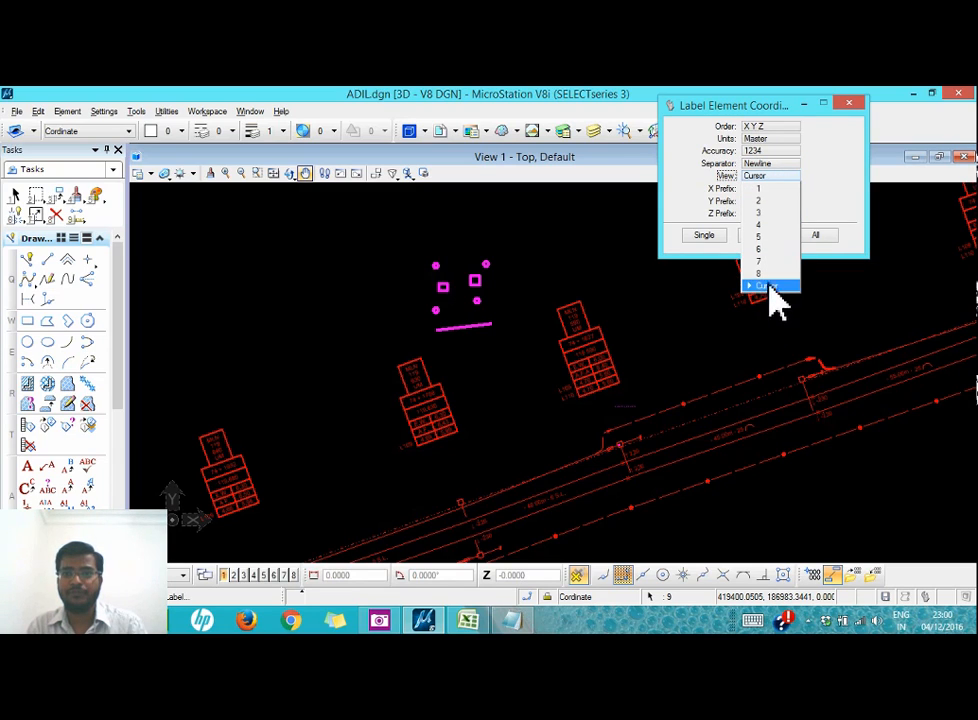
click(835, 193)
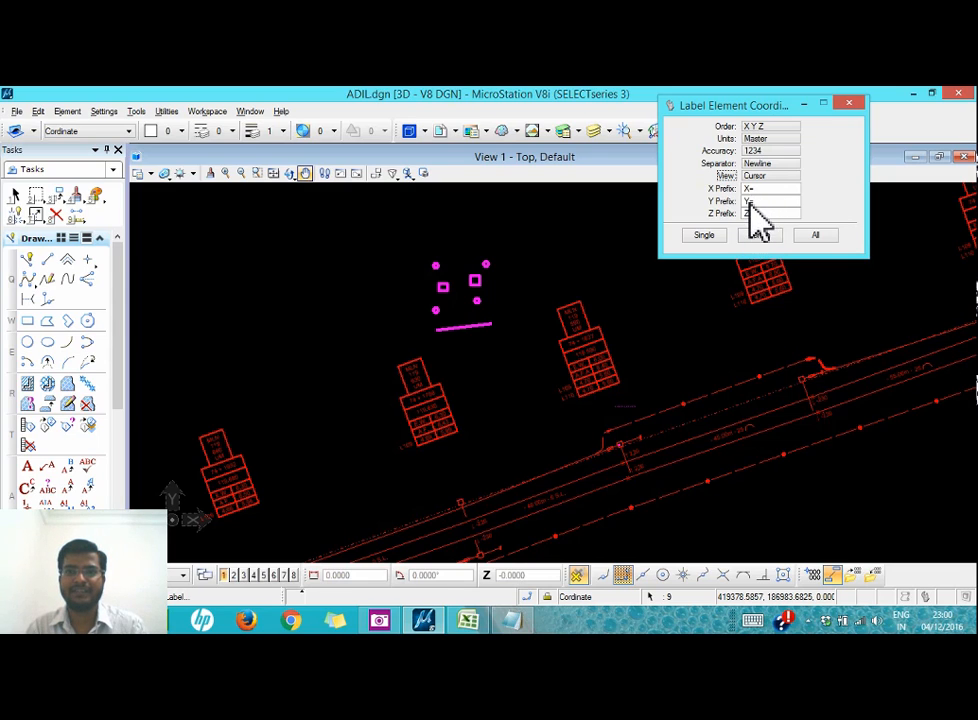
- Label the coordinates of the selected elements in Single mode, accept the selection set, and inspect the labels
click(704, 236)
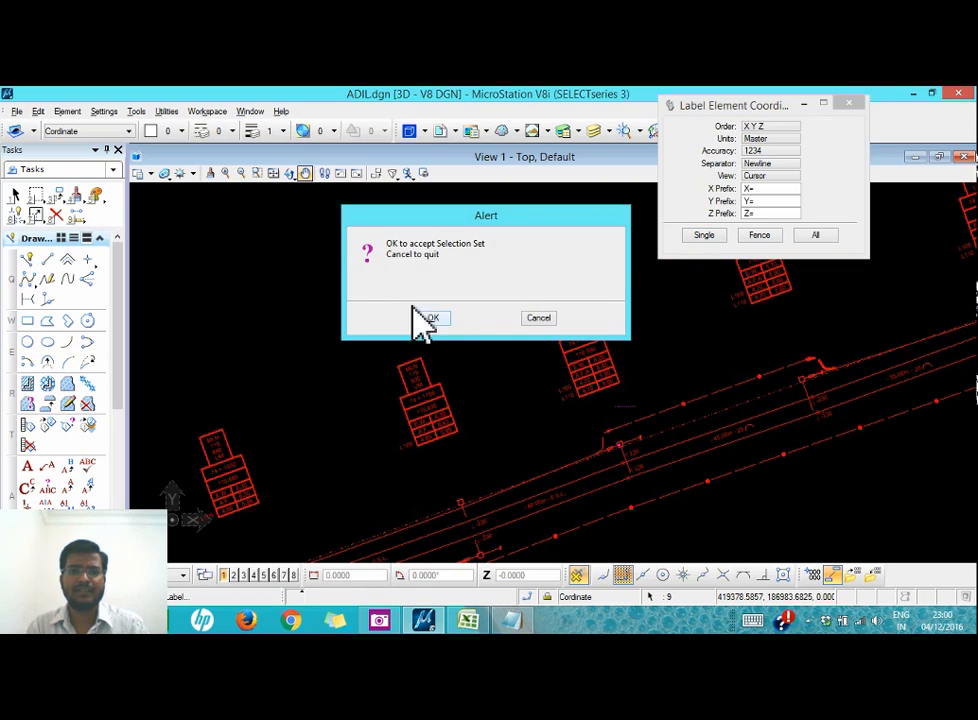
drag(458, 221, 471, 197)
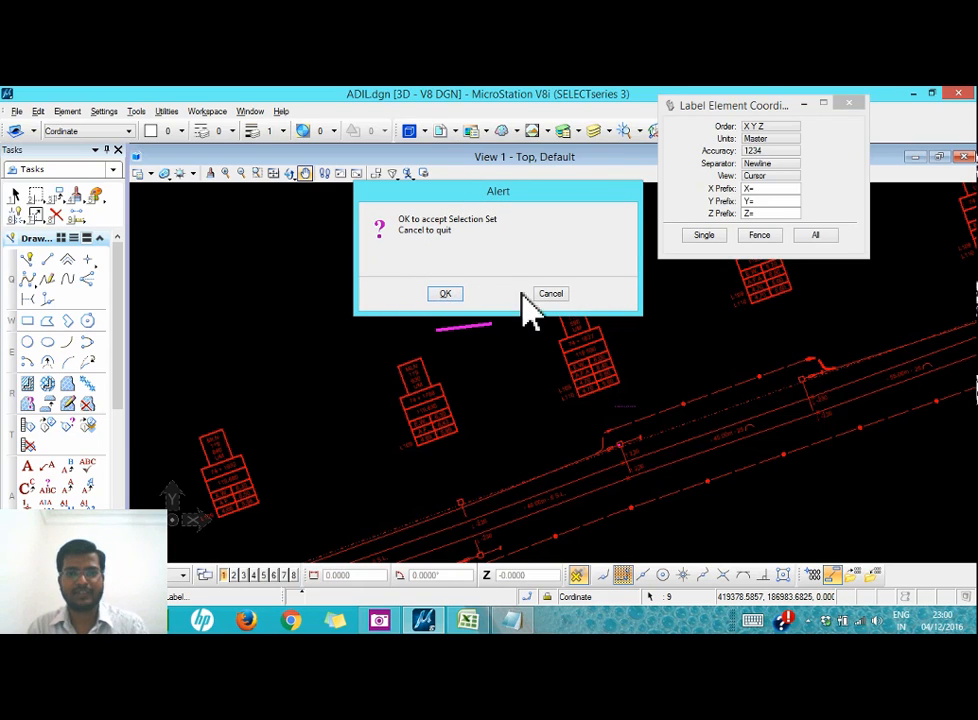
click(452, 295)
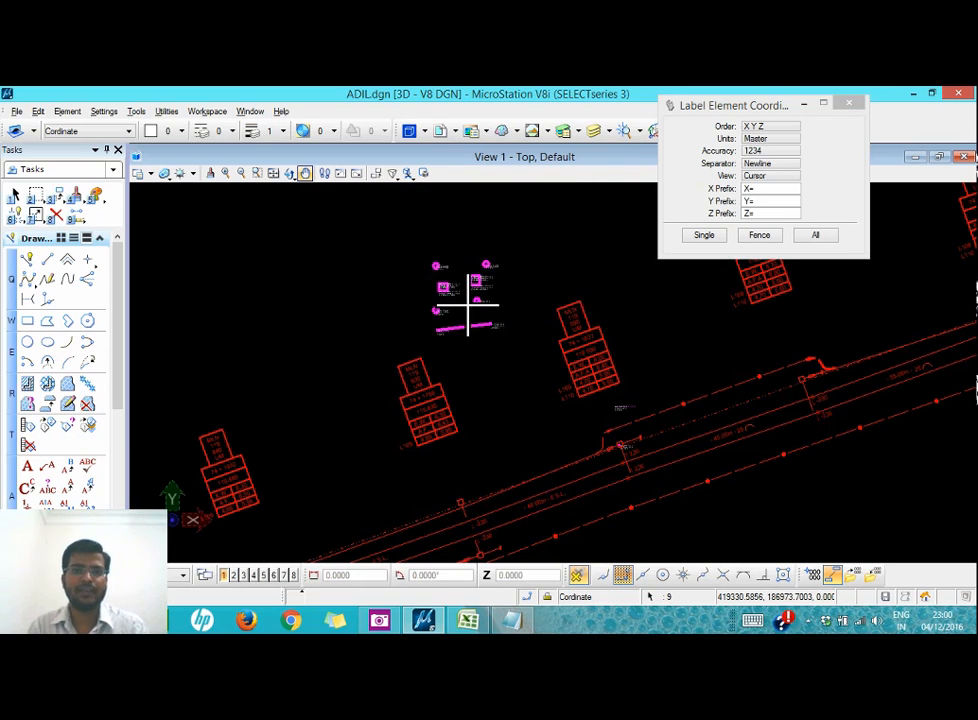
scroll(467, 318, up, 3)
scroll(437, 275, down, 2)
scroll(436, 290, up, 2)
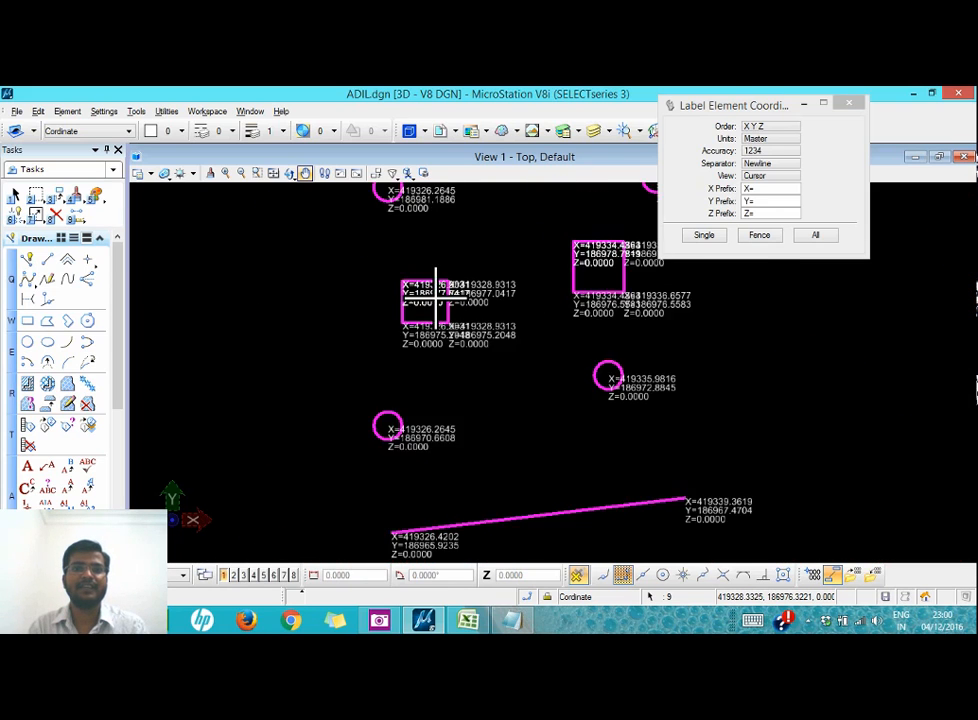
scroll(436, 290, up, 3)
- Return to Element Selection and check the coordinate labels at the four corners of the smaller block one by one
click(15, 193)
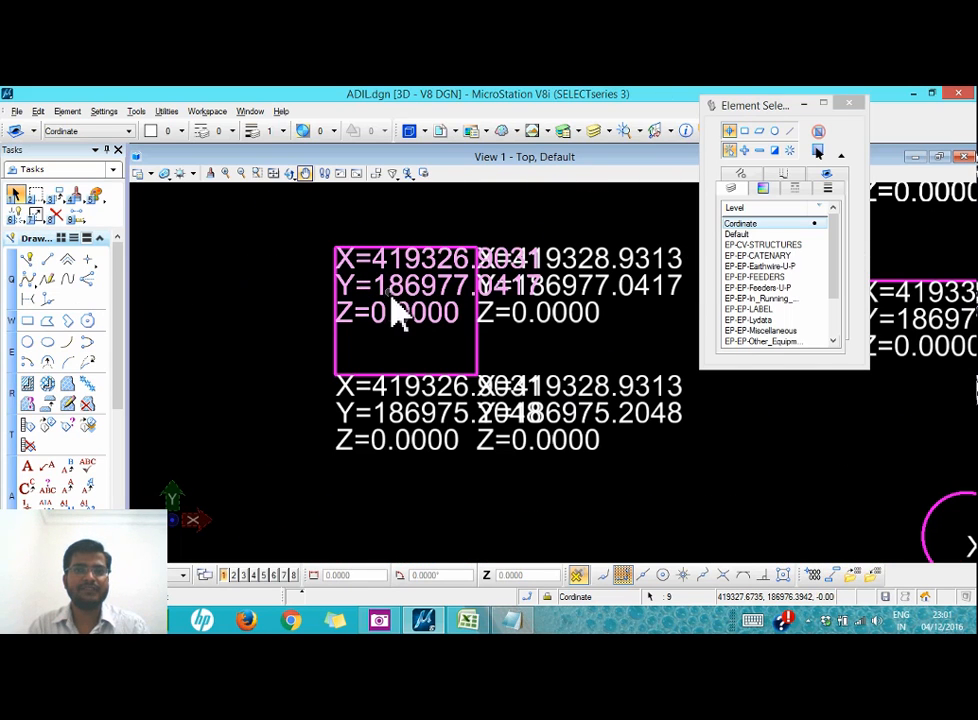
click(334, 271)
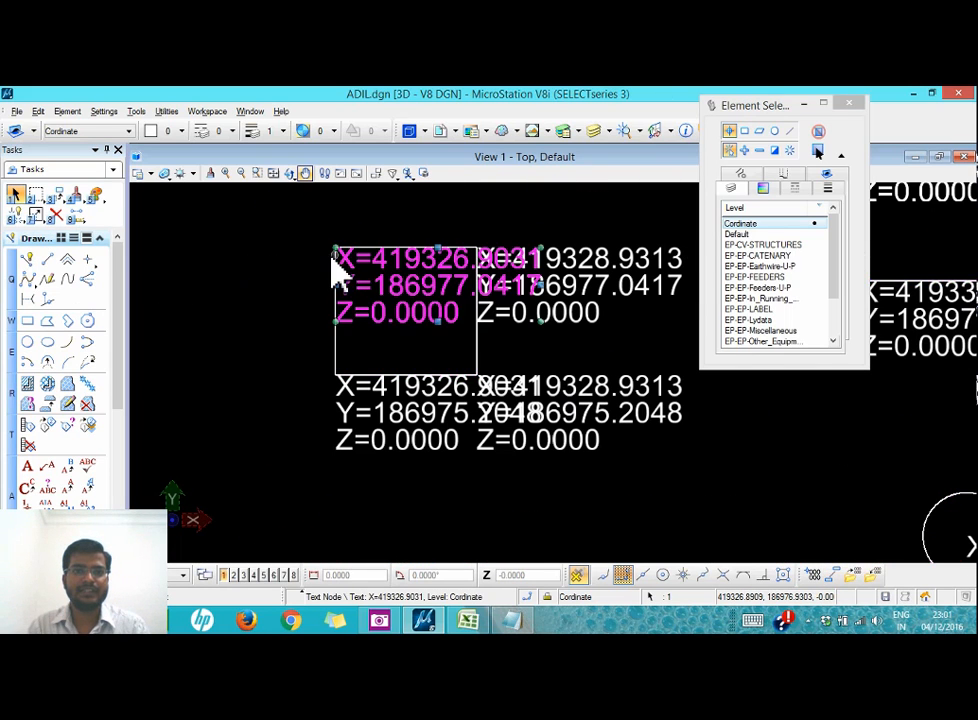
click(565, 272)
click(410, 445)
click(528, 430)
scroll(418, 443, down, 4)
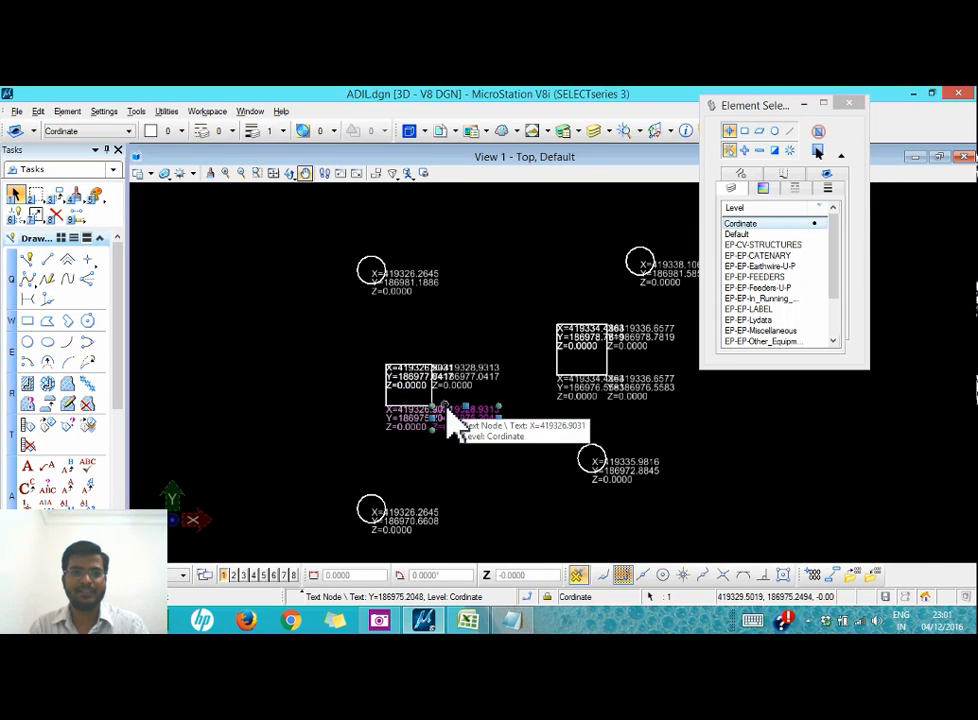
- Check the upper-left circle and its coordinate label by selecting each in turn
click(398, 291)
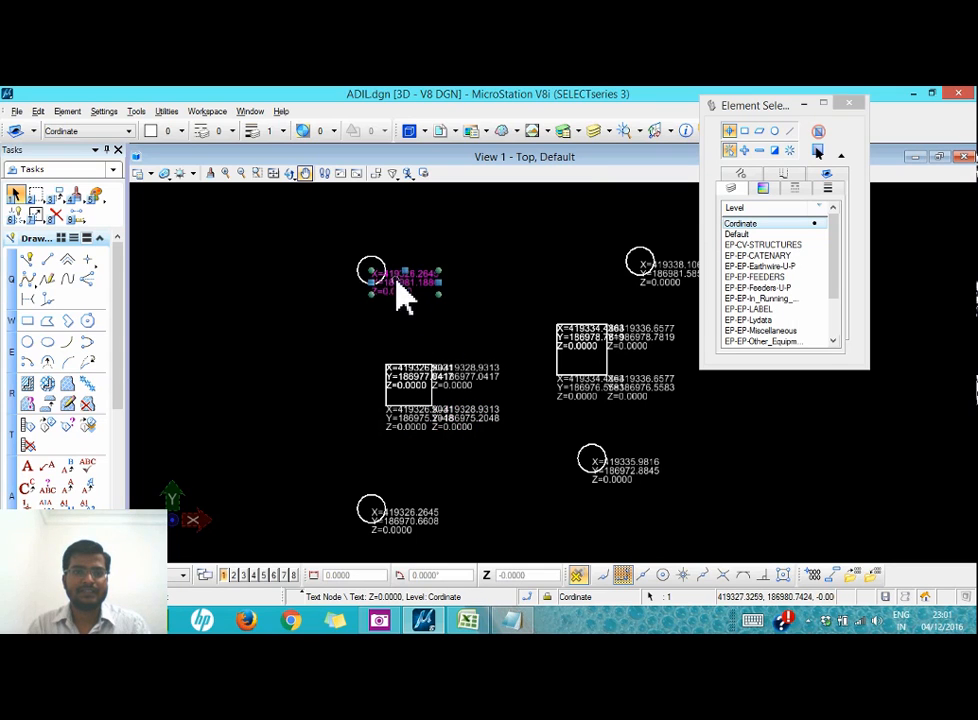
click(384, 268)
scroll(388, 266, up, 3)
scroll(338, 278, down, 3)
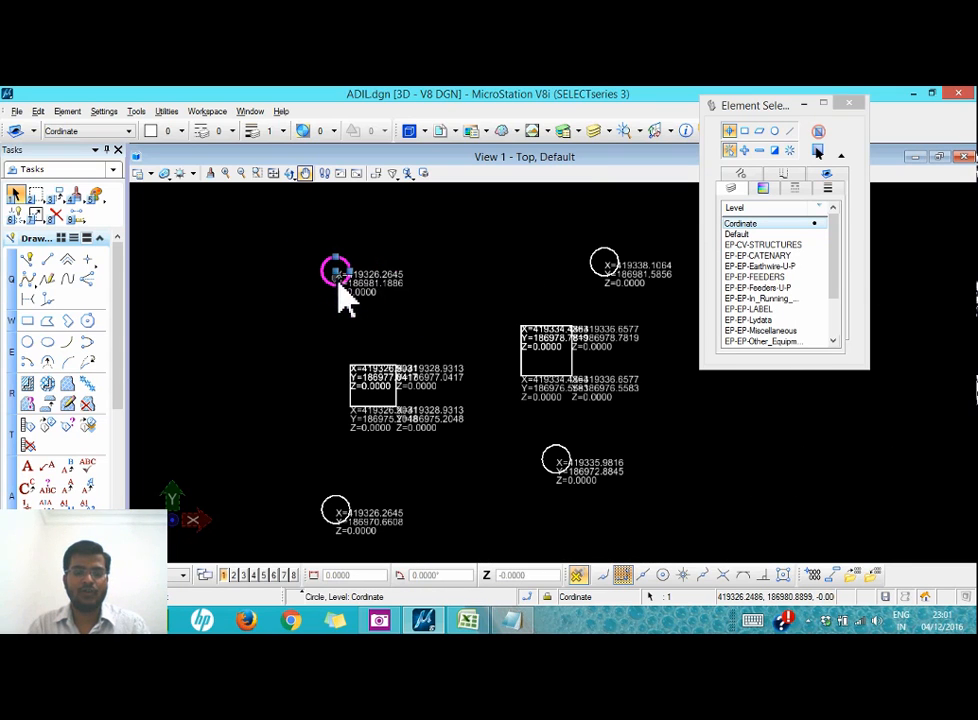
scroll(384, 286, down, 2)
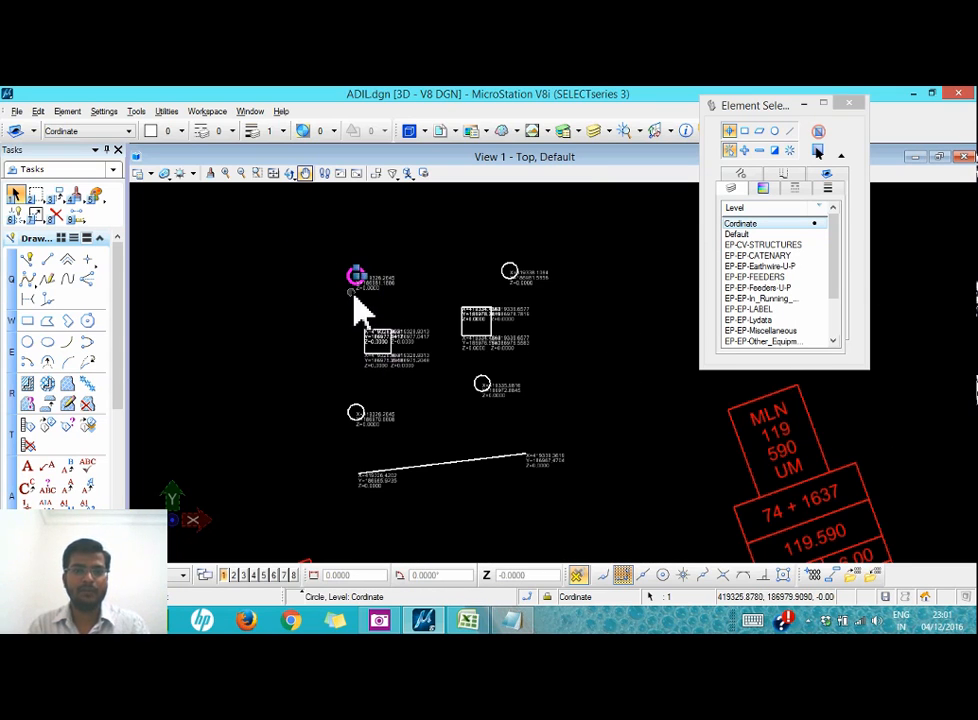
- Check the line and the coordinate label at its lower end by selecting each in turn
scroll(393, 299, down, 1)
scroll(415, 393, up, 3)
click(378, 395)
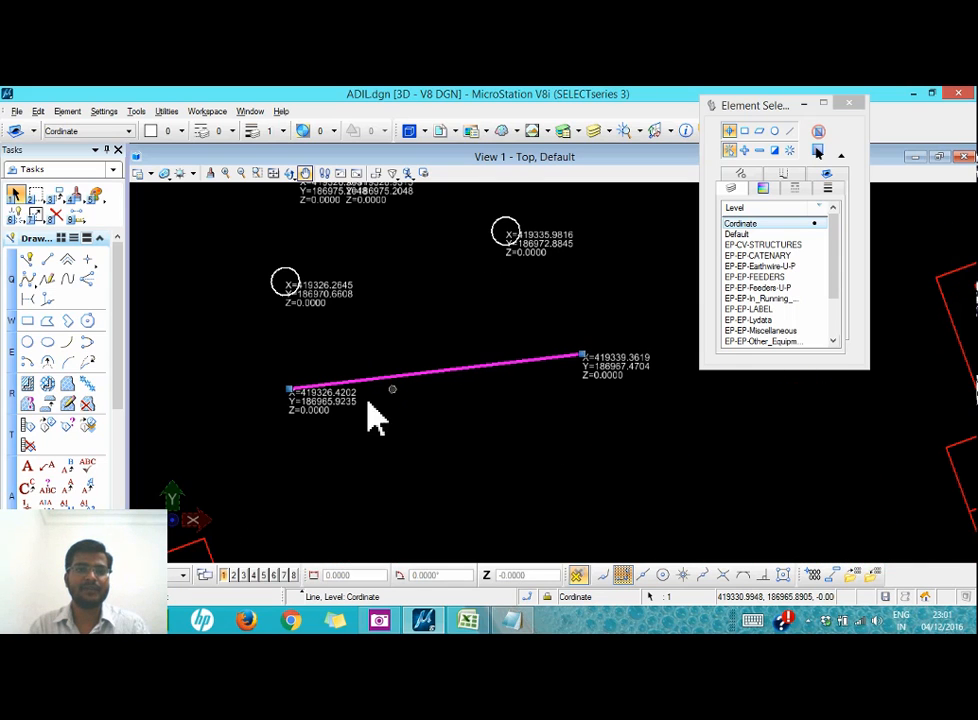
click(338, 405)
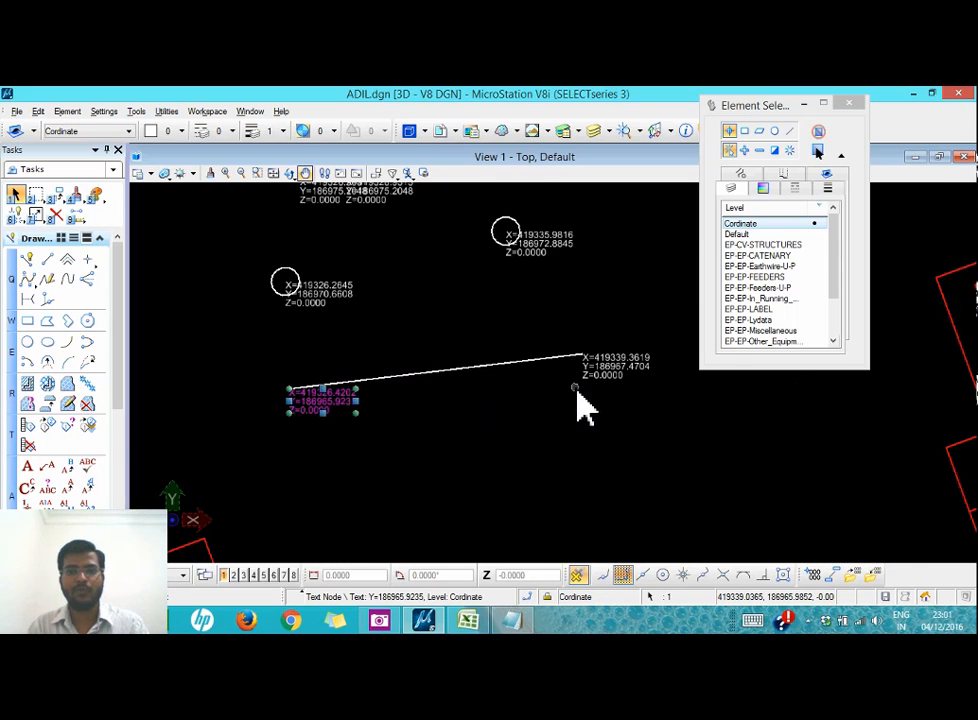
scroll(460, 405, down, 2)
scroll(460, 402, down, 2)
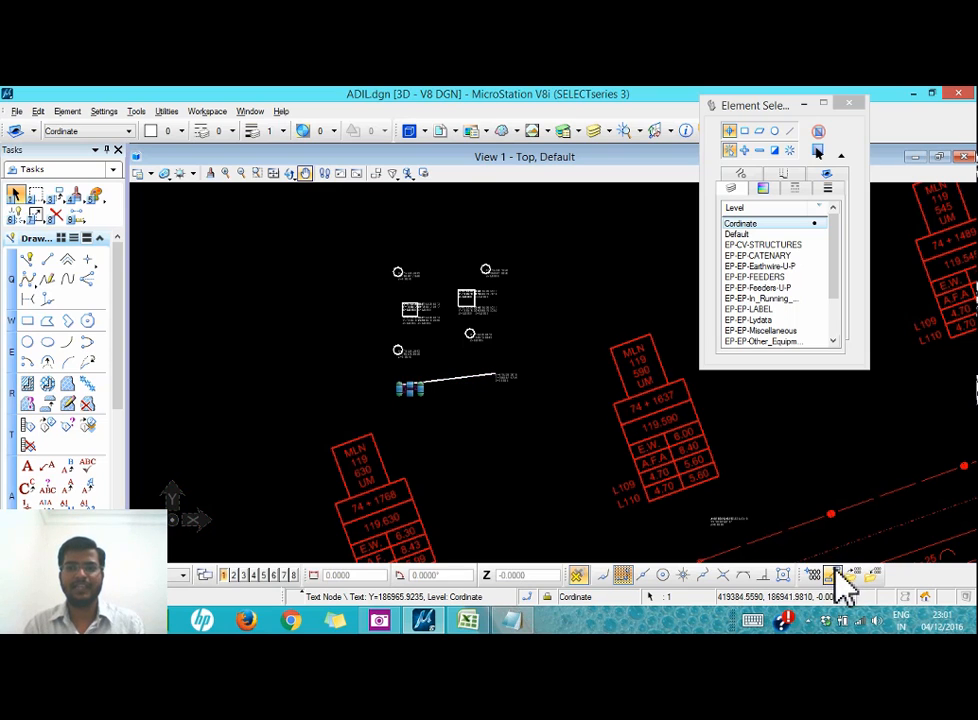
- Delete the four circles, the two blocks, the line and all their coordinate labels
click(472, 414)
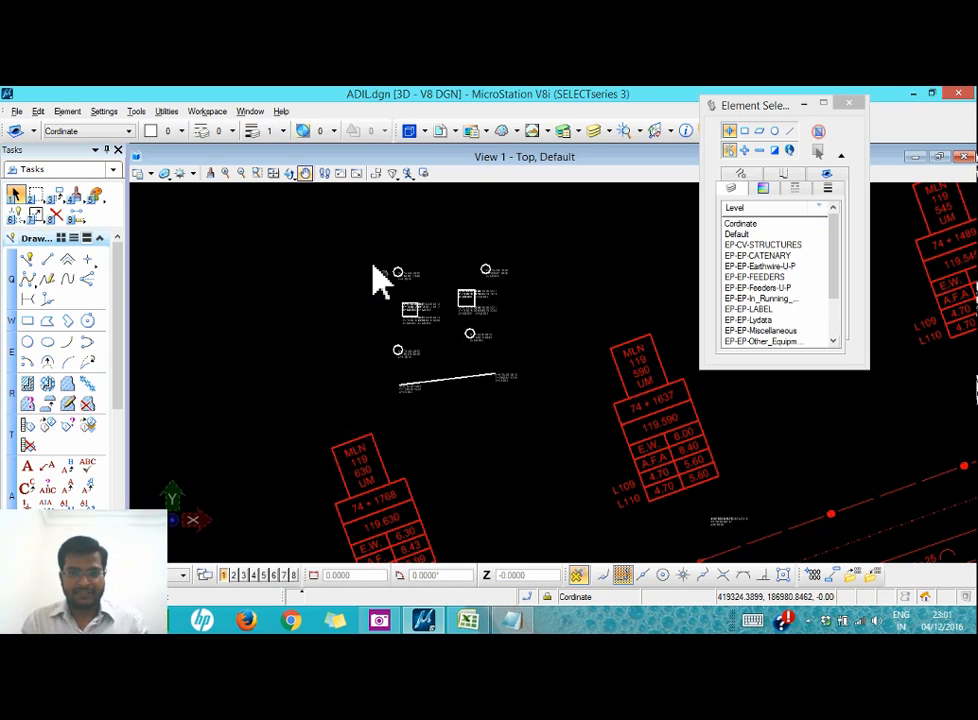
drag(345, 230, 529, 416)
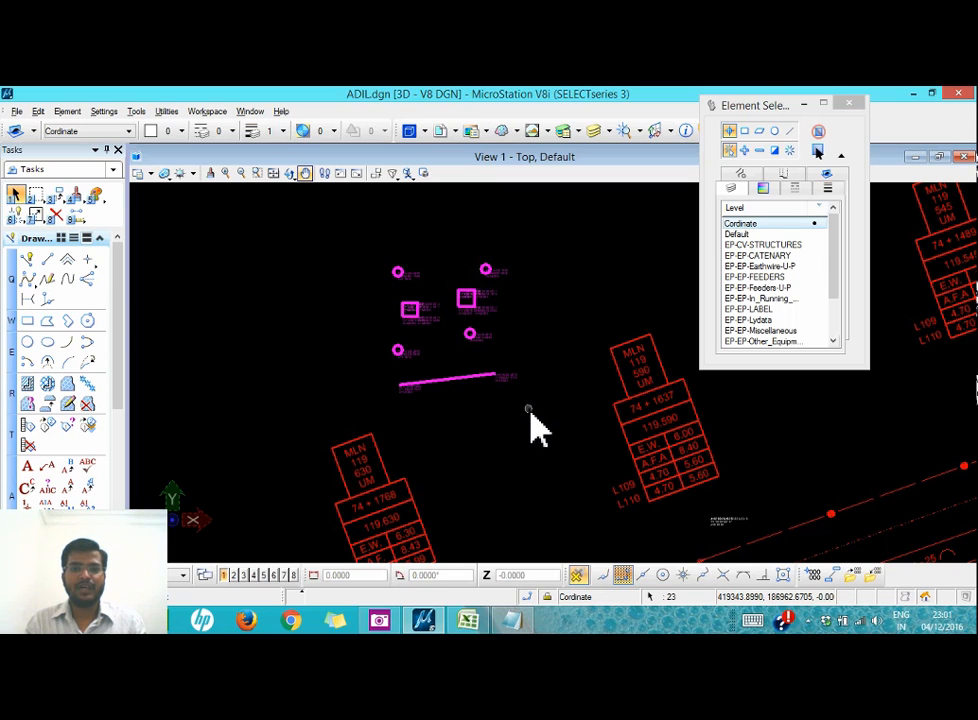
key(Delete)
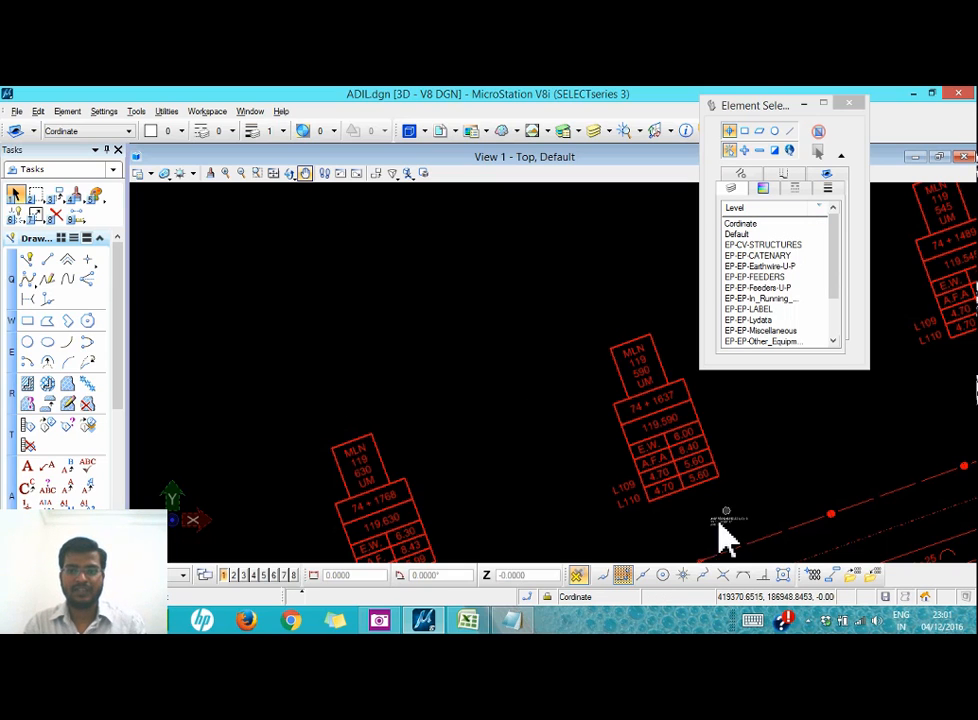
- Delete the overlapping coordinate labels just below the MLN 119 590 UM table
scroll(735, 545, up, 2)
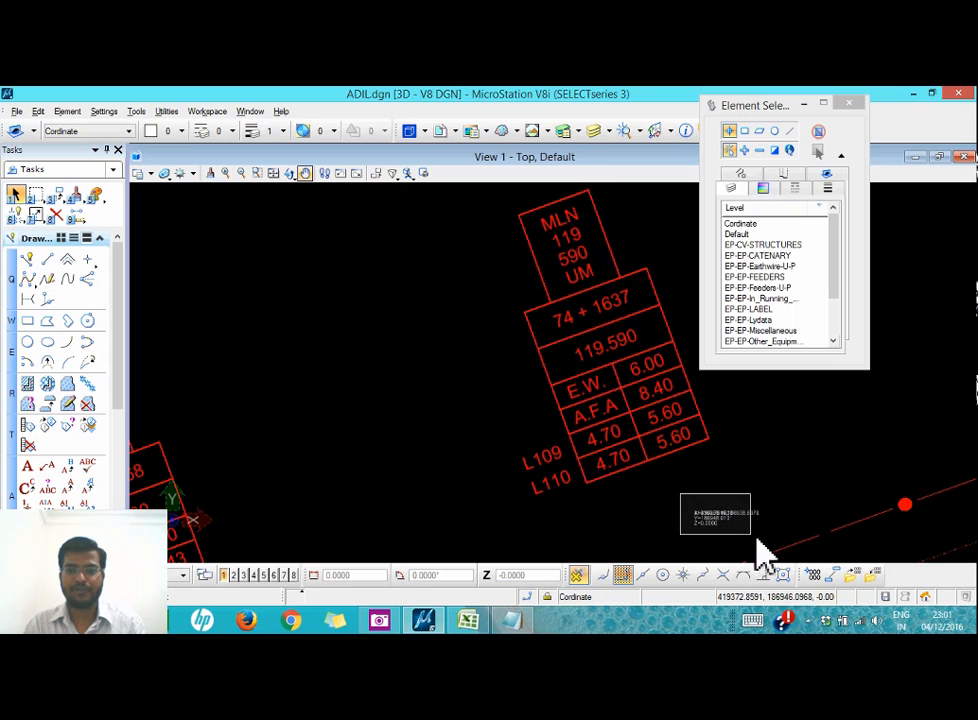
click(770, 537)
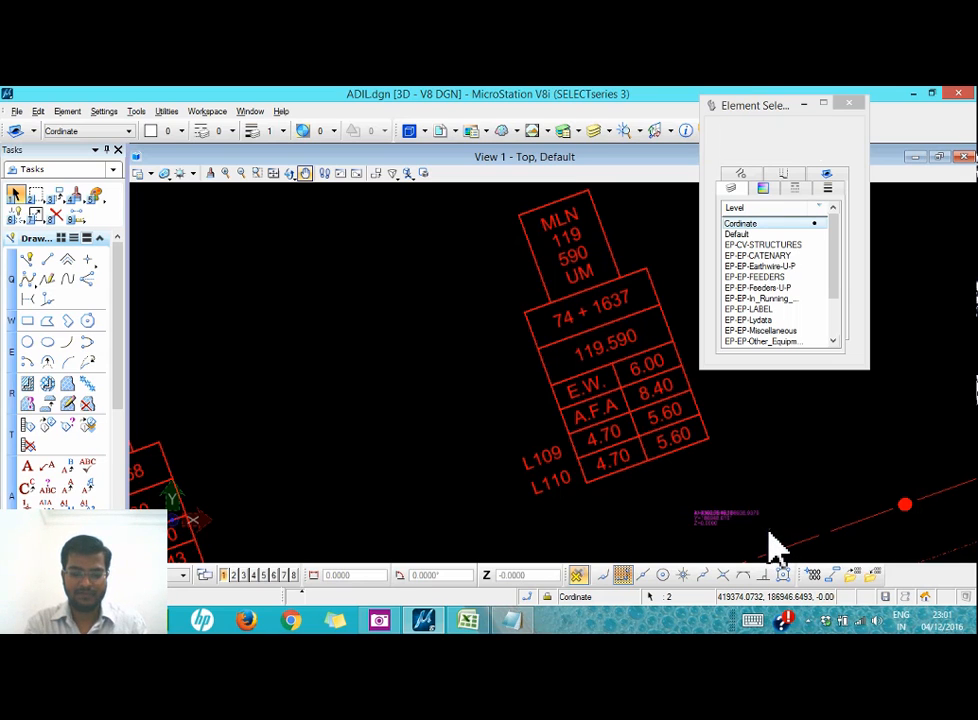
key(Delete)
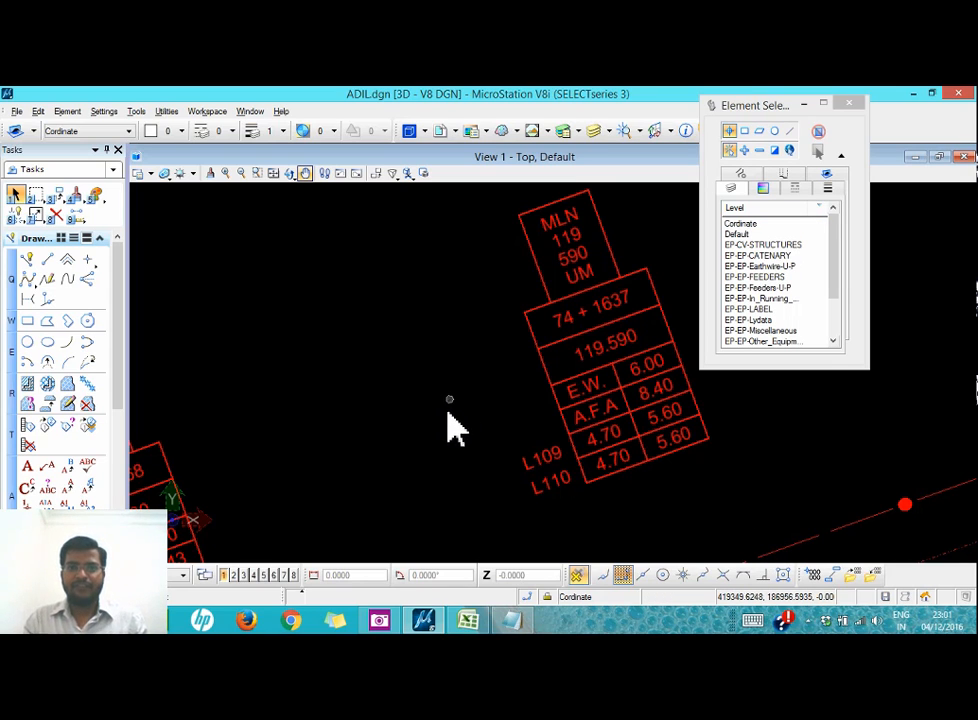
- Select the coordinate label at the small double square near the 230 marking, southeast of the MLN 119 590 UM table
scroll(450, 420, down, 2)
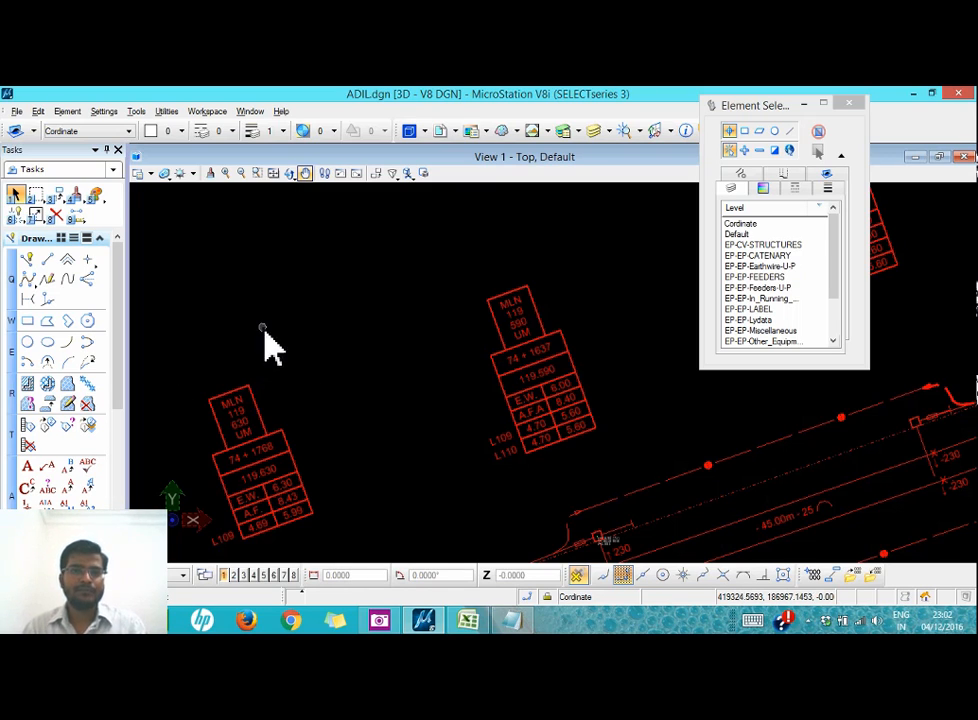
scroll(263, 338, down, 3)
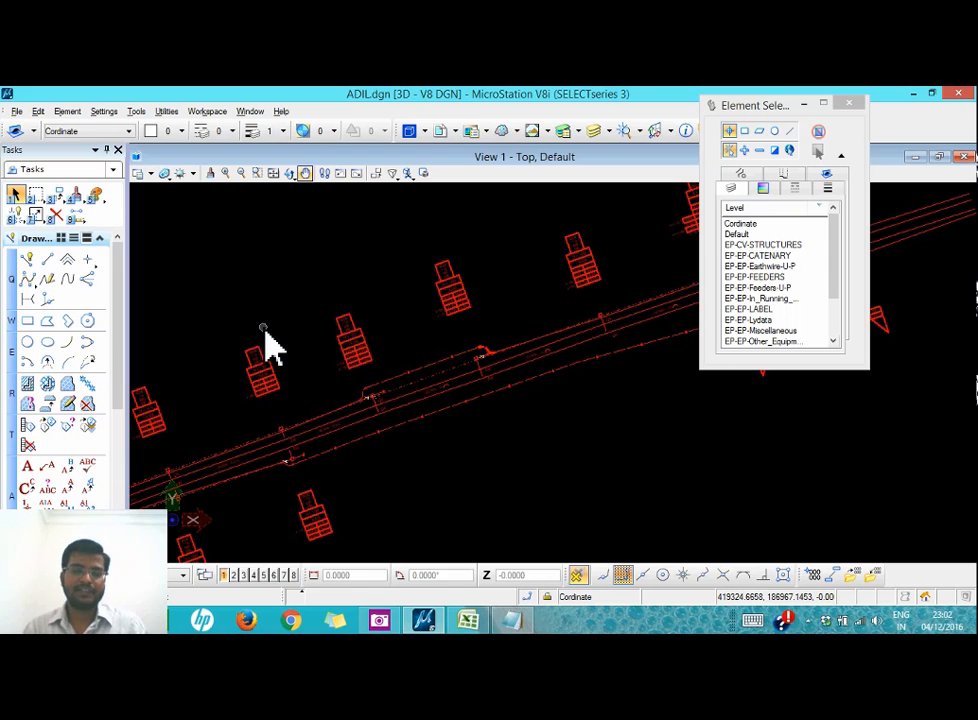
scroll(393, 365, up, 3)
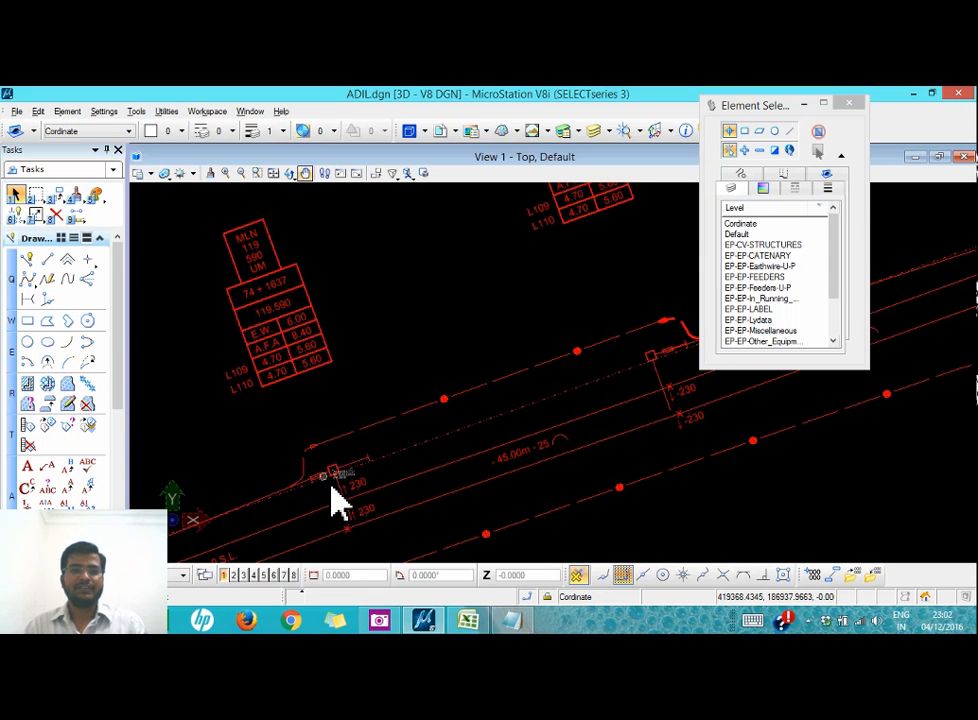
scroll(332, 498, up, 5)
click(427, 460)
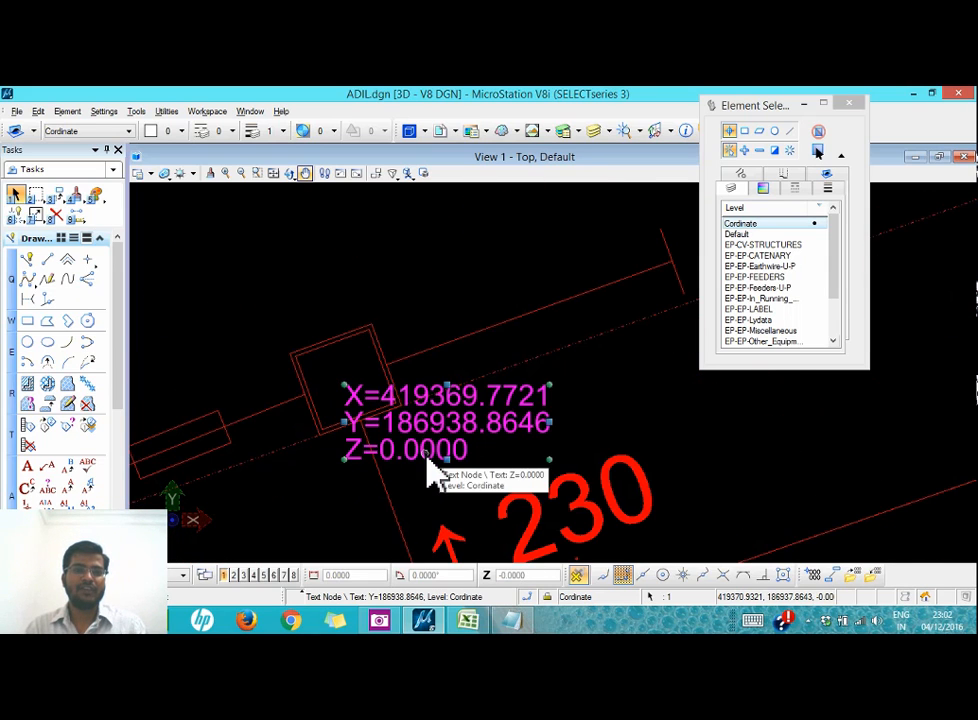
- Delete the selected coordinate label at the small double square, and collapse the Element Selection dialog and move it aside
key(Delete)
scroll(390, 452, down, 6)
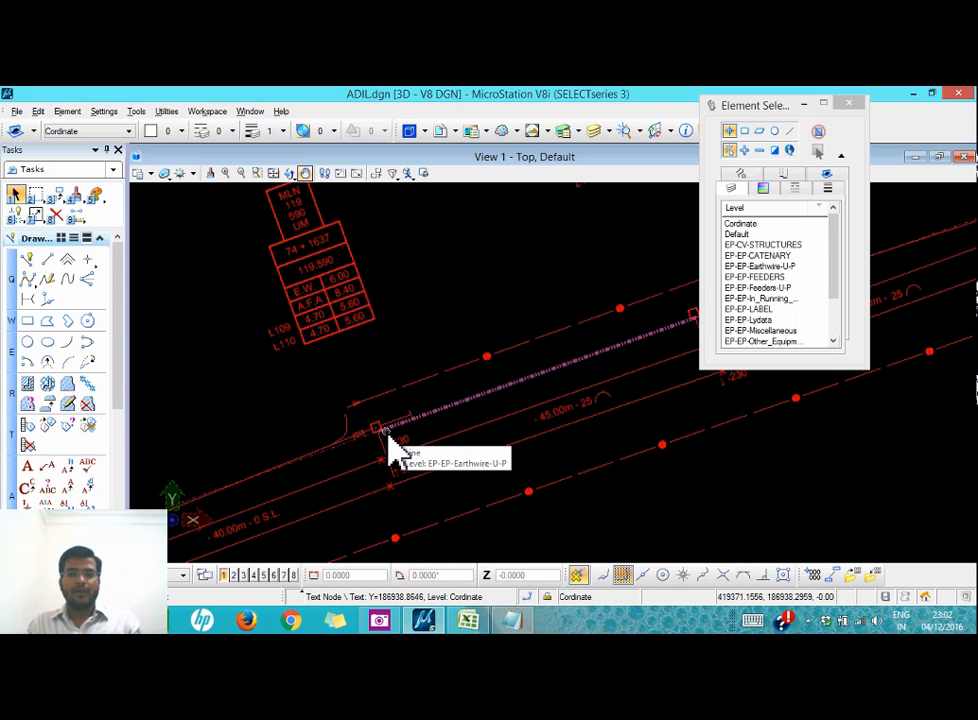
click(841, 155)
drag(791, 104, 899, 110)
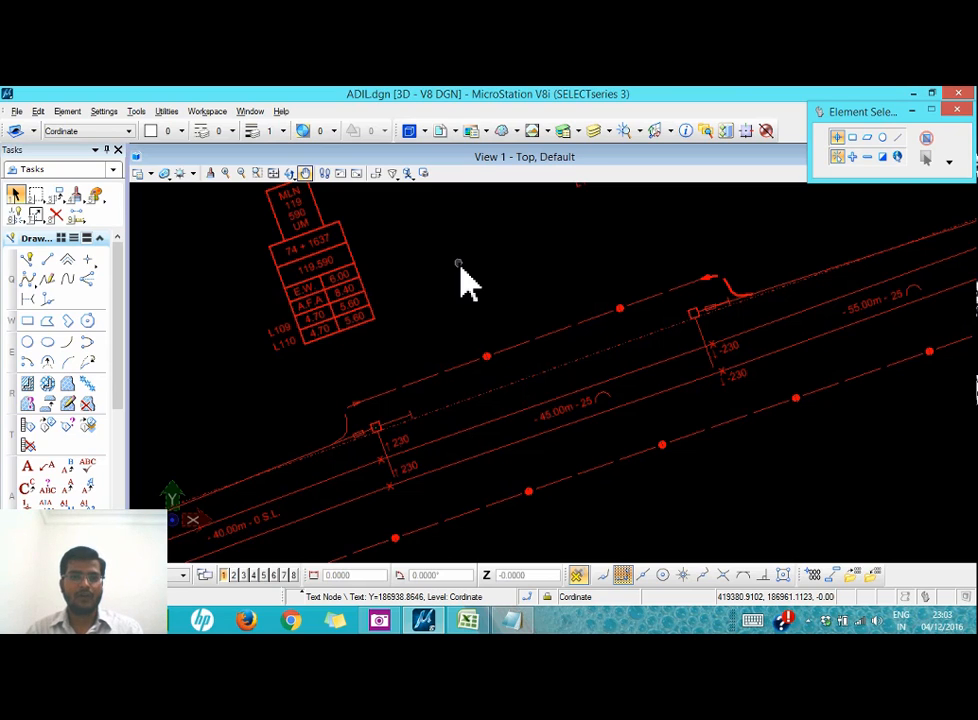
- Open the Import Coordinates tool and reposition its dialog
click(872, 575)
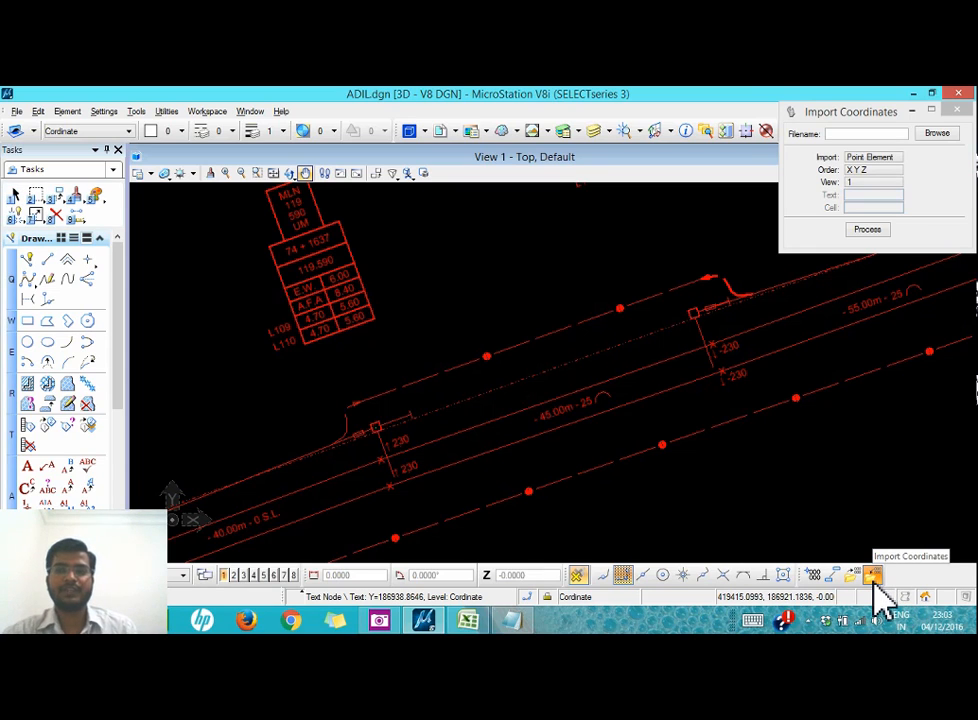
drag(827, 113, 800, 137)
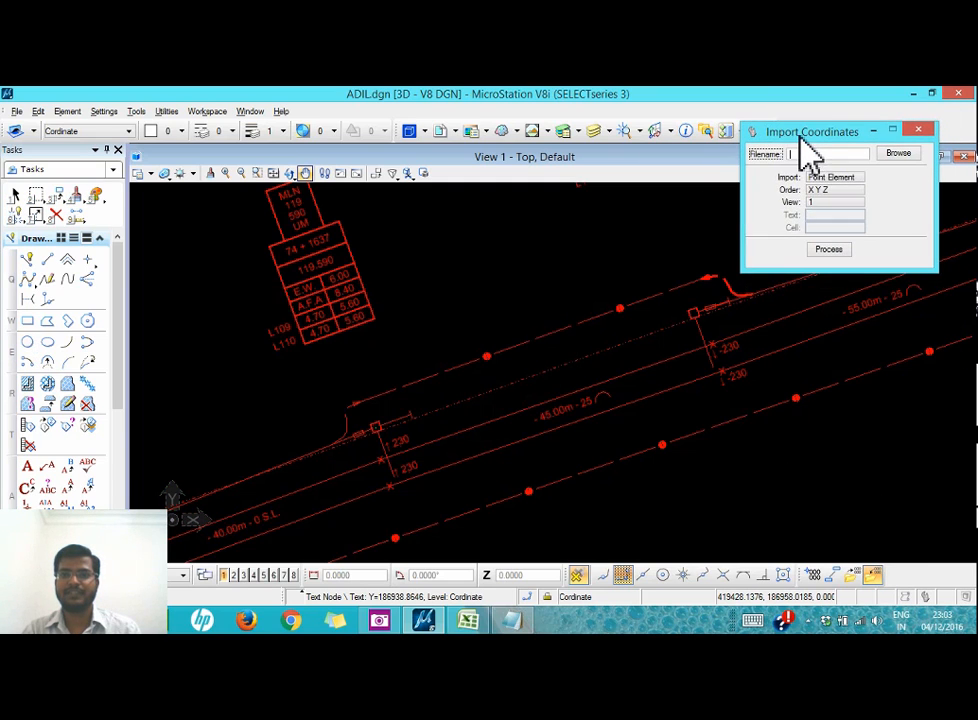
click(898, 154)
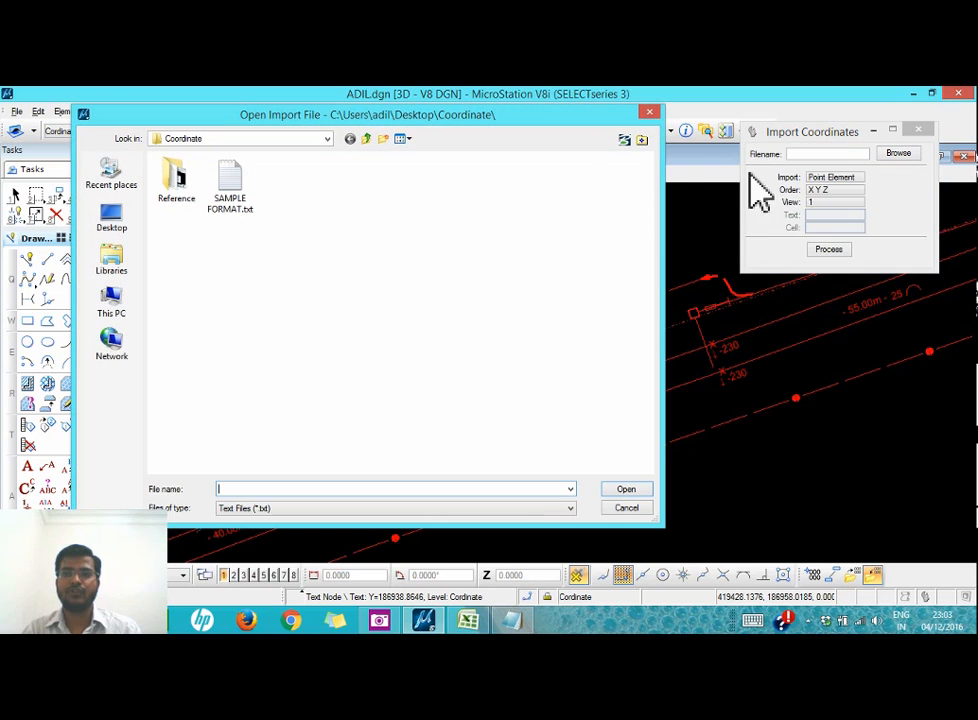
click(245, 205)
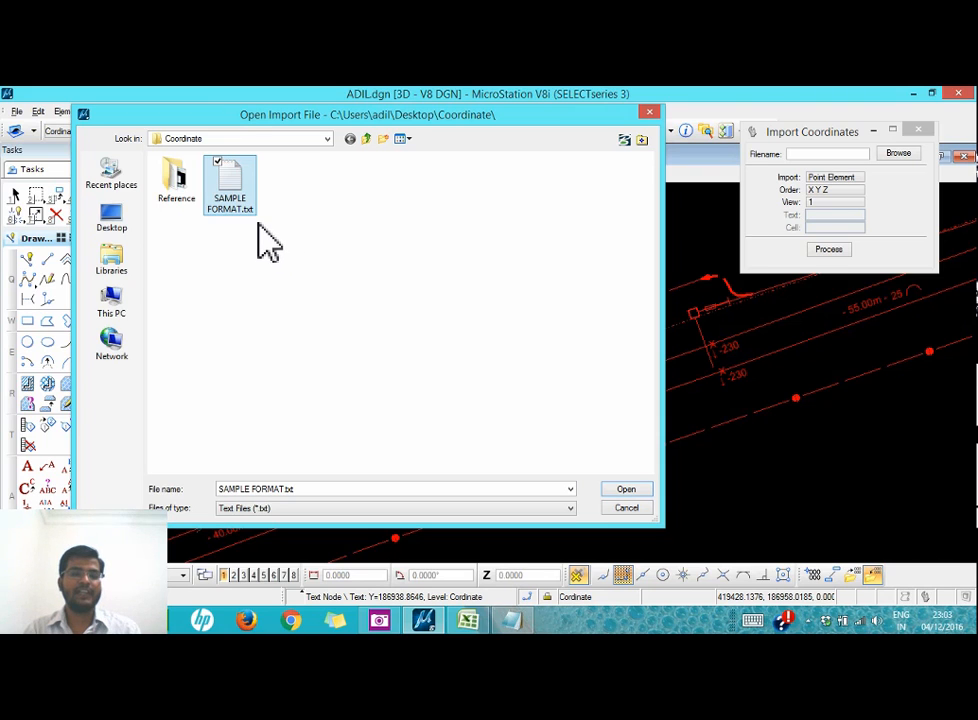
drag(369, 116, 408, 119)
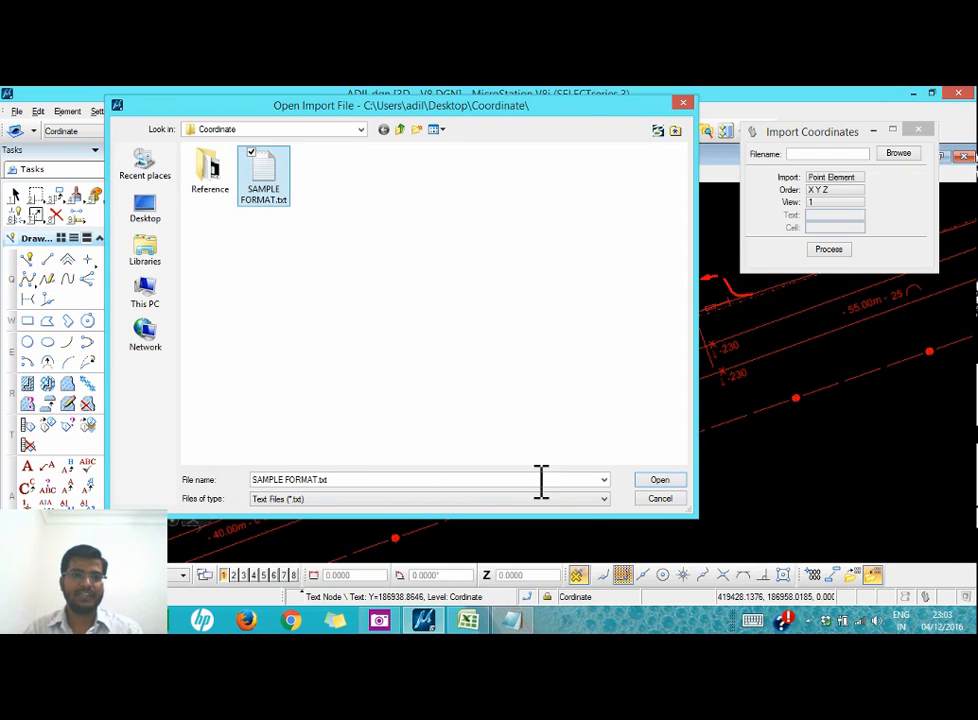
click(683, 102)
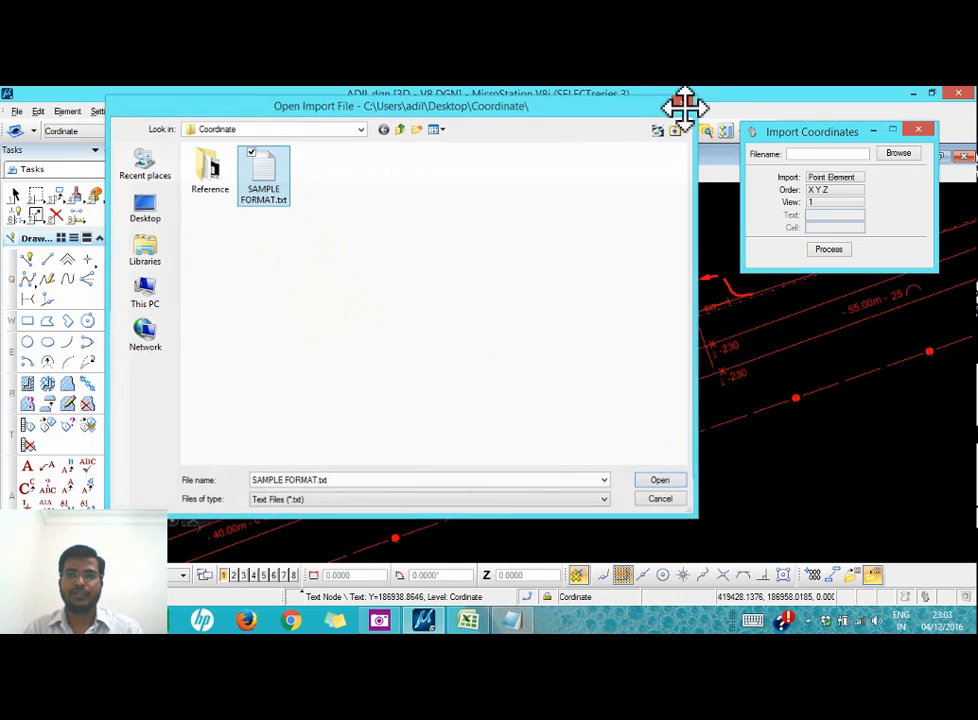
click(898, 153)
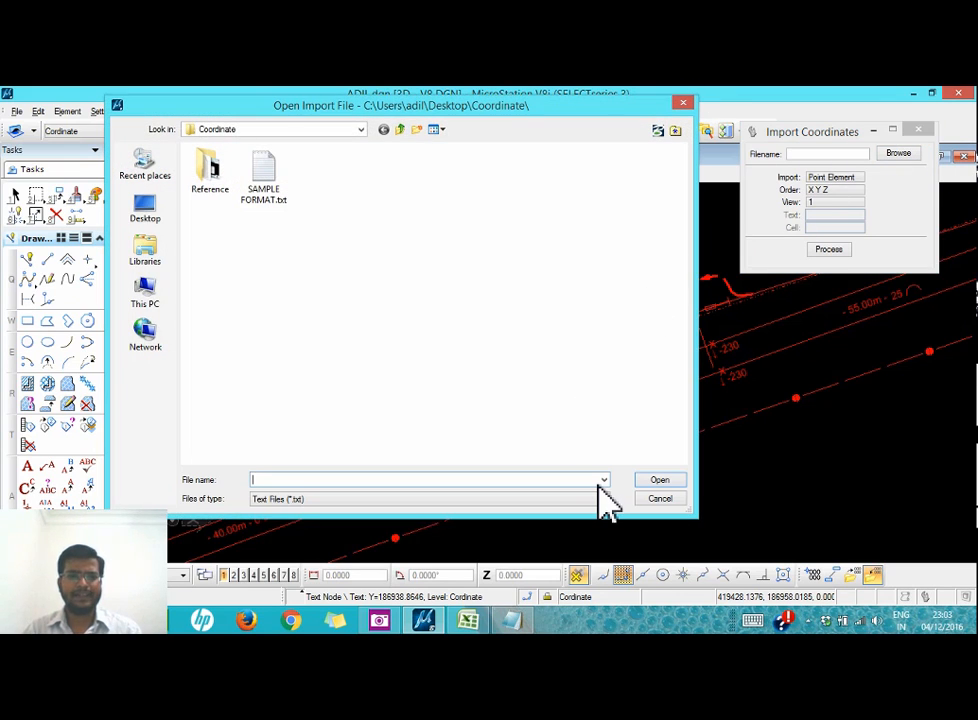
click(260, 198)
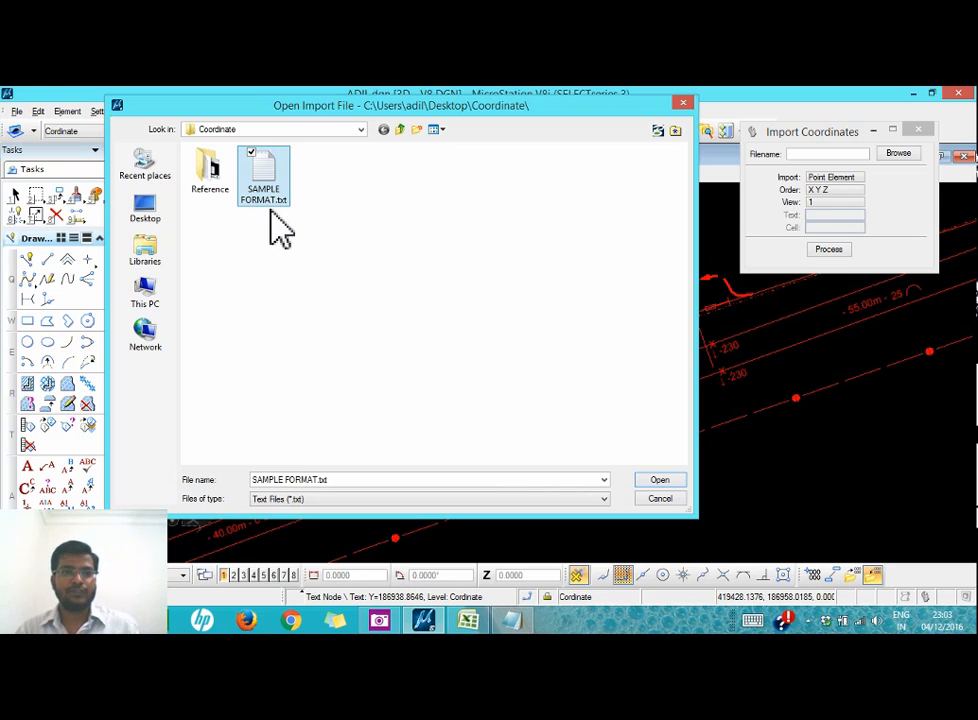
click(684, 104)
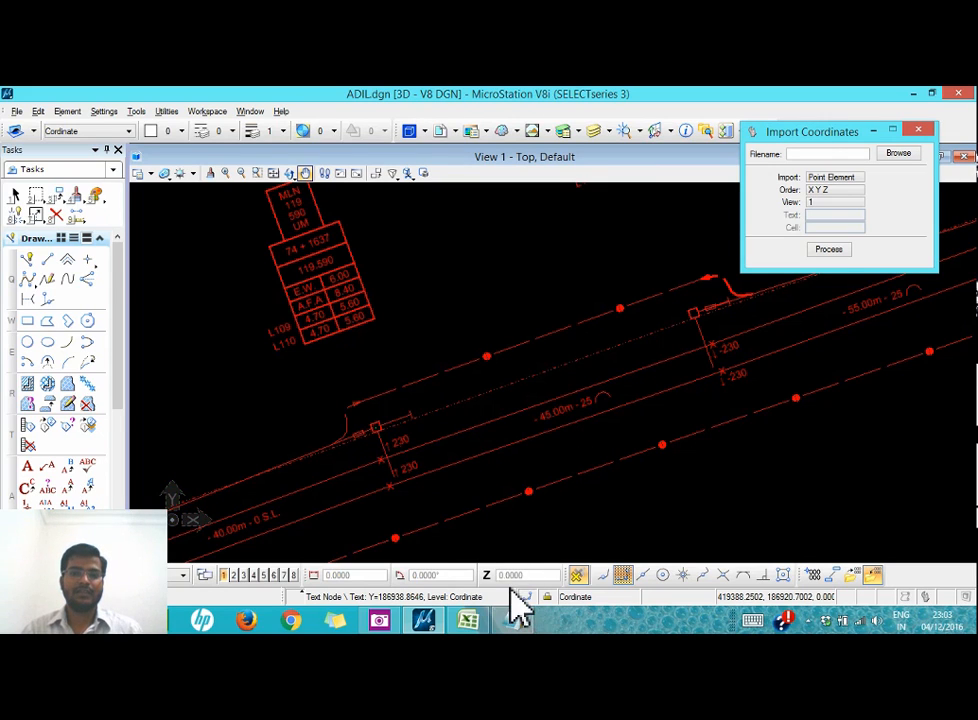
- Switch to Notepad, examine how SAMPLE FORMAT.txt separates the coordinate values, and close the file
click(511, 620)
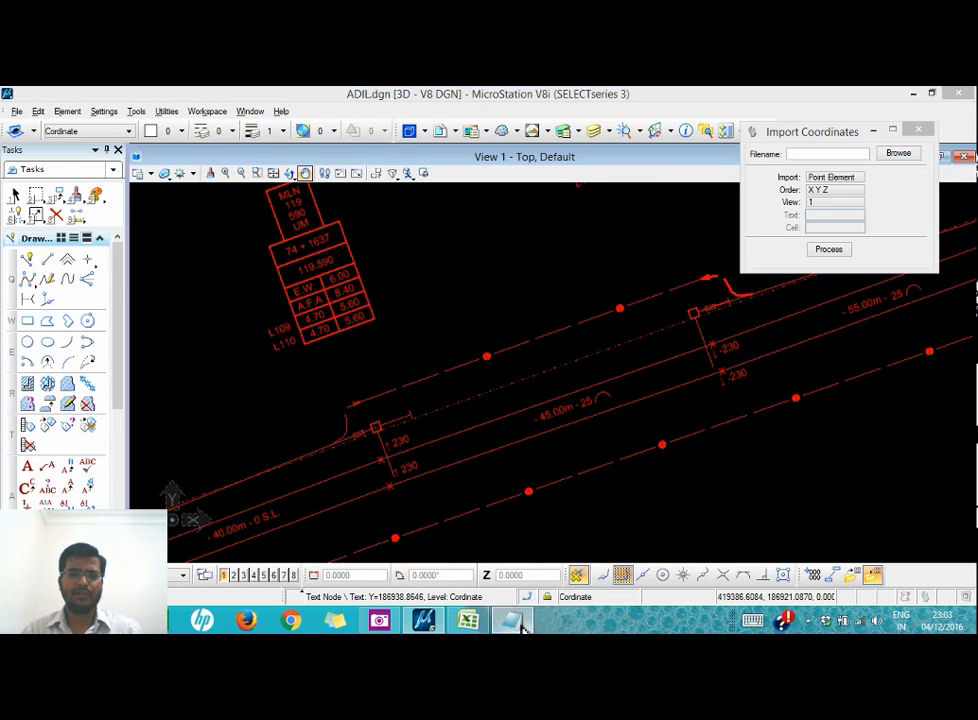
drag(520, 105, 494, 107)
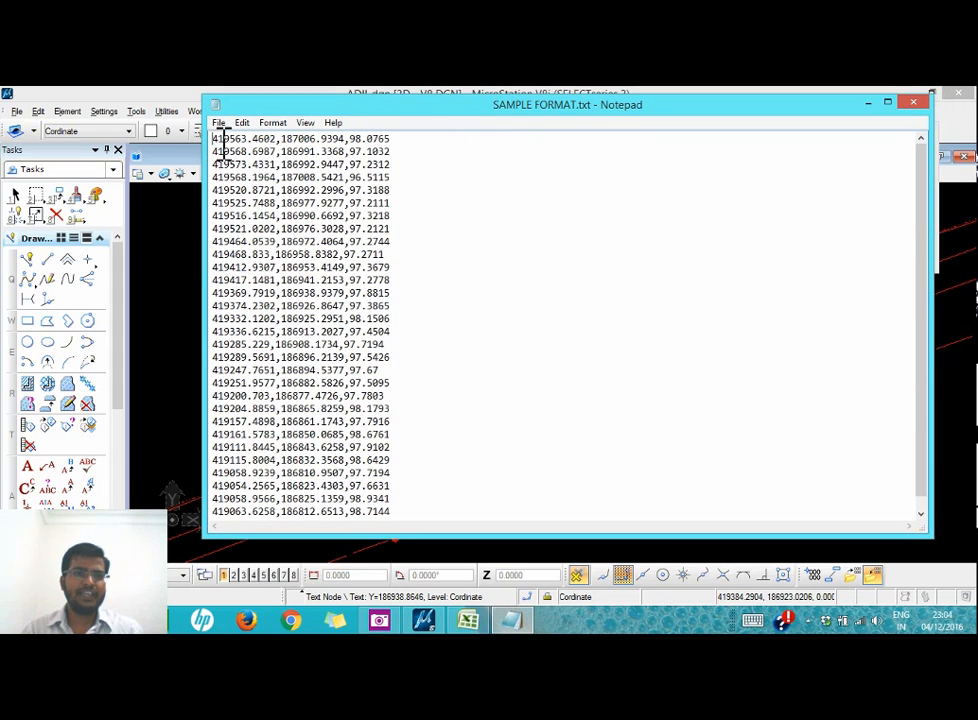
drag(214, 140, 276, 143)
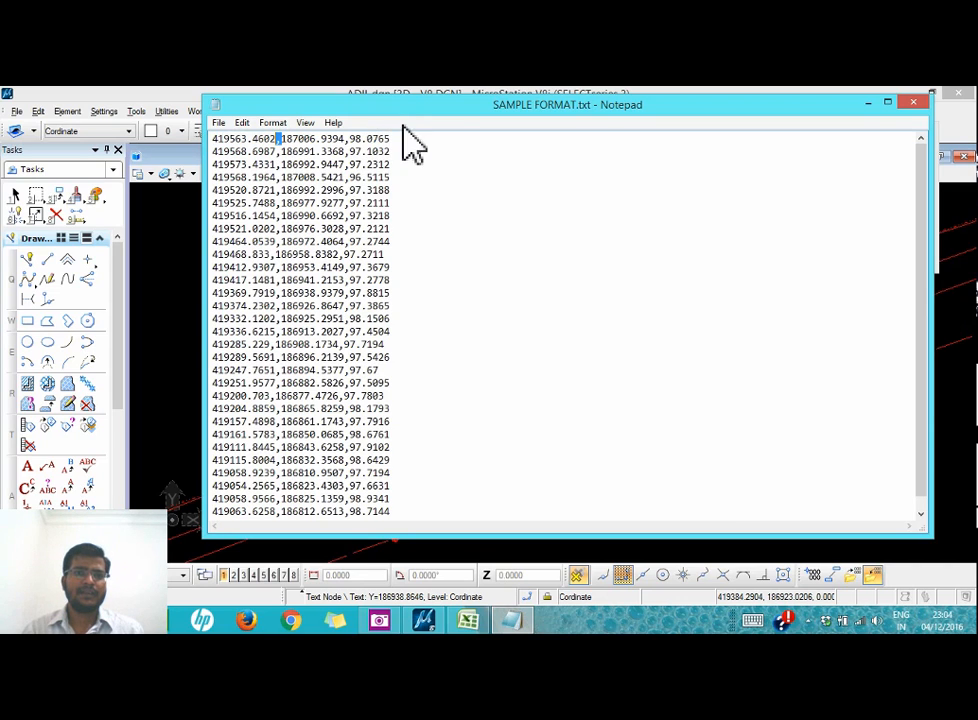
drag(408, 108, 412, 100)
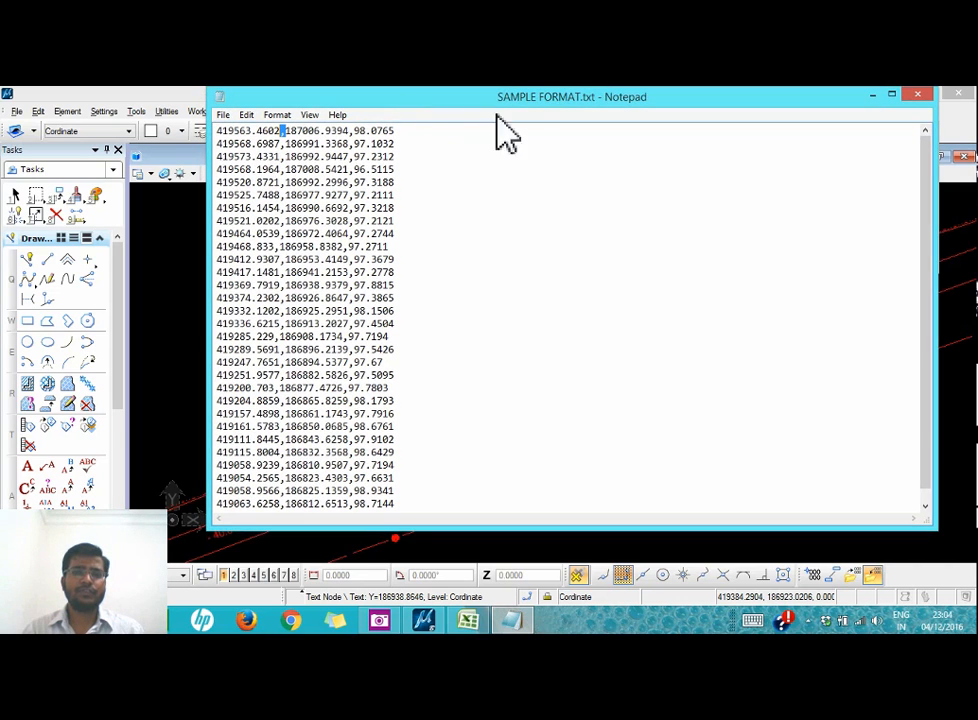
click(917, 95)
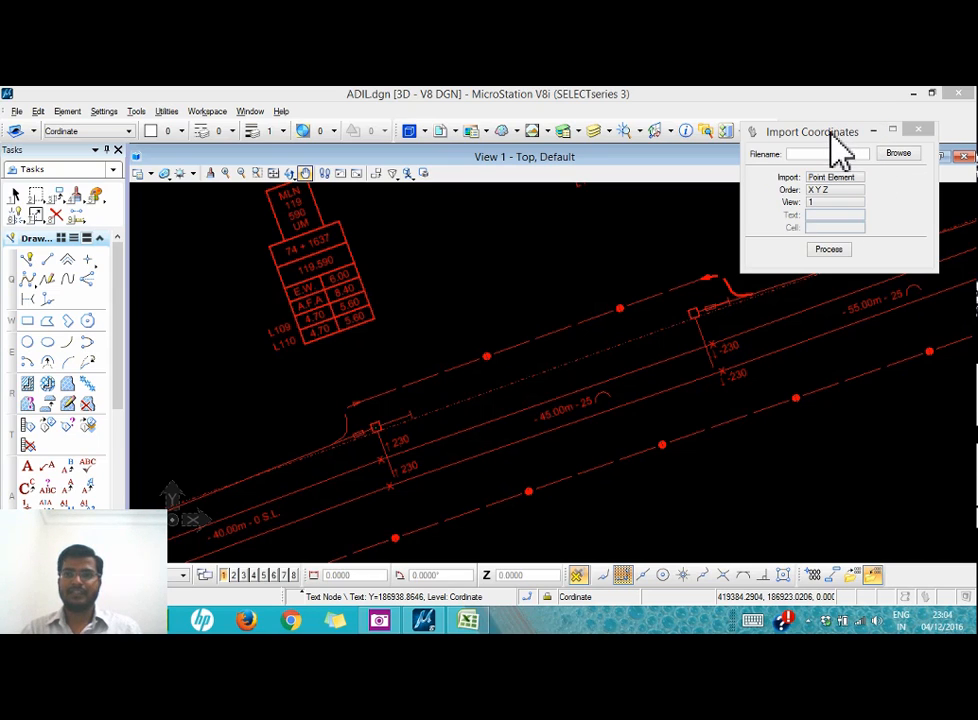
- Set the coordinate import type to Text and enter "as" as the text to place
drag(832, 137, 828, 148)
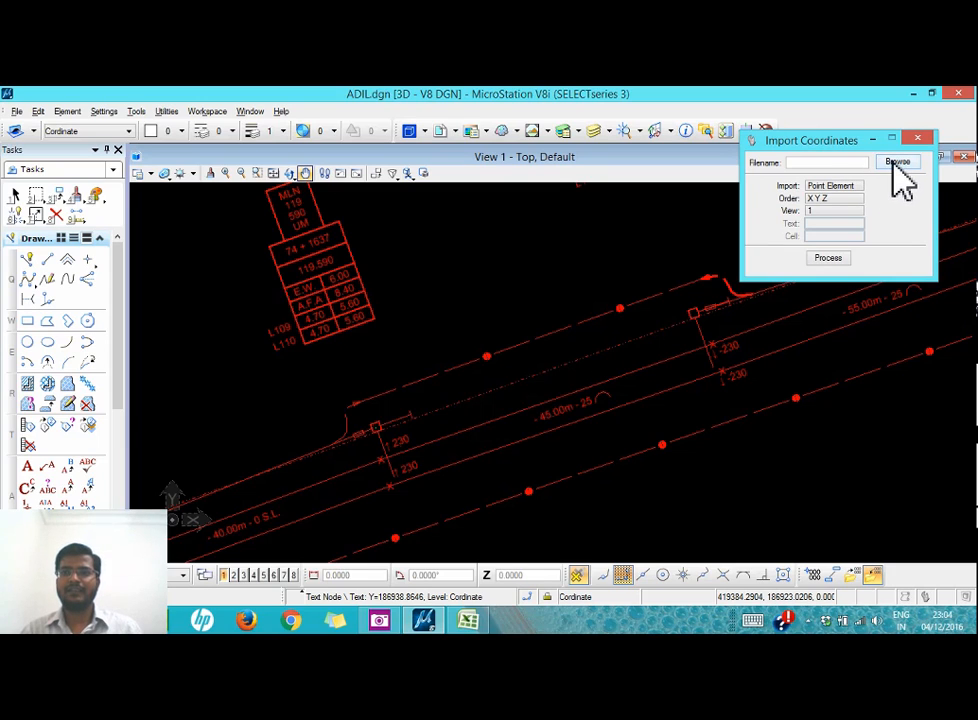
click(834, 186)
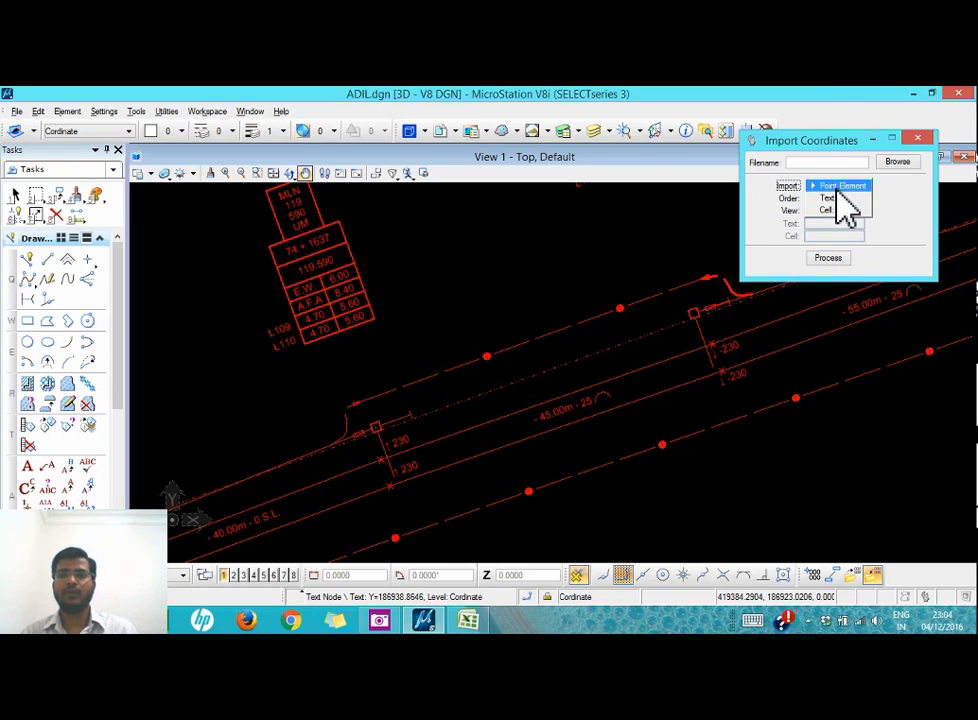
click(762, 212)
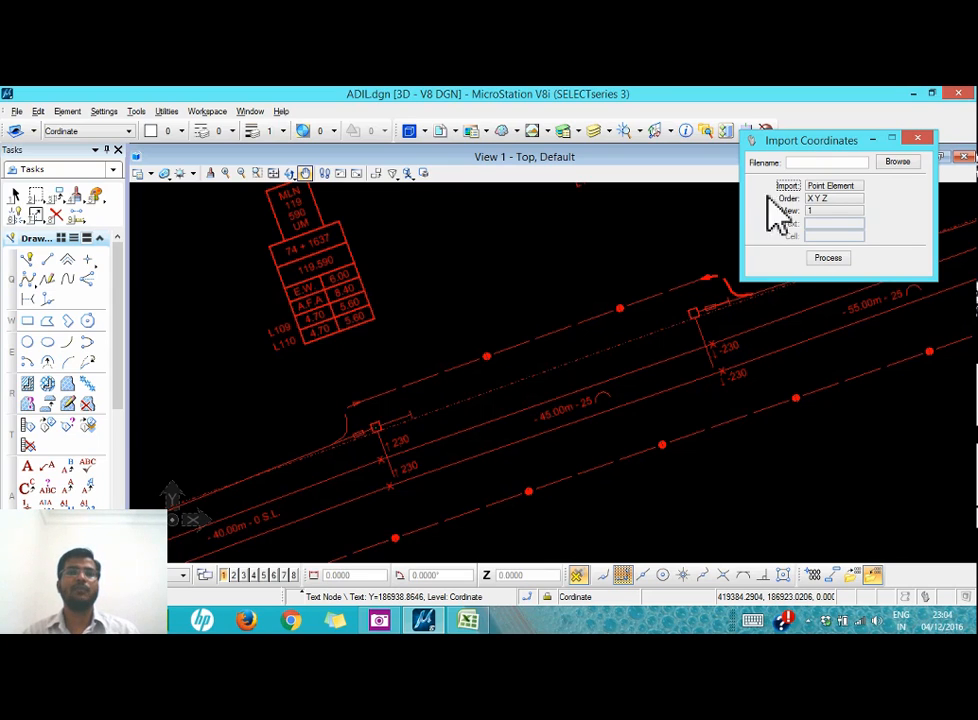
click(848, 188)
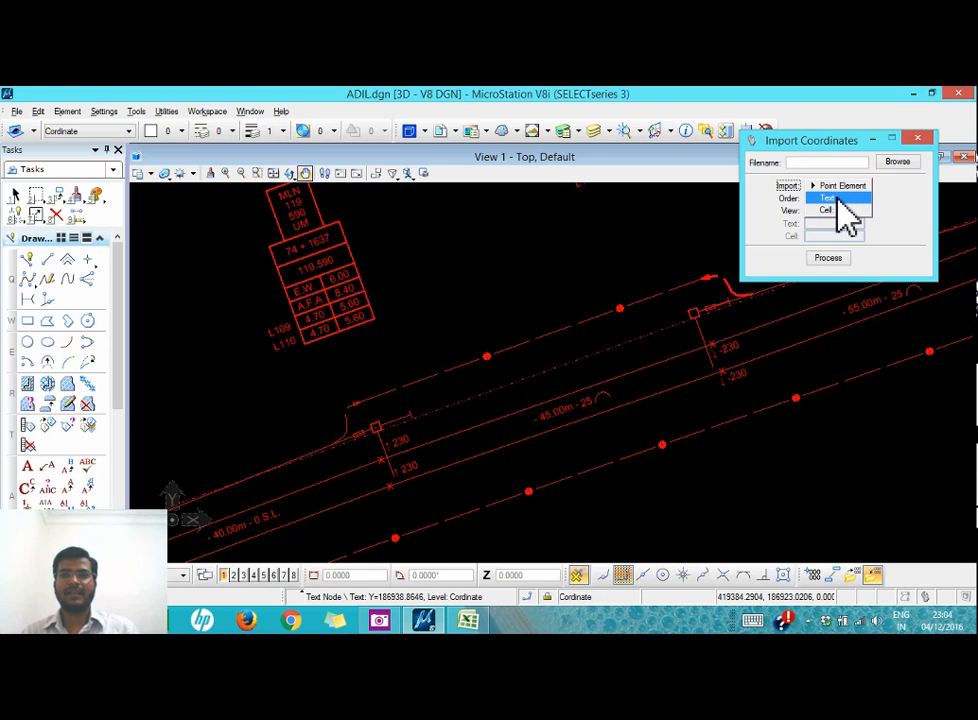
click(838, 198)
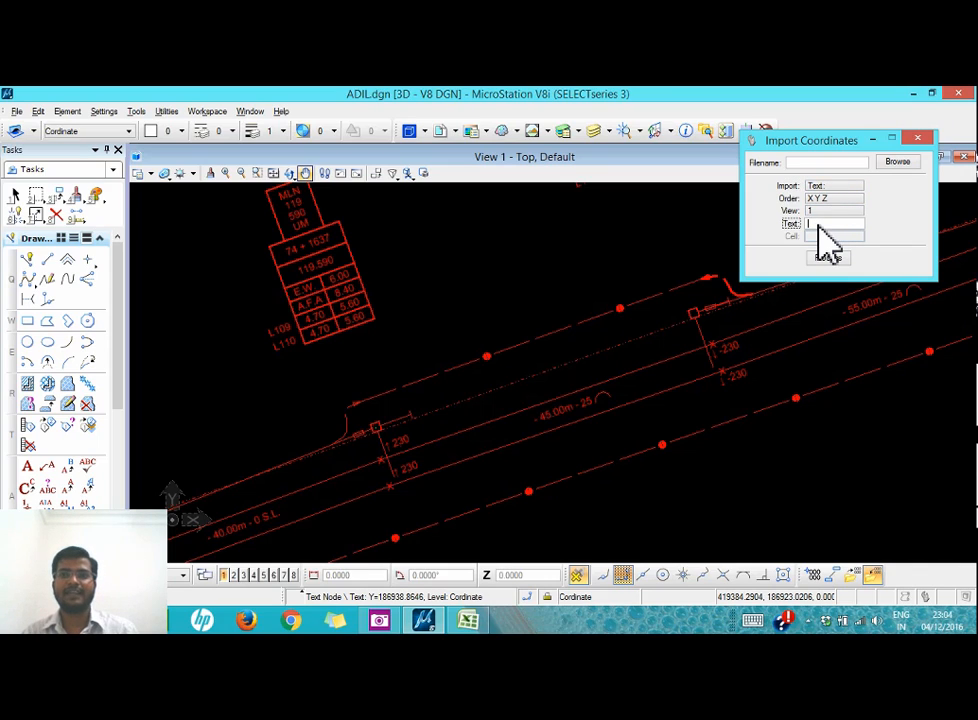
text(as)
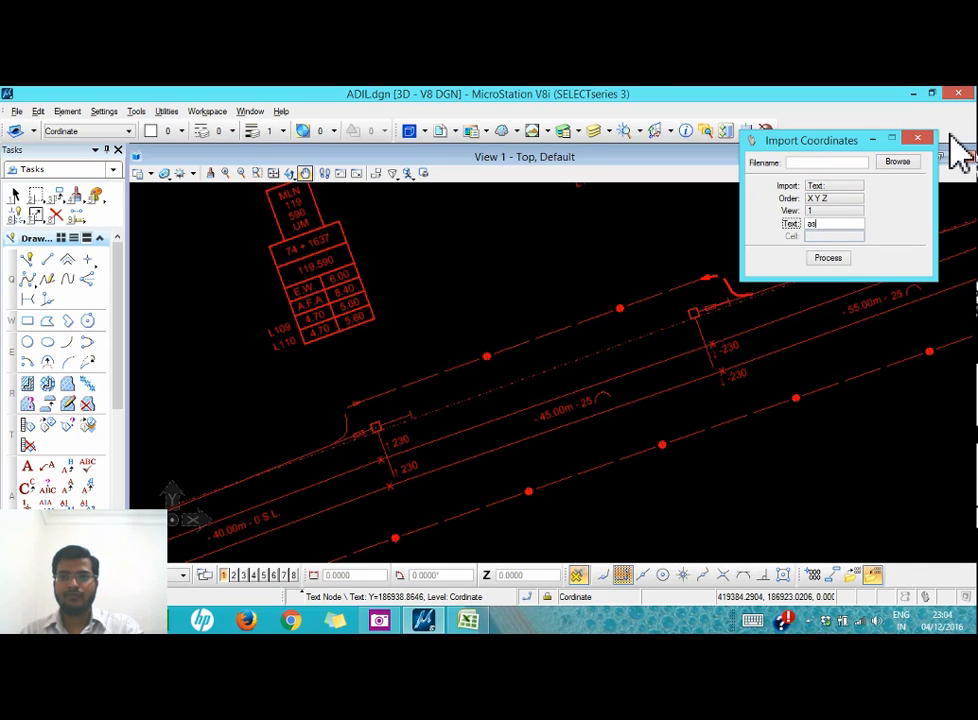
- Change the coordinate import type to Cell
click(840, 190)
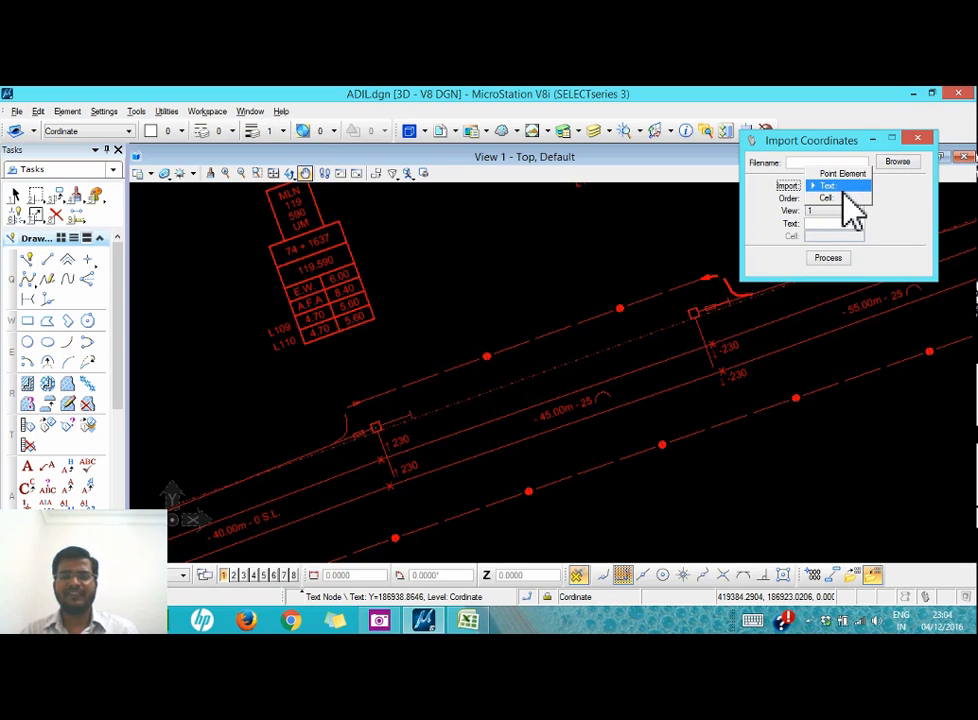
click(838, 198)
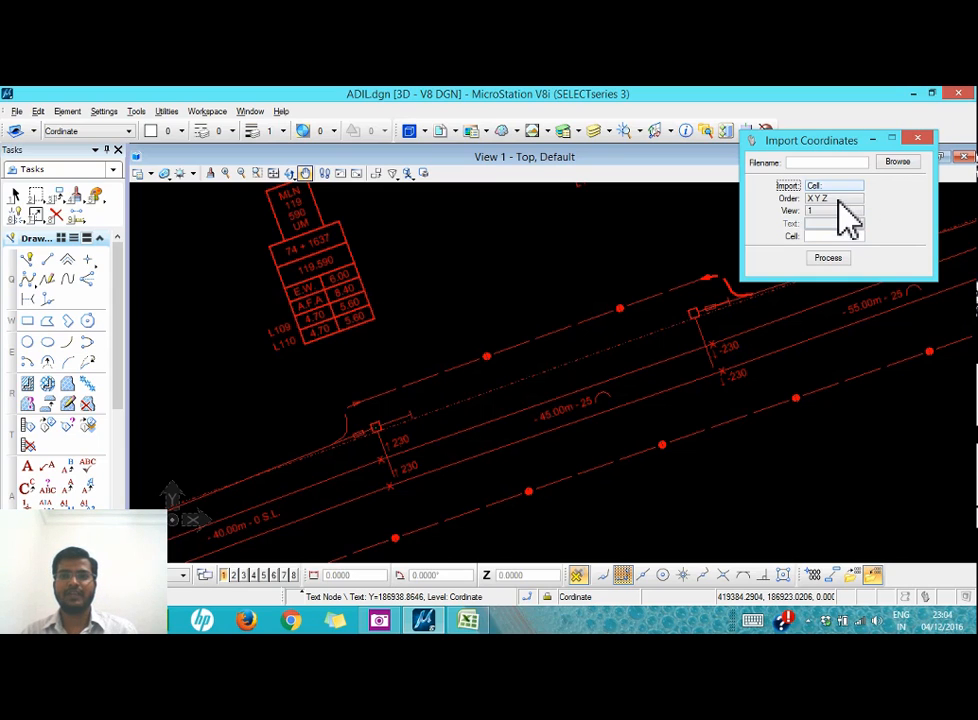
click(831, 188)
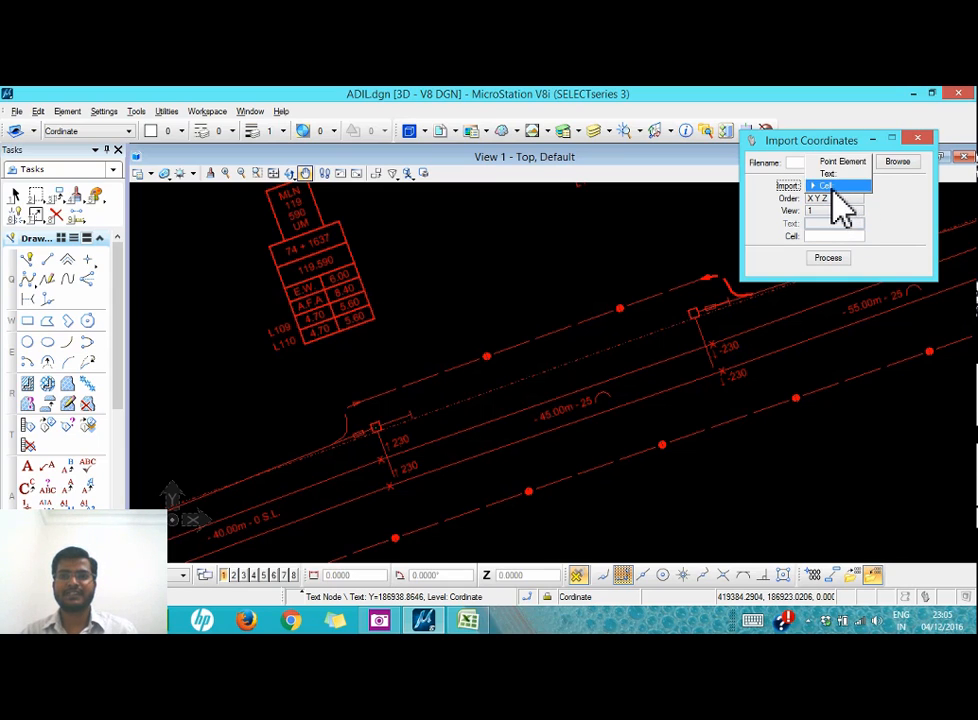
click(831, 188)
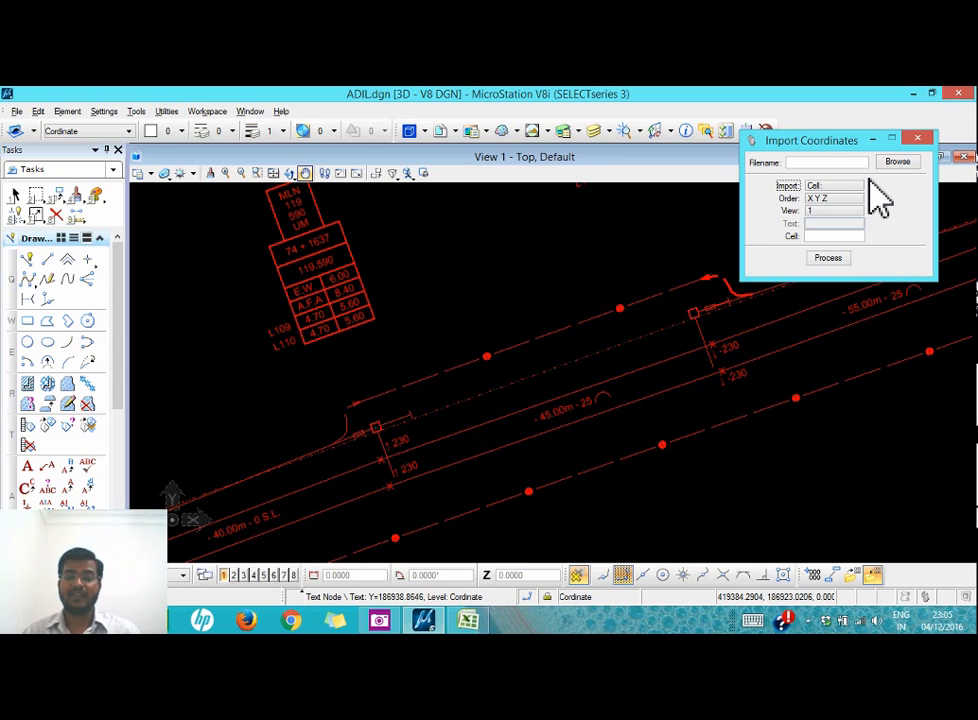
mouse_move(804, 147)
mouse_down()
mouse_move(781, 165)
mouse_move(800, 157)
mouse_up()
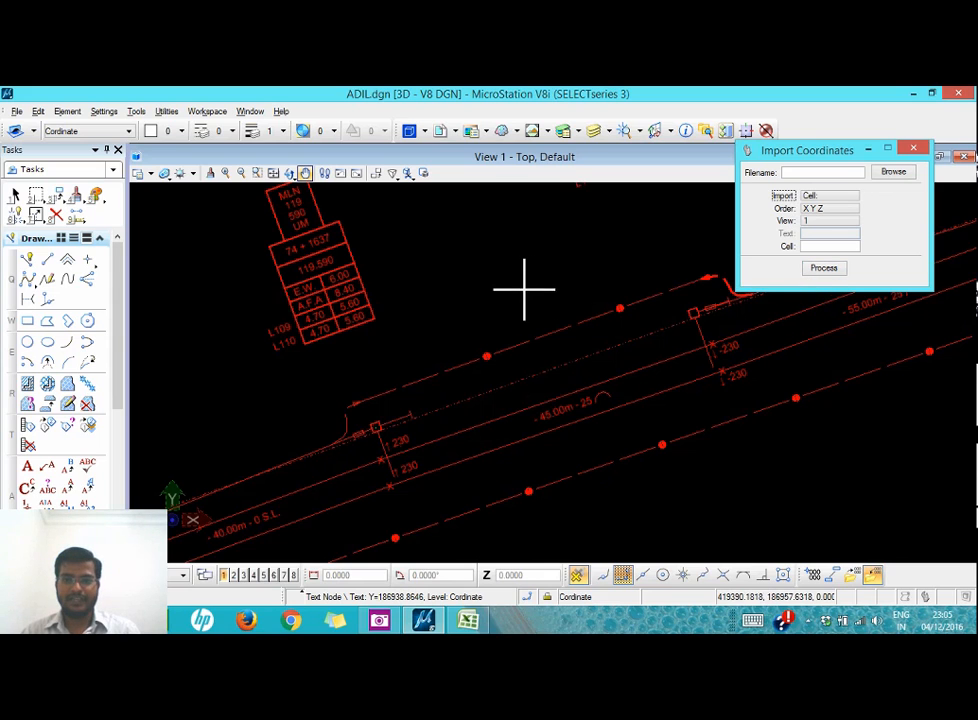
scroll(510, 310, down, 3)
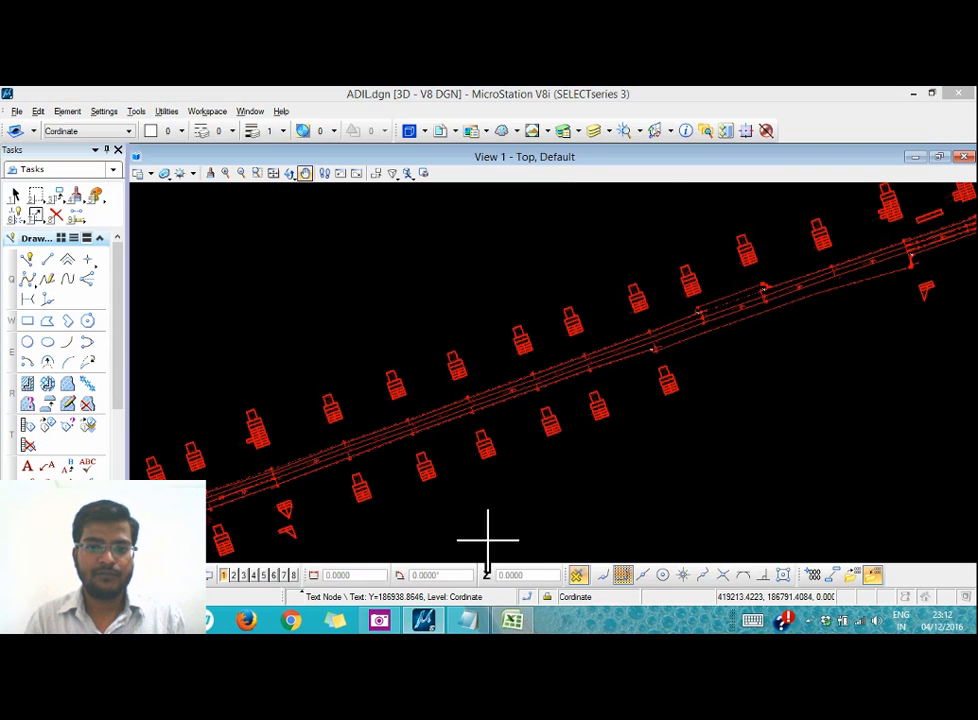
- Switch to Foundation Checklist.xlsx in Excel and compare its Easting, Northing and Level columns with the format of SAMPLE FORMAT.txt in Notepad
click(512, 621)
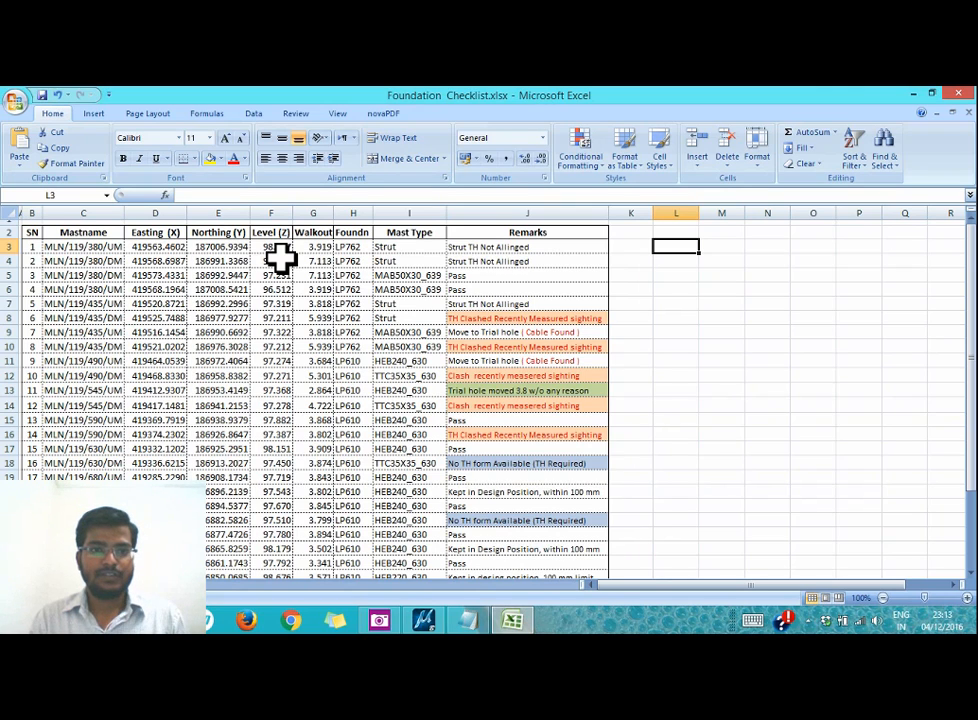
click(468, 622)
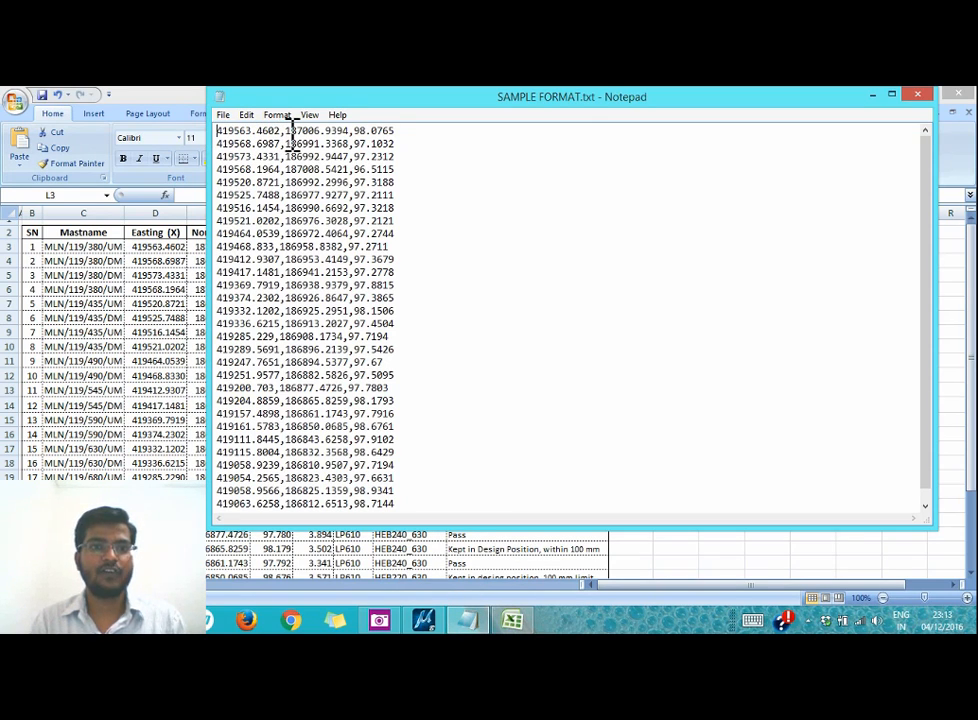
click(872, 95)
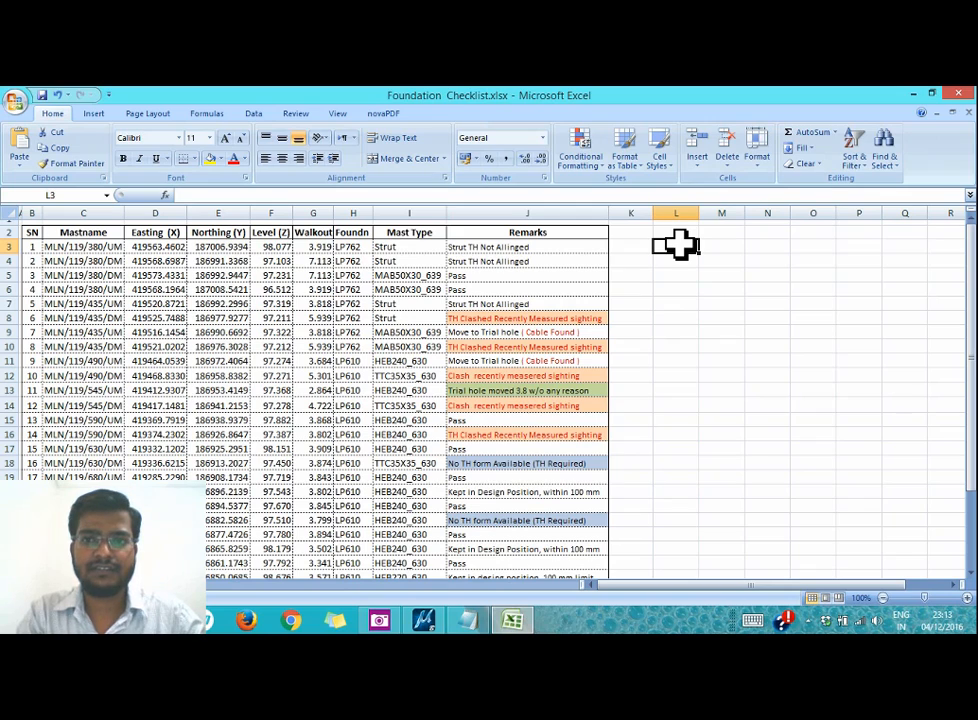
- Enter =CONCATENATE(D3,",",E3,",",F3) in cell L3 to join the first mast's Easting, Northing and Level, and fit column L to its contents
text(=c)
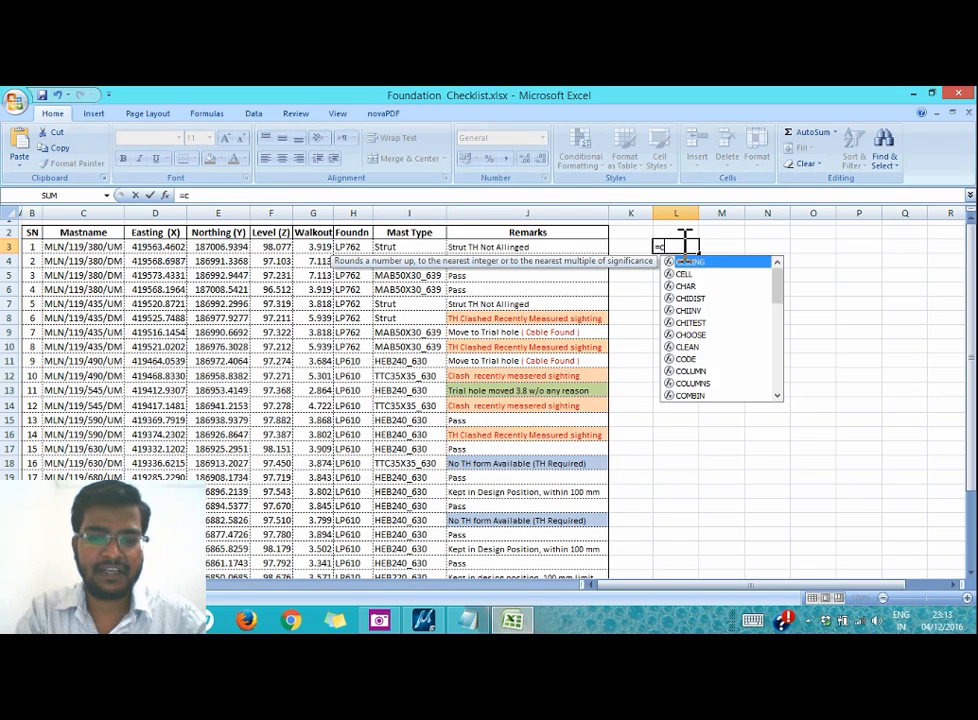
text(on)
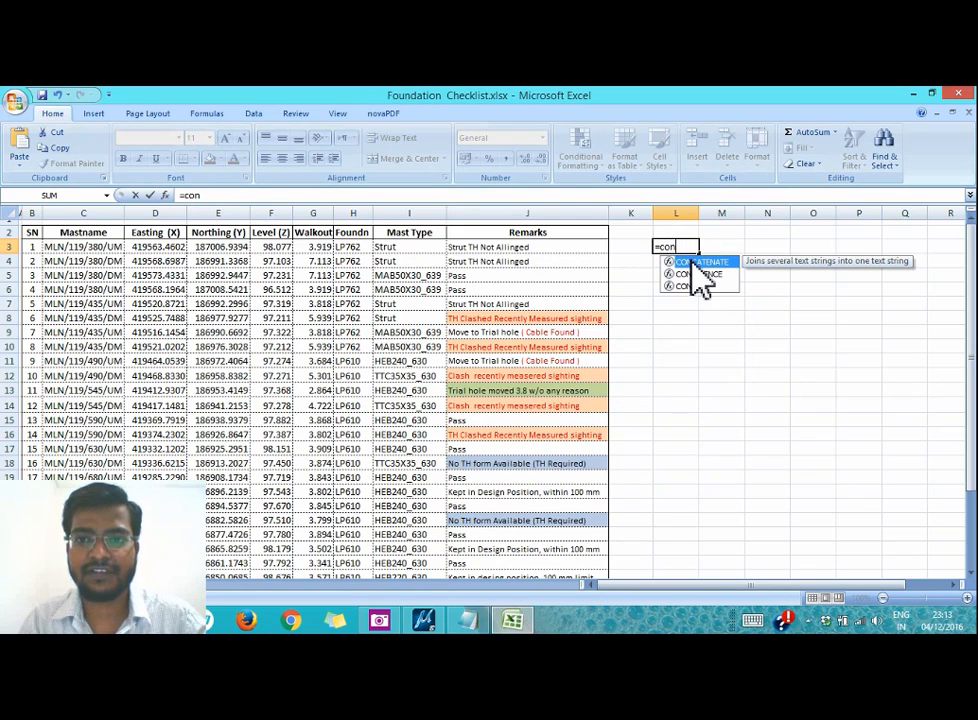
double_click(697, 261)
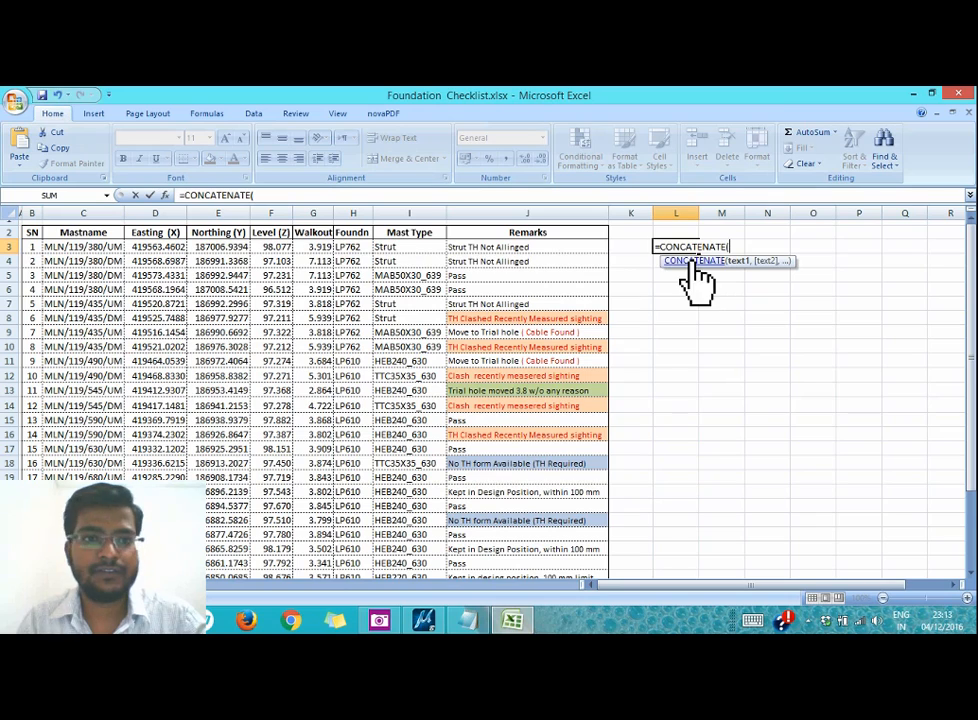
click(170, 247)
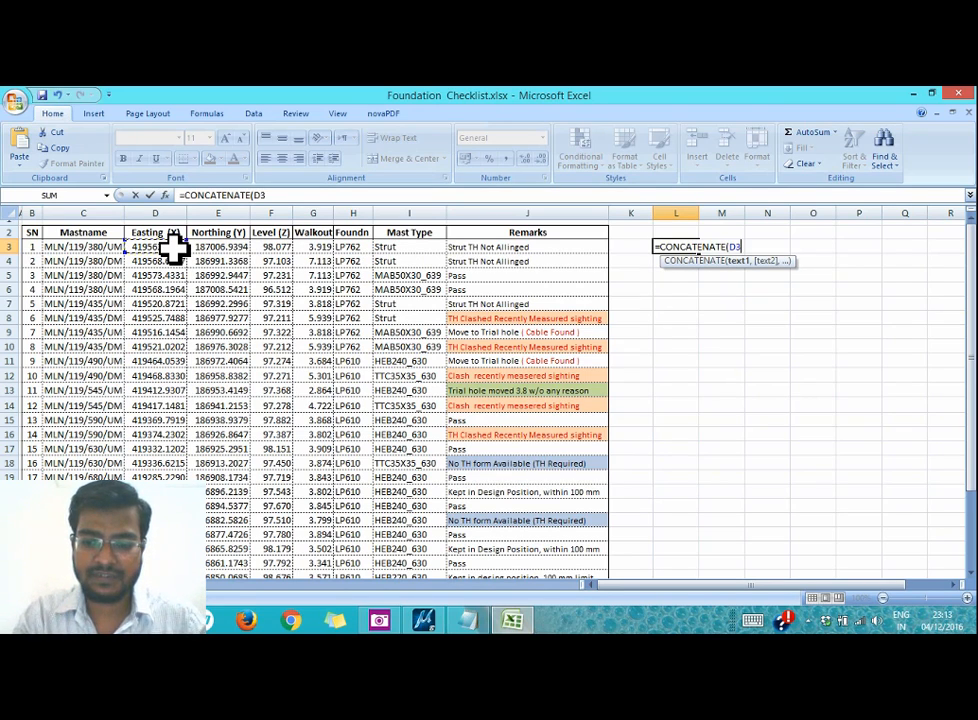
text(,)
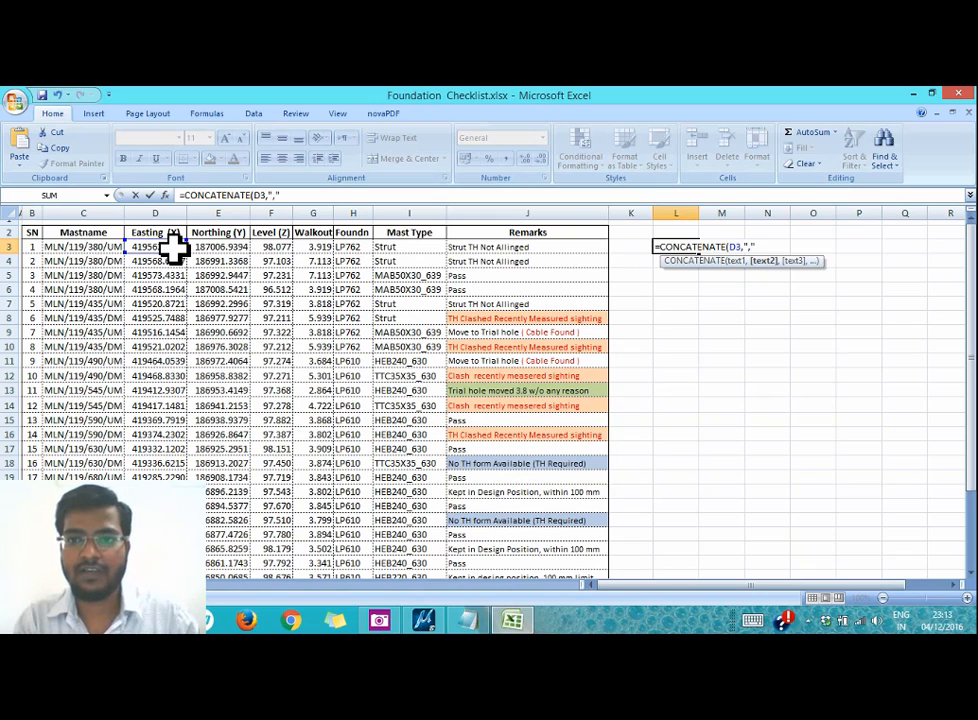
text(",")
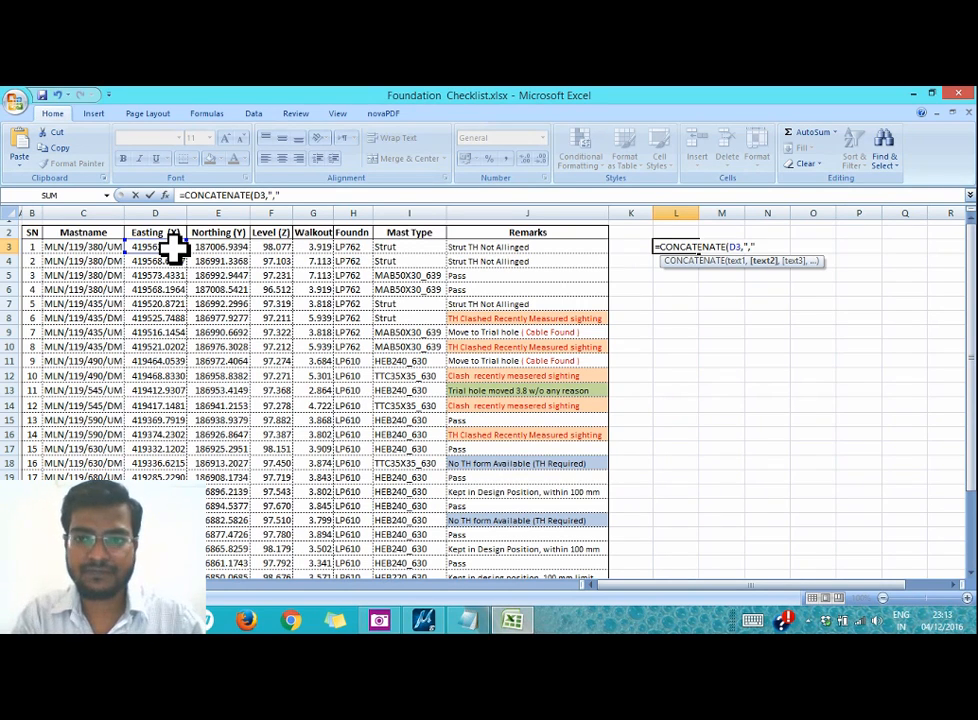
text(,)
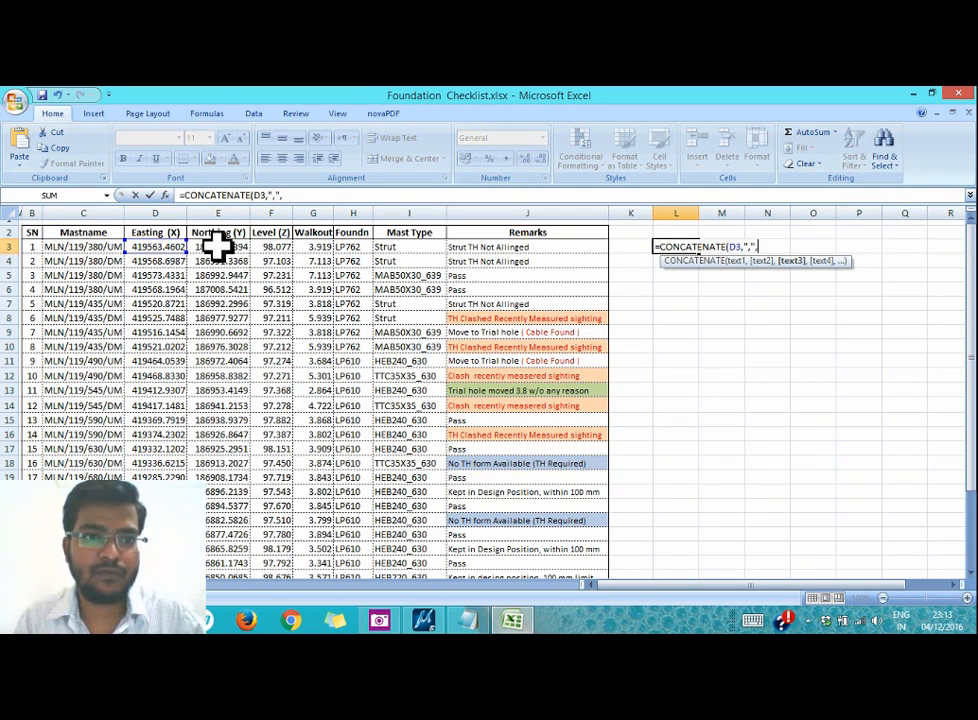
click(216, 247)
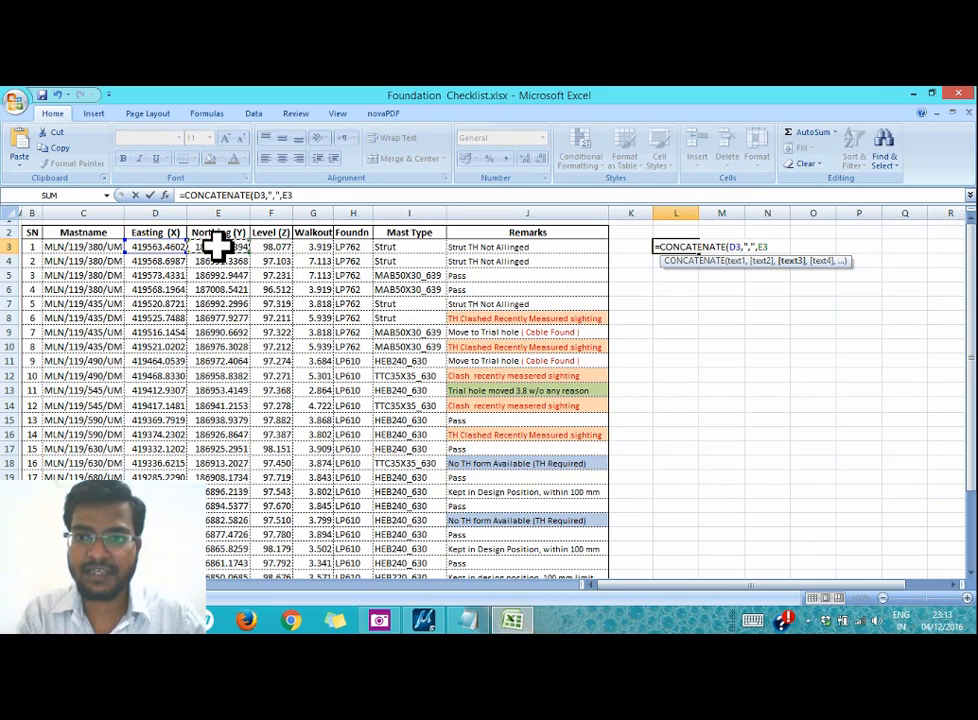
text(,)
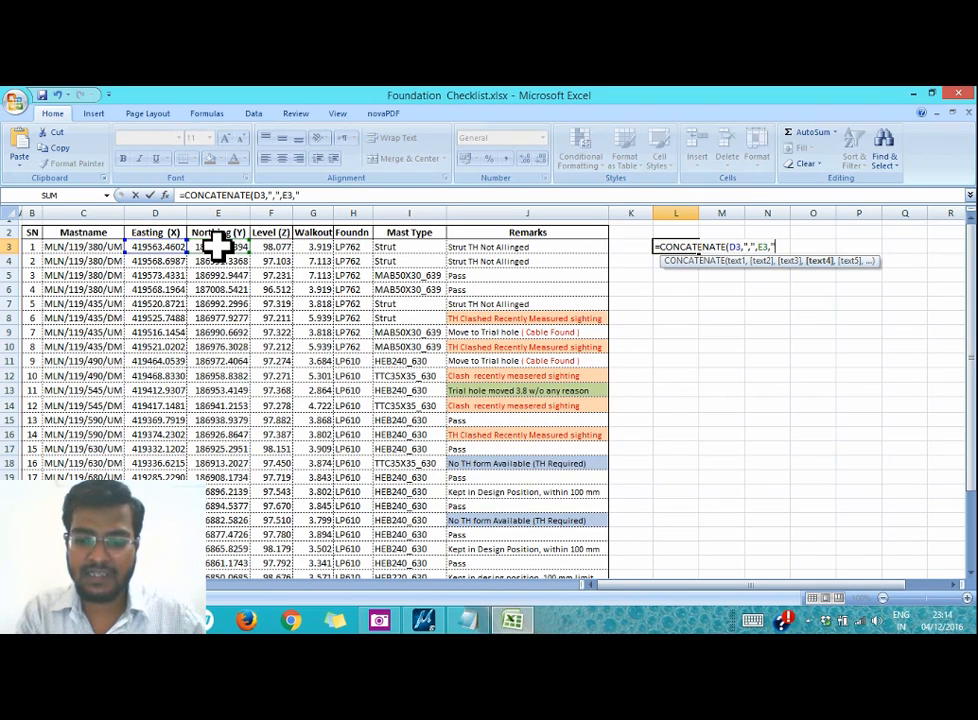
text(",")
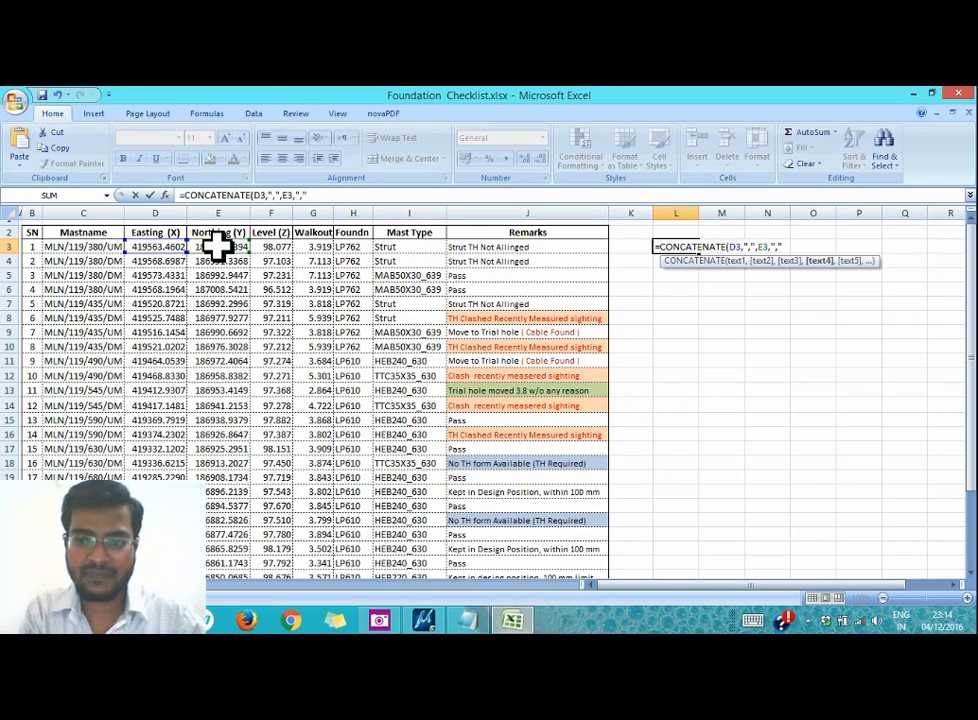
text(,)
click(262, 247)
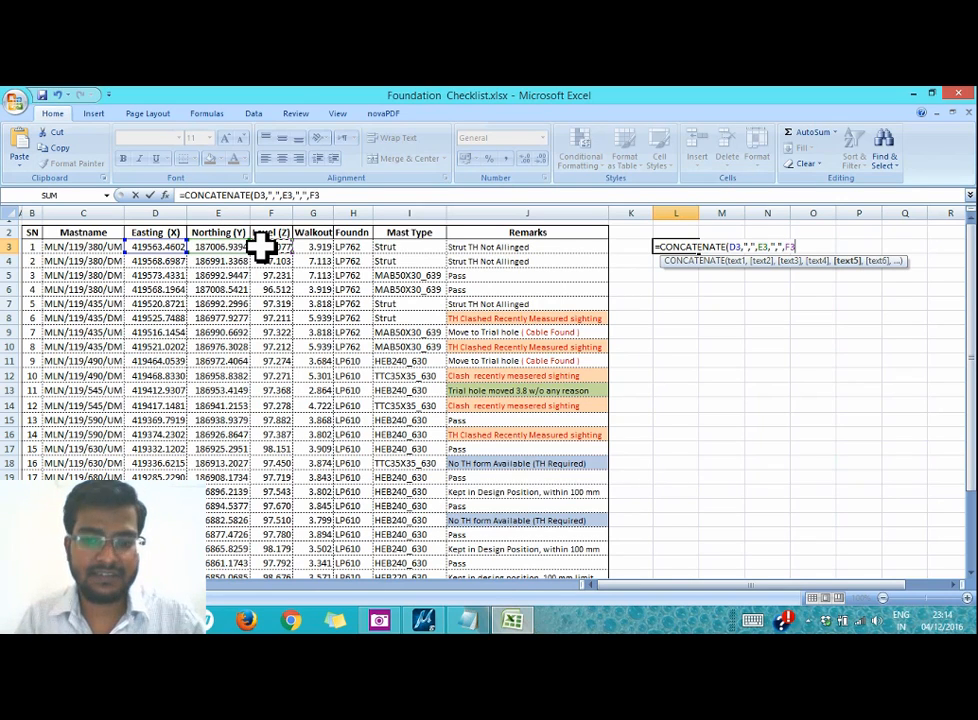
text())
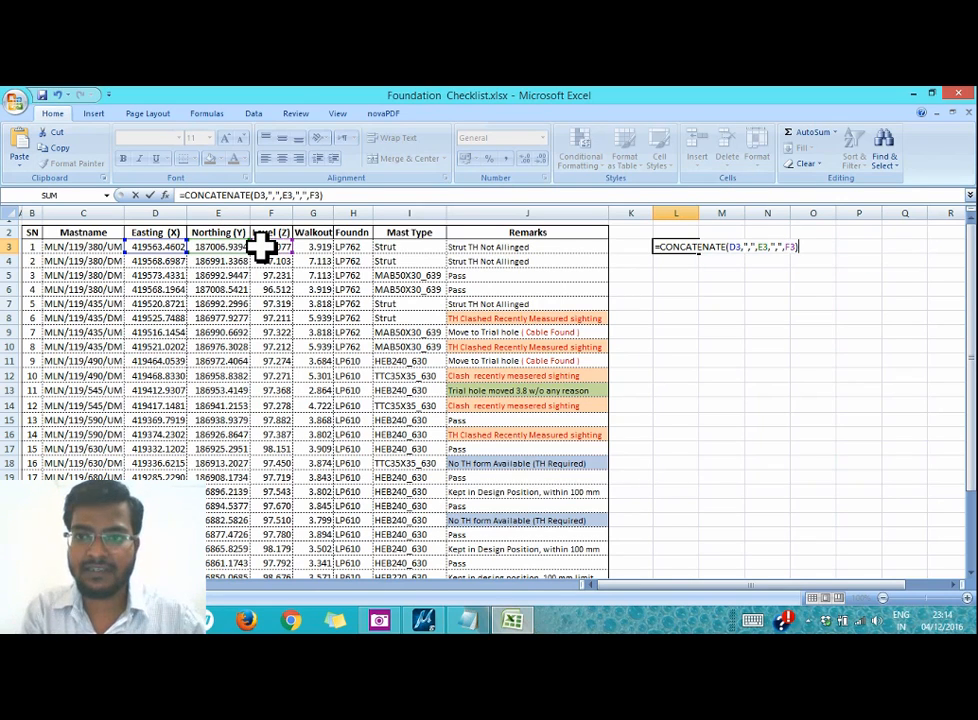
key(Return)
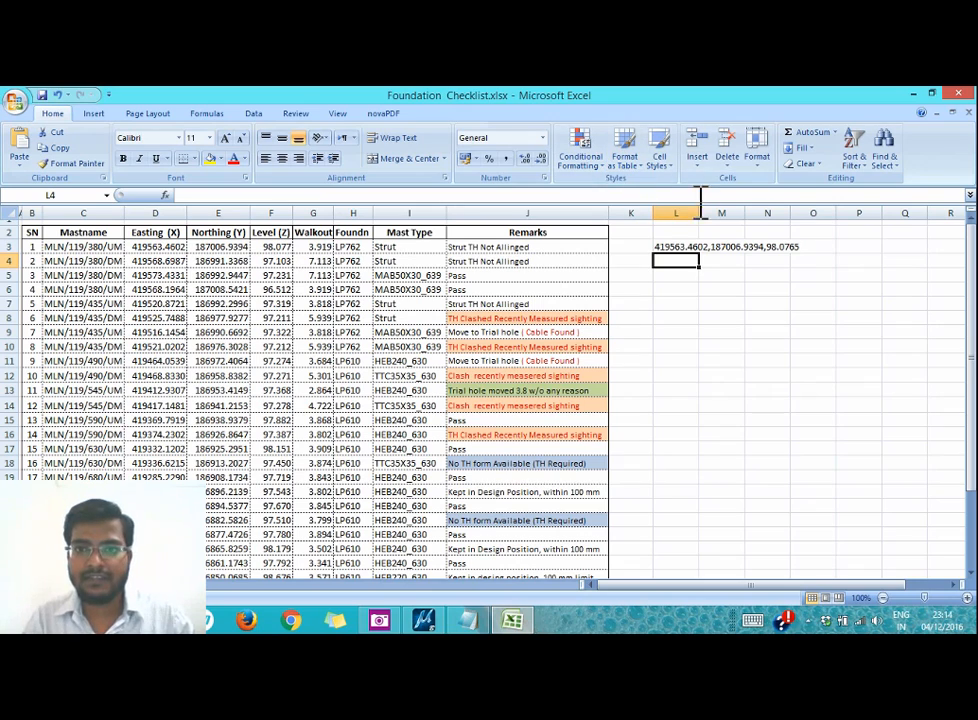
double_click(699, 213)
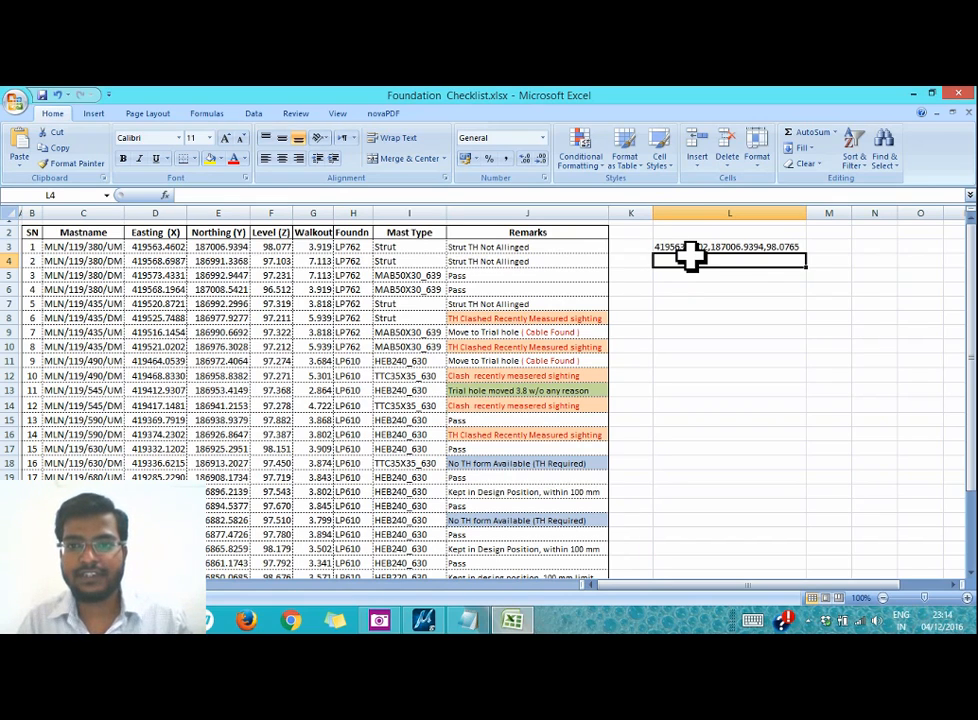
- Fill the CONCATENATE formula in L3 down through all the mast rows and copy the filled range
click(692, 247)
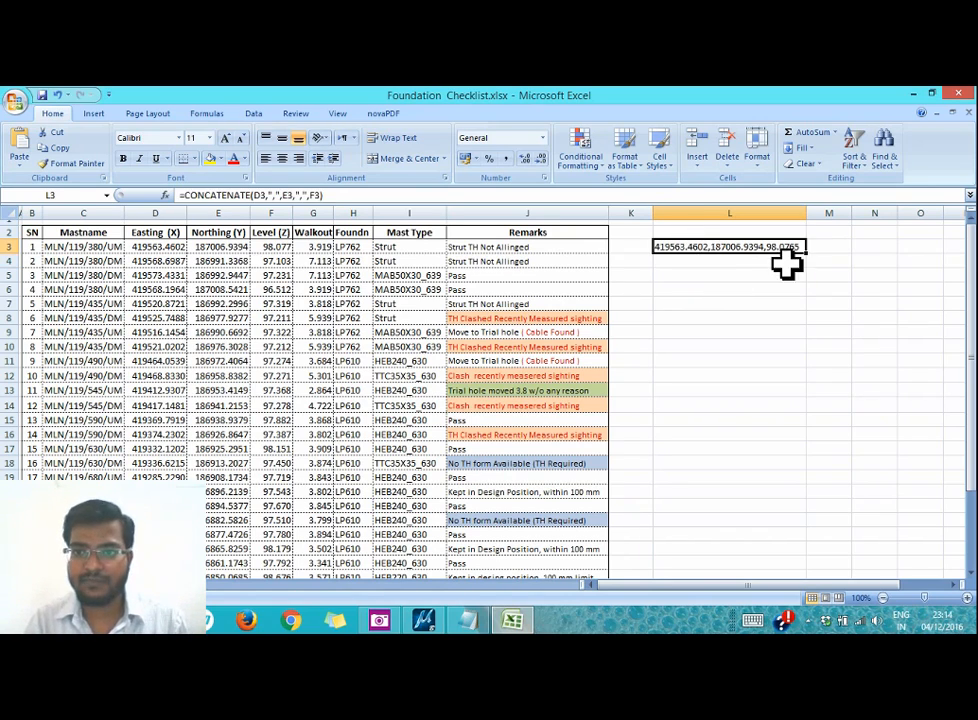
drag(808, 254, 808, 513)
scroll(786, 349, up, 2)
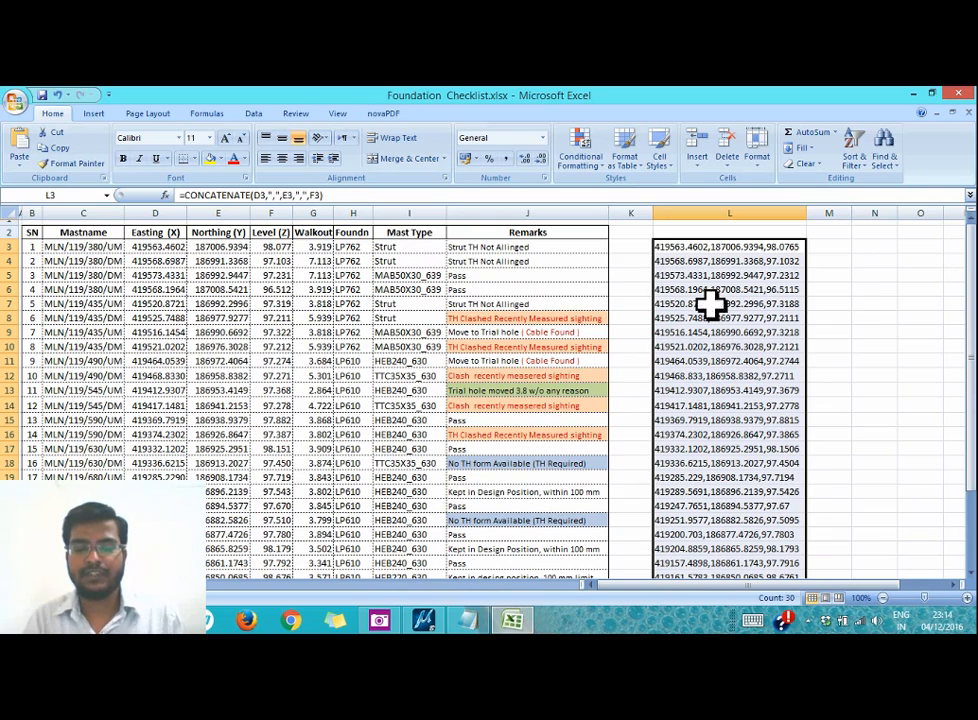
right_click(688, 256)
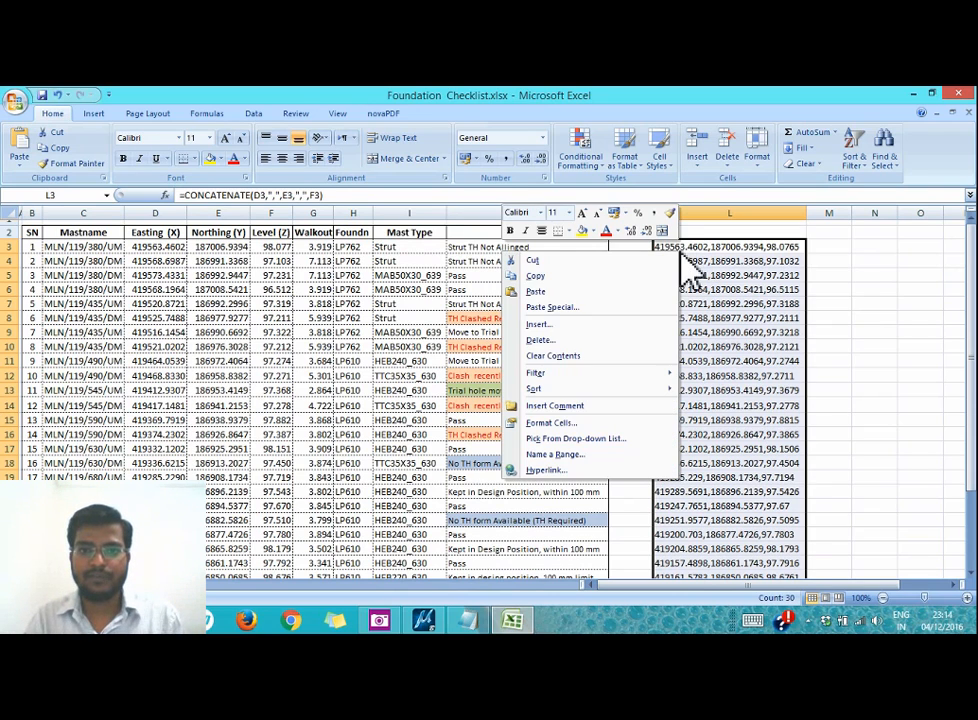
click(558, 276)
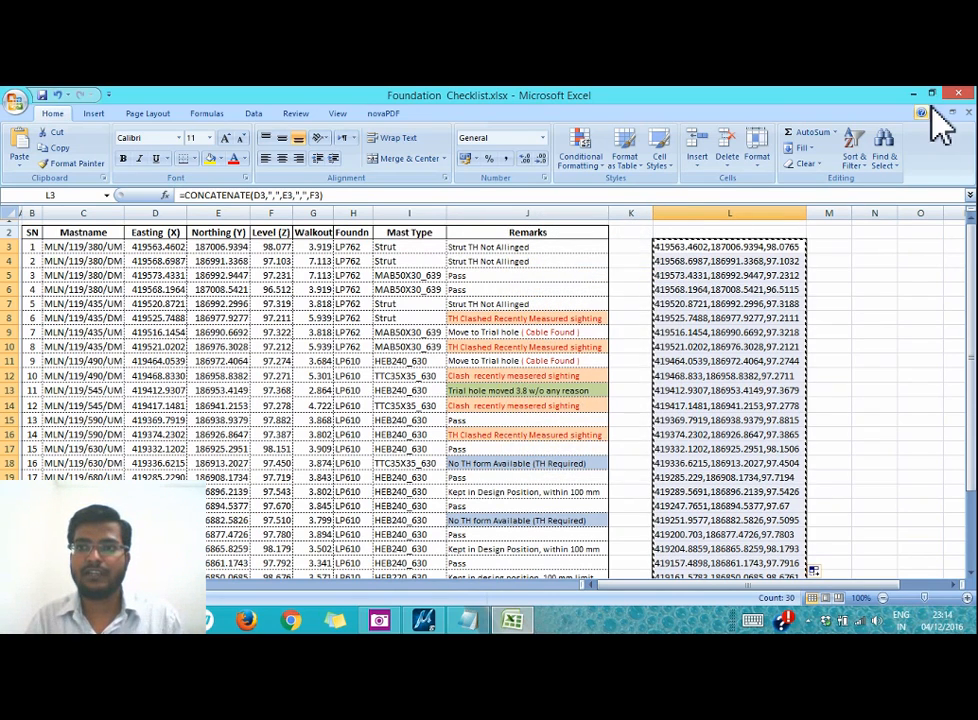
- Create a text document named Coordinate.txt in the desktop's Coordinate folder
click(913, 94)
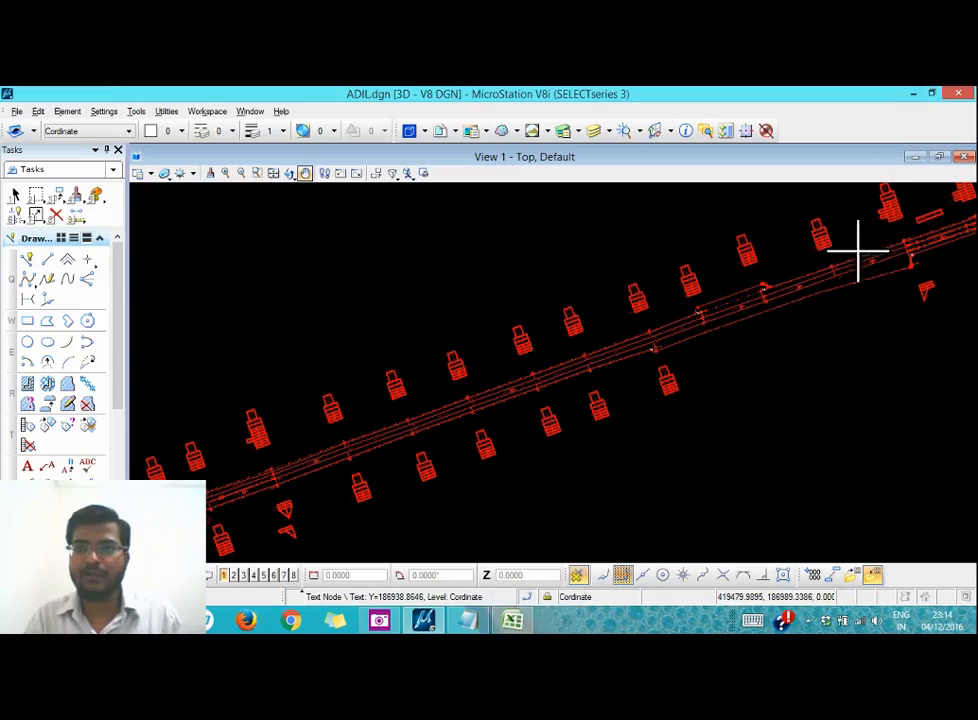
click(913, 94)
double_click(935, 332)
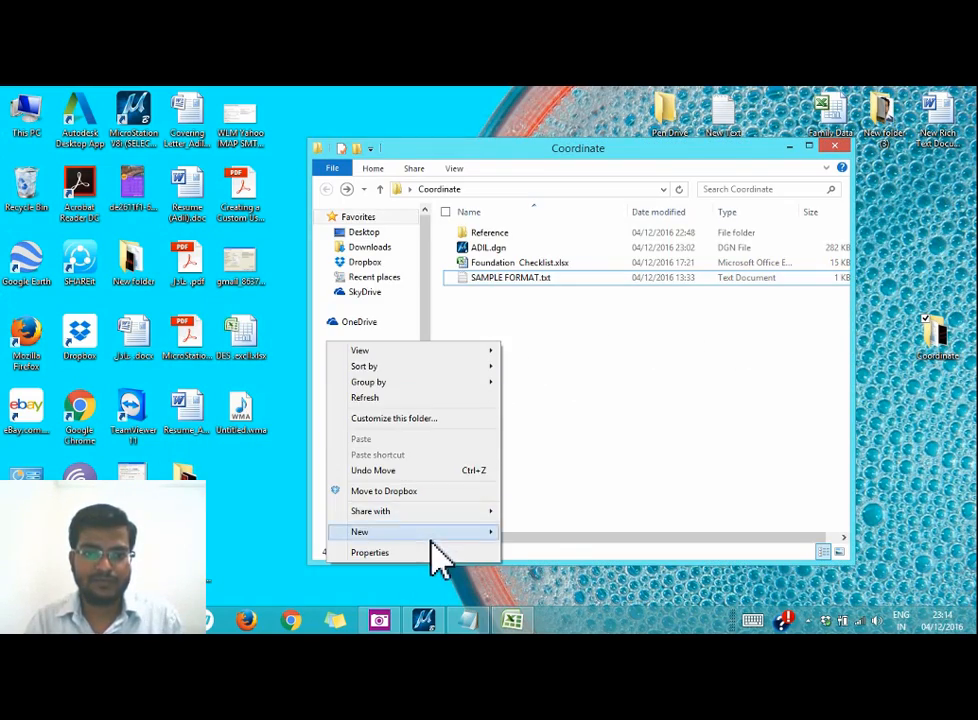
mouse_move(447, 533)
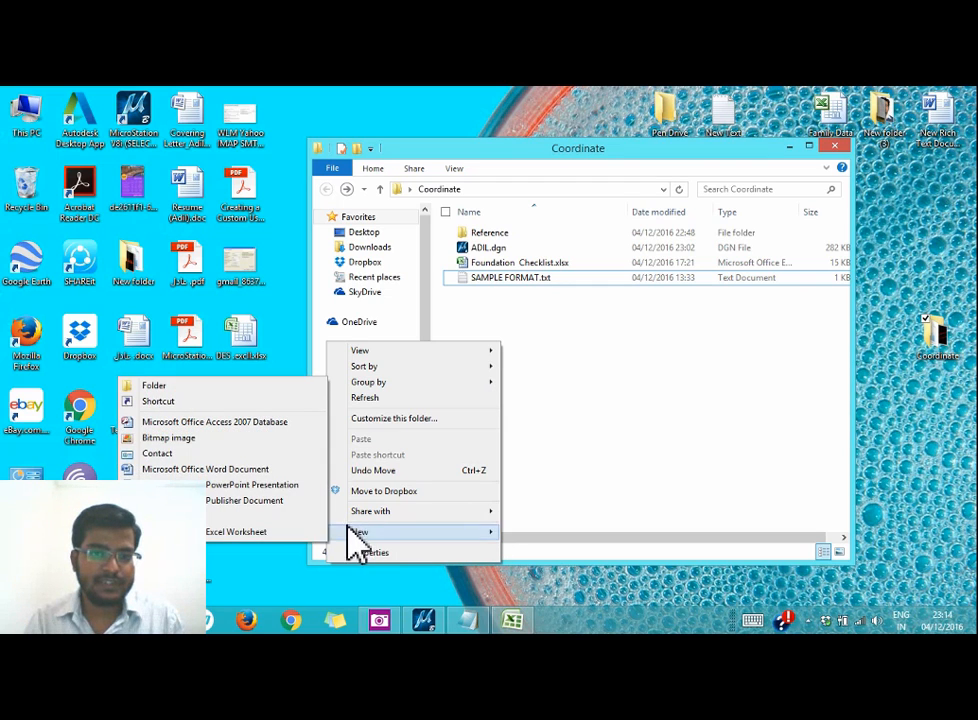
mouse_move(360, 535)
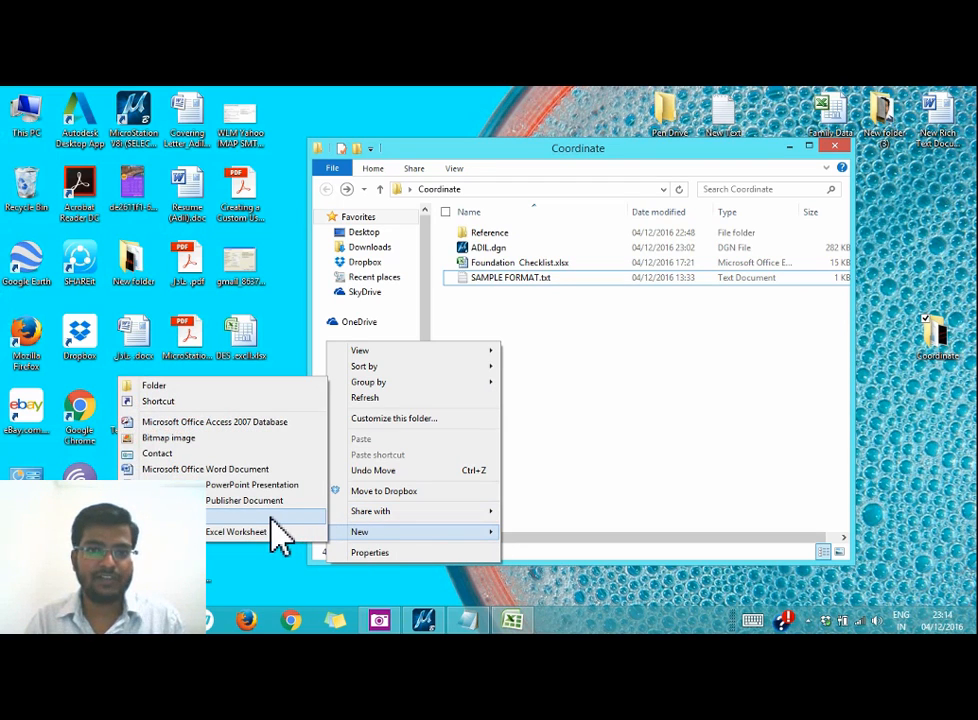
click(275, 528)
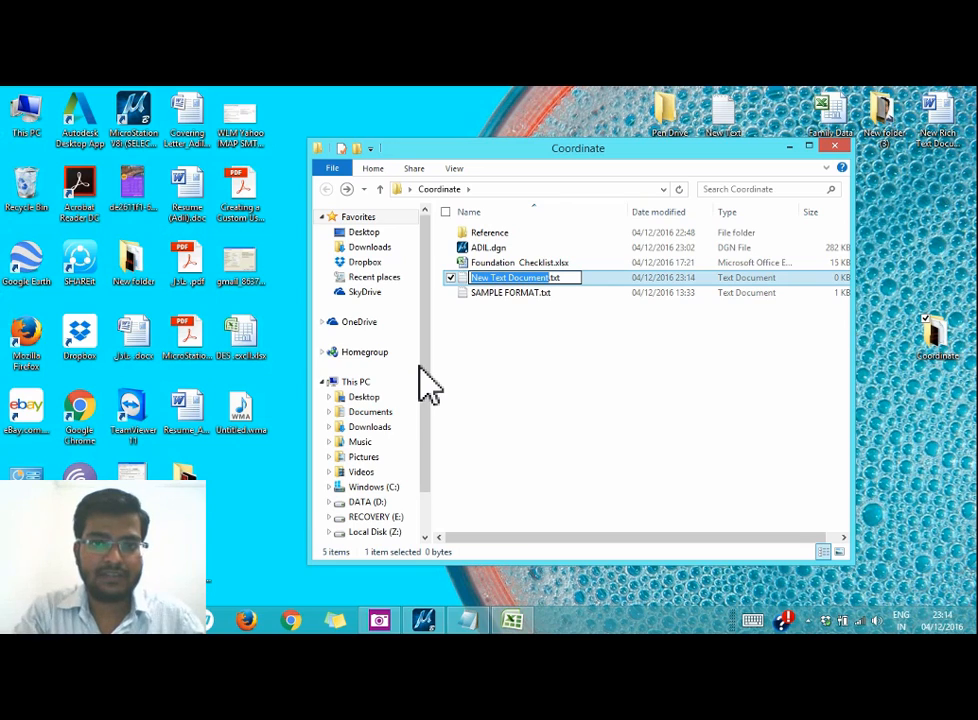
key(BackSpace)
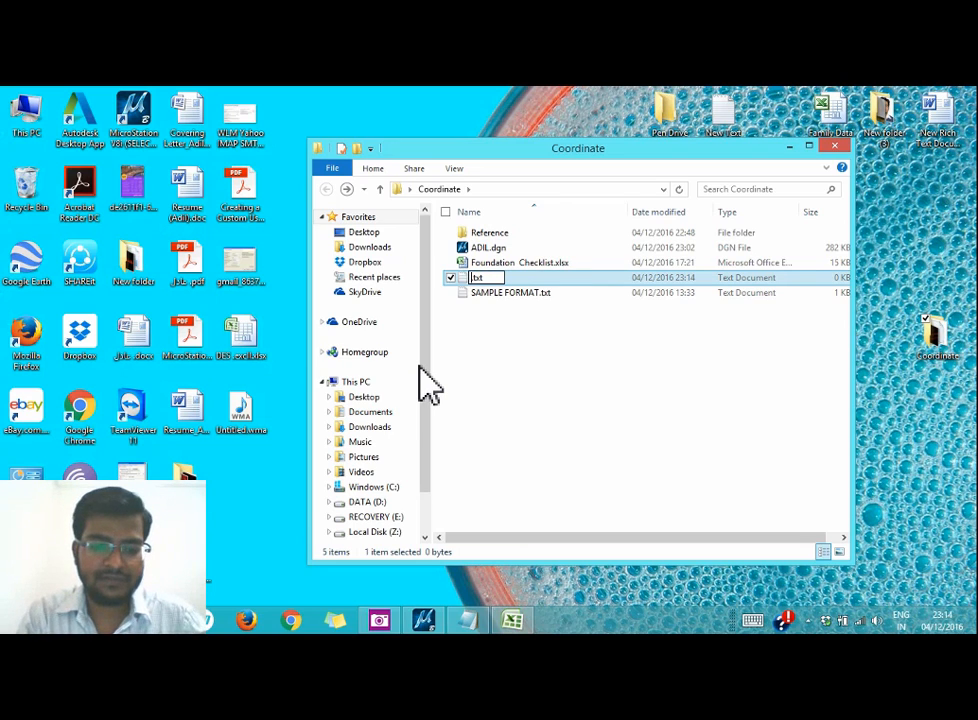
text(Coord)
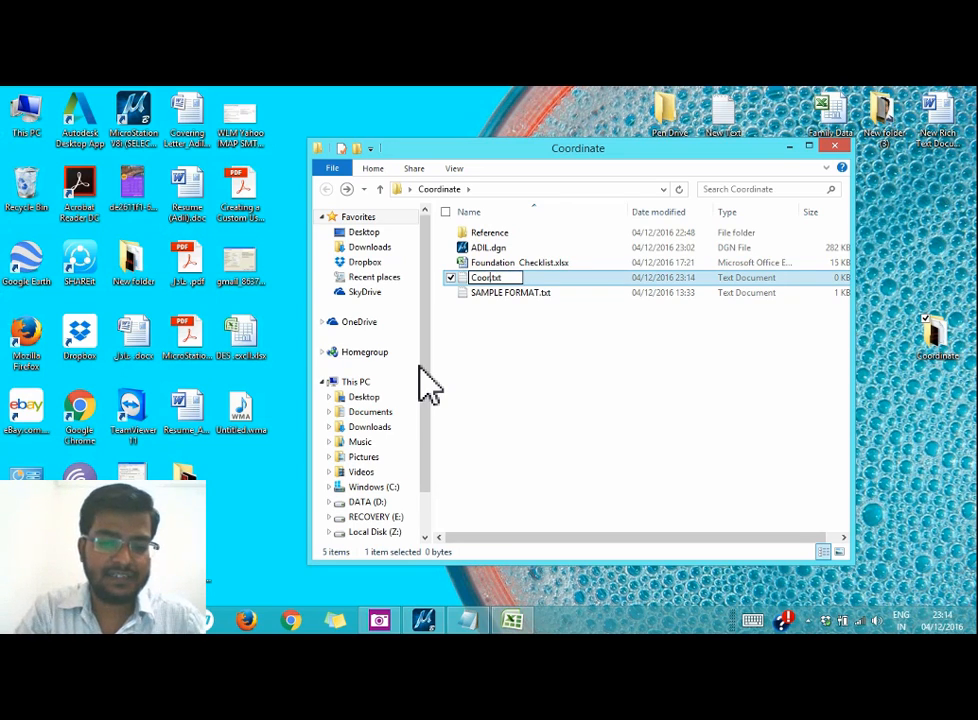
text(inate)
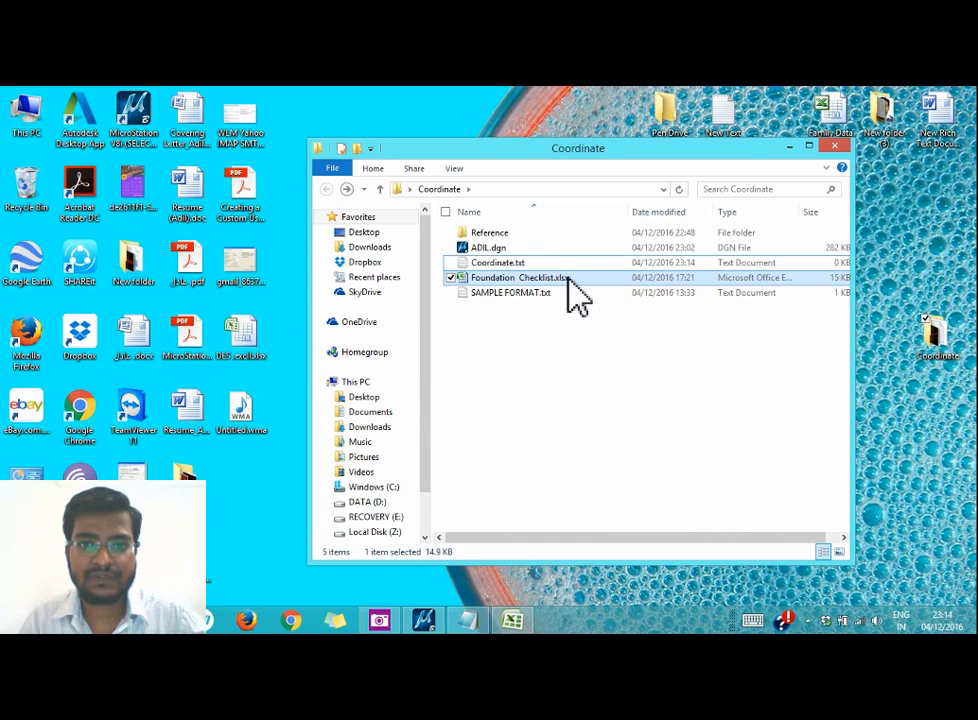
- Paste the copied coordinate strings into Coordinate.txt, save and close it, and reopen it briefly to check it
double_click(544, 262)
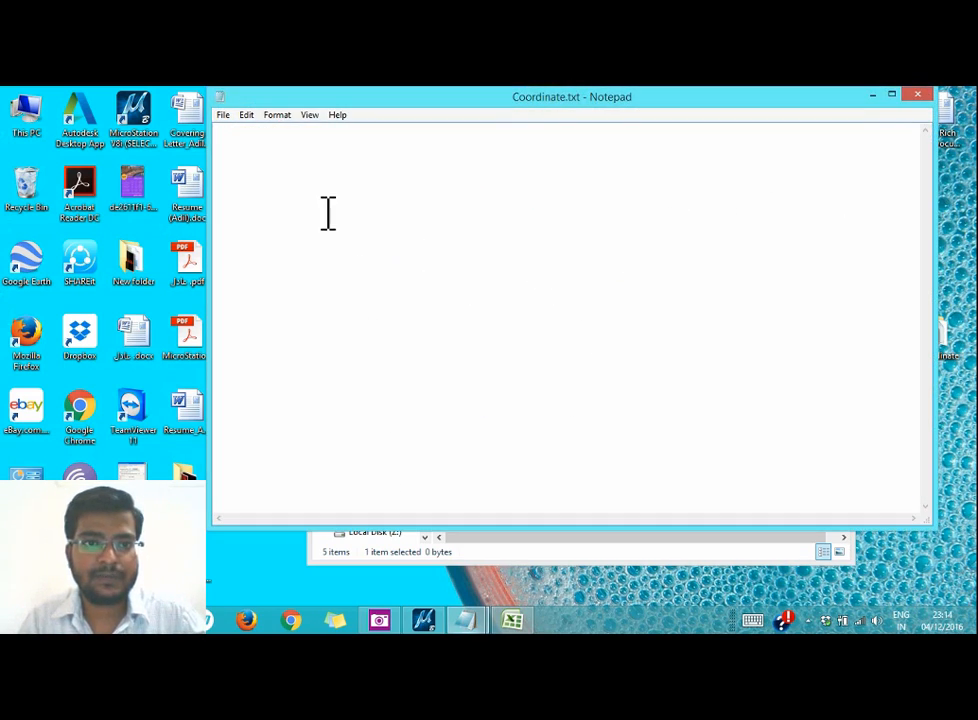
right_click(325, 190)
click(257, 244)
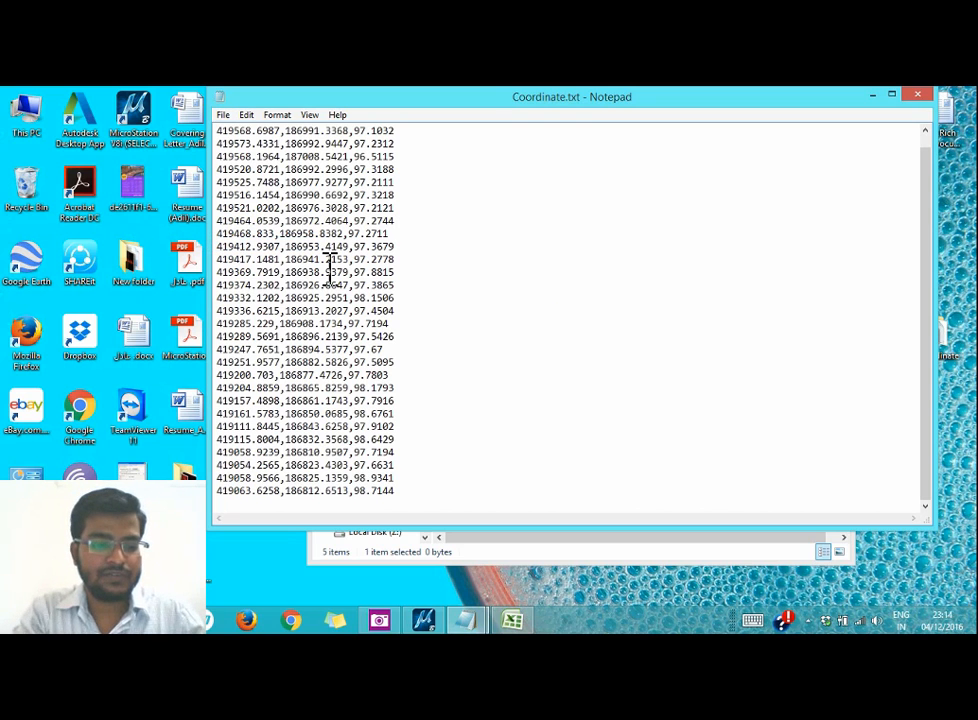
key(ctrl+s)
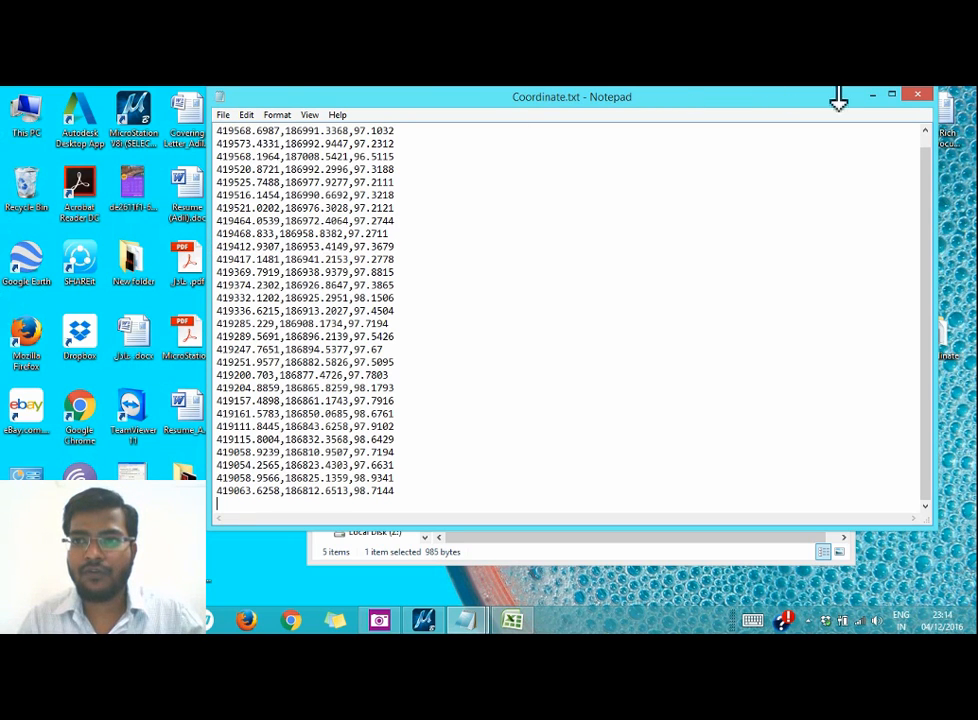
click(917, 96)
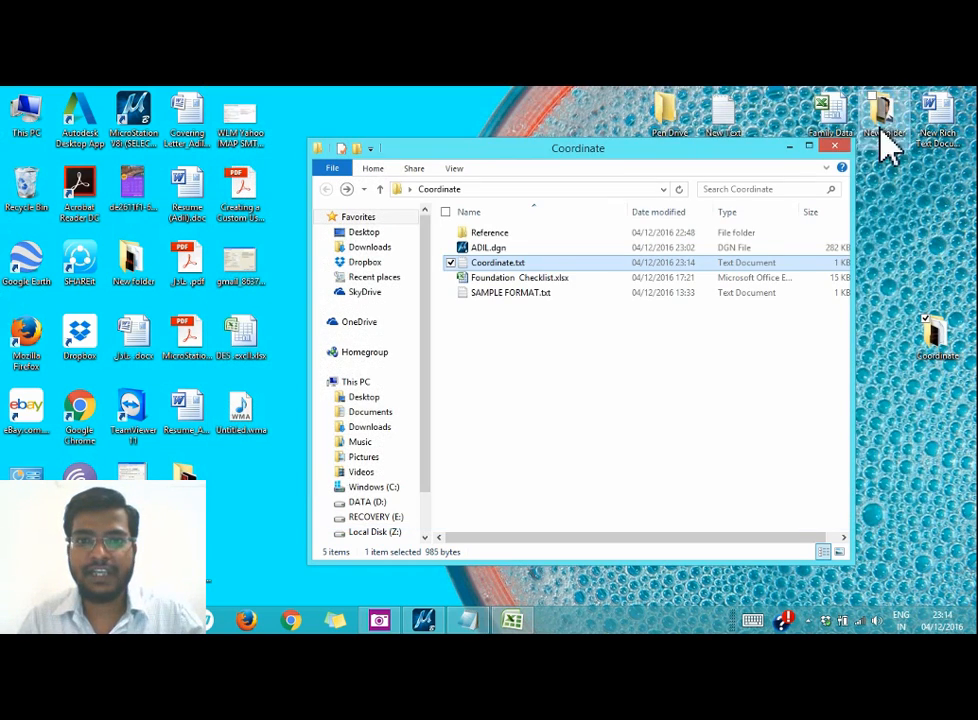
double_click(550, 264)
click(921, 97)
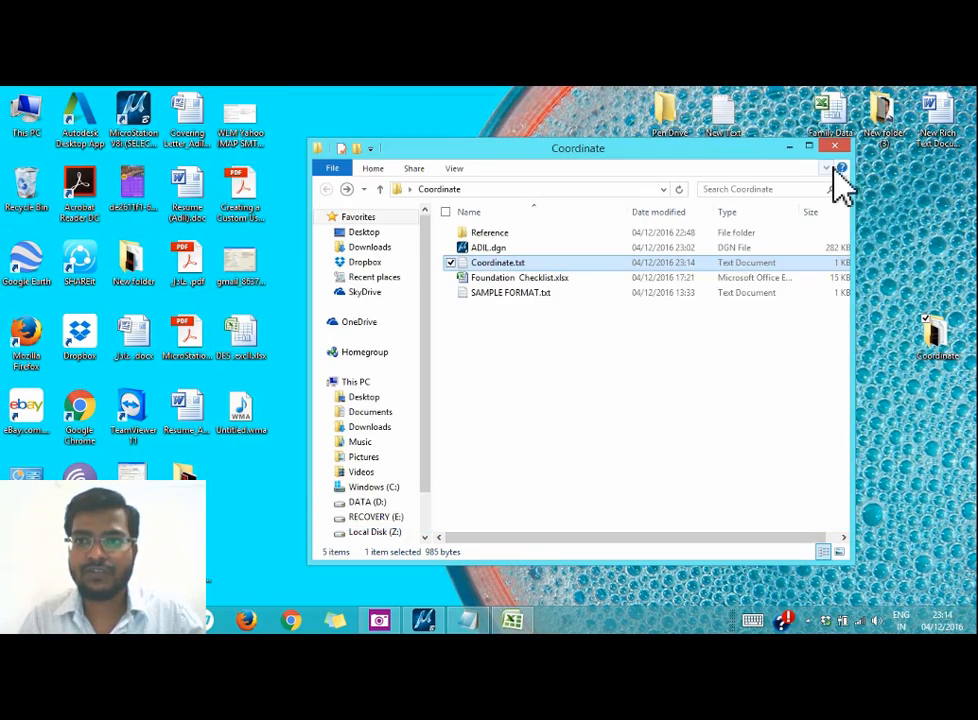
- Switch to MicroStation and look at the Import Coordinates options and its file selection
click(790, 147)
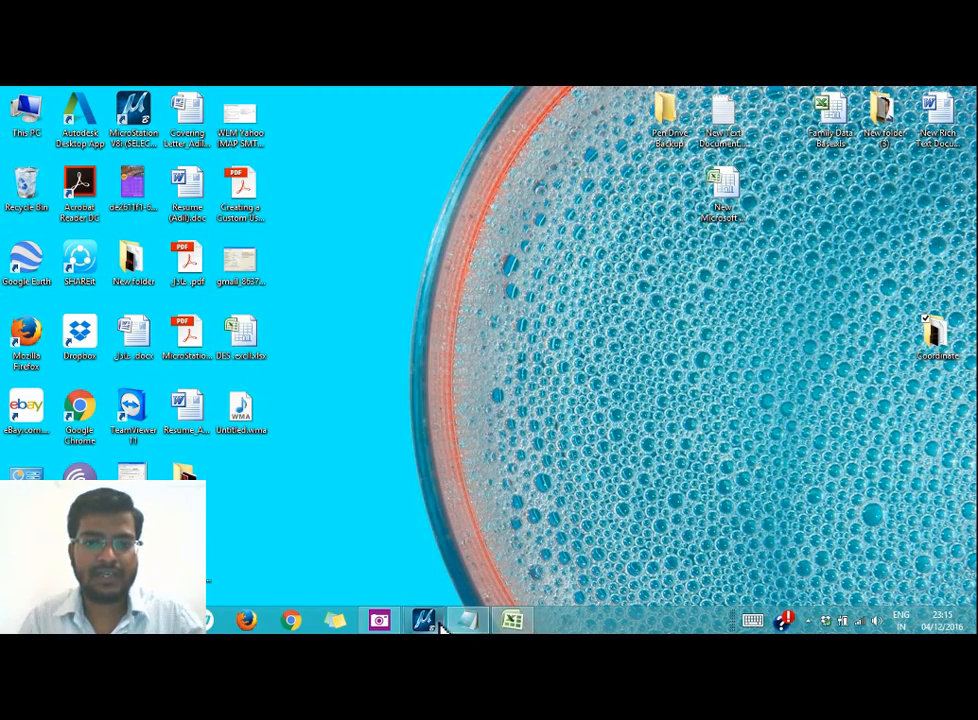
click(424, 620)
scroll(595, 258, down, 2)
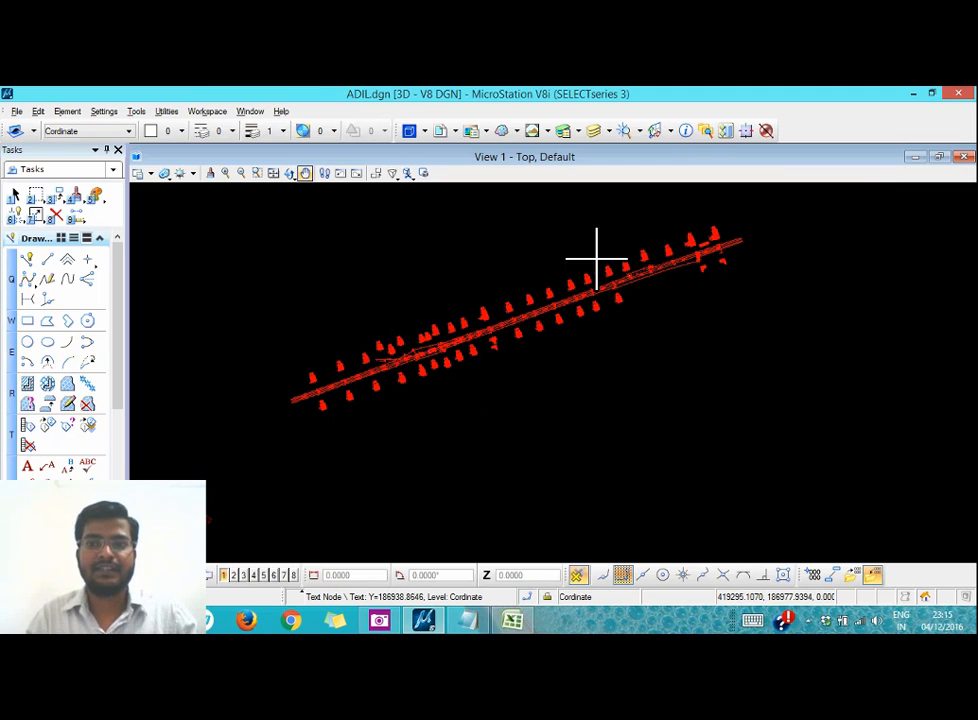
click(872, 576)
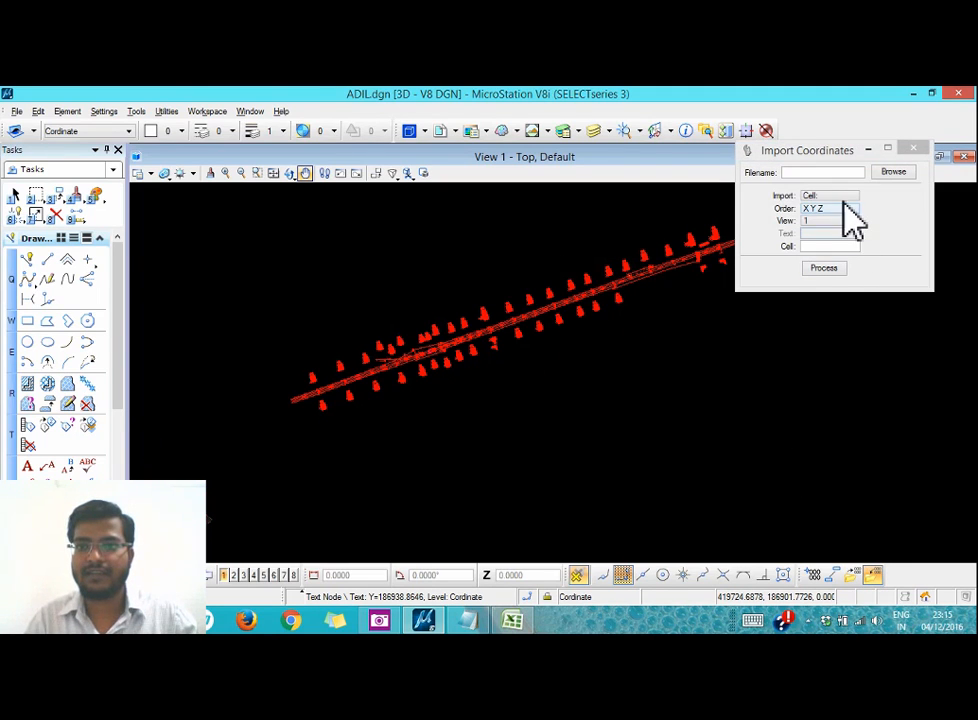
click(900, 171)
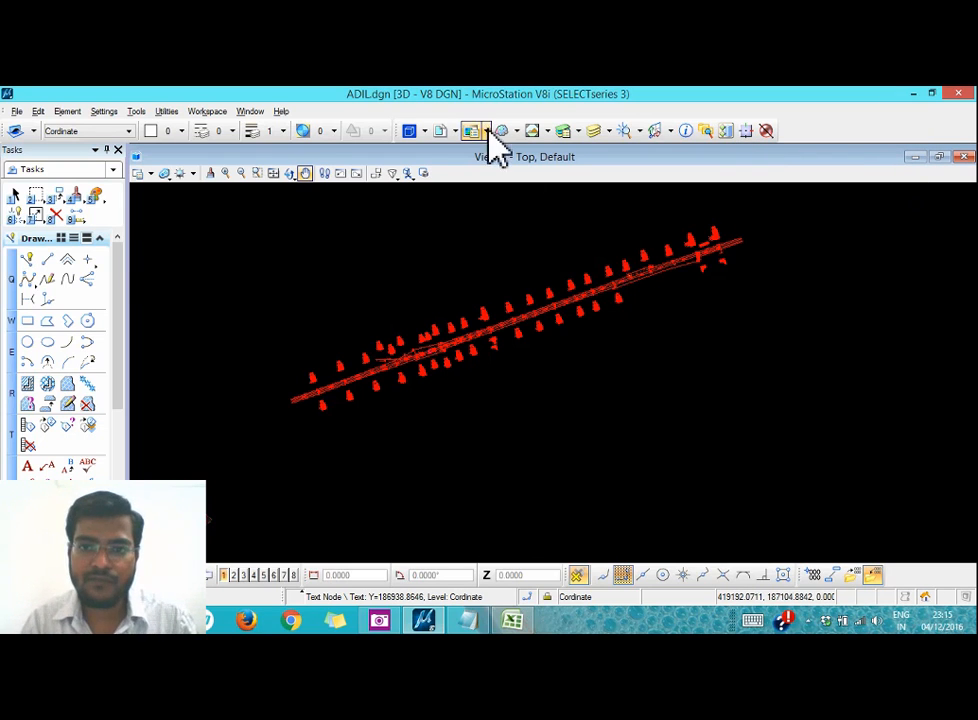
- Place a green circle (colour 2) with a 0.6250 radius in the empty area above the track lines
scroll(635, 277, up, 4)
scroll(635, 300, down, 2)
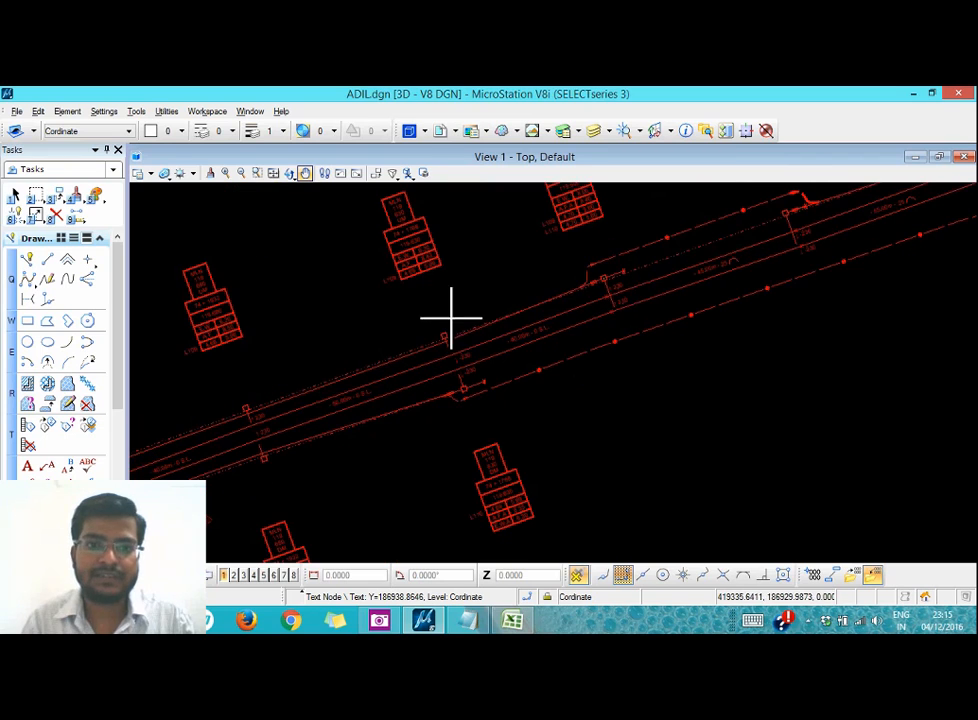
click(27, 342)
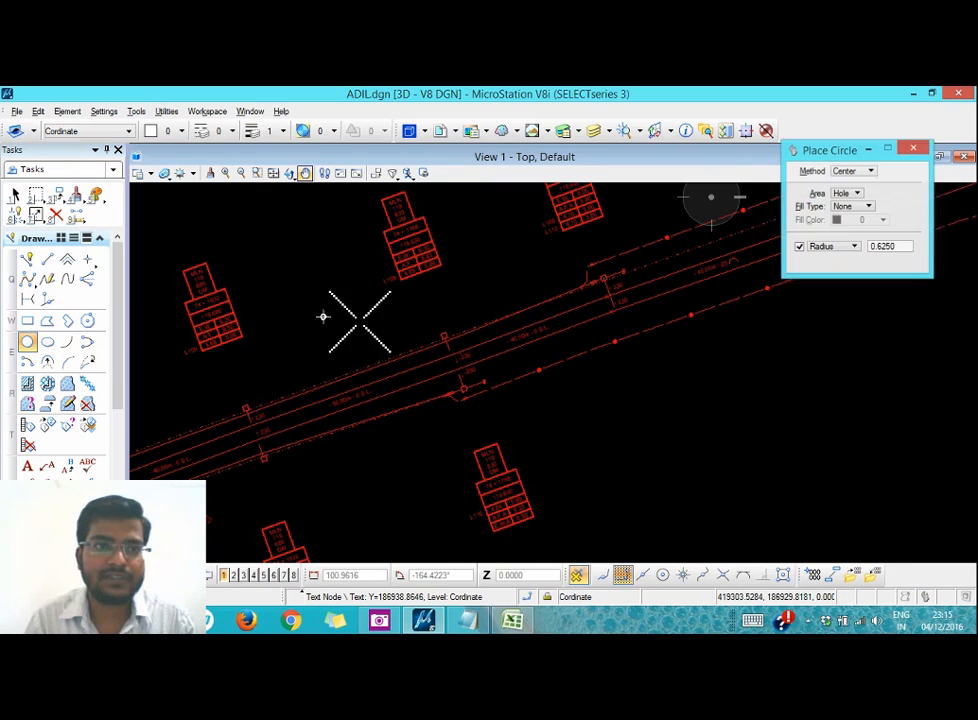
click(180, 131)
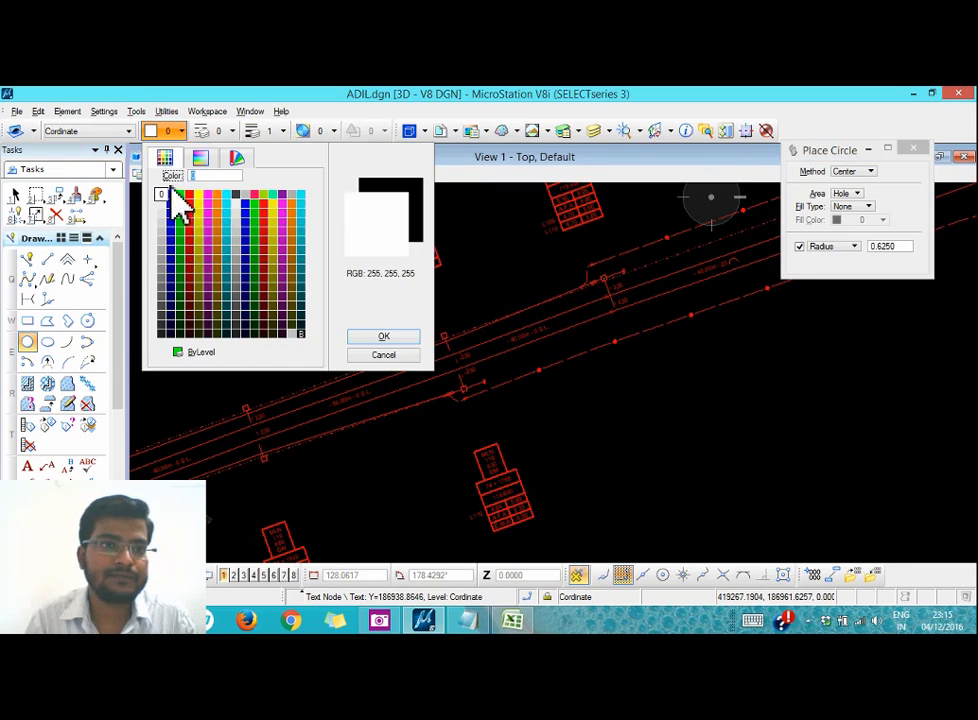
click(193, 353)
scroll(476, 330, up, 3)
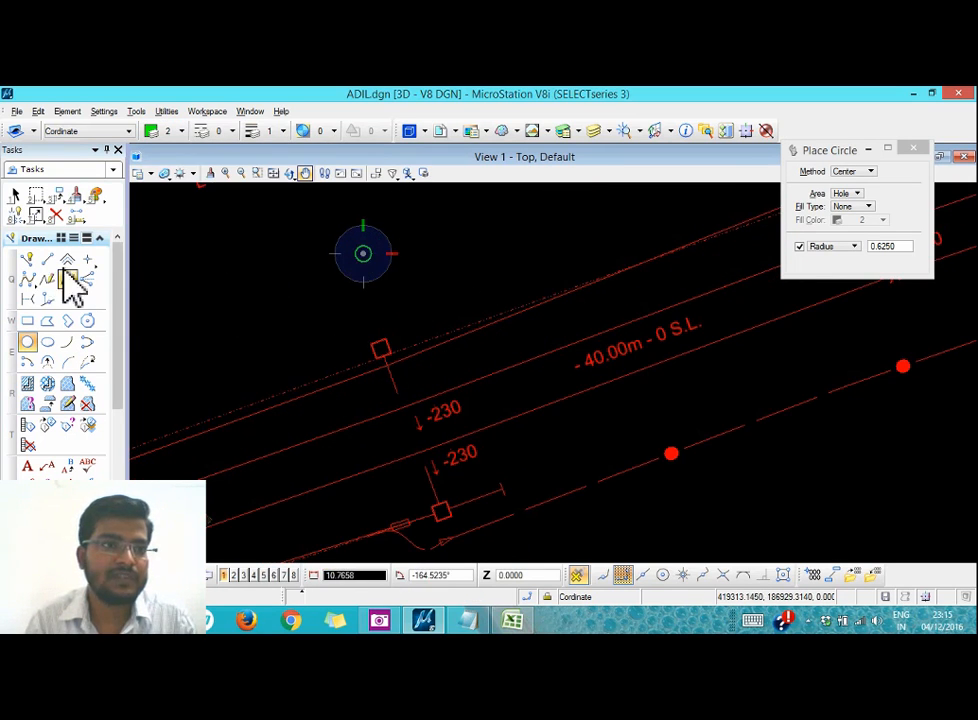
click(15, 195)
- Place an orthogonal block 1.25 by 1.25 beside the green circle
click(31, 323)
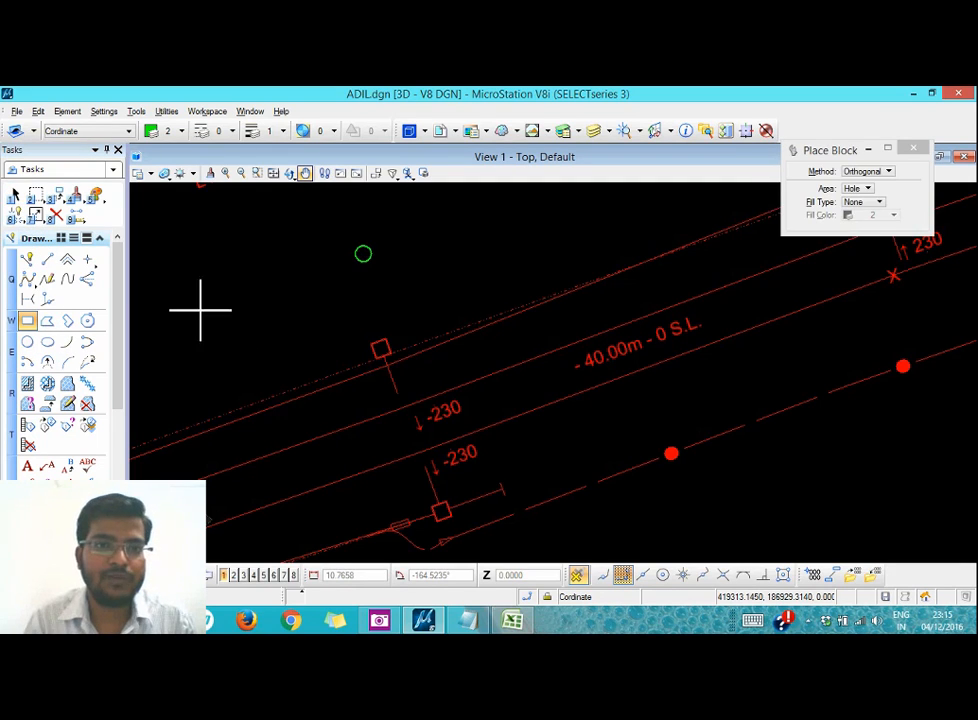
click(289, 267)
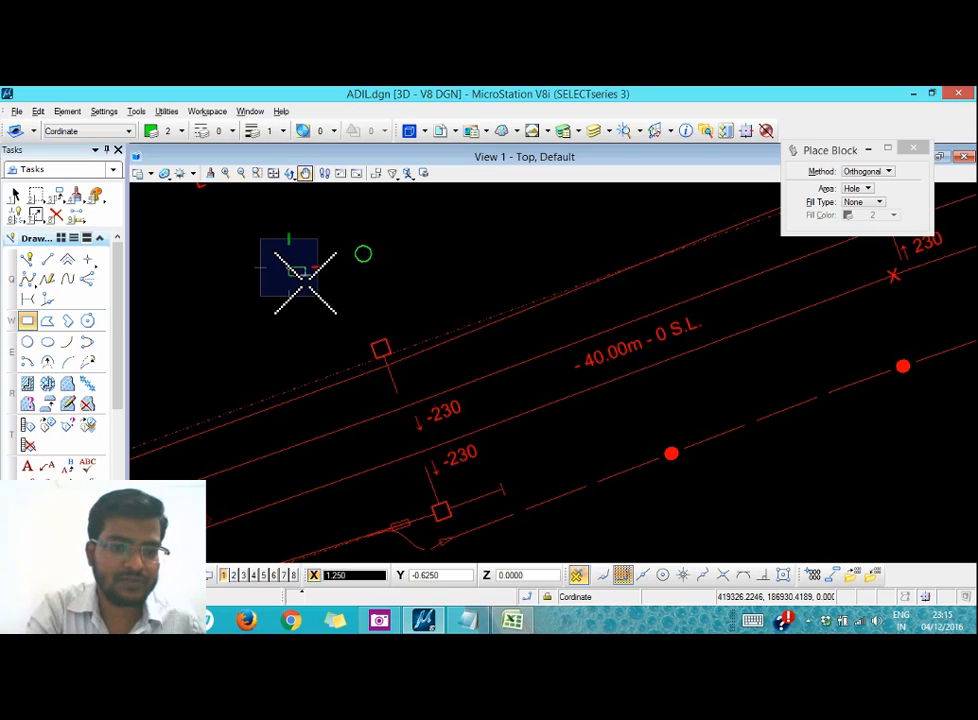
key(Tab)
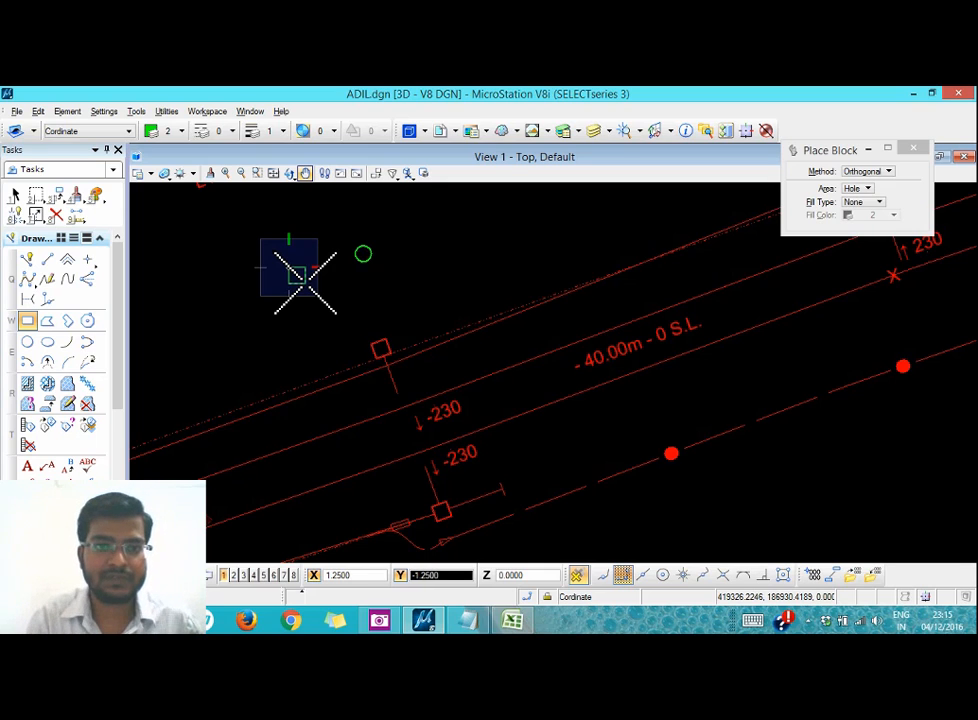
click(338, 295)
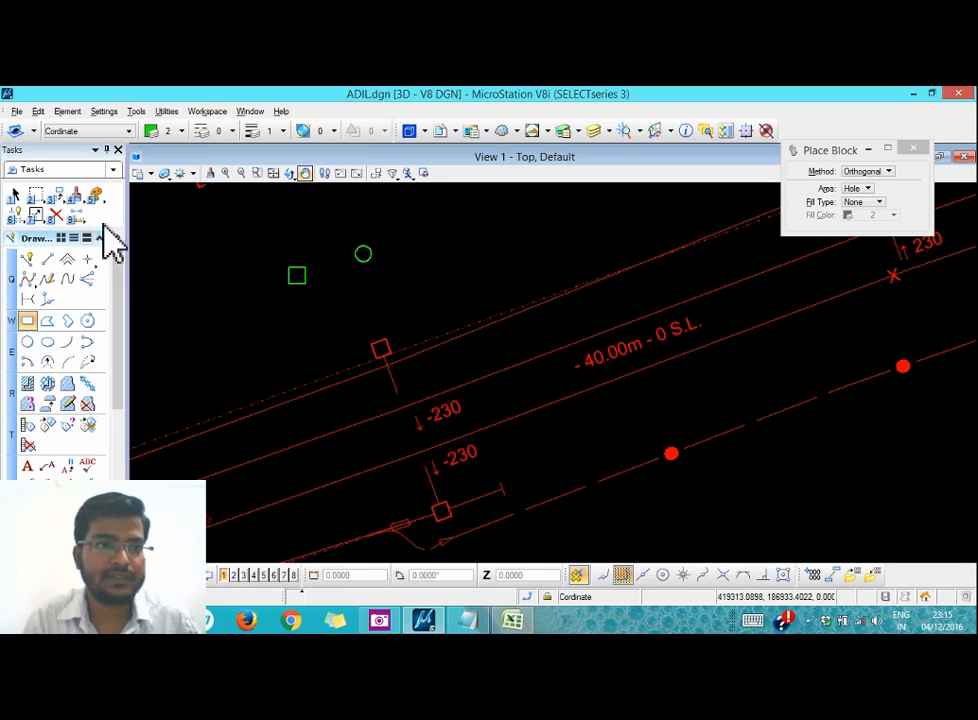
- Move the green square by its centre onto the centre of the circle using the Center snap
click(15, 194)
click(298, 276)
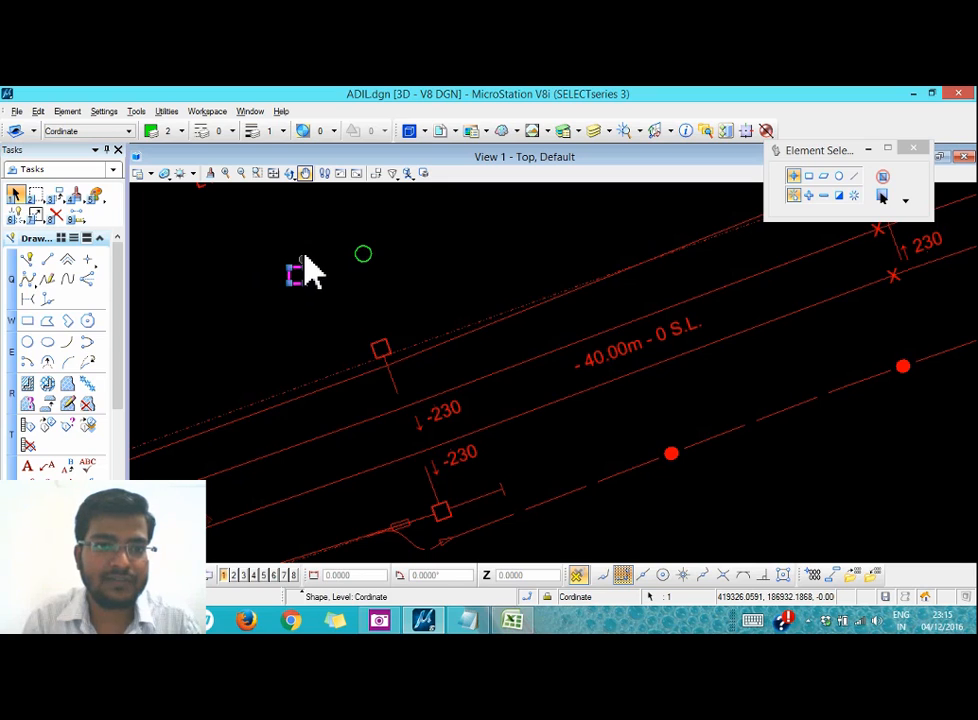
right_click(305, 250)
click(338, 271)
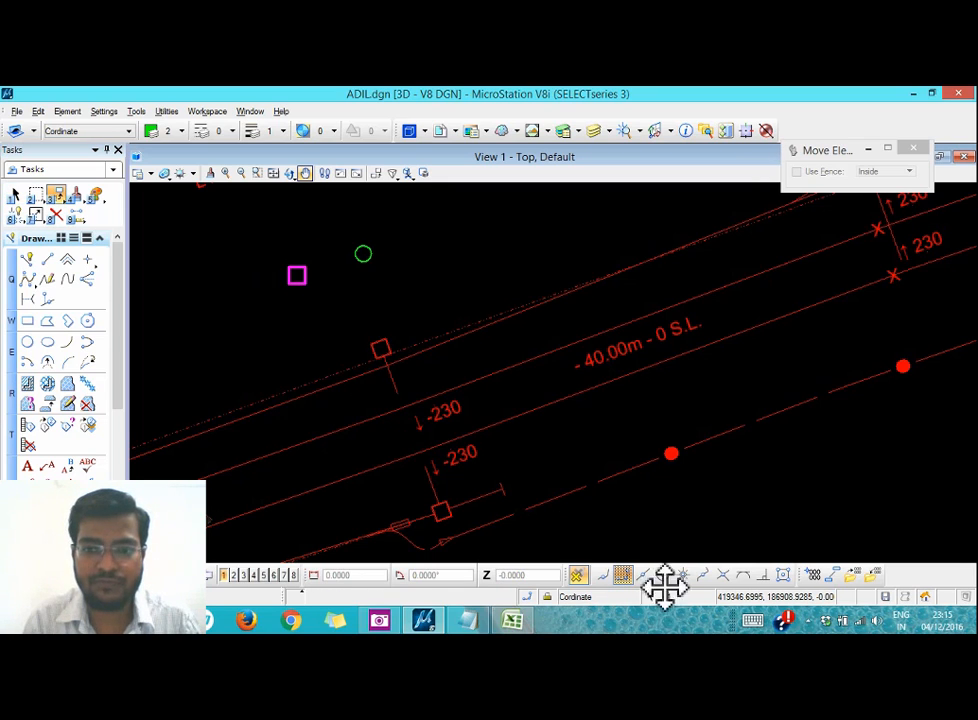
click(297, 277)
click(663, 575)
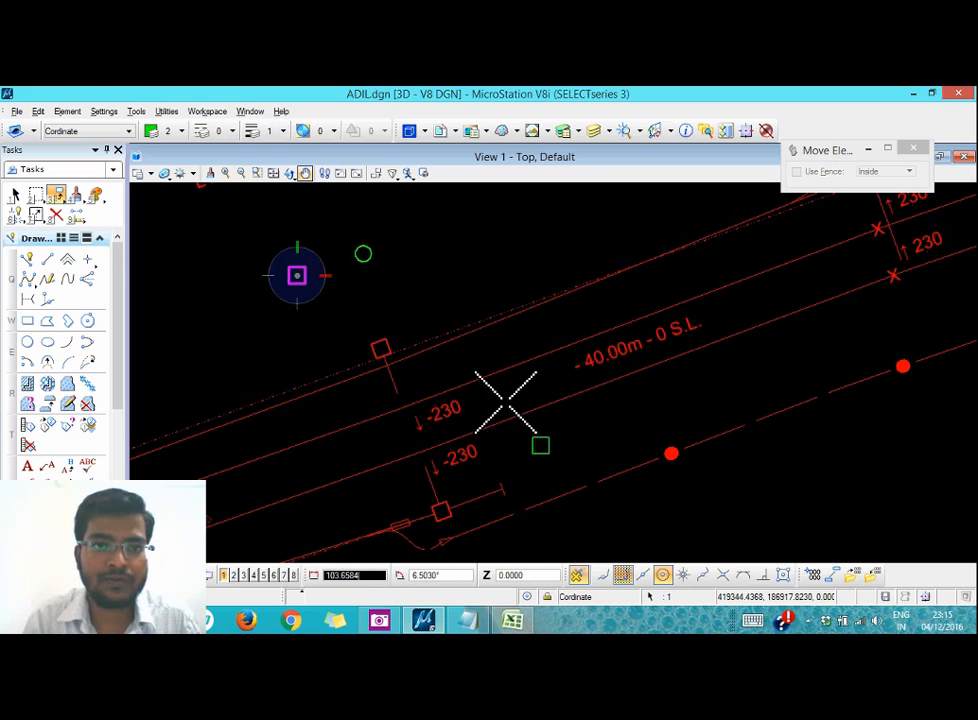
click(365, 254)
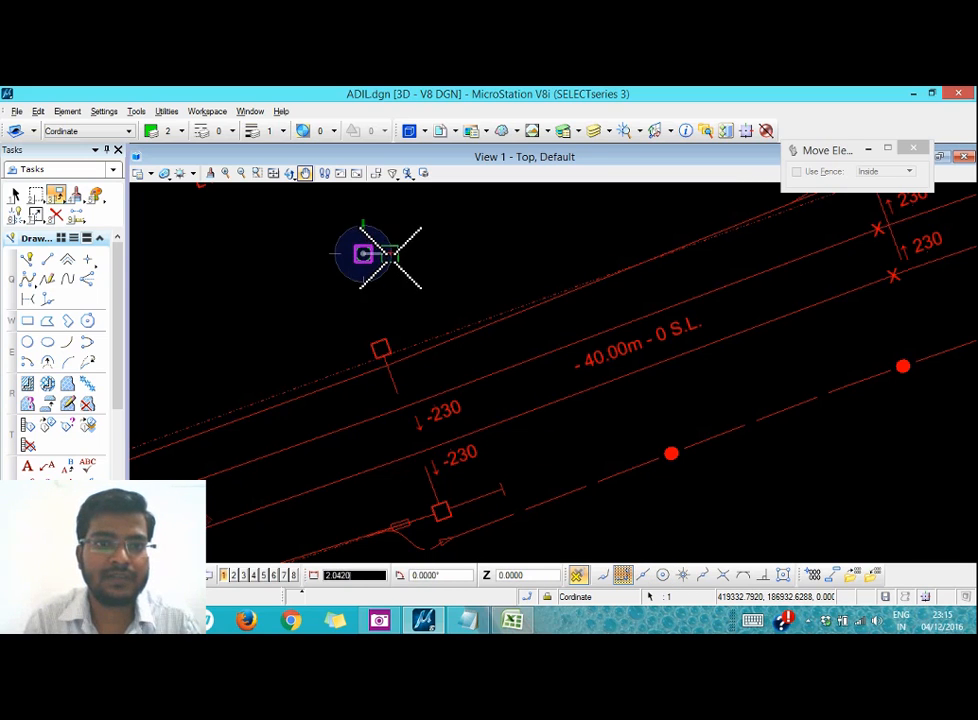
key(Escape)
- Place the text "XYZ", 0.3000 high and wide, just below the square around the circle
scroll(338, 280, up, 3)
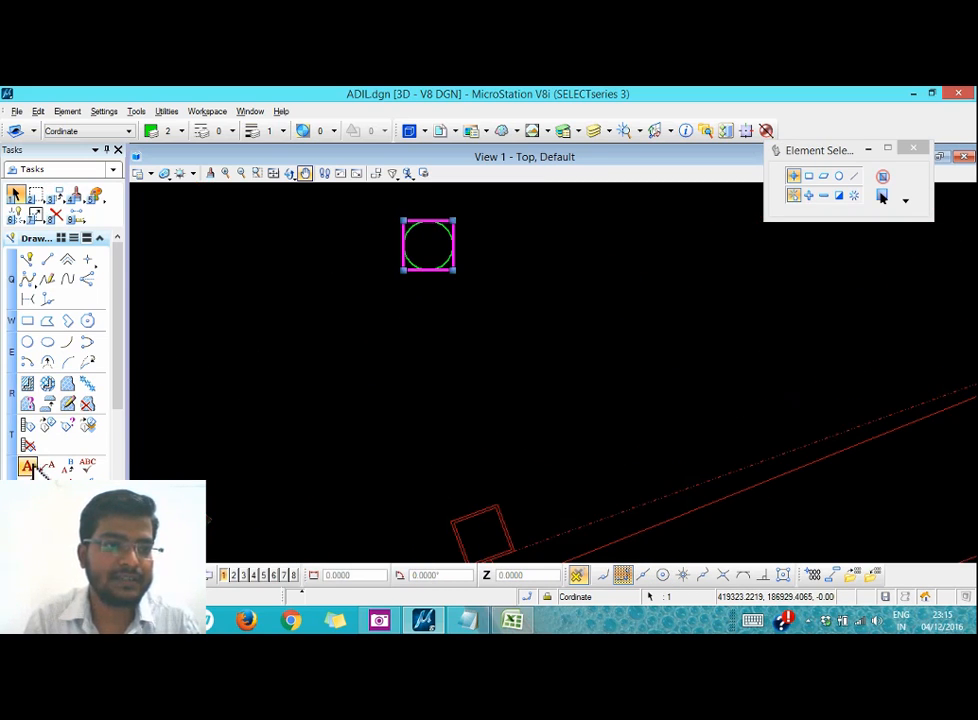
click(29, 467)
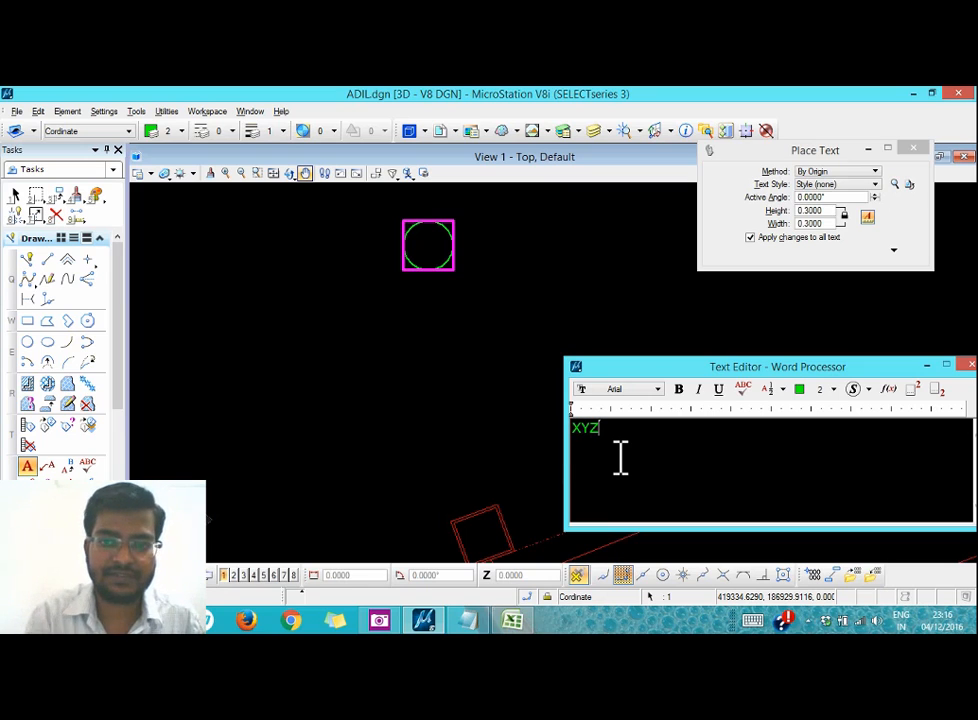
scroll(408, 273, up, 5)
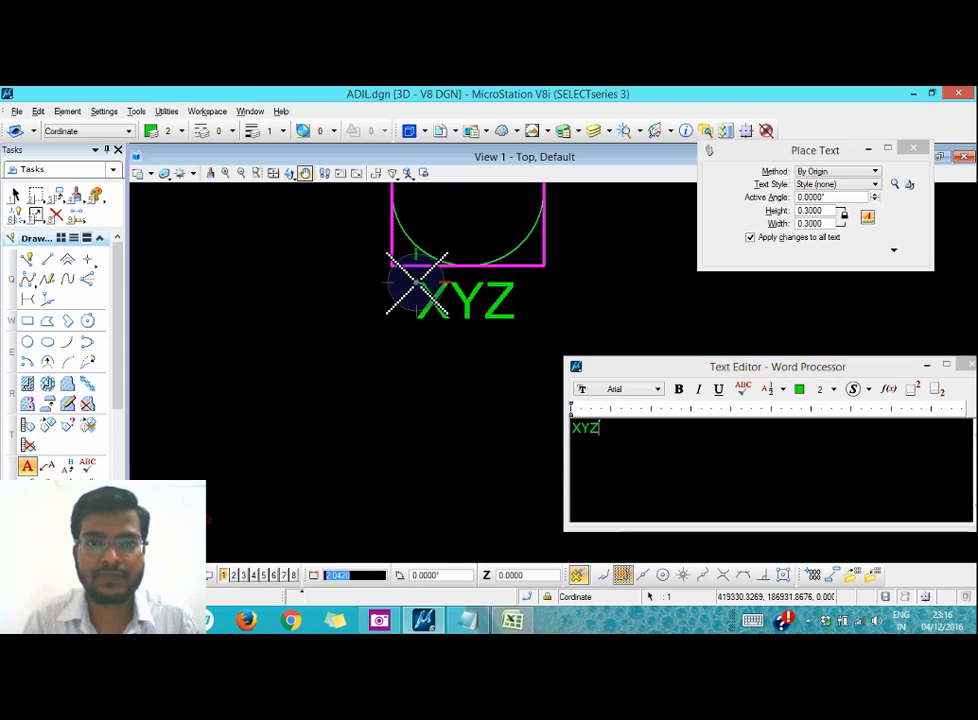
click(416, 283)
click(968, 368)
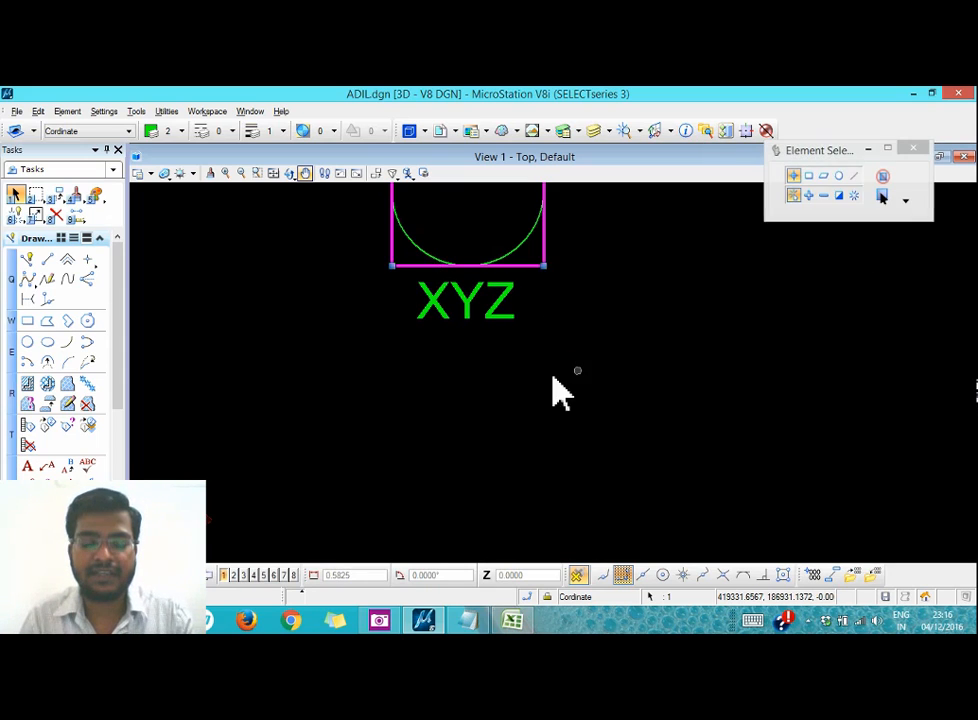
scroll(509, 400, down, 5)
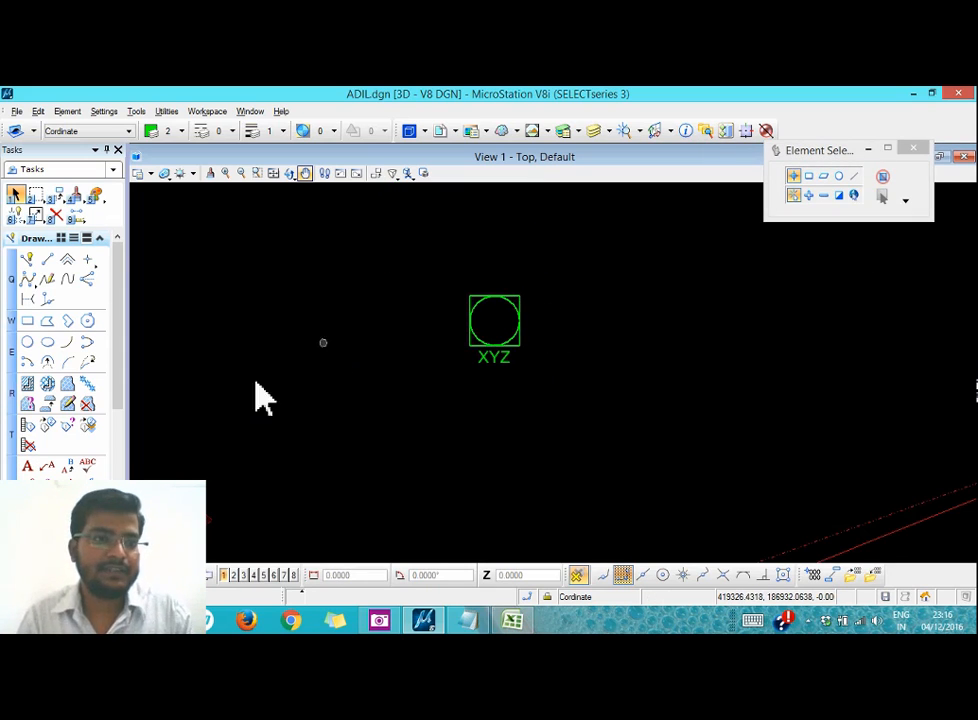
- Start a note and insert an Element Properties field in its text that references the circle
click(47, 467)
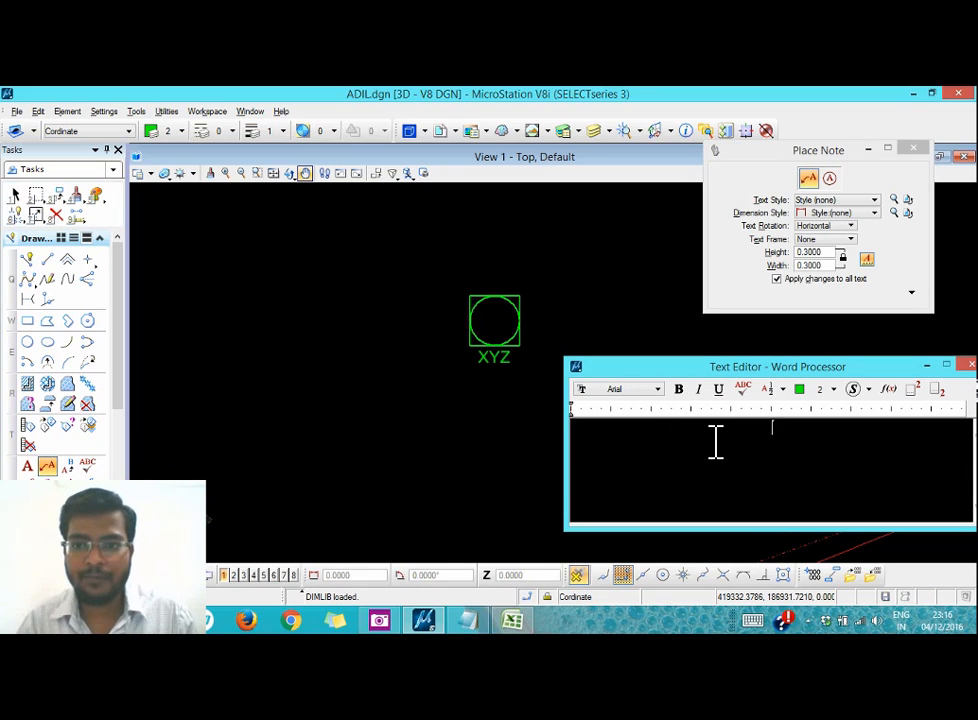
drag(722, 367, 718, 340)
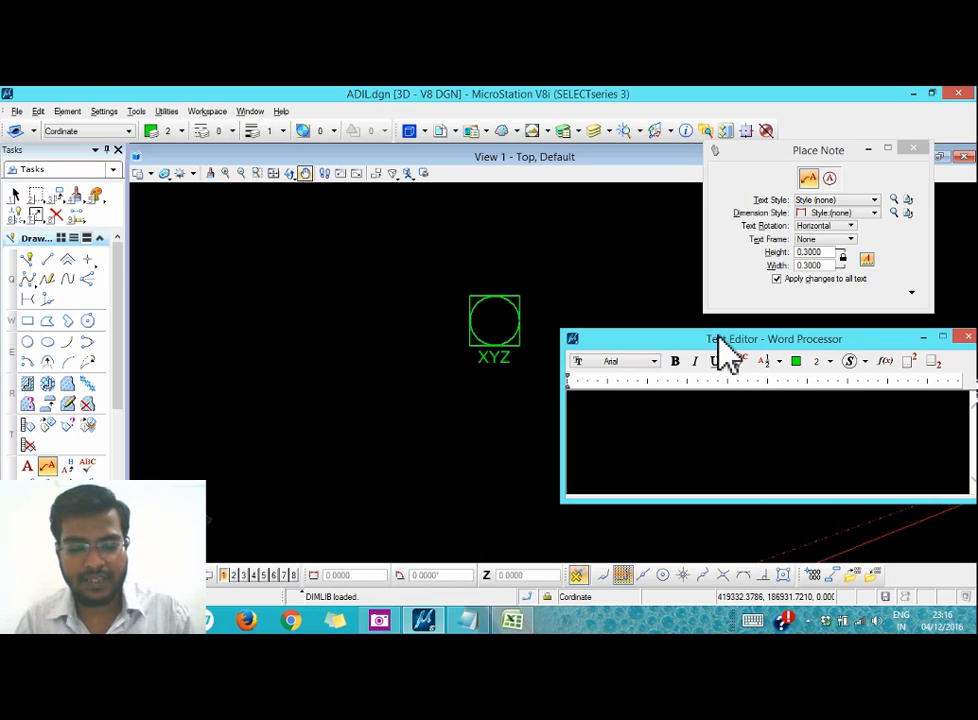
right_click(716, 430)
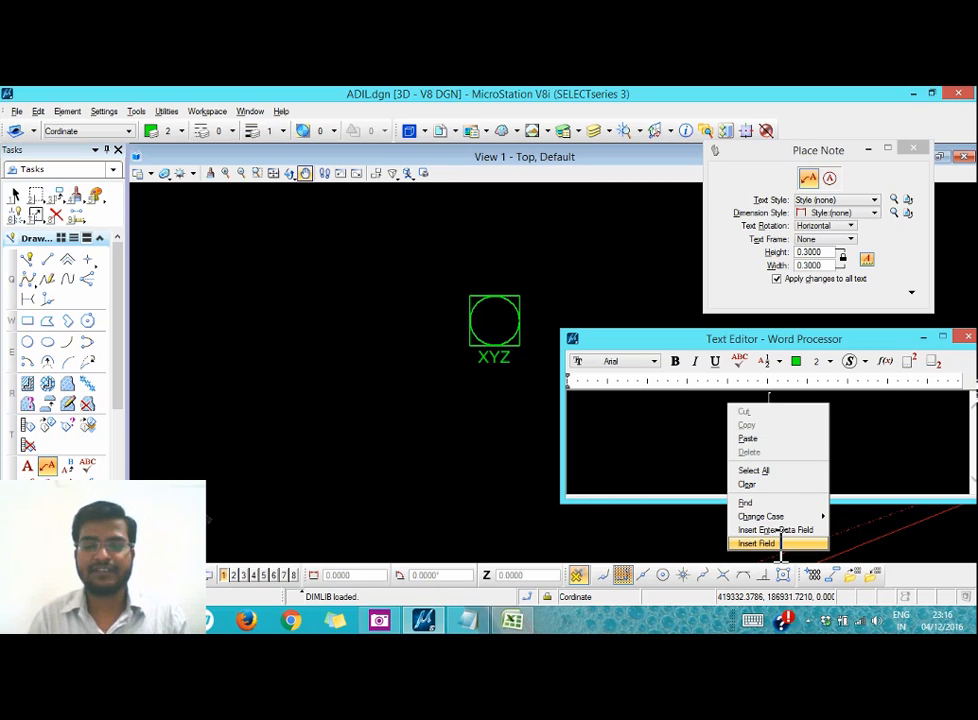
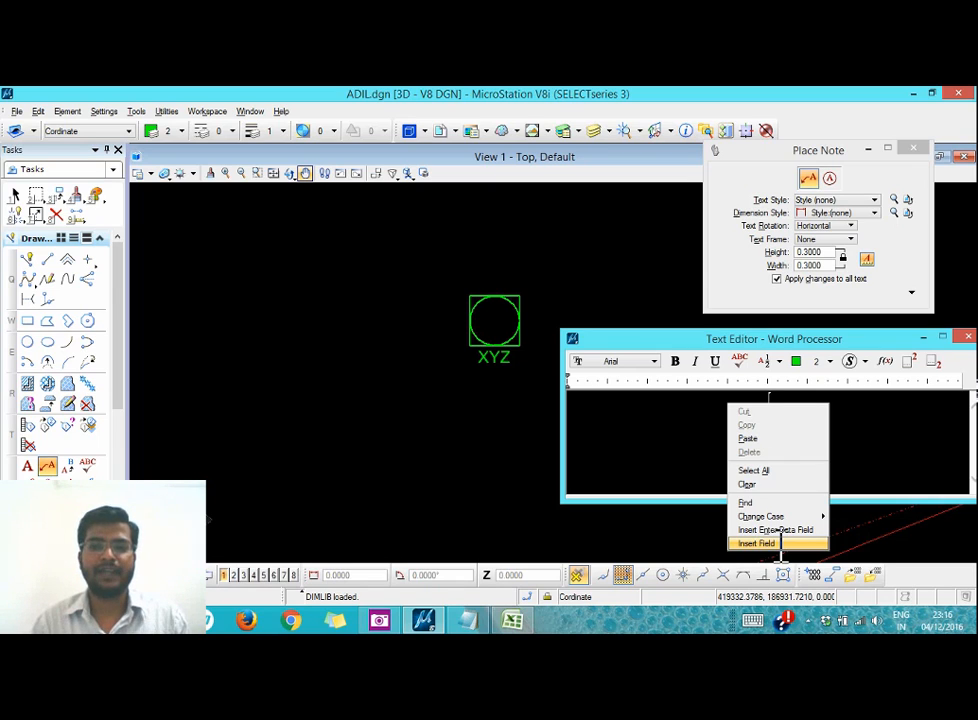
click(778, 543)
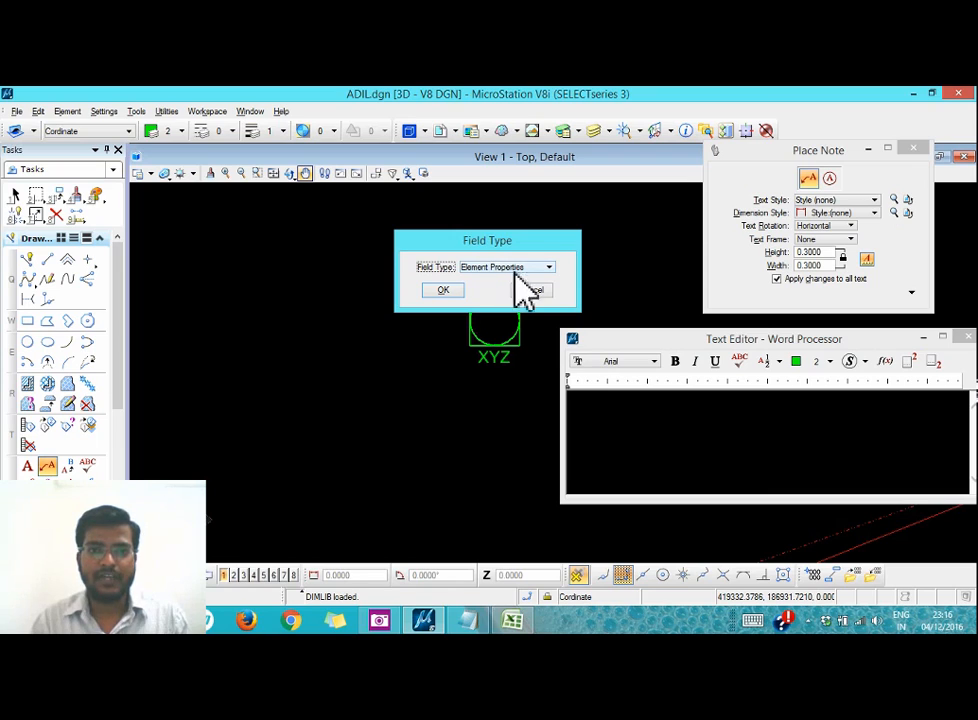
click(438, 290)
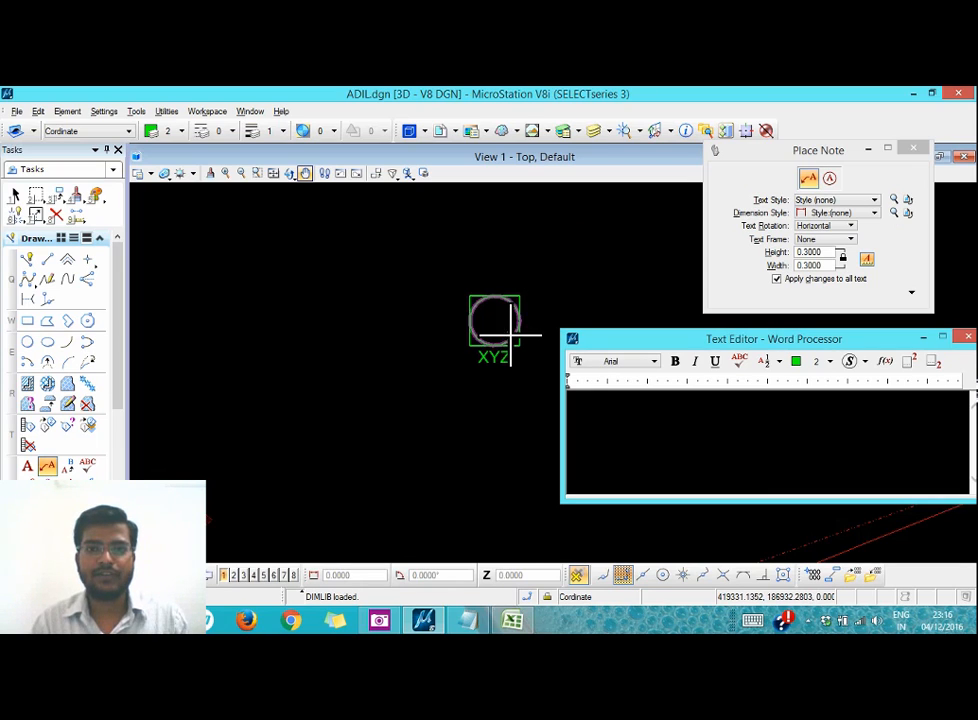
scroll(506, 331, up, 2)
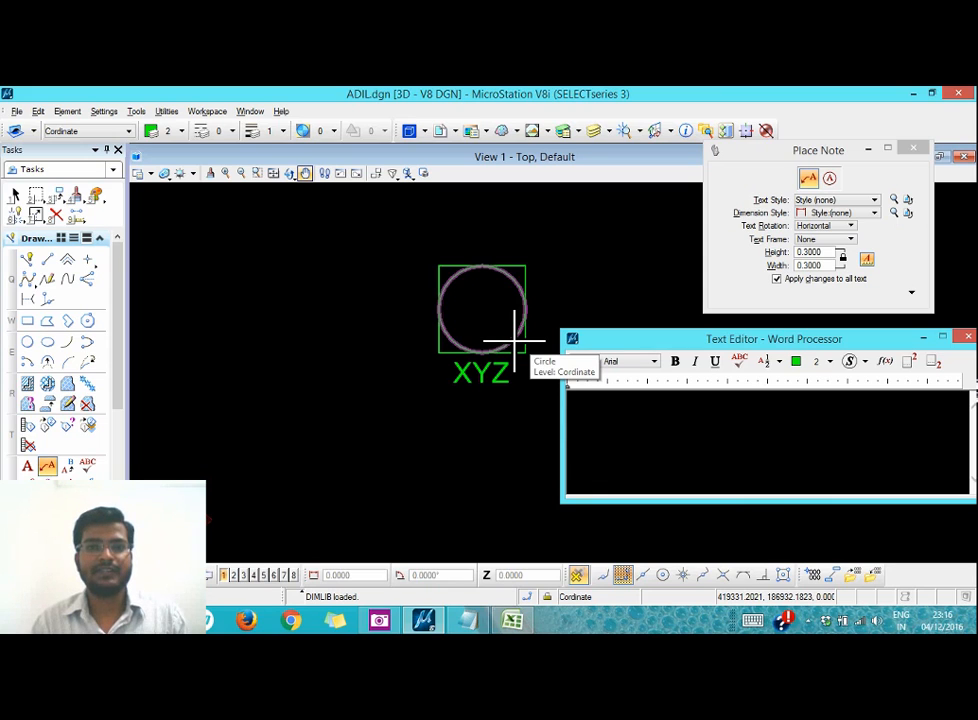
click(515, 334)
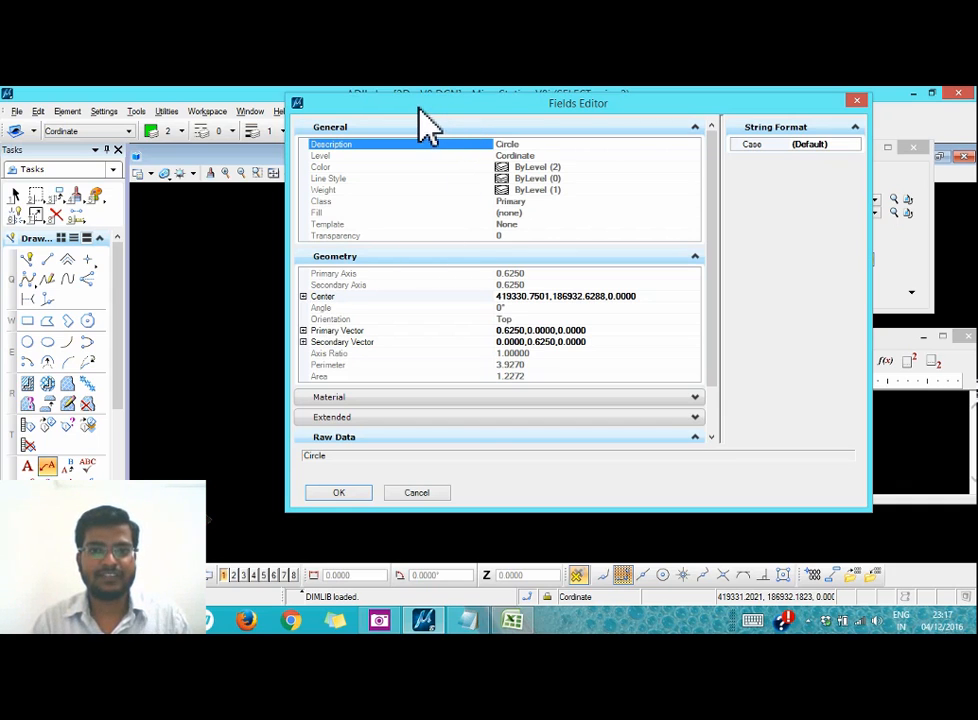
- Base the field on the circle's Center, with coordinate selection XYZ and the prefix "XYZ=", and insert it into the note
click(507, 297)
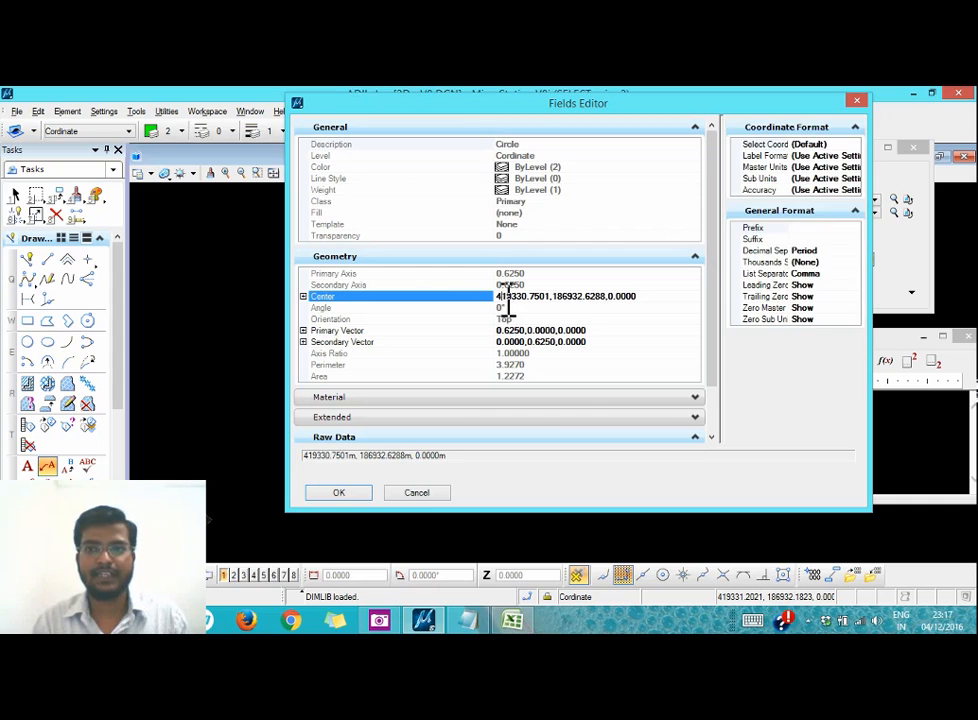
click(833, 145)
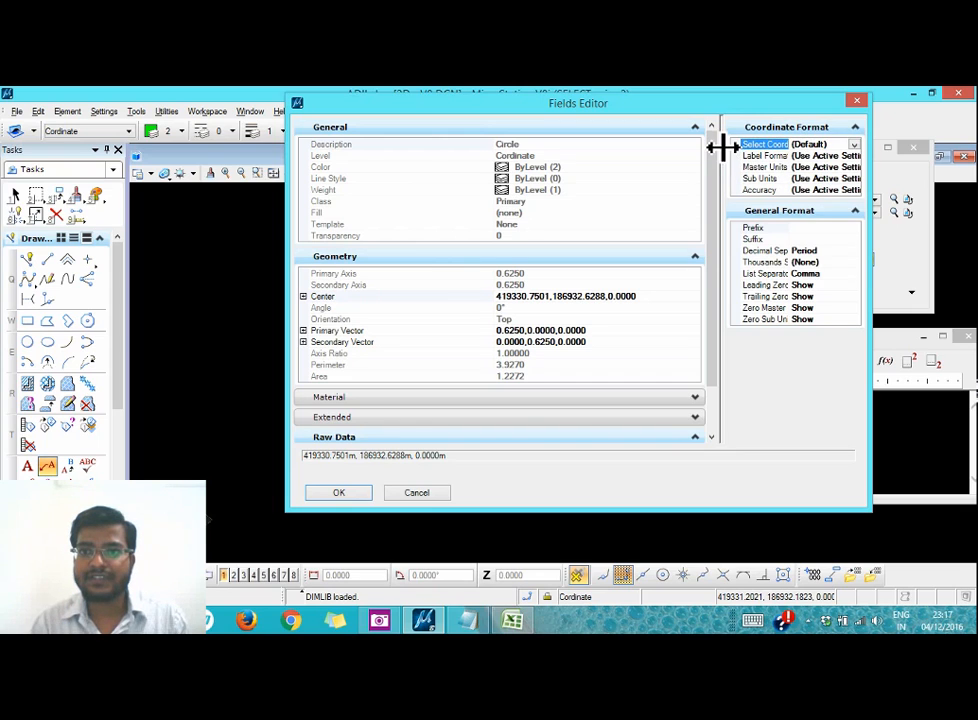
drag(720, 148, 679, 142)
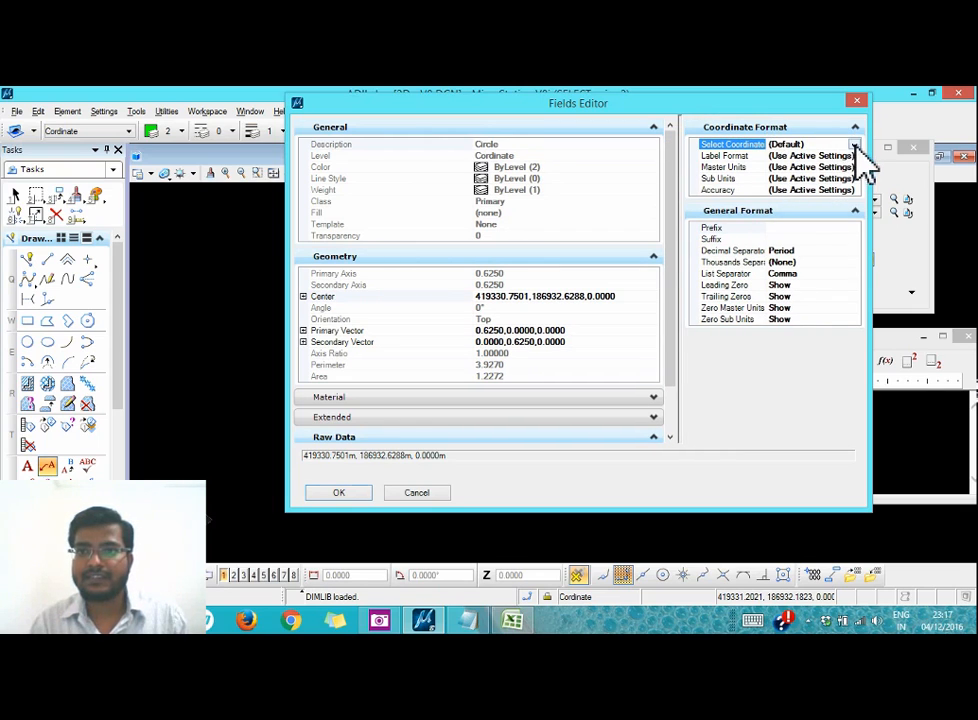
click(854, 146)
click(776, 167)
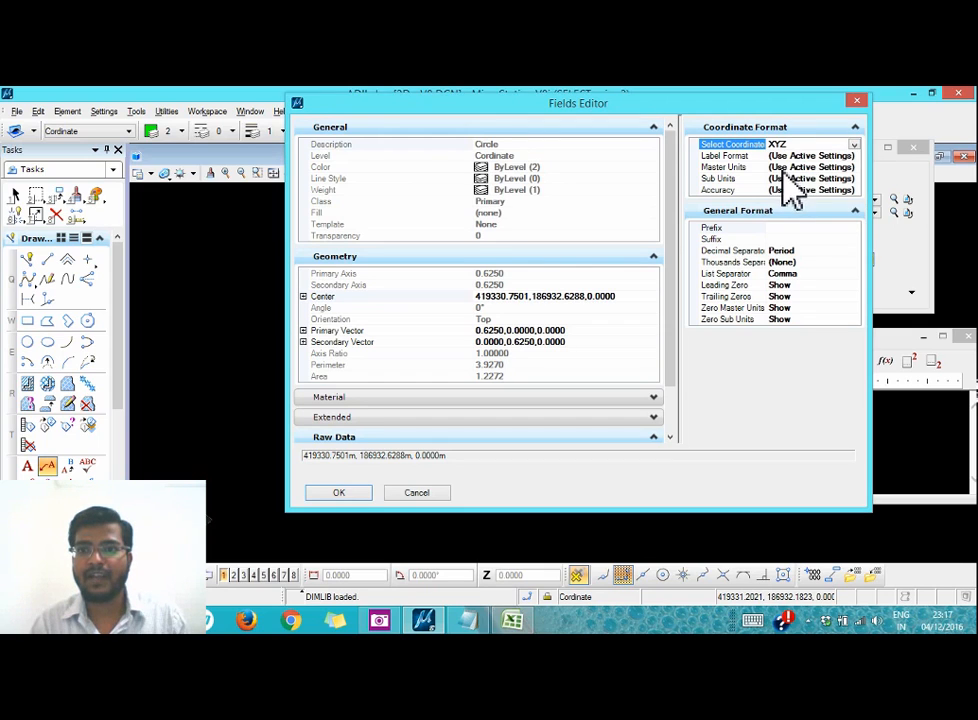
click(782, 228)
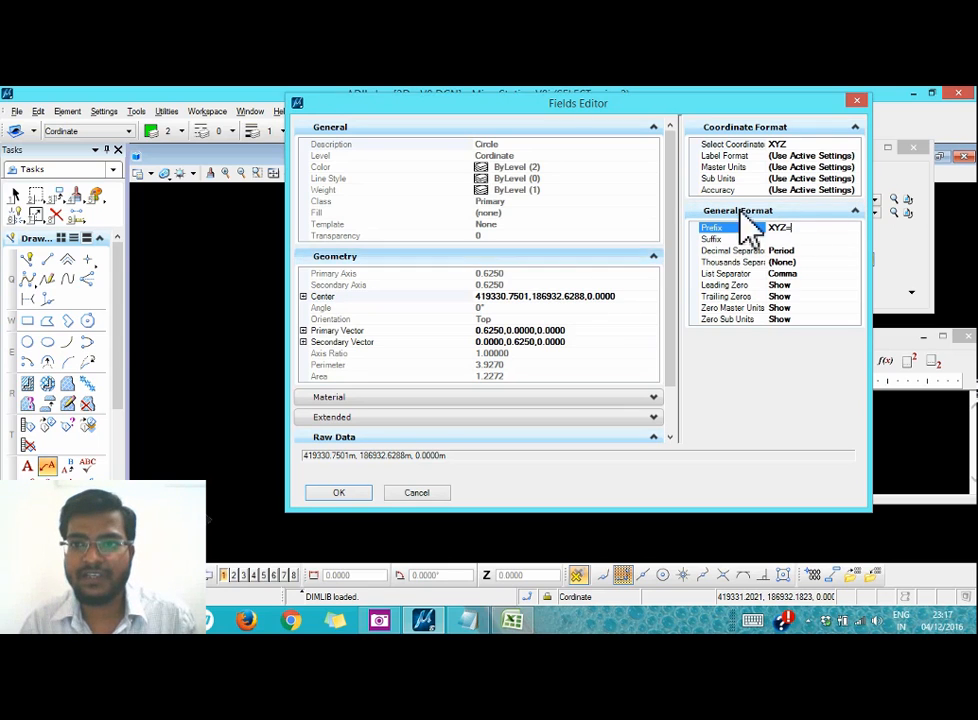
click(801, 143)
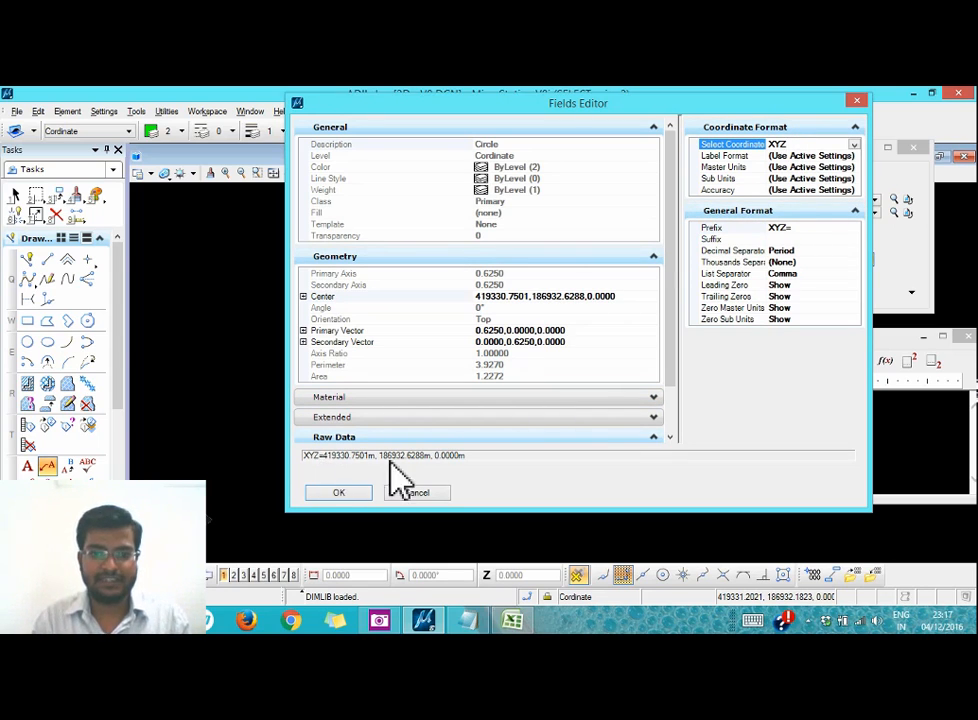
click(344, 494)
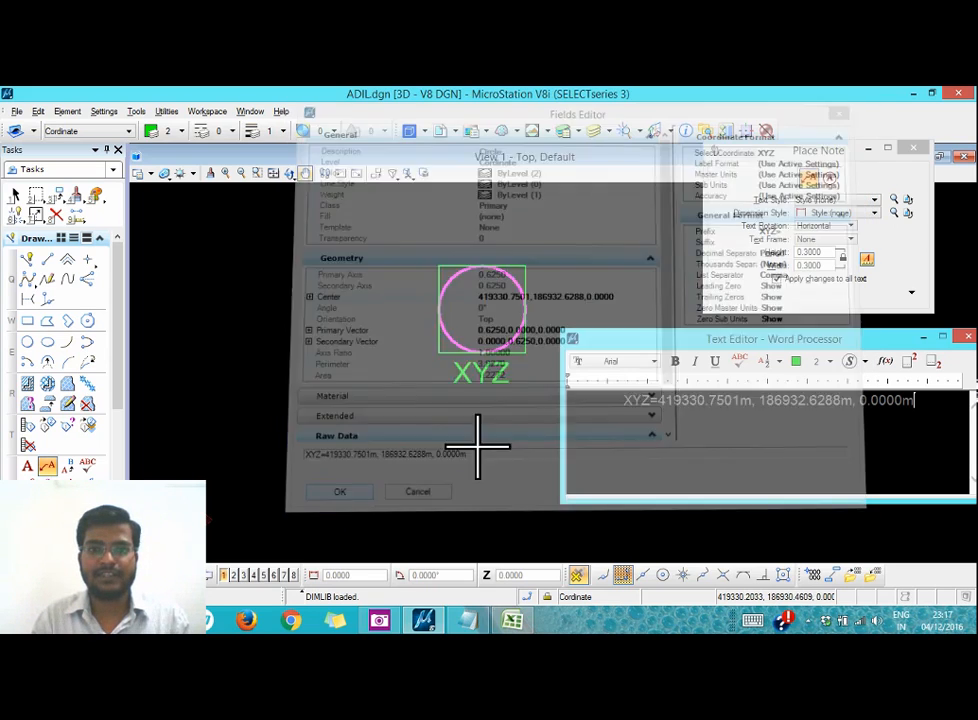
- Place the coordinate note with its arrow at the circle's centre and its elbow about 3.48 m away at about 78°
click(483, 312)
scroll(464, 376, down, 2)
scroll(489, 264, up, 1)
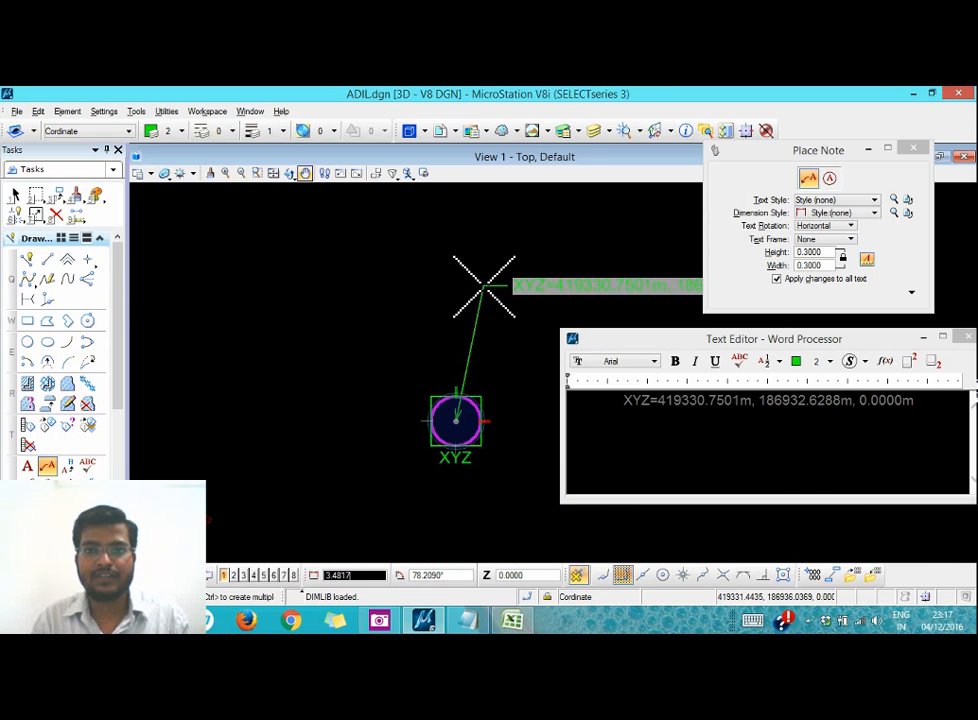
click(484, 286)
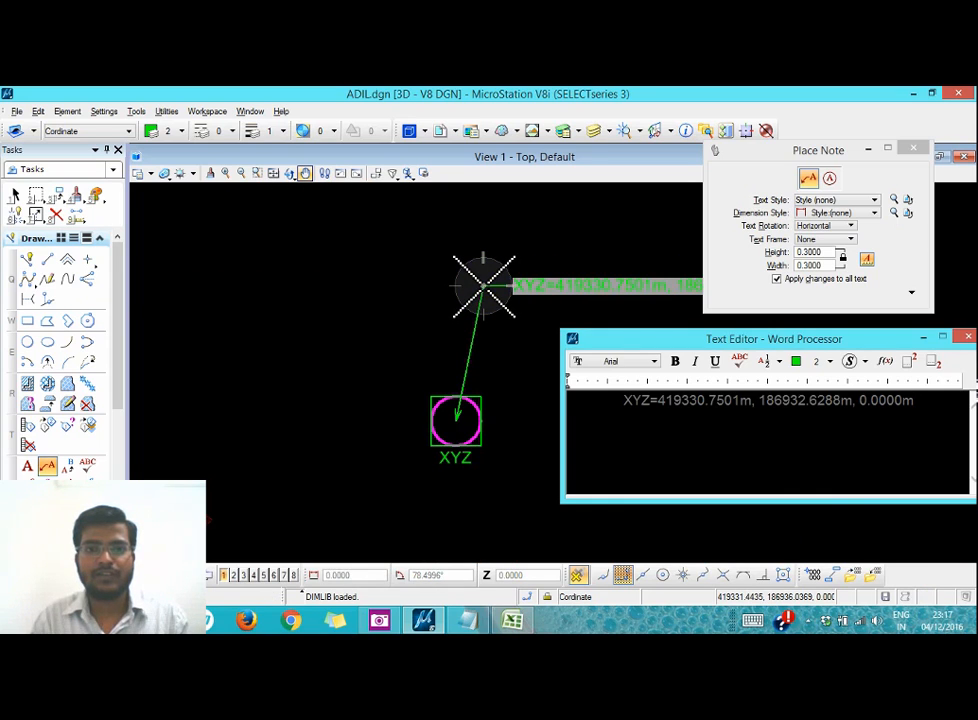
click(15, 194)
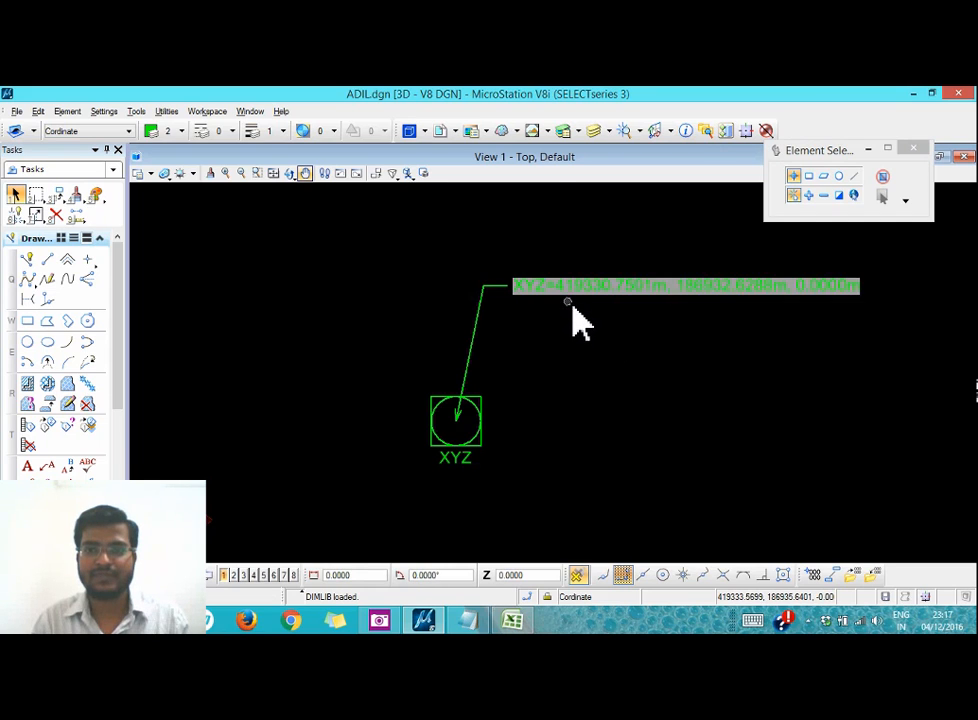
- Move the circle, square, XYZ text and note together by the circle's centre to about 419336.64, 186937.91, beside the L109 table
scroll(581, 323, down, 4)
drag(575, 358, 531, 284)
scroll(540, 366, up, 3)
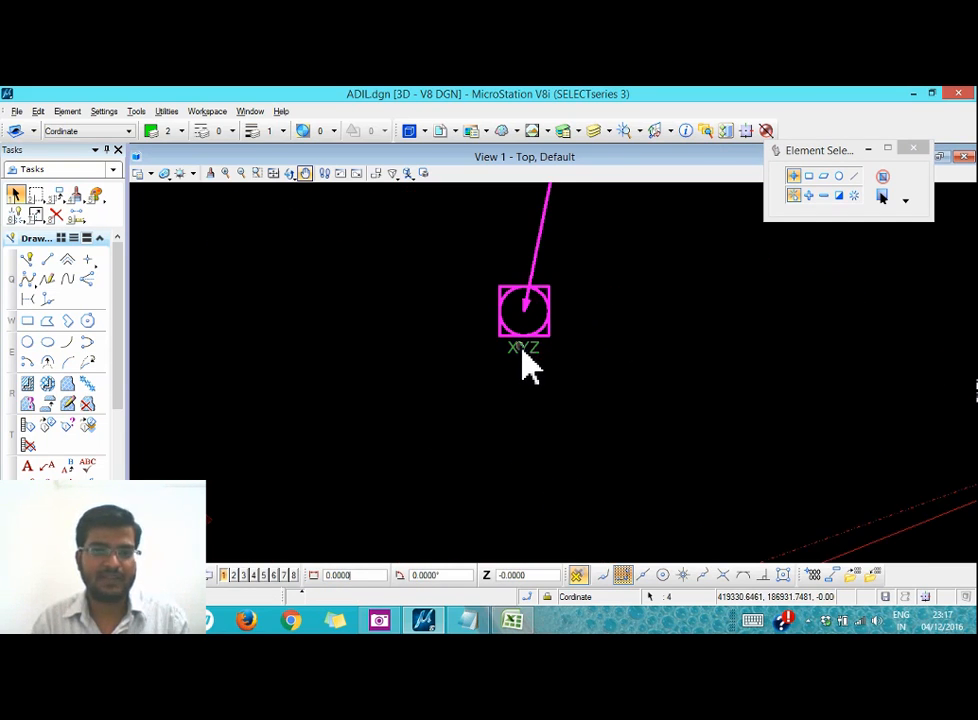
right_click(601, 343)
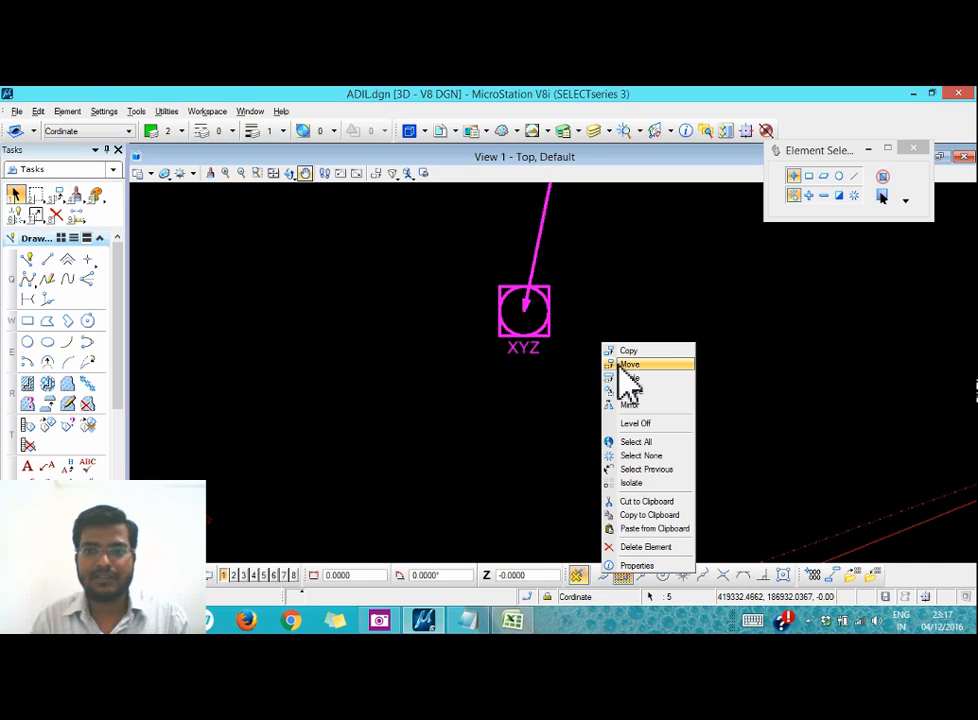
click(619, 367)
scroll(528, 371, down, 2)
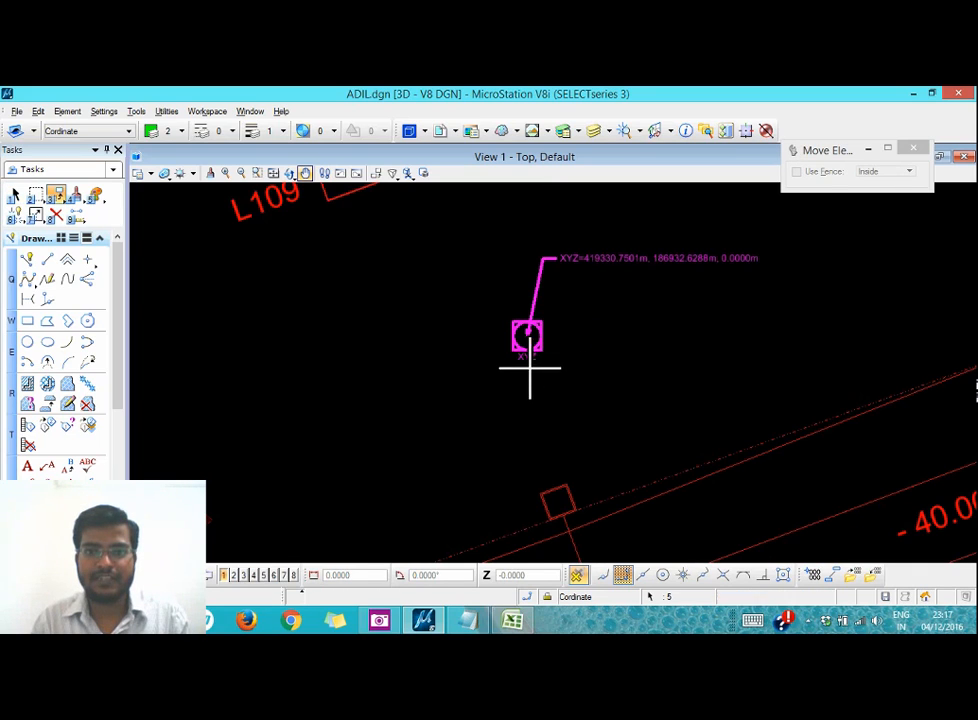
click(629, 266)
scroll(629, 266, up, 2)
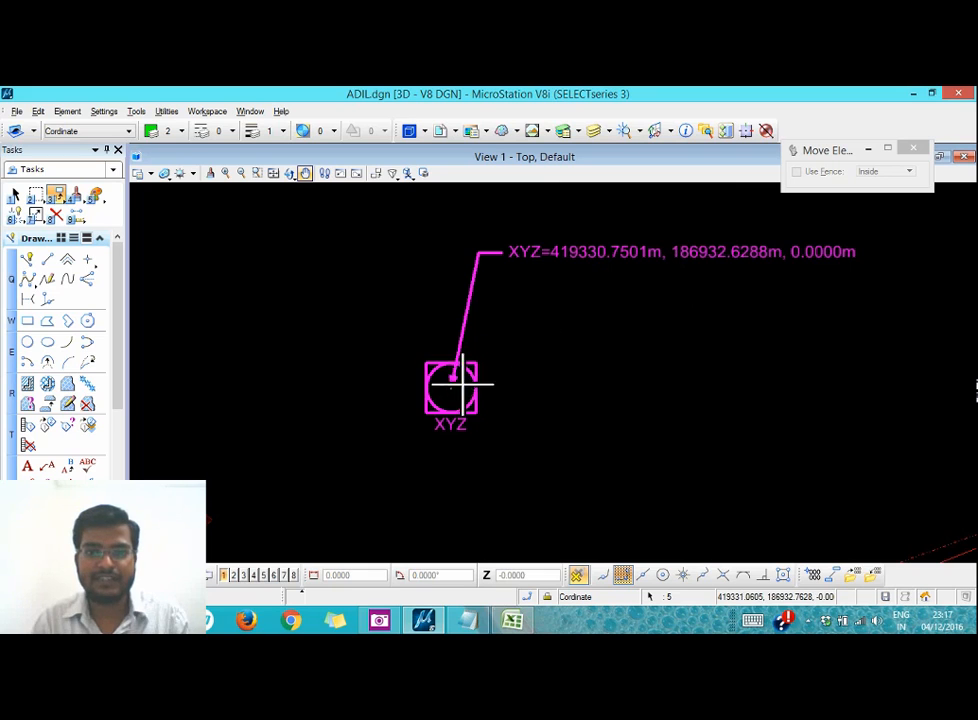
scroll(458, 388, down, 3)
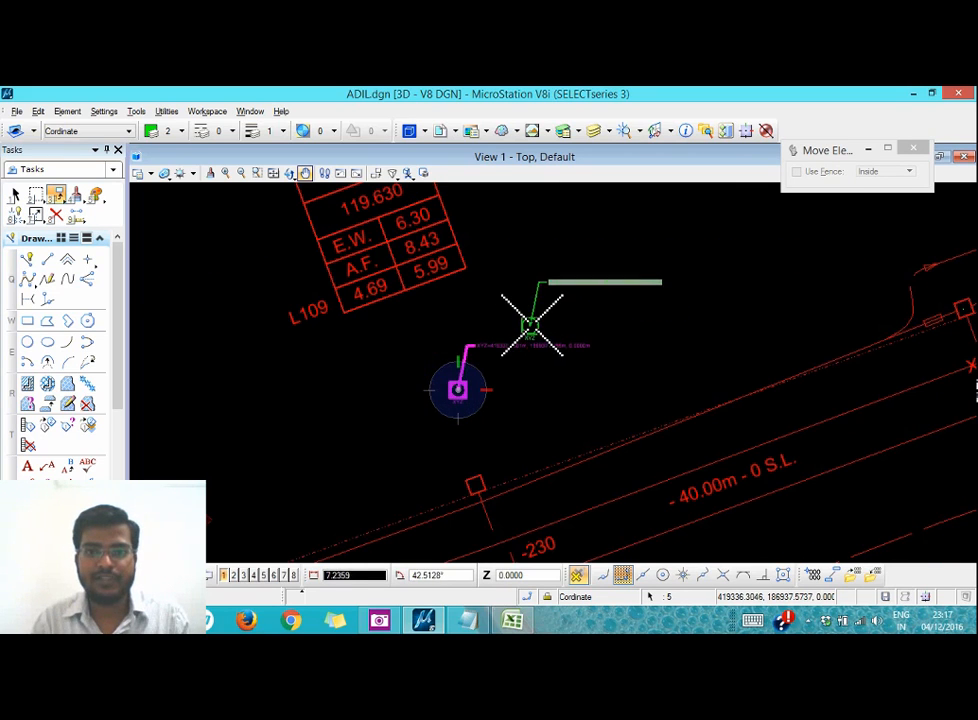
click(531, 323)
key(Escape)
scroll(594, 306, up, 3)
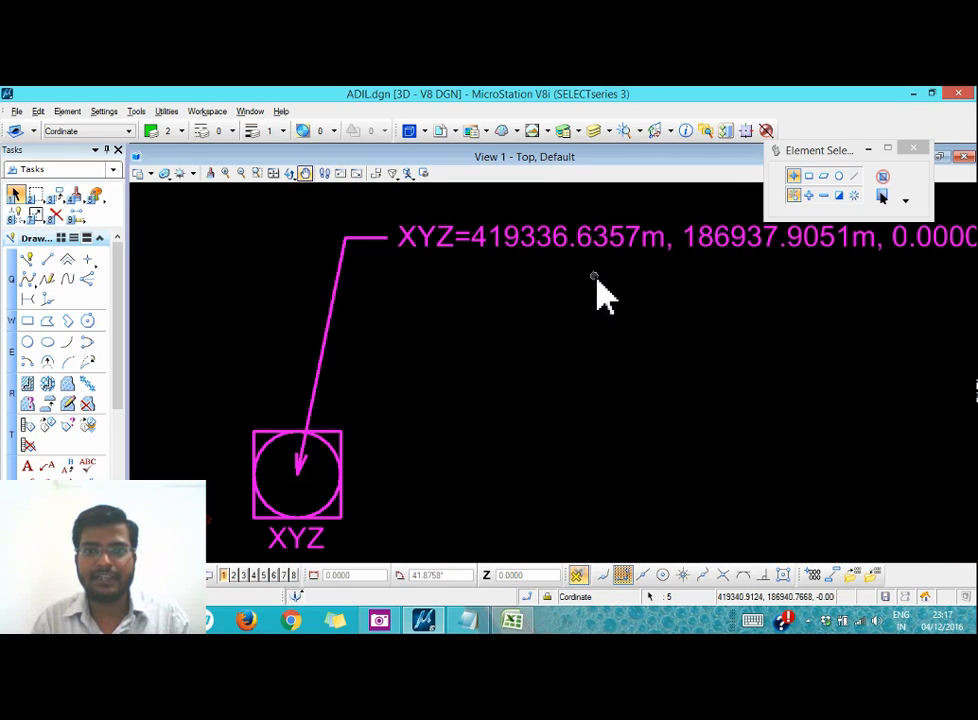
scroll(596, 290, down, 2)
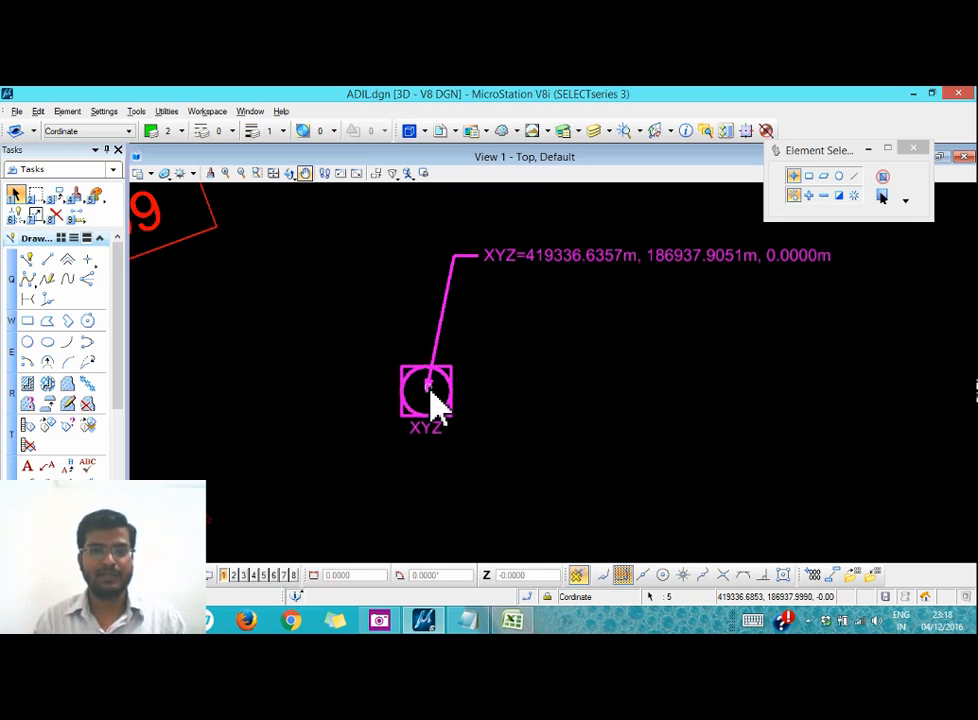
click(503, 350)
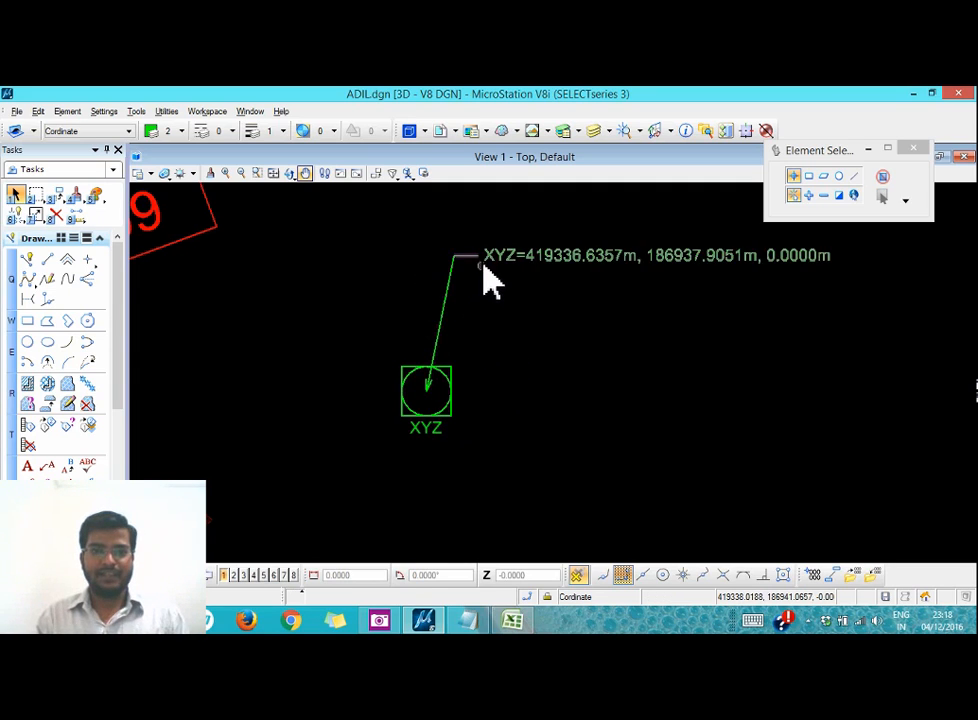
- Move the note's coordinate text a short distance straight down towards the circle
scroll(483, 268, down, 1)
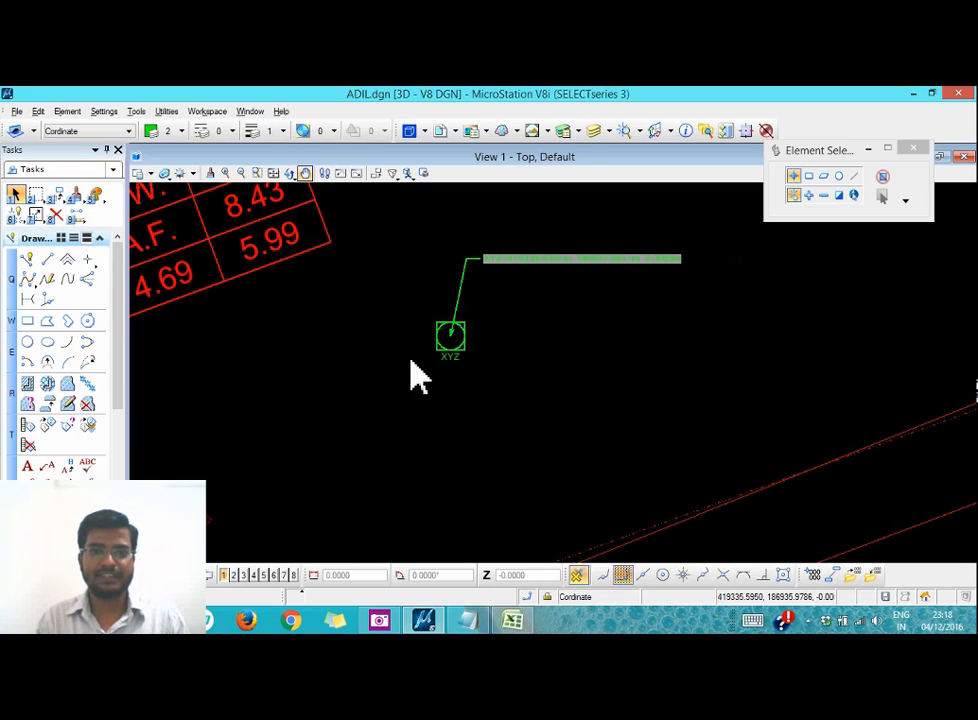
scroll(470, 285, up, 5)
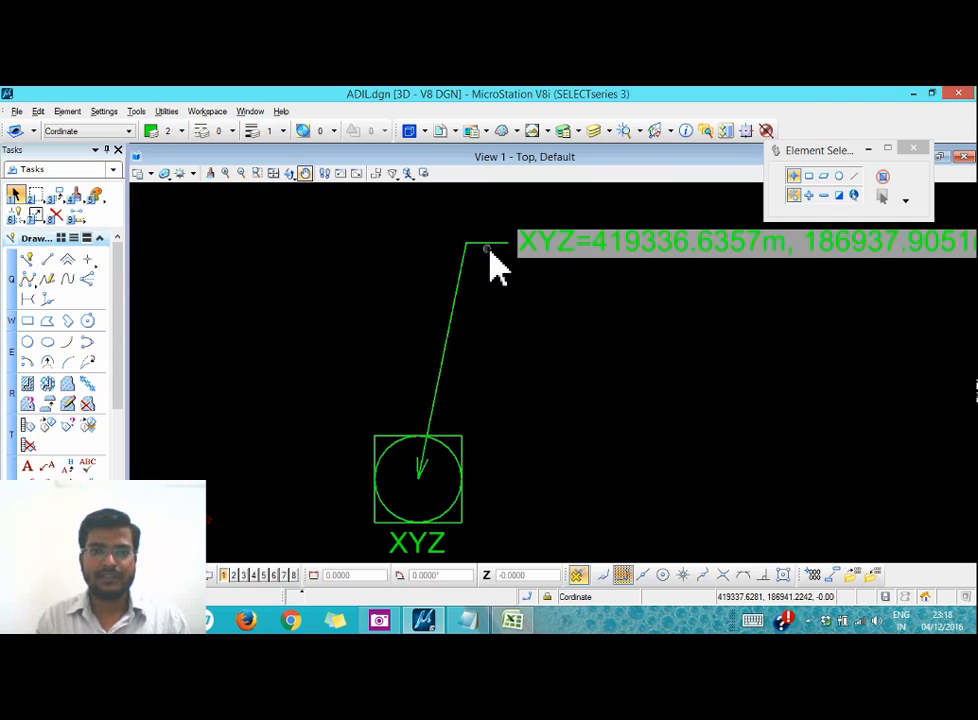
click(492, 268)
right_click(504, 285)
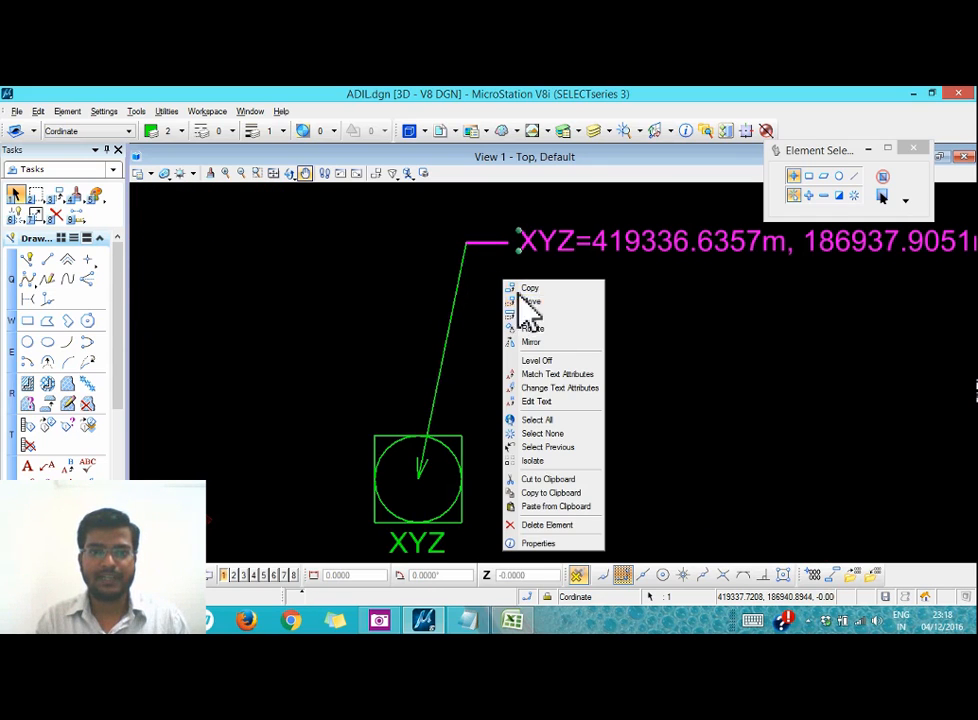
click(528, 301)
right_click(516, 321)
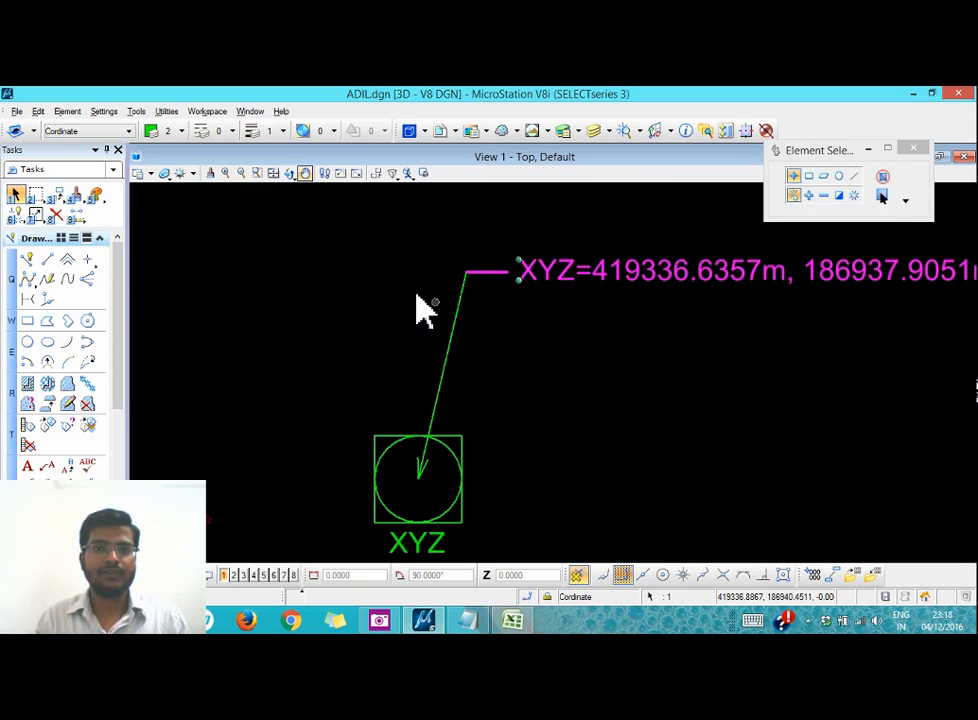
- Start a new cell library file and set its save location to the Coordinate folder on the Desktop
click(416, 293)
scroll(431, 259, down, 2)
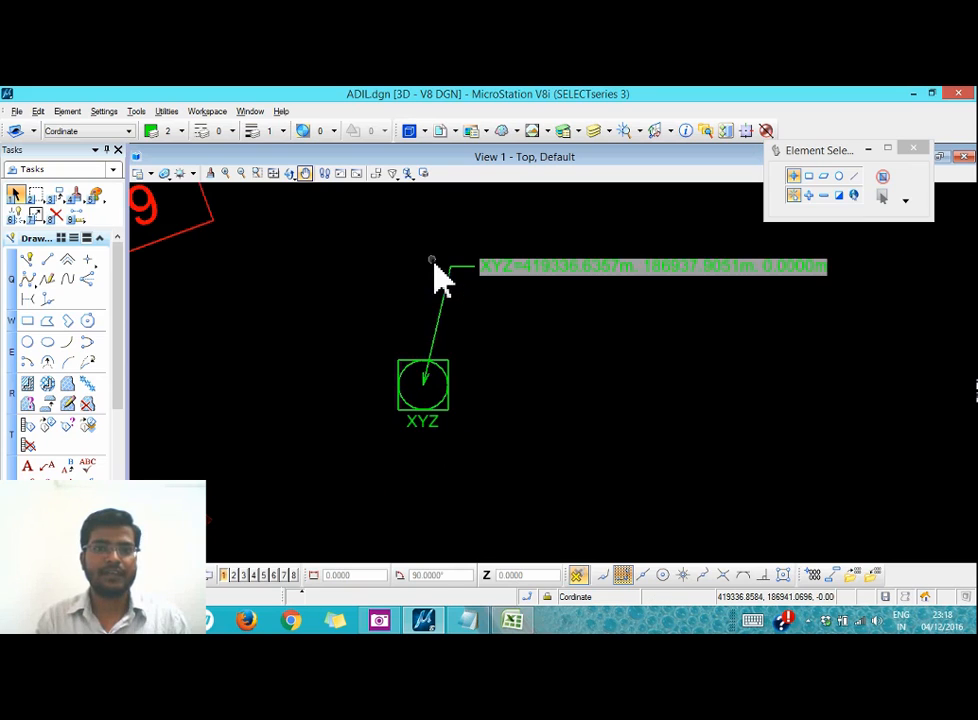
click(71, 113)
click(83, 141)
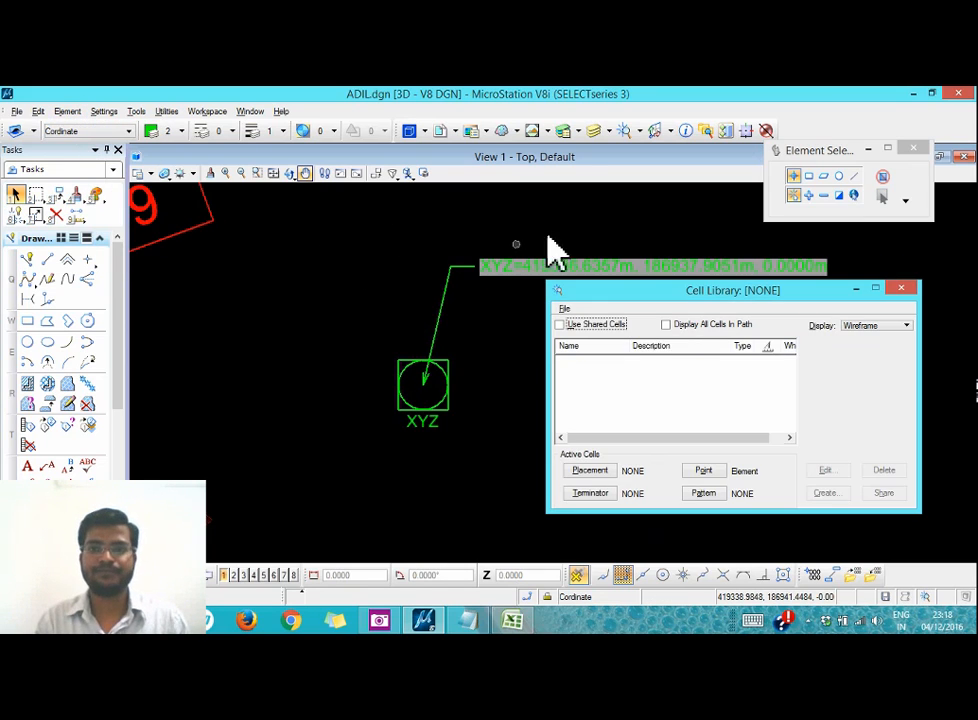
click(564, 310)
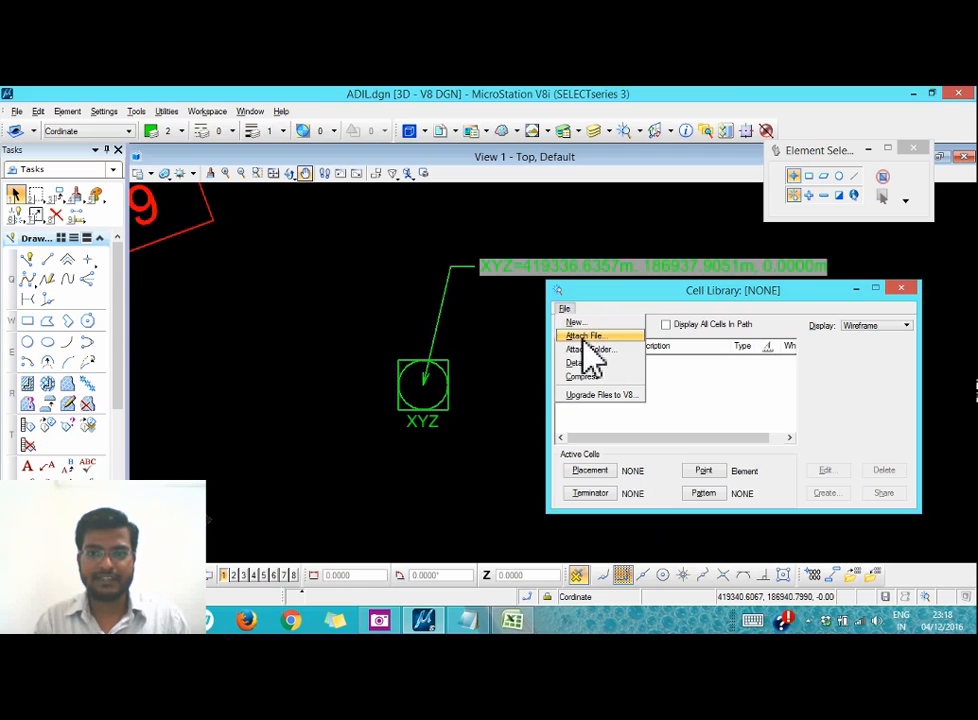
click(576, 323)
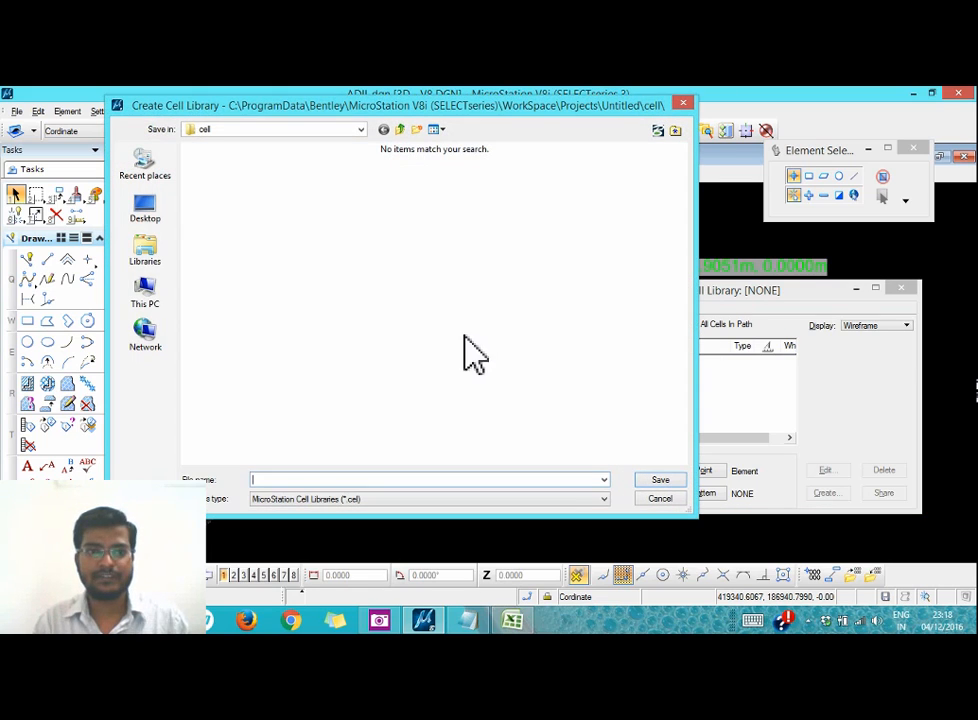
click(150, 220)
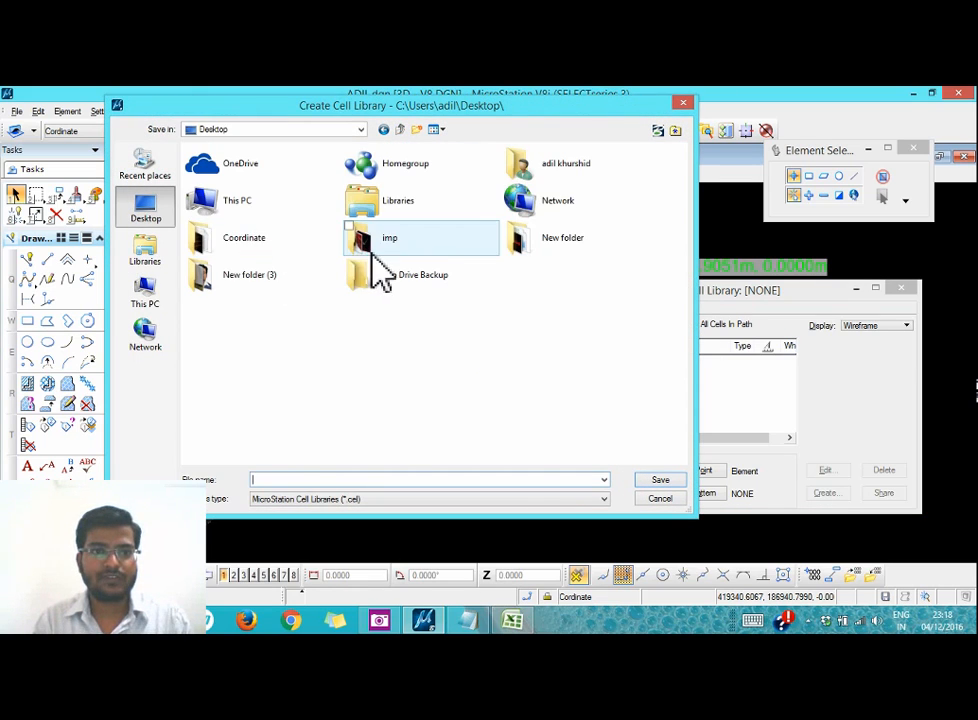
double_click(234, 248)
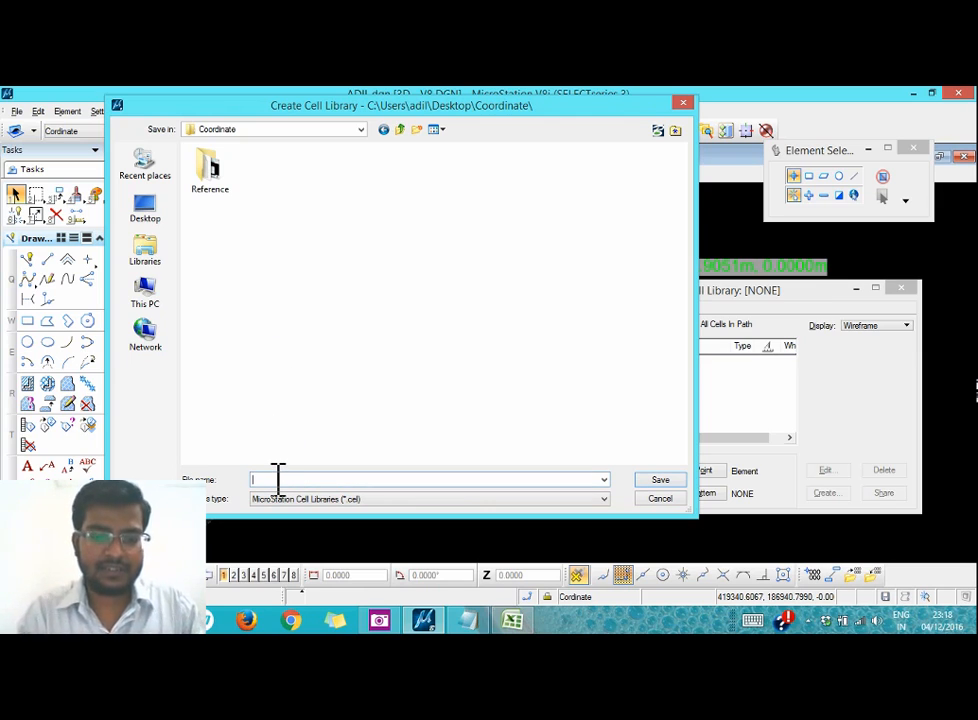
- Save the new cell library as Coordinate1.txt, without replacing the existing Coordinate.txt
text(c)
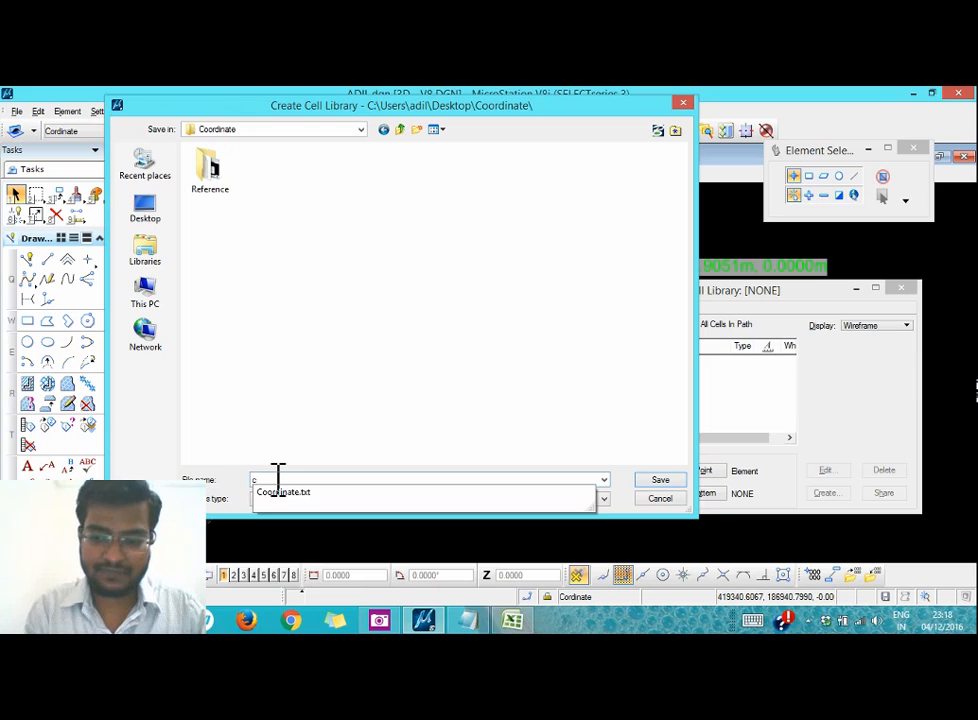
key(Down)
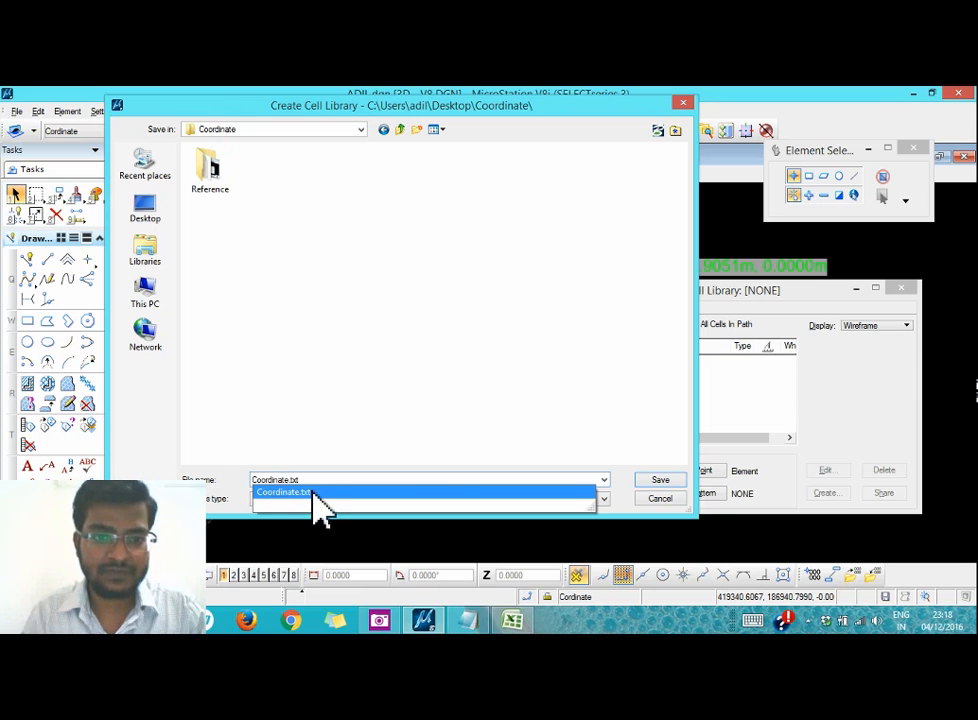
click(468, 490)
click(656, 481)
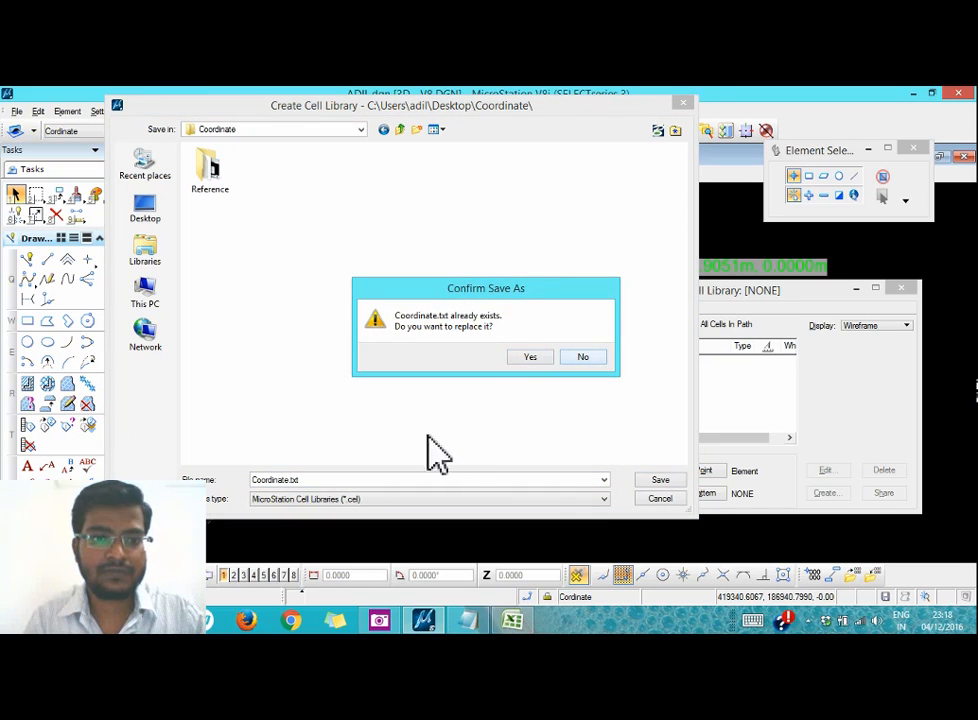
click(585, 360)
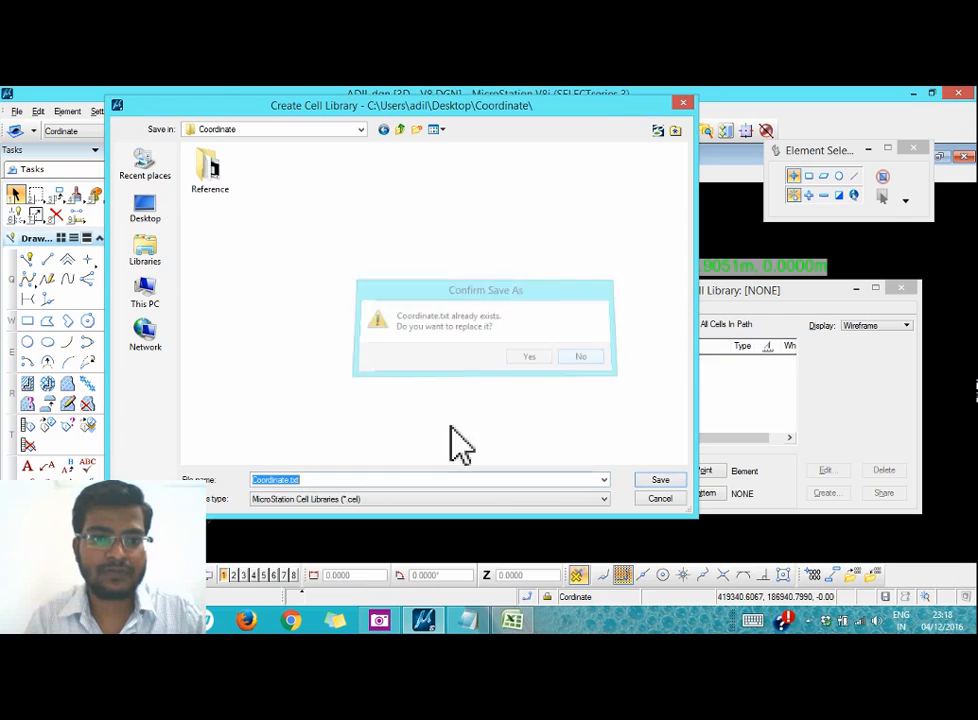
click(295, 479)
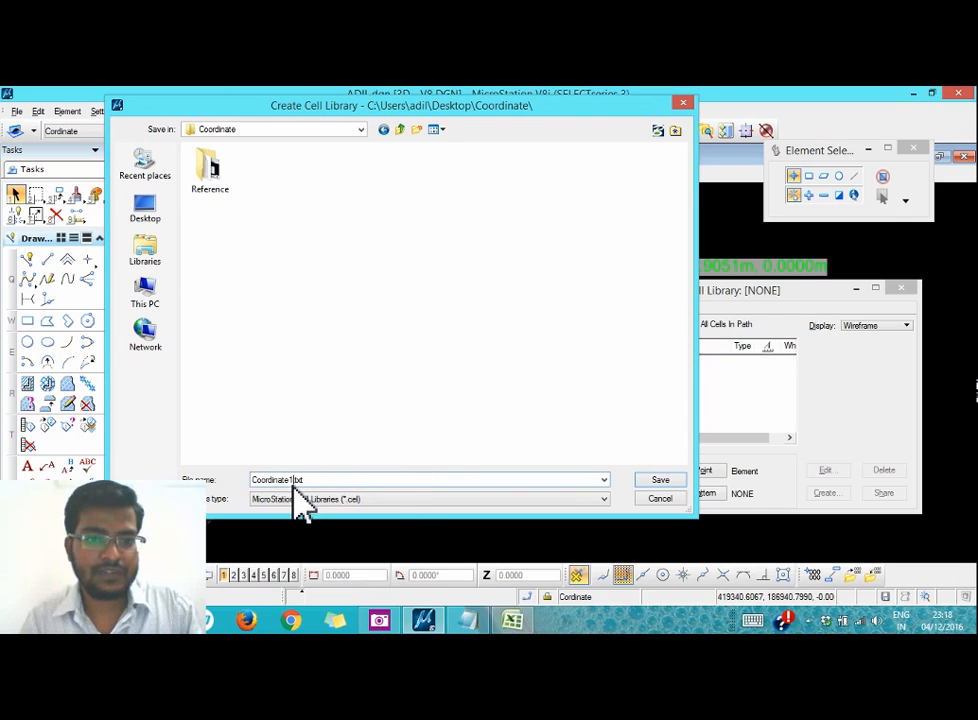
text(1)
click(660, 482)
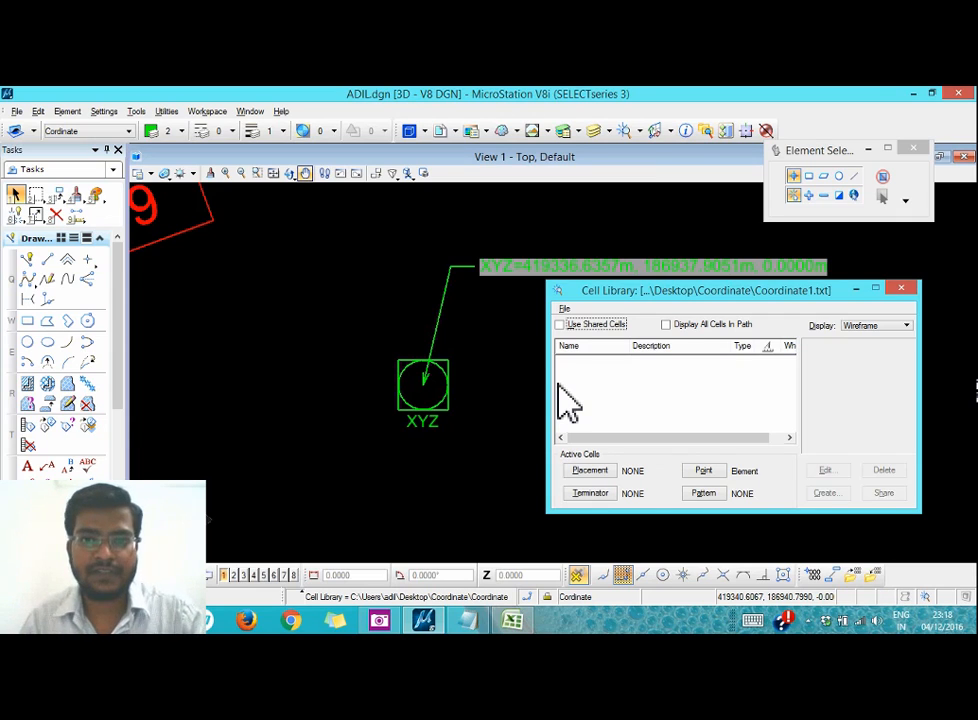
- Select the whole symbol with its XYZ text and coordinate note, and define the cell origin at the circle's centre
drag(749, 290, 823, 322)
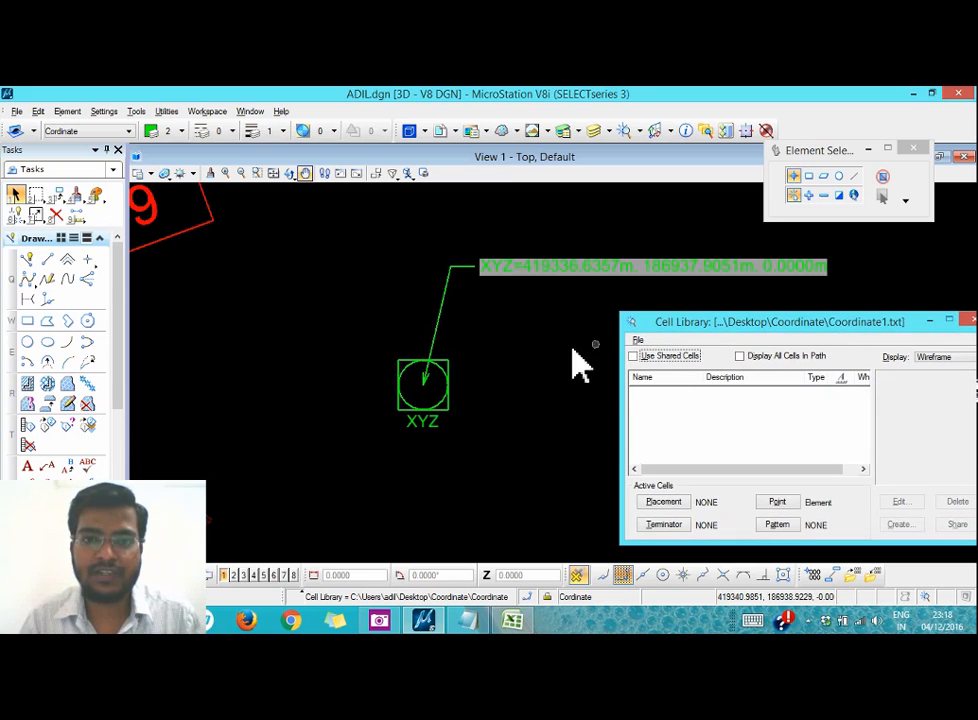
scroll(432, 299, down, 5)
drag(490, 349, 411, 271)
drag(120, 389, 120, 481)
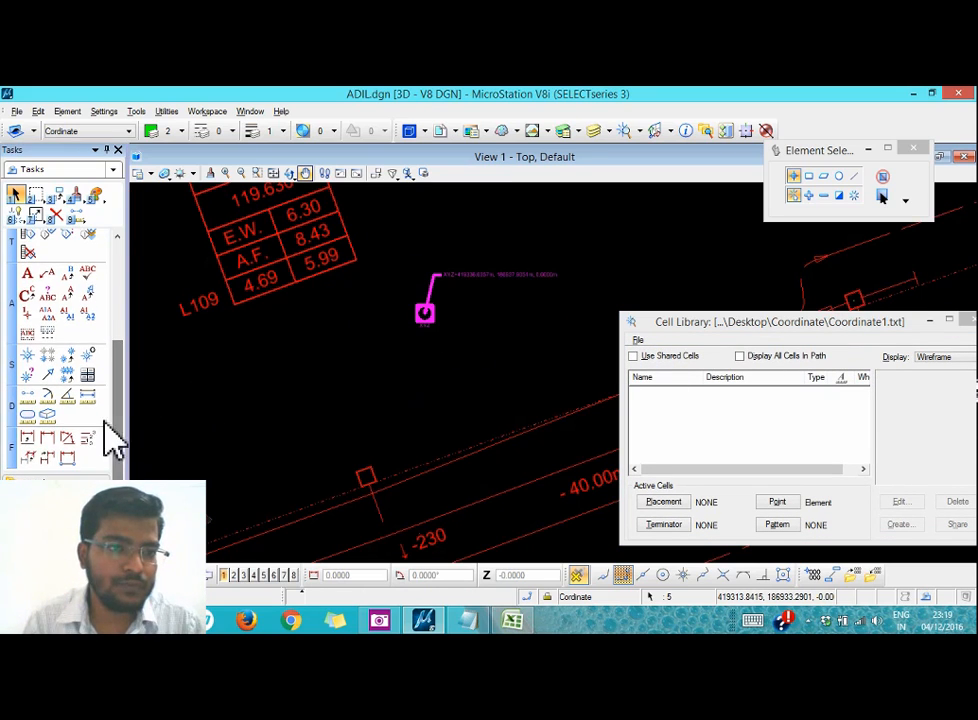
click(88, 358)
scroll(430, 312, up, 3)
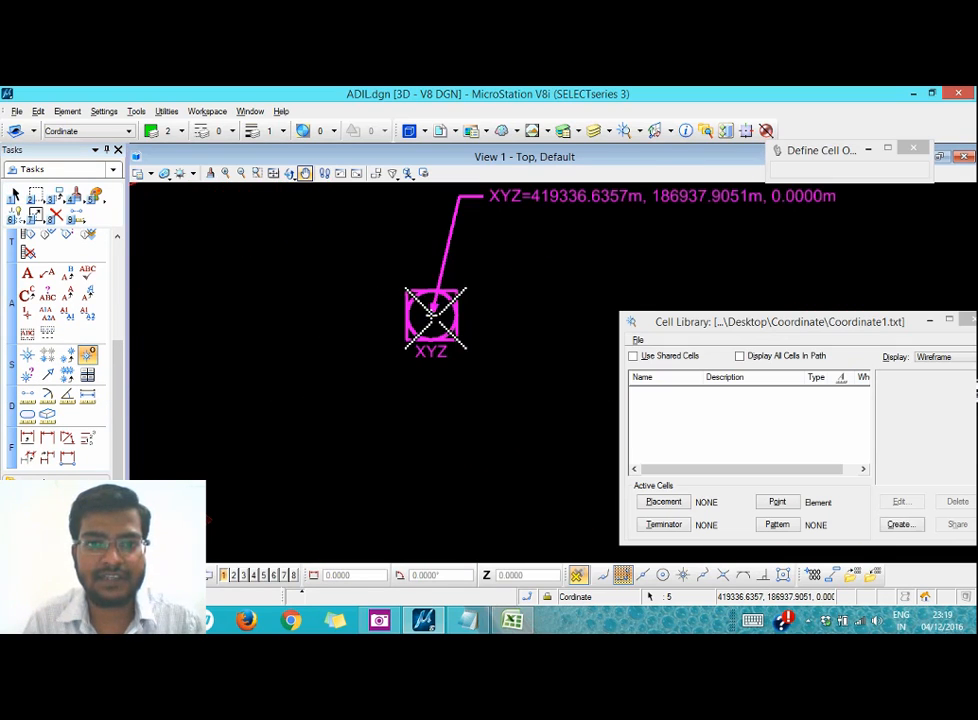
scroll(352, 343, down, 3)
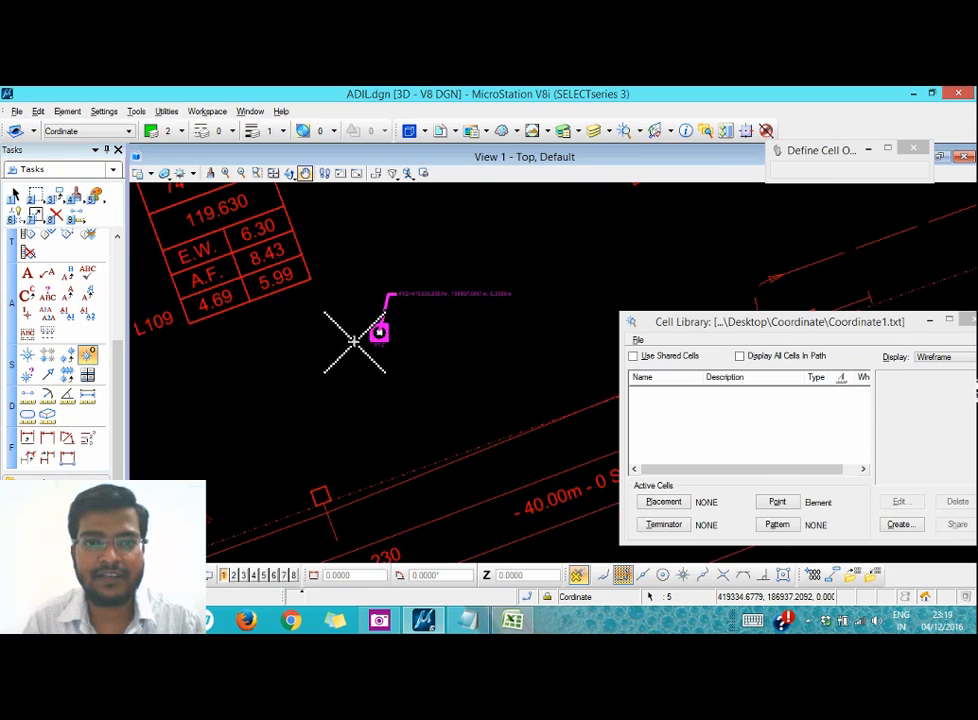
- Create a Graphic cell named Adil1 with the description "Coordinate with Auto update field" from the selected symbol
click(898, 525)
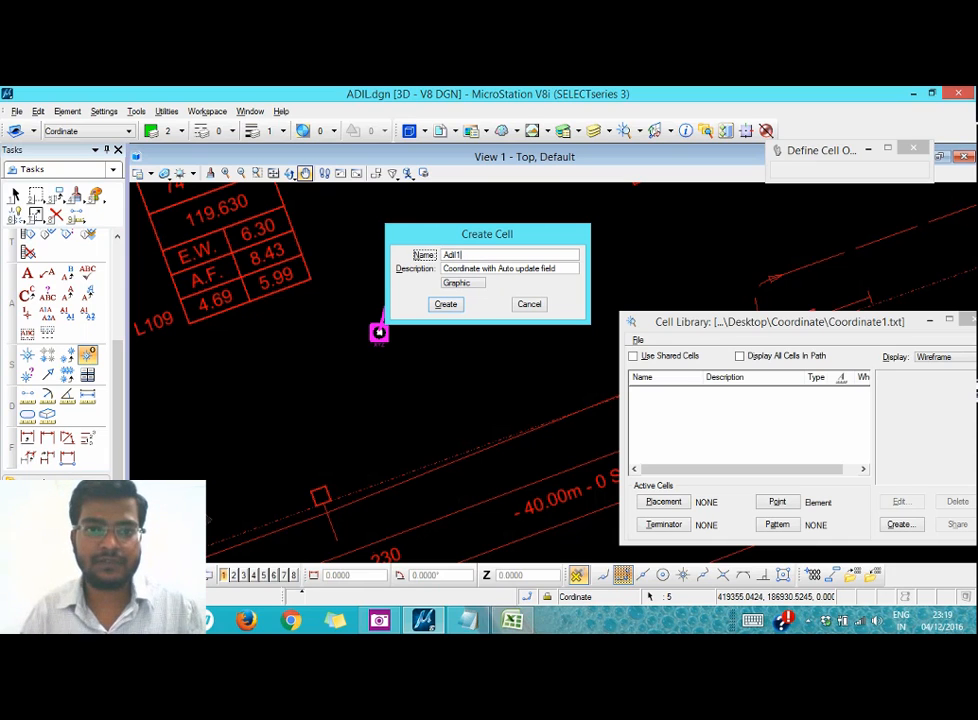
click(448, 305)
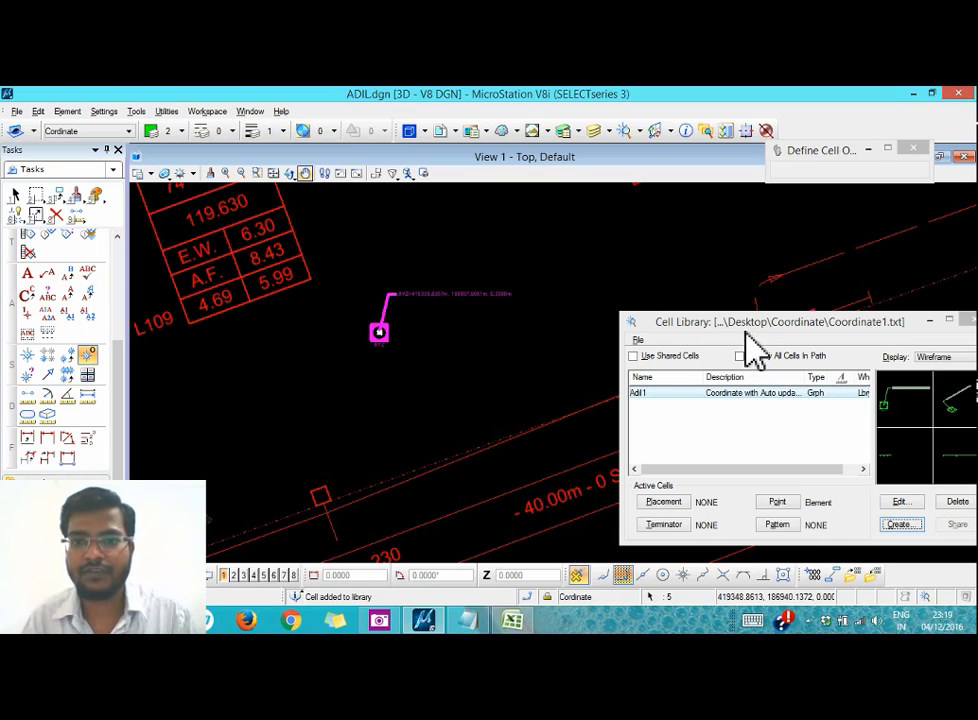
mouse_move(720, 312)
mouse_down()
mouse_move(658, 268)
mouse_move(642, 238)
mouse_up()
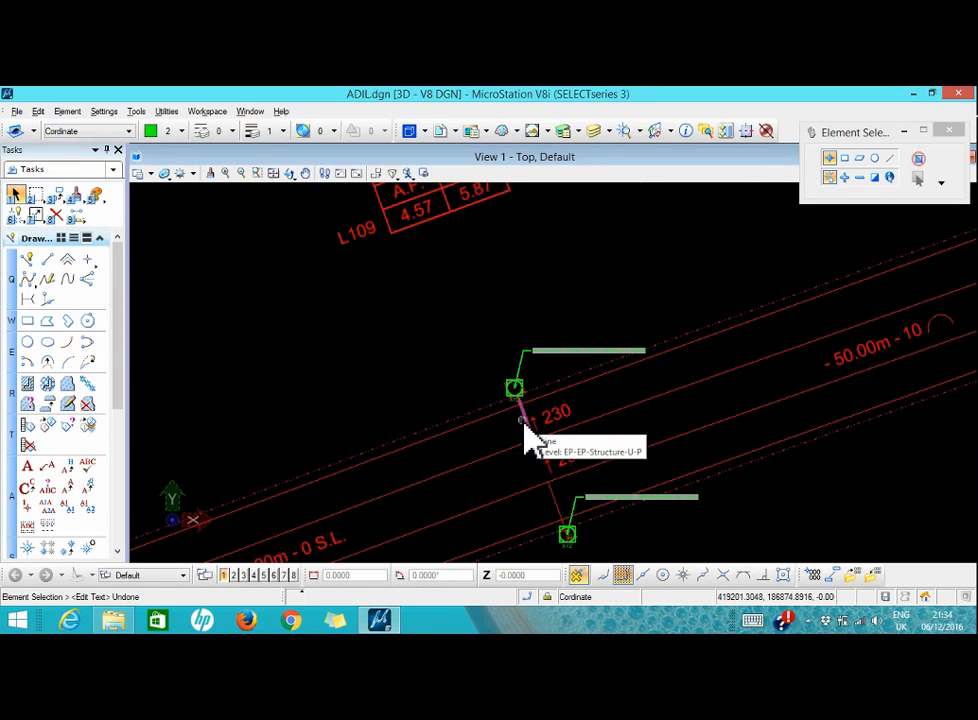
- Replace the XYZ label text of the placed Adil1 cell at the upper mast near "230" with text beginning "invali cordina"
scroll(525, 405, up, 3)
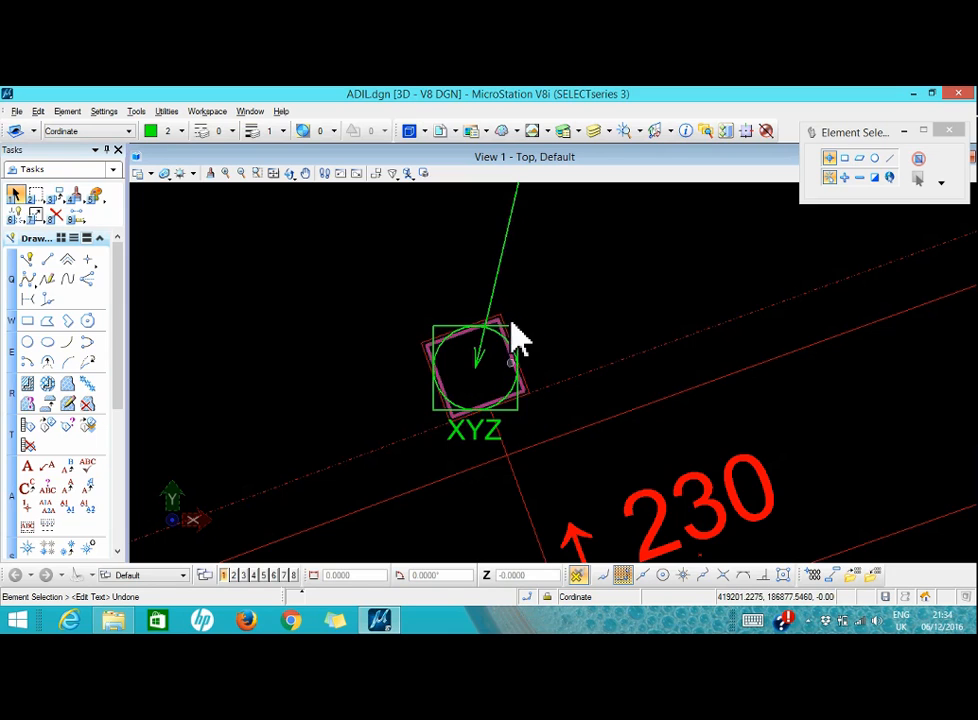
scroll(556, 318, down, 3)
scroll(452, 378, down, 3)
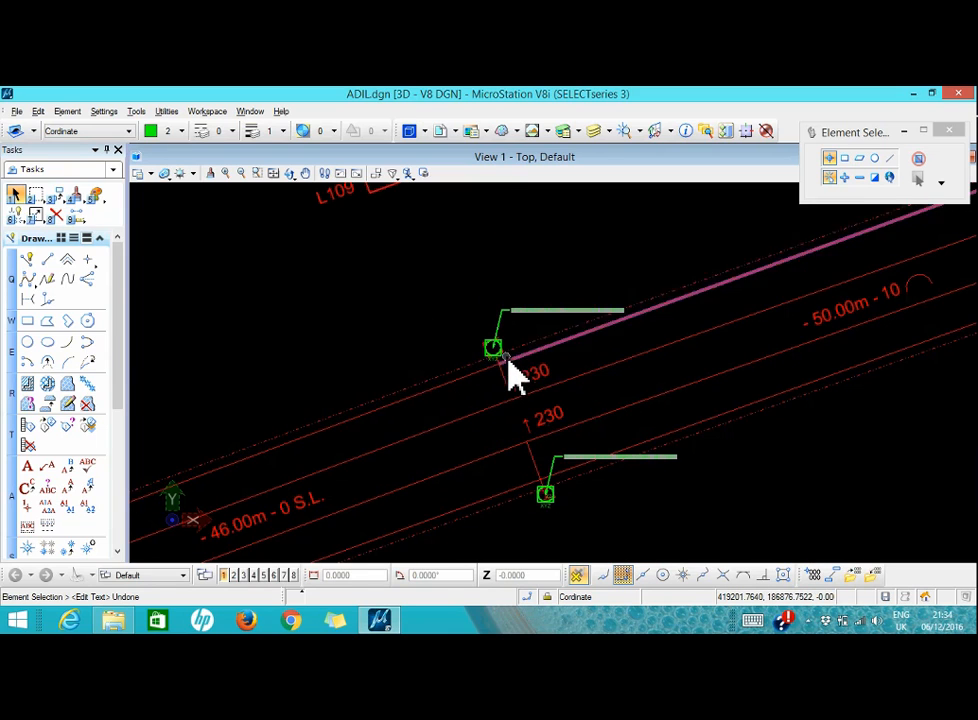
scroll(510, 345, up, 4)
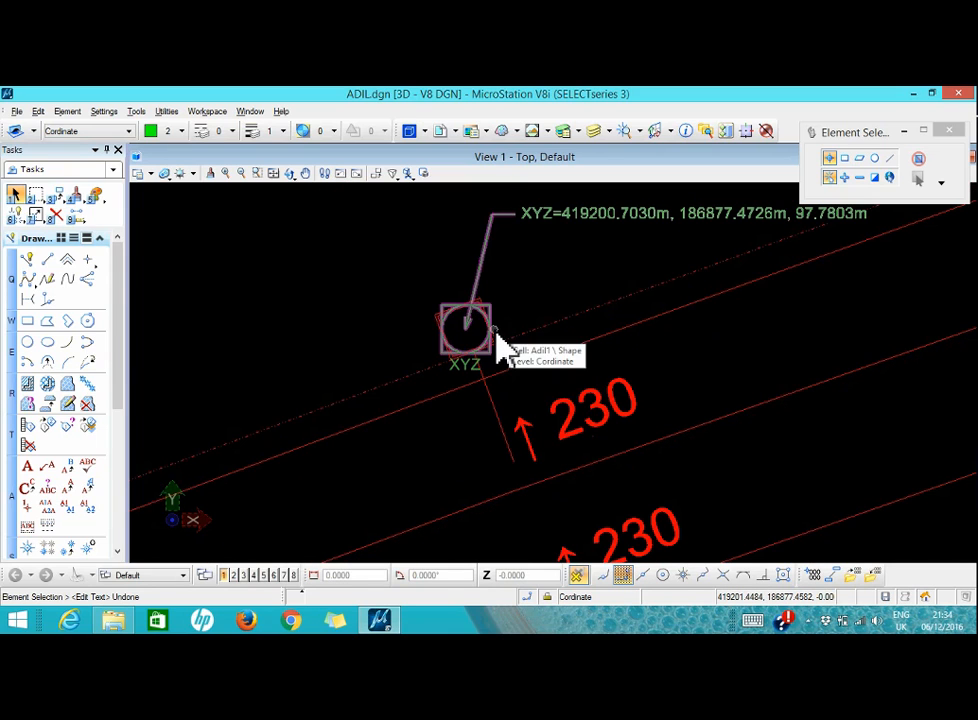
scroll(495, 328, up, 2)
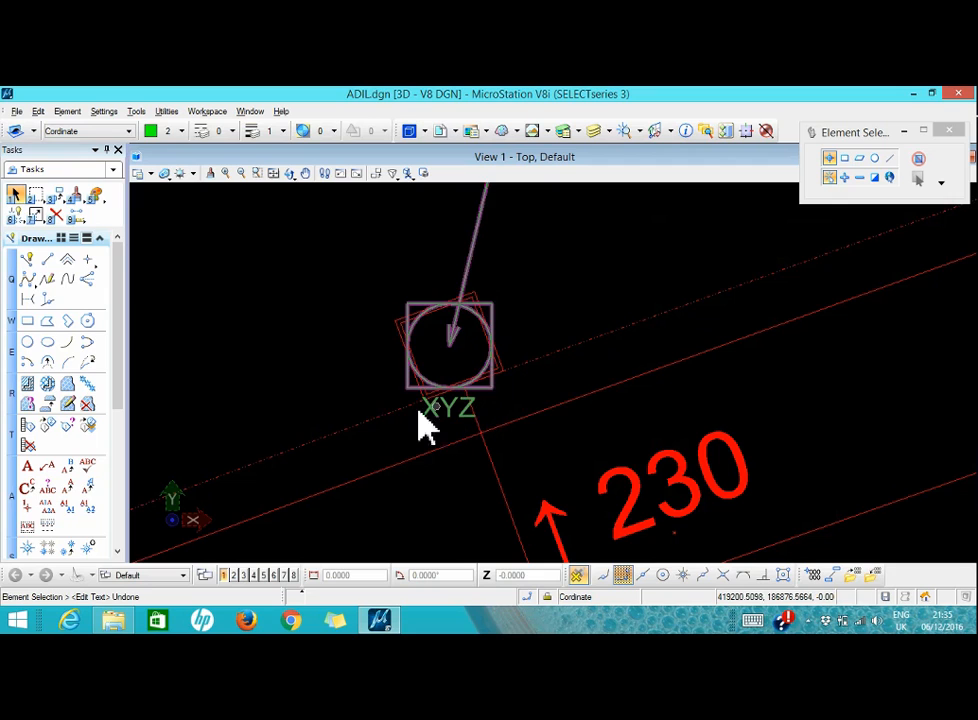
scroll(585, 385, down, 2)
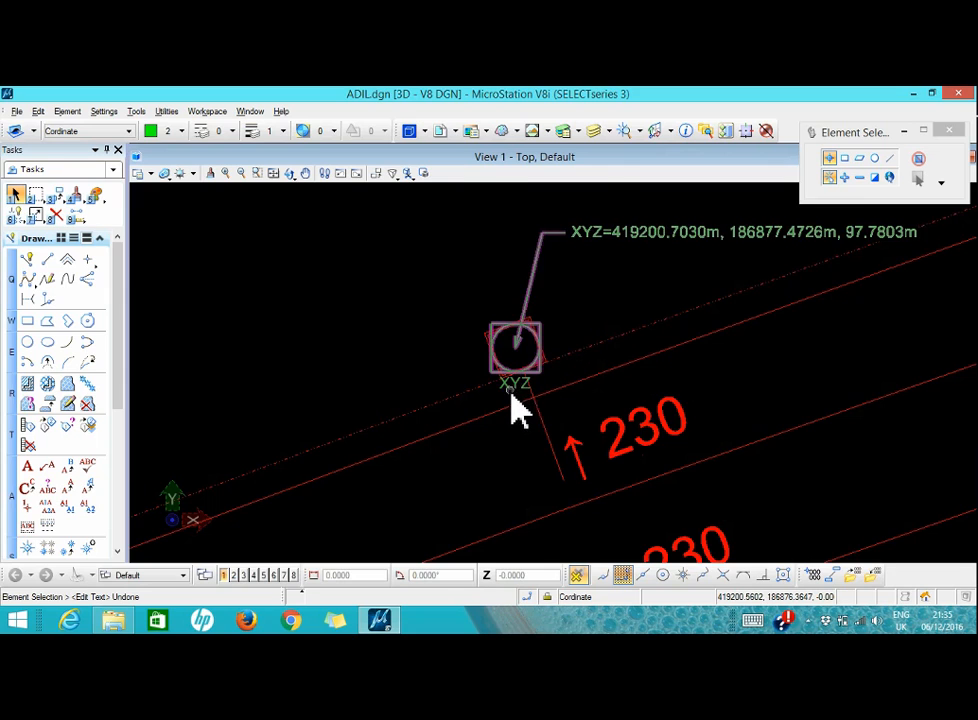
scroll(515, 410, up, 3)
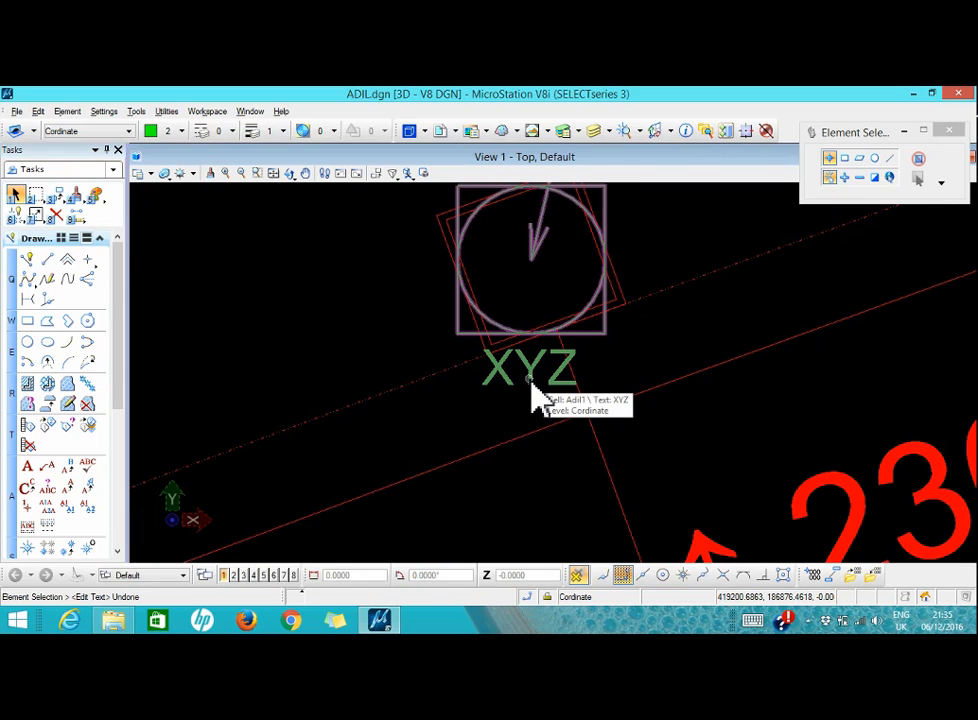
double_click(533, 397)
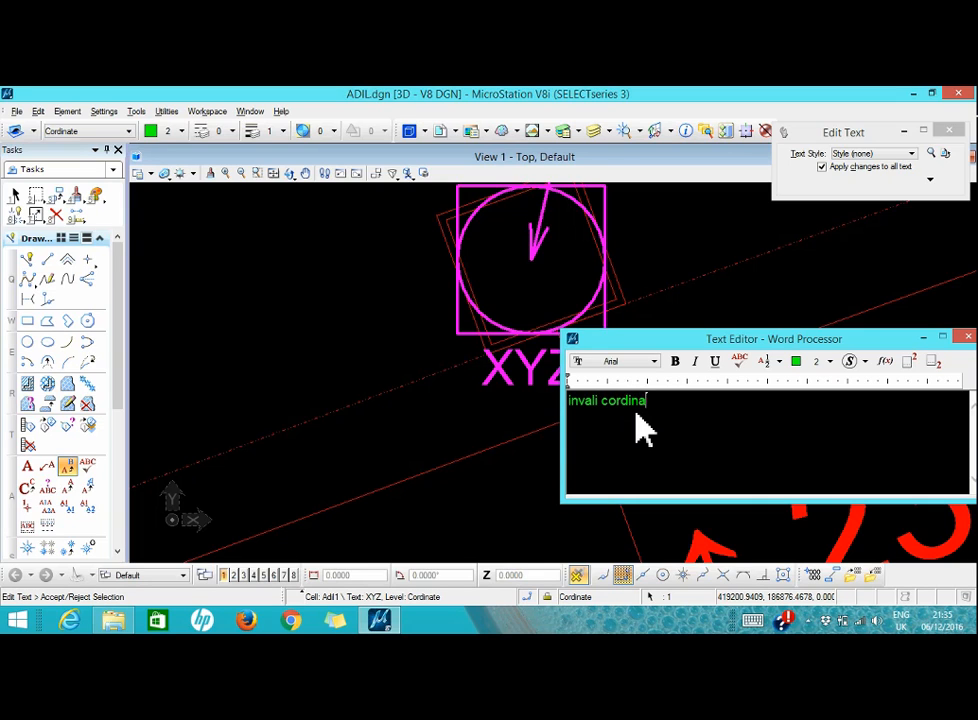
click(535, 465)
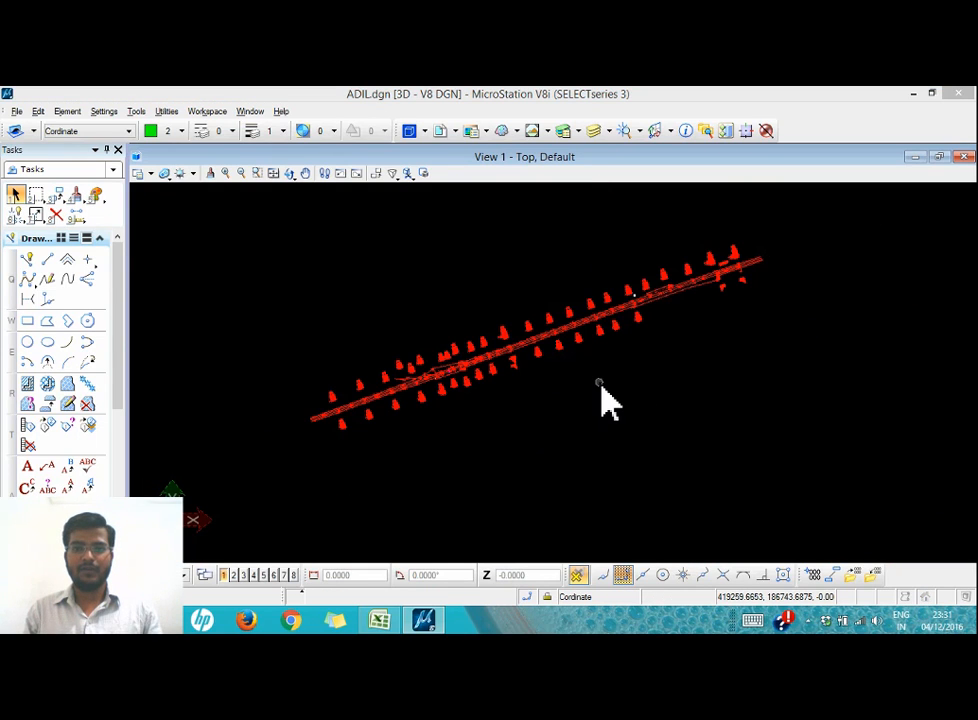
- Start importing coordinates and choose Coordinate.txt from the Coordinate folder as the source file
click(873, 577)
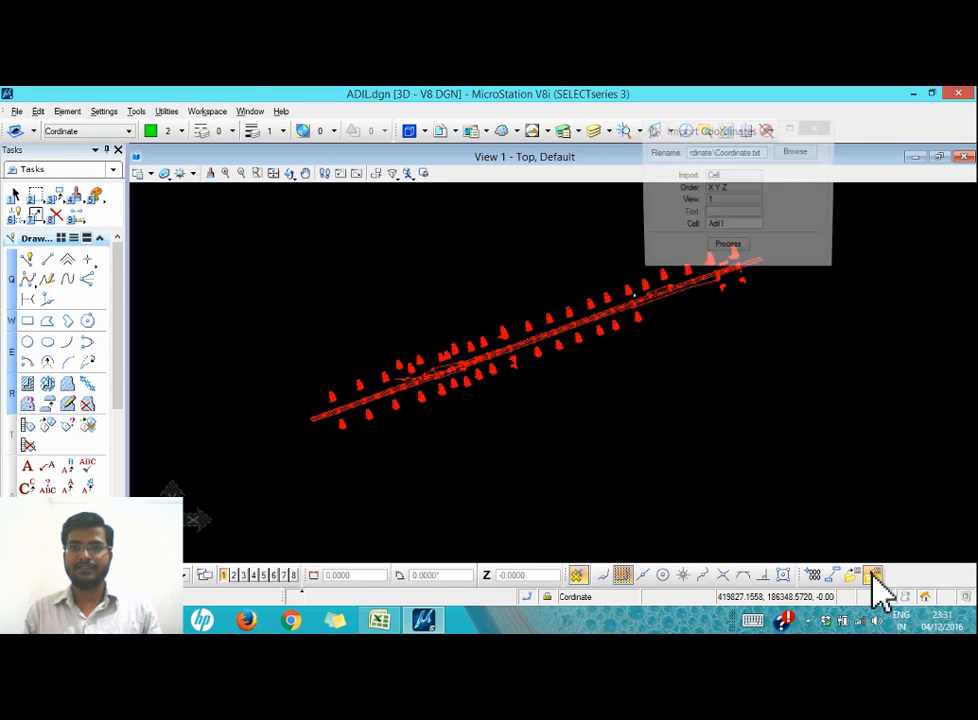
drag(728, 135, 777, 182)
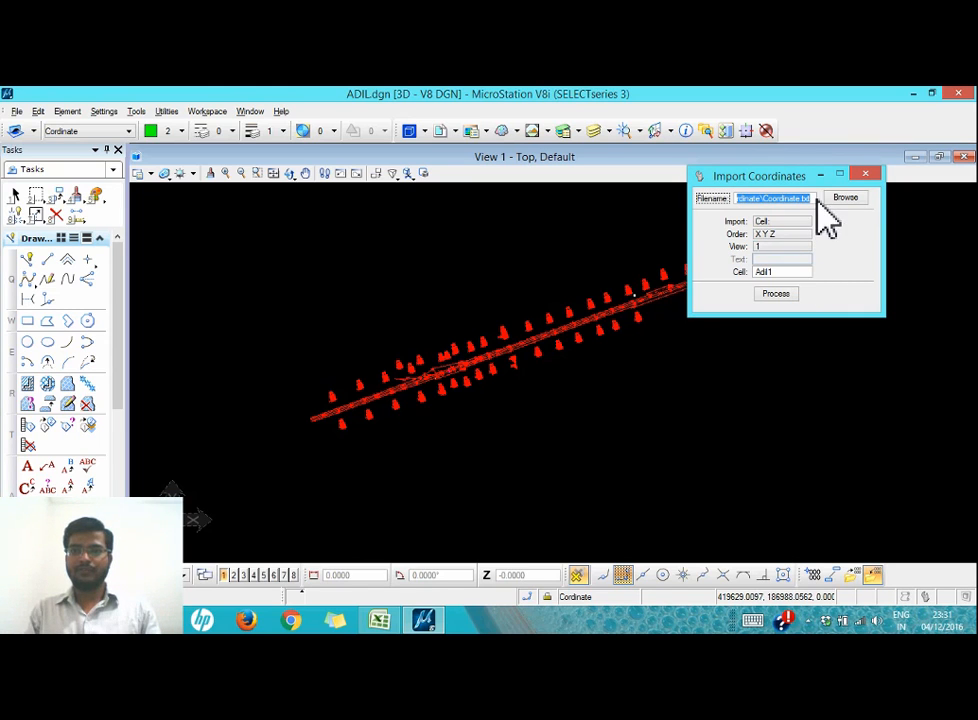
click(845, 199)
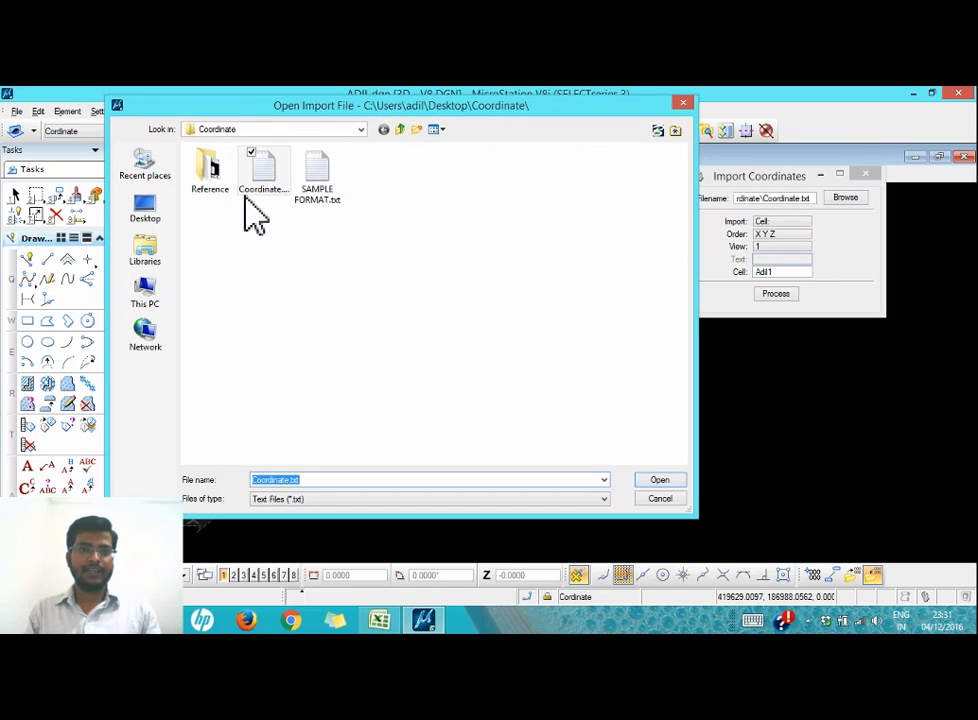
click(266, 185)
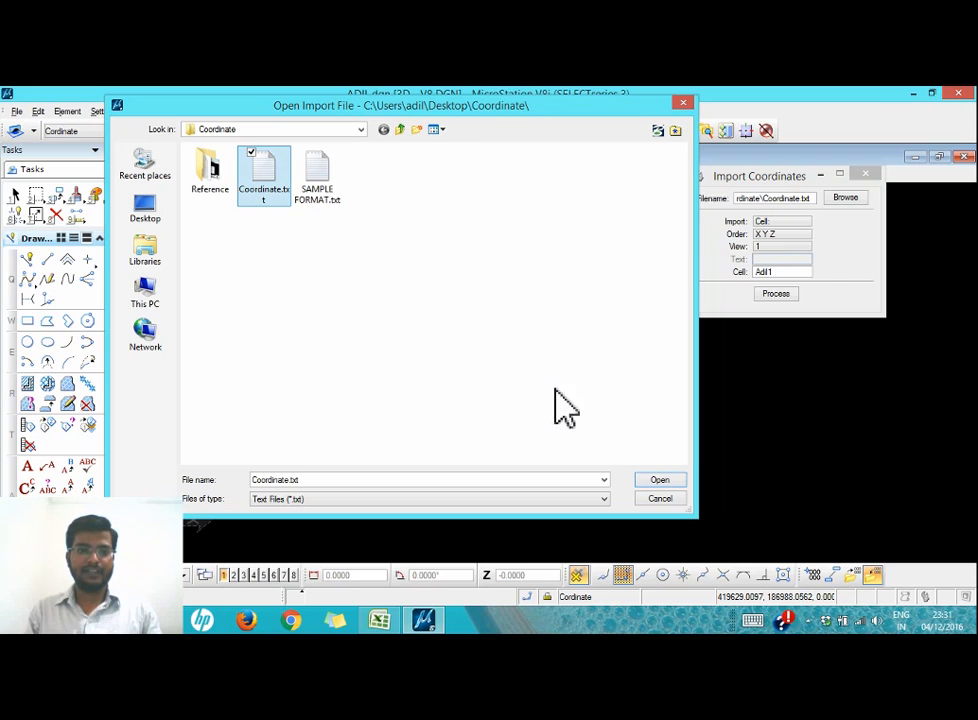
click(652, 482)
- Set the coordinates to import as a Cell, using Adil1 as the cell name
click(776, 293)
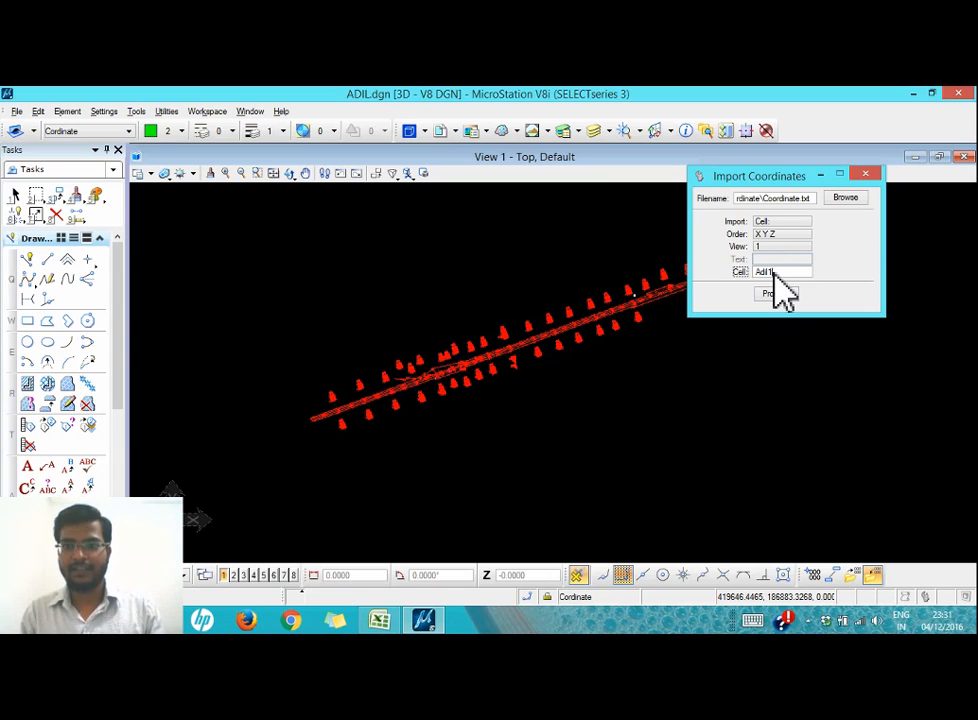
drag(760, 179, 837, 331)
scroll(722, 271, up, 2)
scroll(798, 276, down, 2)
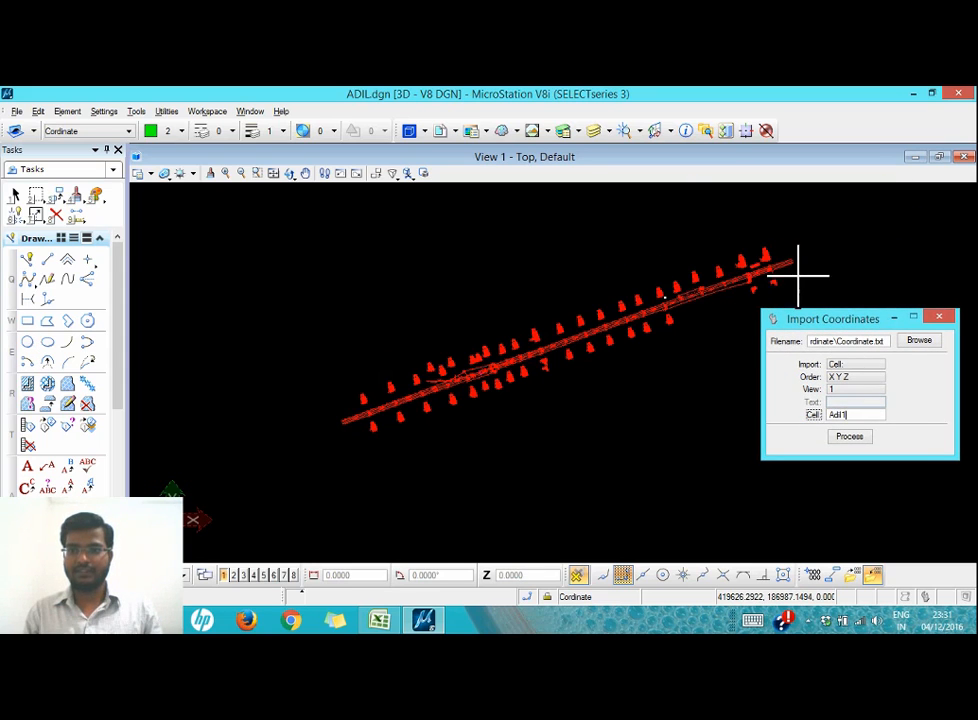
click(845, 366)
click(848, 366)
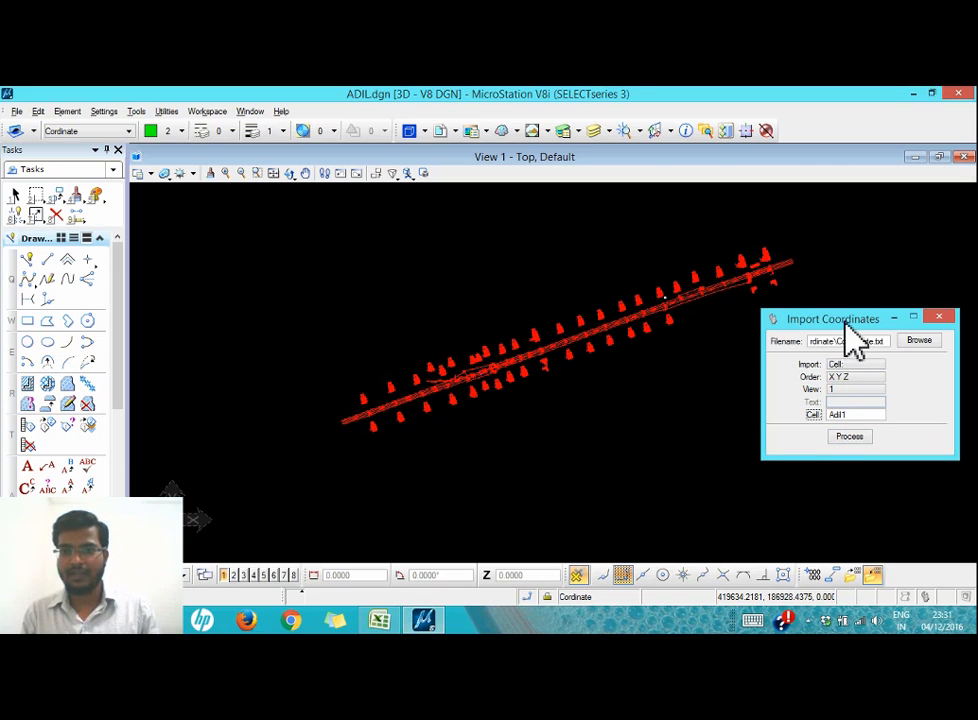
drag(848, 321, 870, 289)
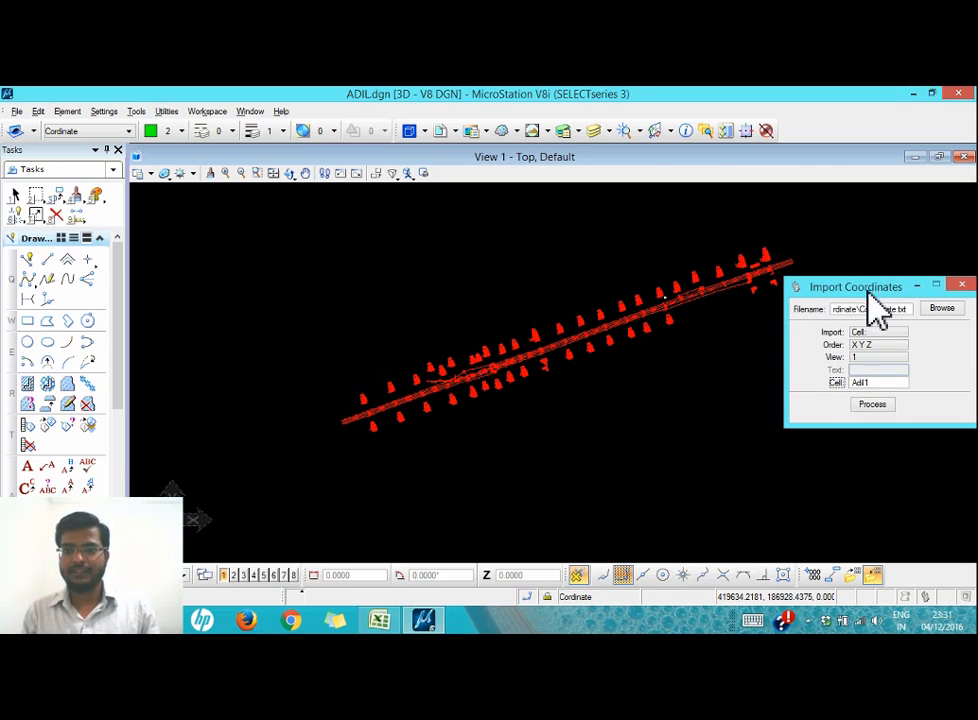
- Import the coordinates from Coordinate.txt into the drawing as Adil1 cells
click(874, 406)
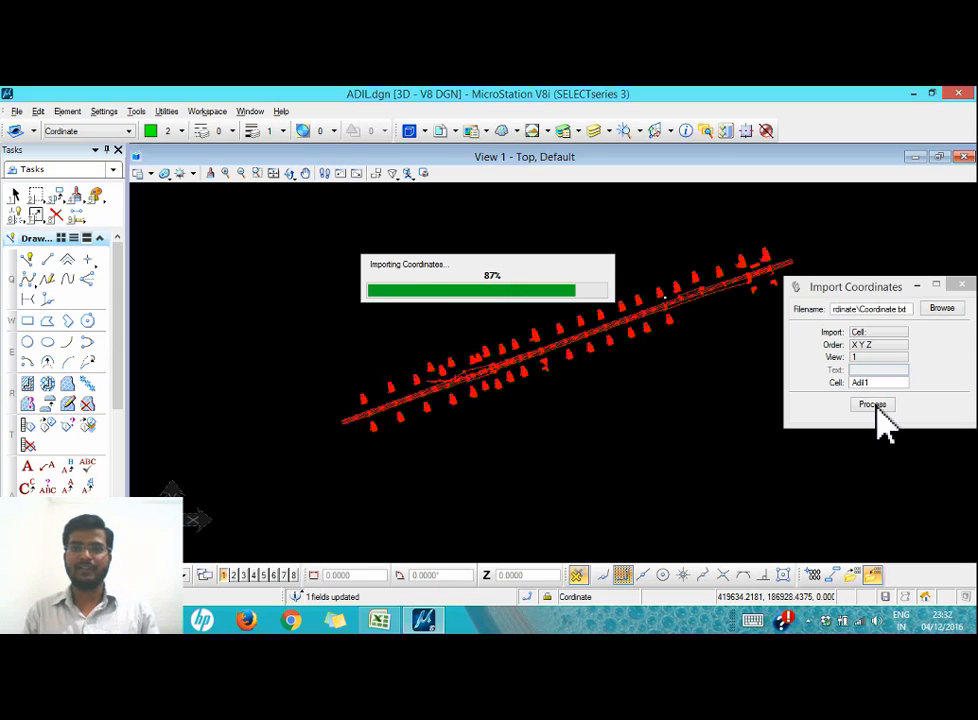
scroll(760, 270, up, 8)
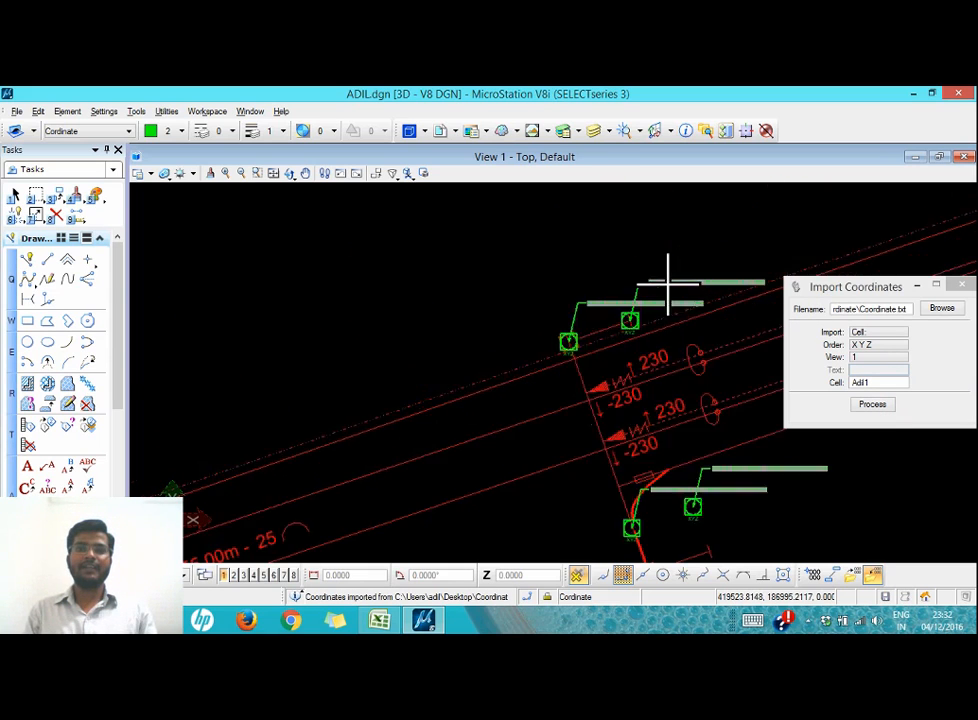
scroll(560, 297, down, 5)
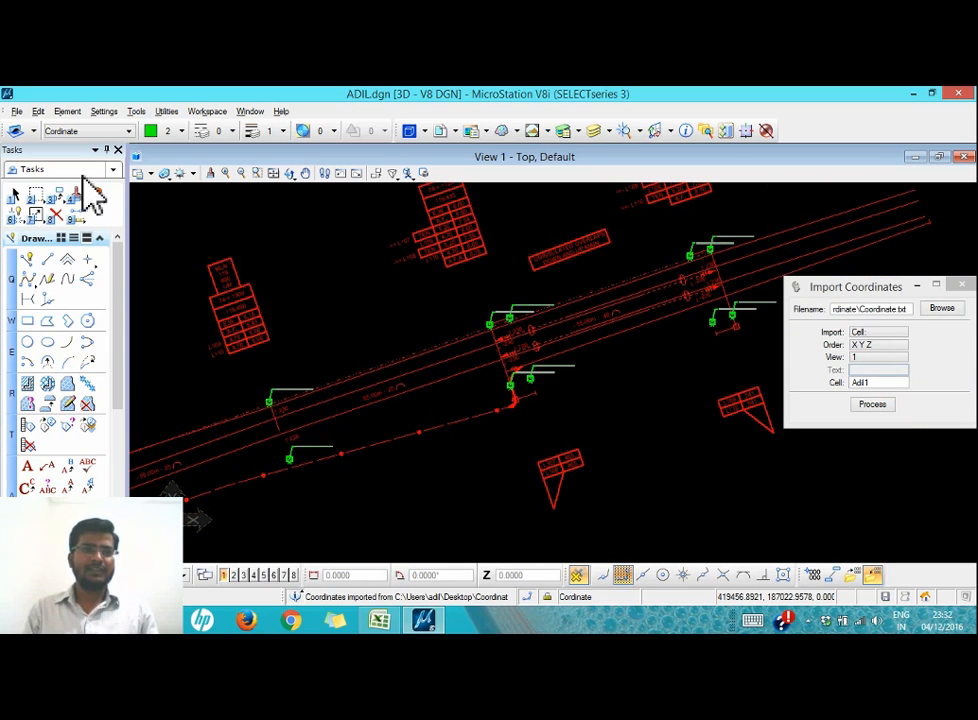
- Examine the XYZ coordinate notes of the imported cells at the upper masts near "230" and at other masts along the track
click(14, 195)
scroll(715, 262, up, 3)
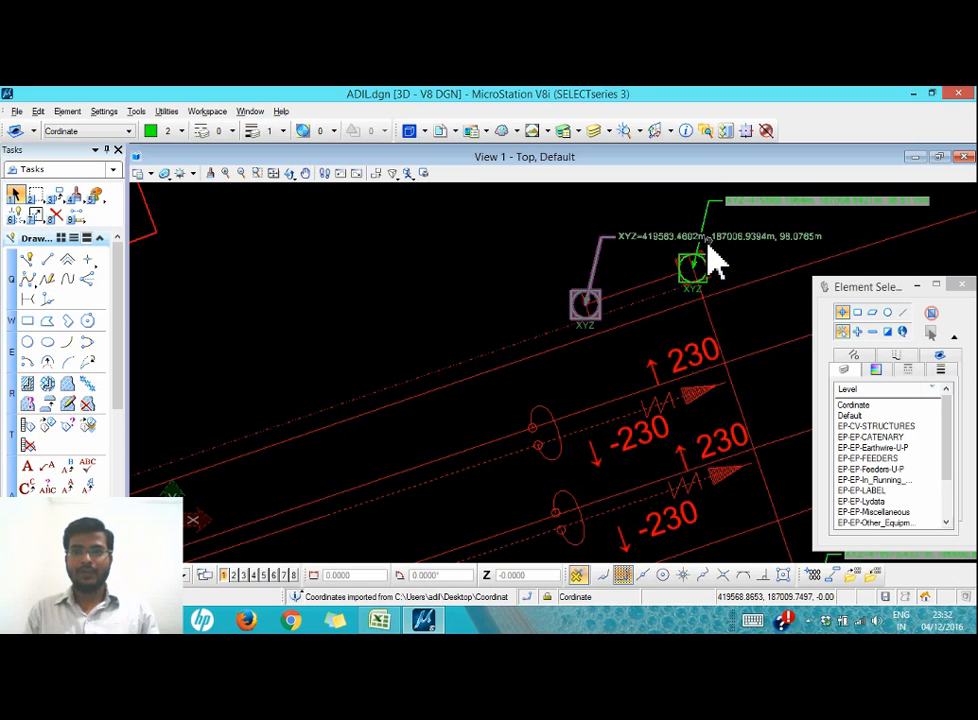
scroll(660, 310, down, 1)
scroll(640, 320, down, 2)
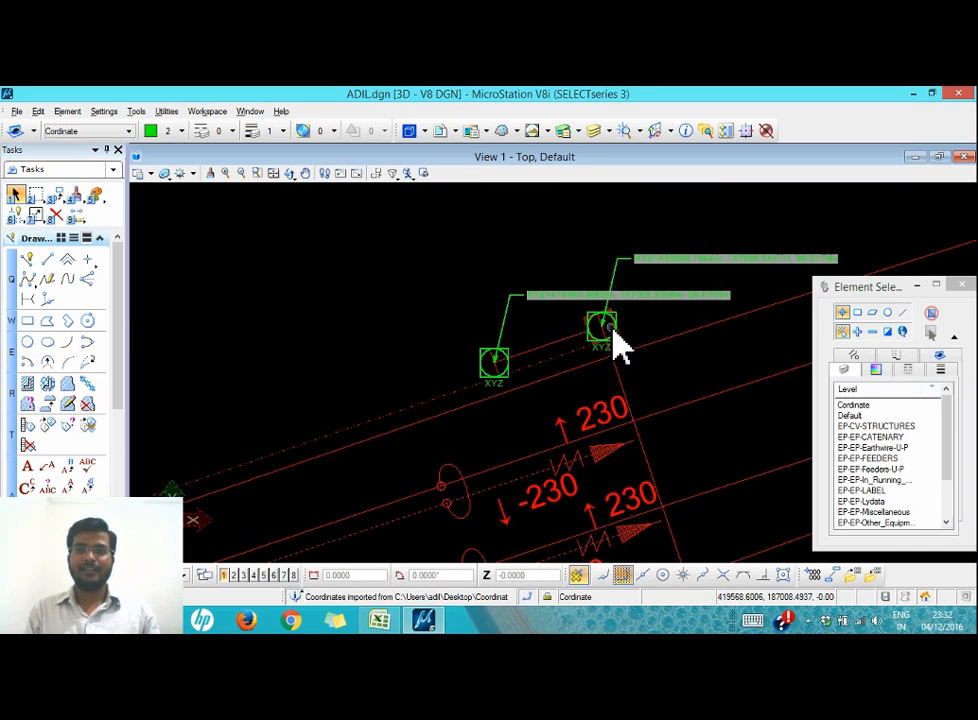
scroll(572, 273, up, 4)
scroll(556, 424, down, 2)
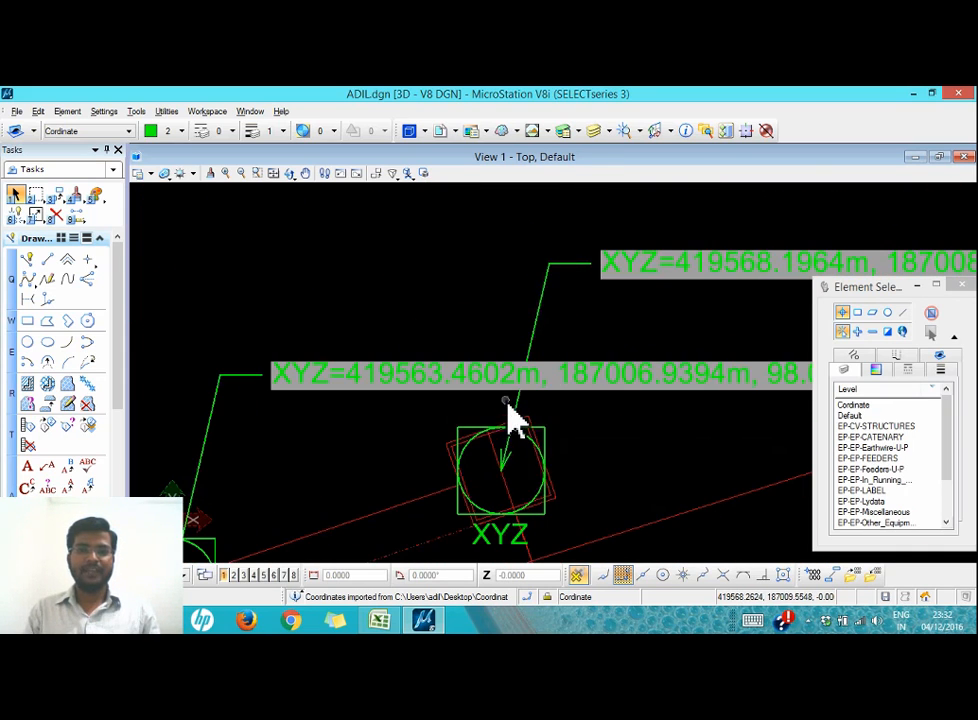
scroll(515, 420, down, 2)
scroll(510, 430, up, 3)
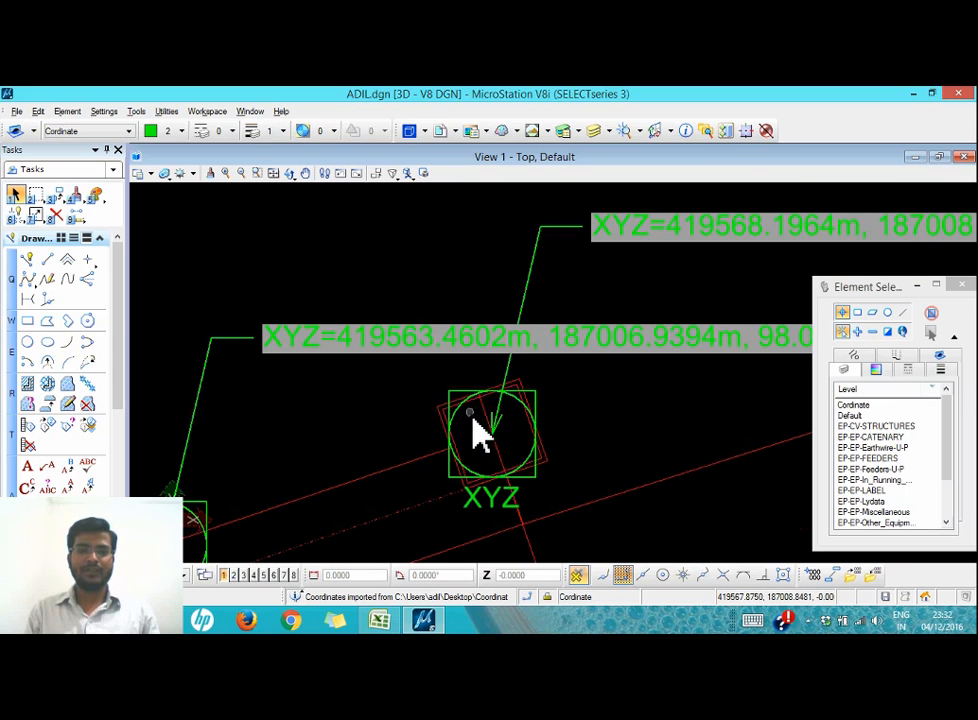
scroll(525, 415, down, 3)
scroll(545, 390, up, 3)
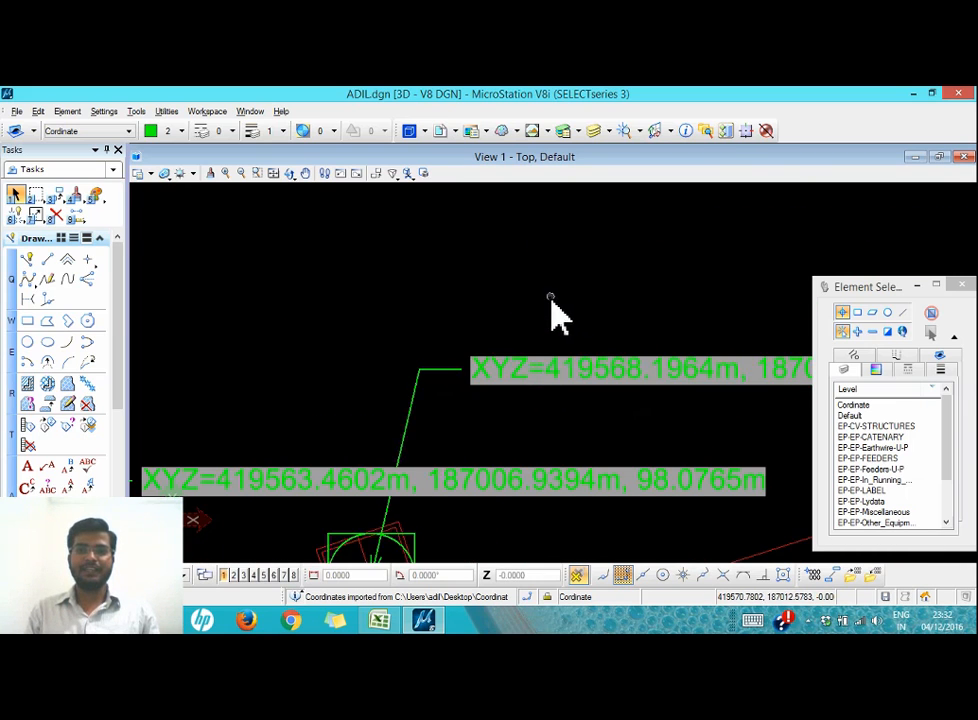
scroll(600, 335, down, 3)
scroll(700, 360, up, 3)
scroll(600, 335, down, 2)
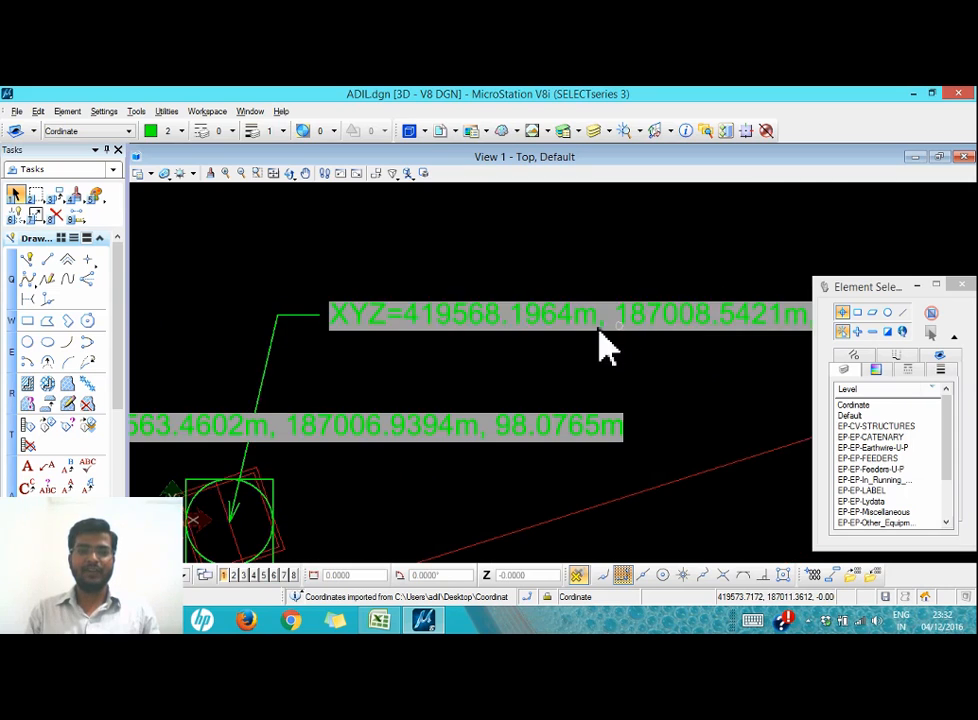
scroll(463, 306, down, 4)
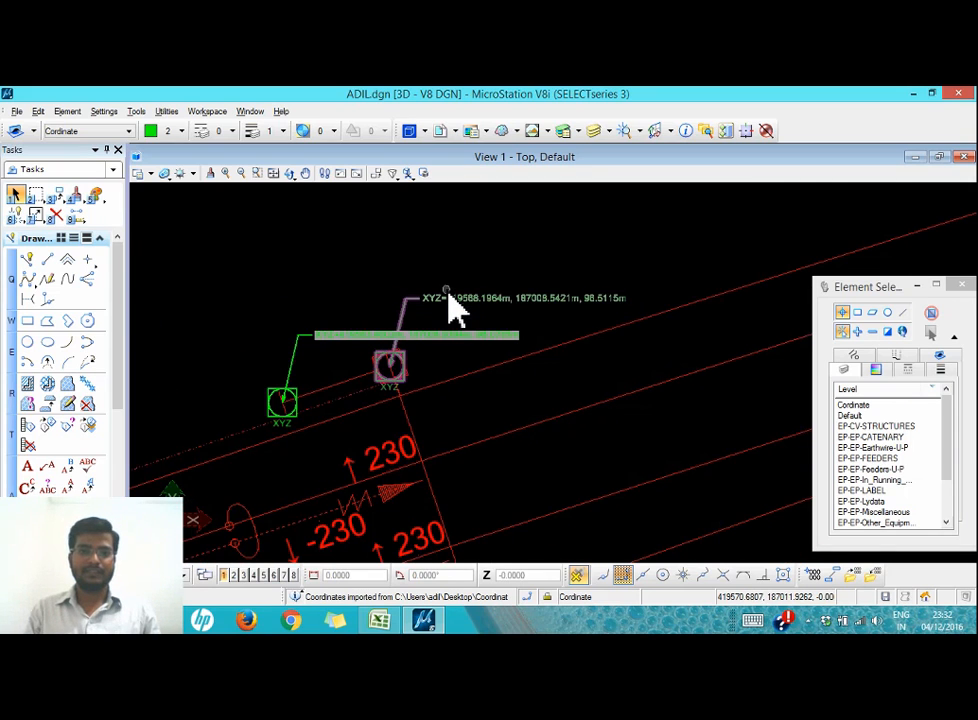
scroll(445, 322, up, 2)
scroll(437, 291, up, 2)
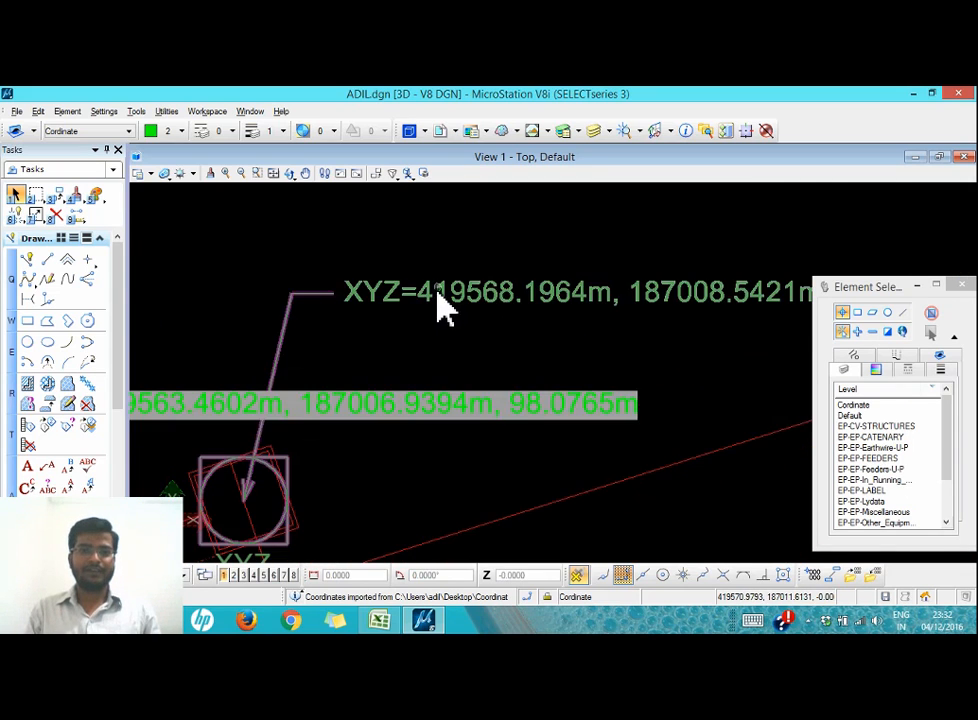
scroll(437, 292, down, 2)
scroll(476, 277, down, 2)
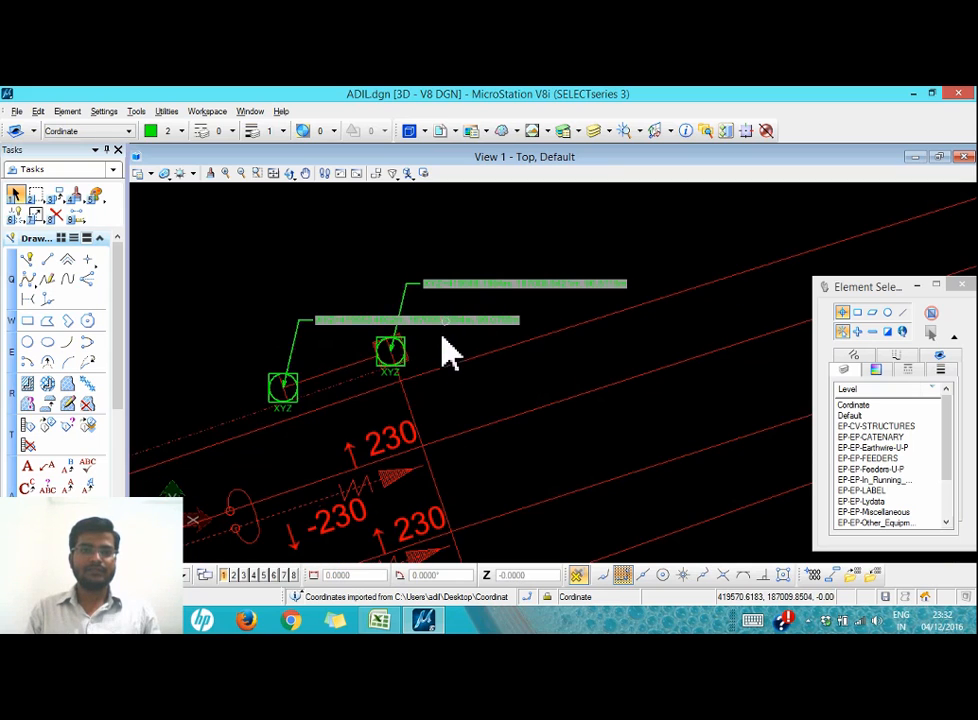
scroll(398, 316, up, 4)
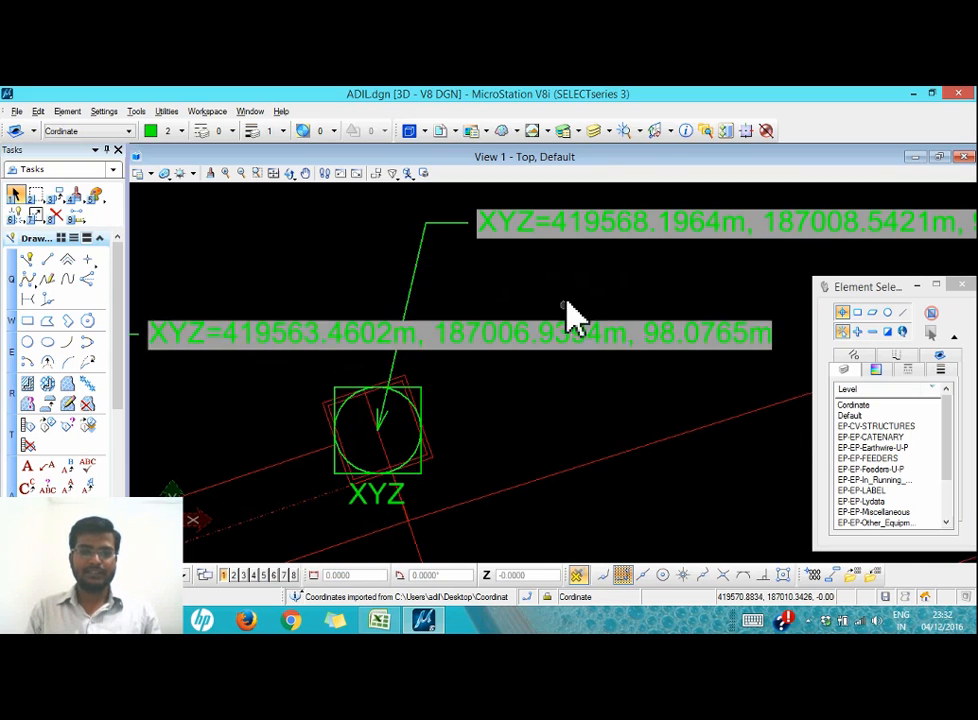
scroll(572, 317, down, 3)
scroll(578, 290, up, 3)
scroll(500, 290, down, 3)
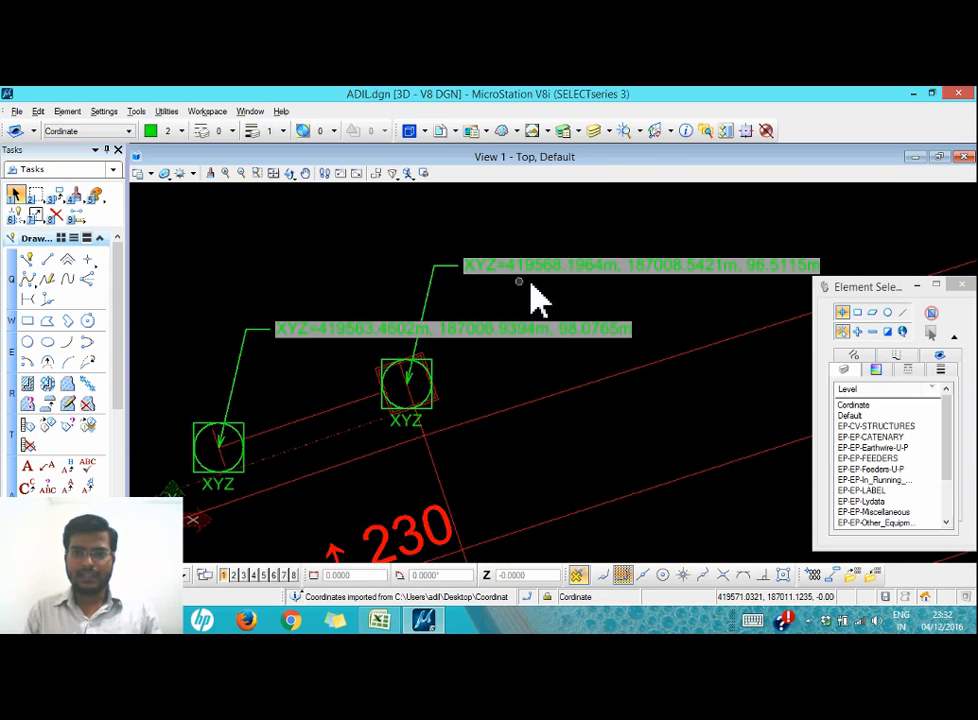
scroll(630, 278, up, 2)
scroll(650, 281, down, 3)
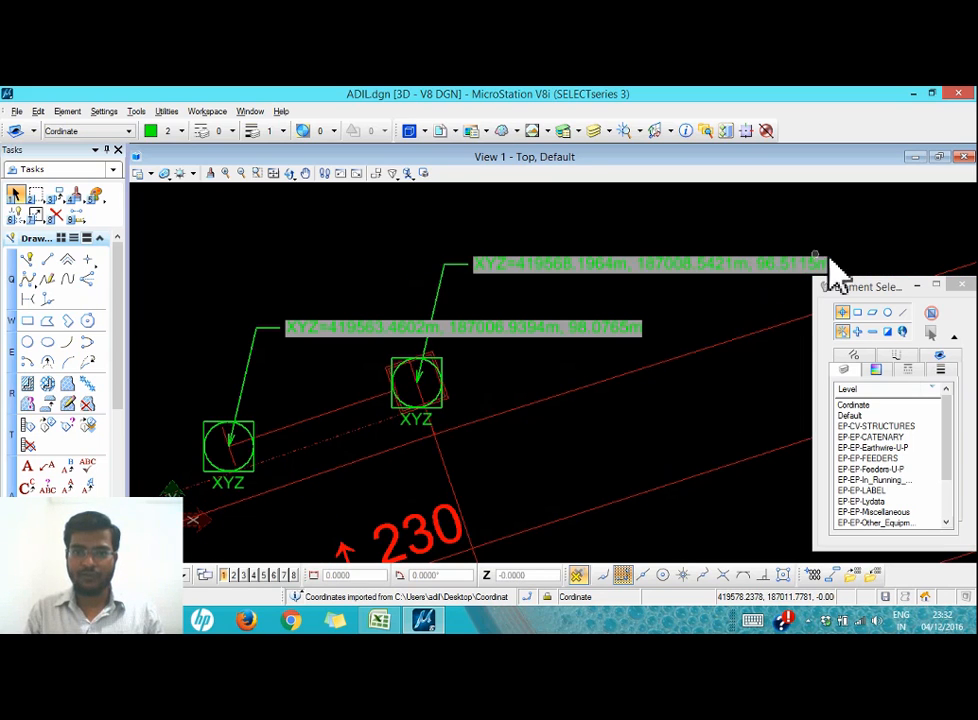
scroll(608, 292, down, 2)
scroll(600, 280, down, 4)
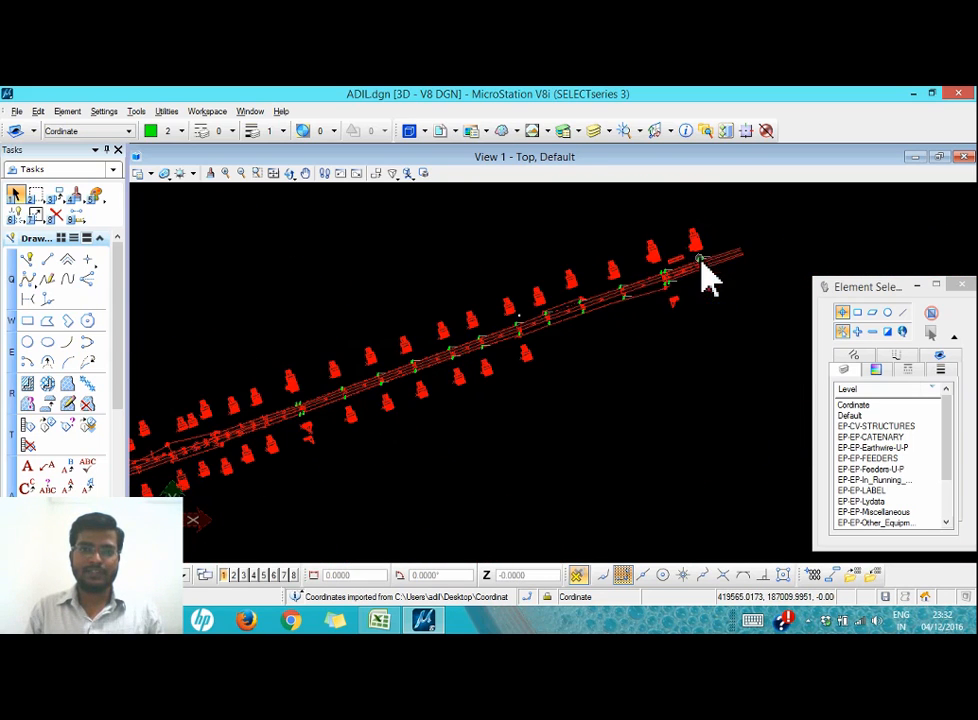
scroll(727, 279, down, 4)
scroll(605, 323, up, 5)
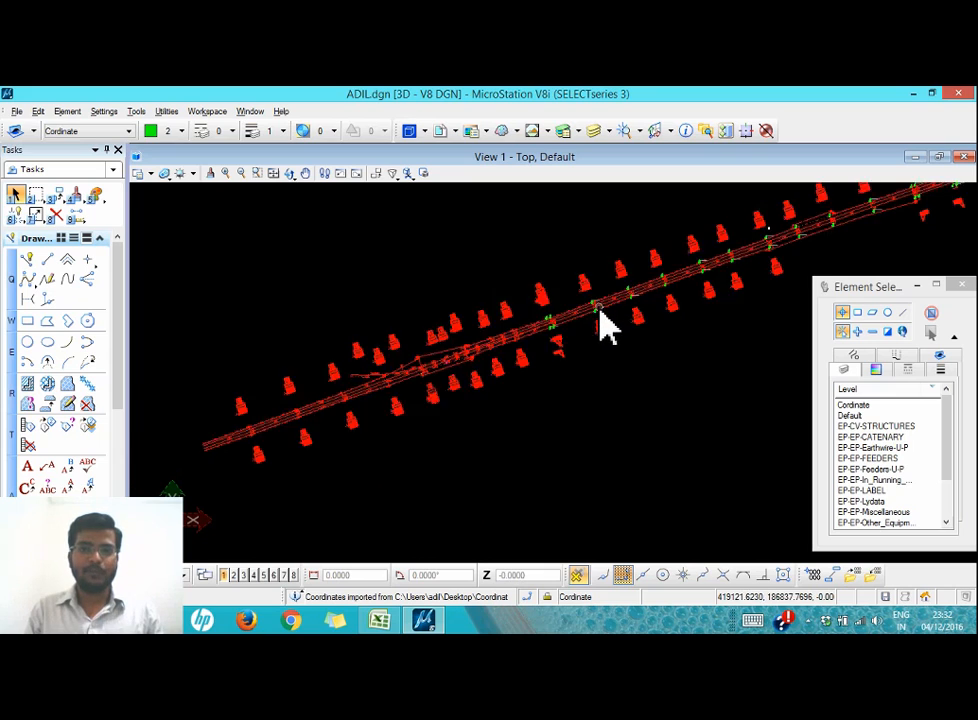
scroll(470, 352, up, 3)
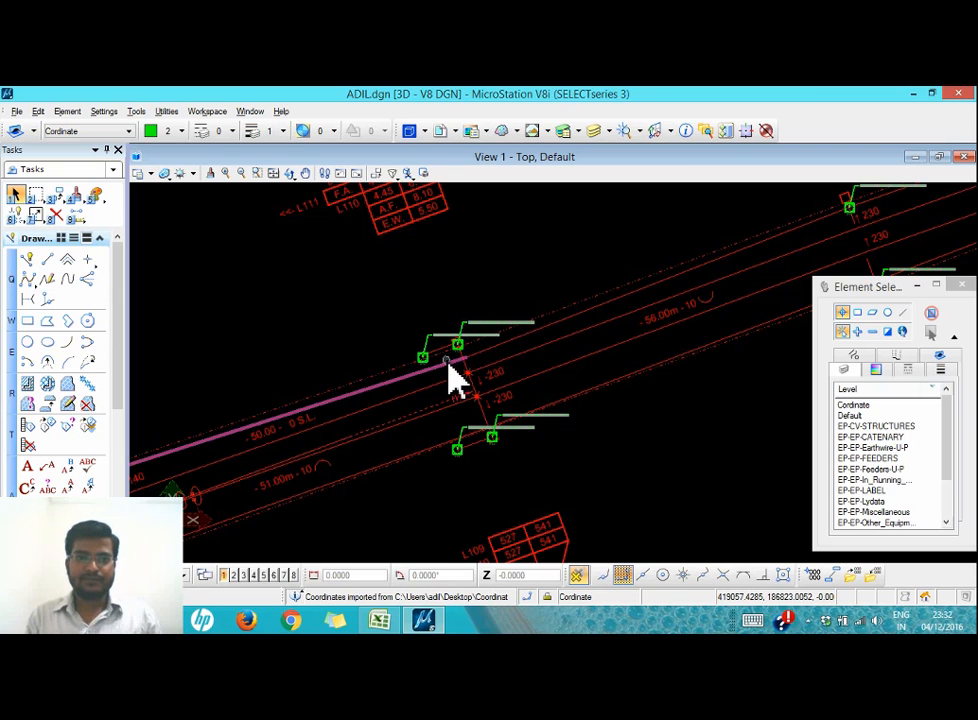
scroll(380, 400, down, 5)
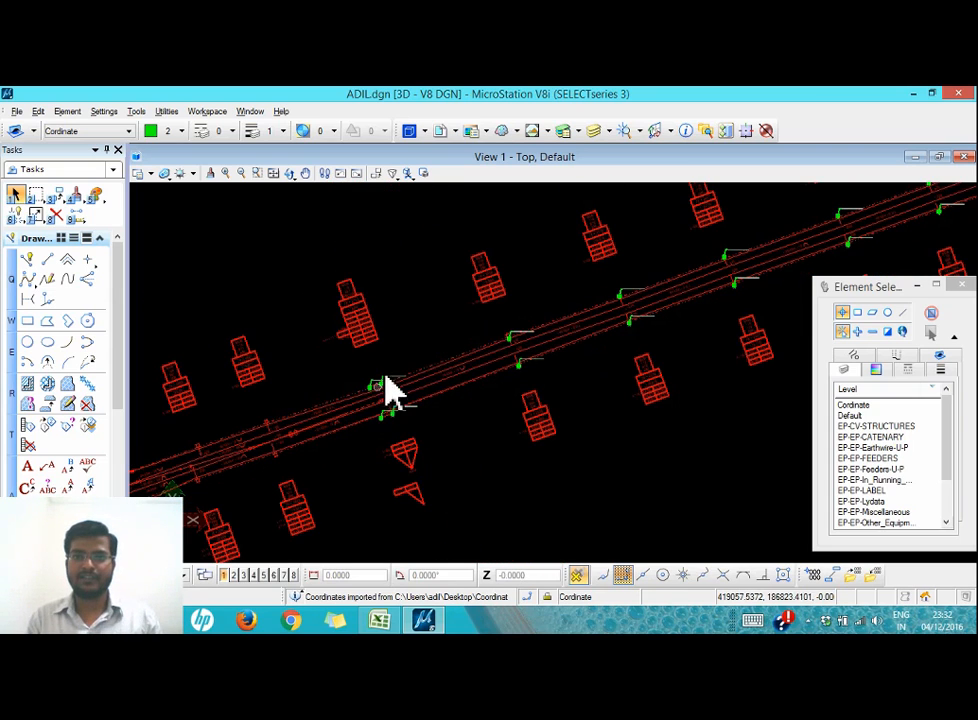
- Reopen the coordinate import settings and review the available import types, keeping Cell as the type
click(962, 286)
click(874, 574)
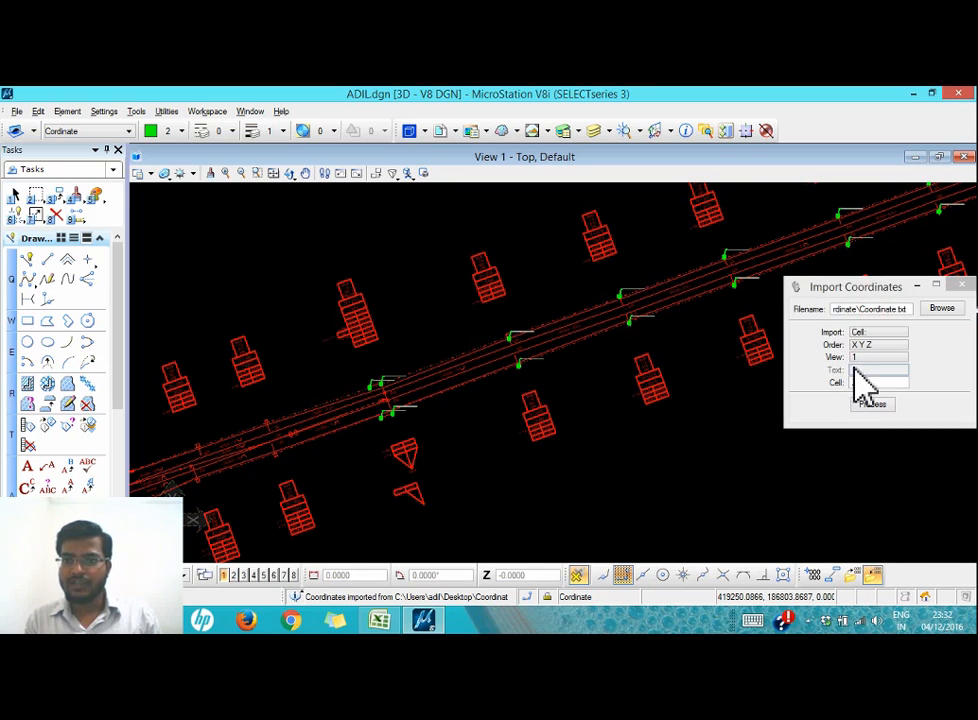
click(880, 333)
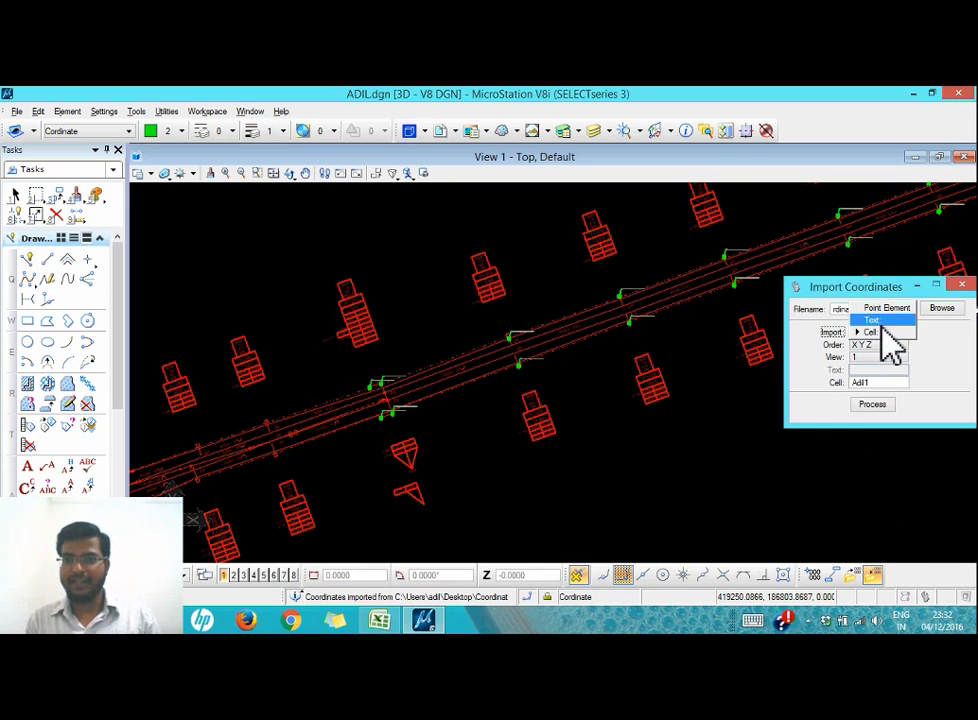
click(878, 332)
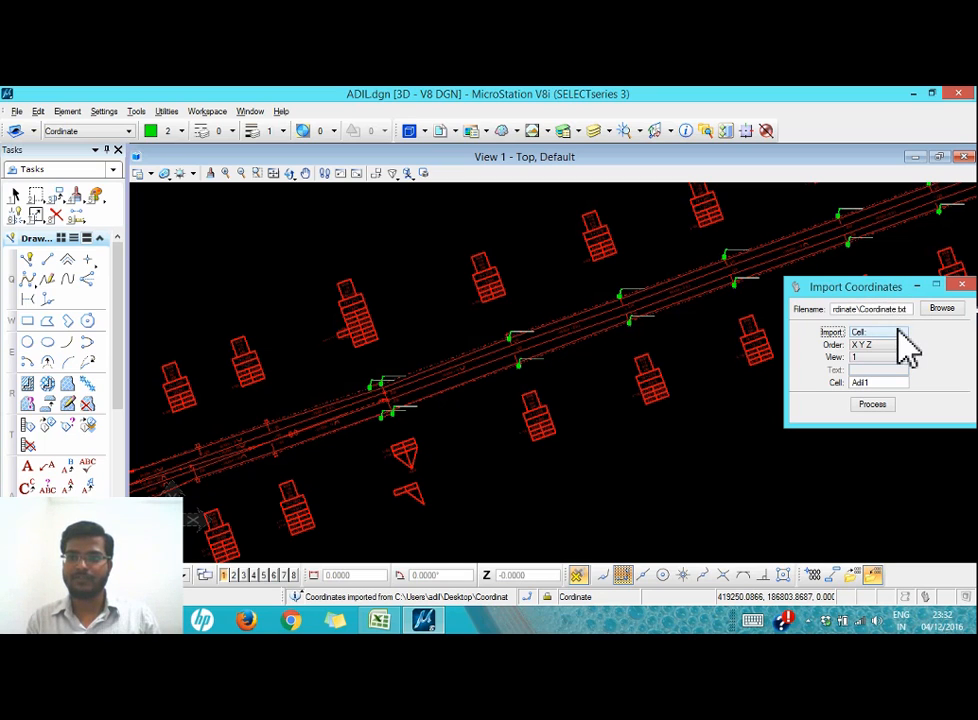
drag(880, 290, 882, 347)
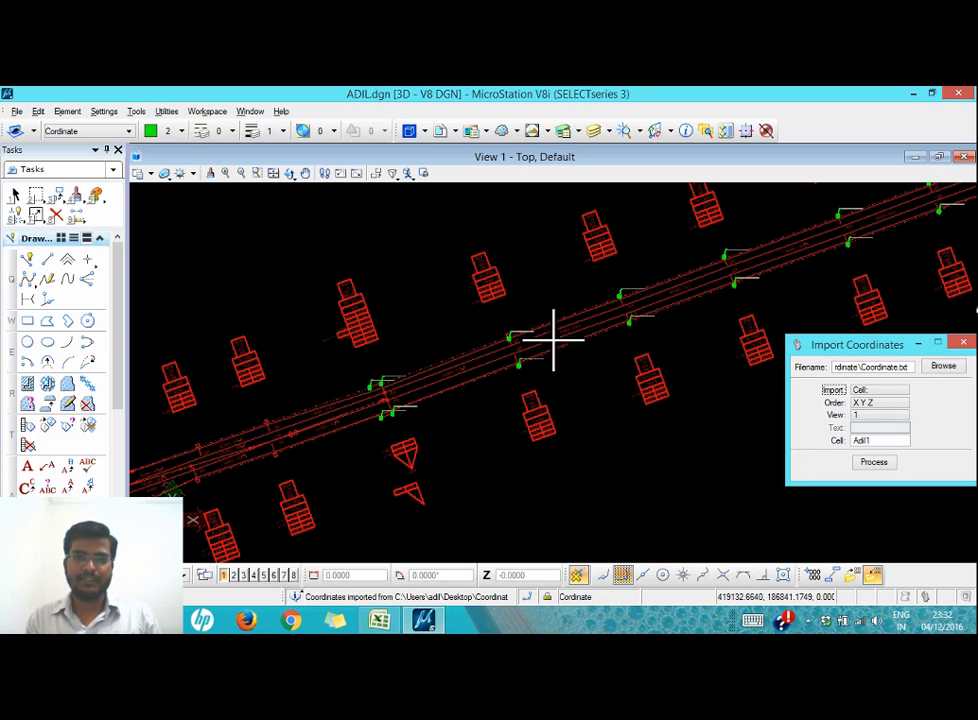
scroll(437, 349, up, 1)
scroll(218, 399, down, 3)
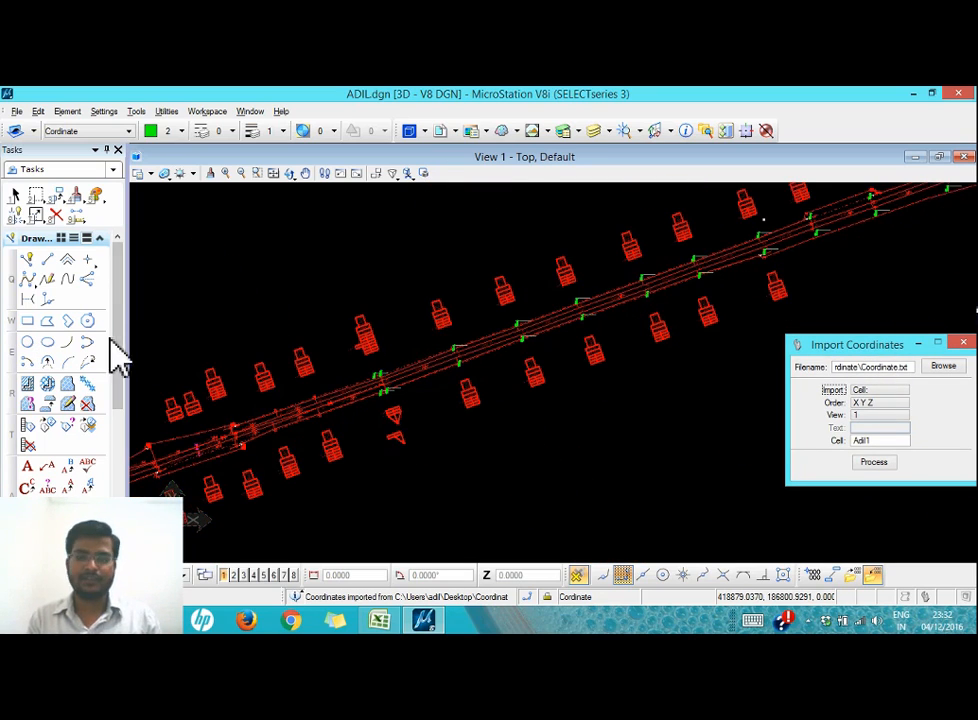
scroll(415, 360, down, 2)
scroll(791, 262, up, 2)
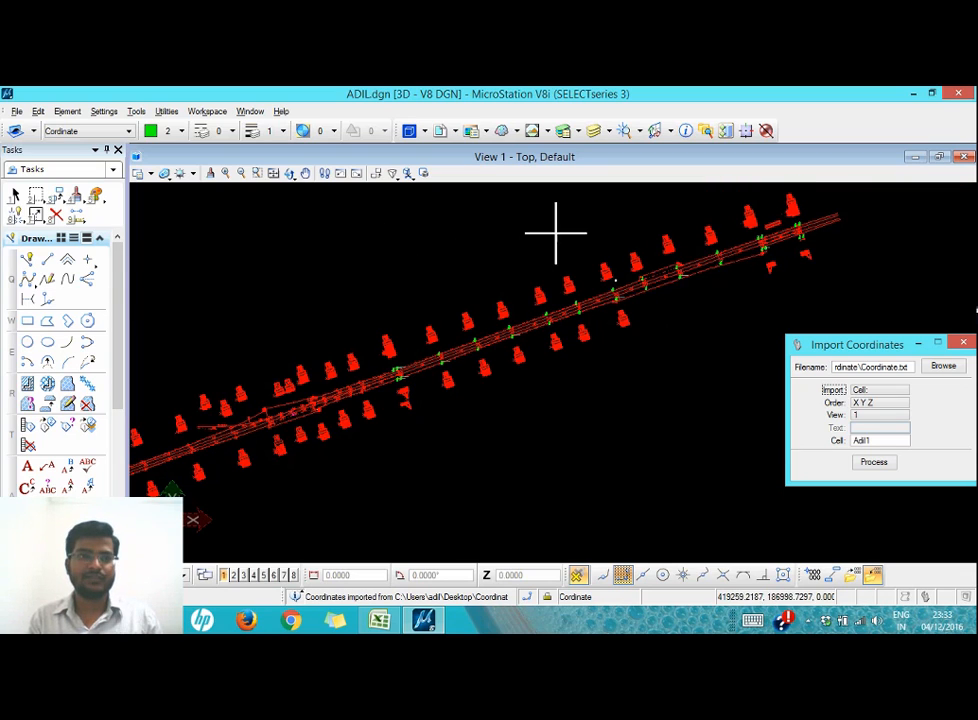
- Select all elements on the Cordinate level and delete them from the drawing
click(14, 195)
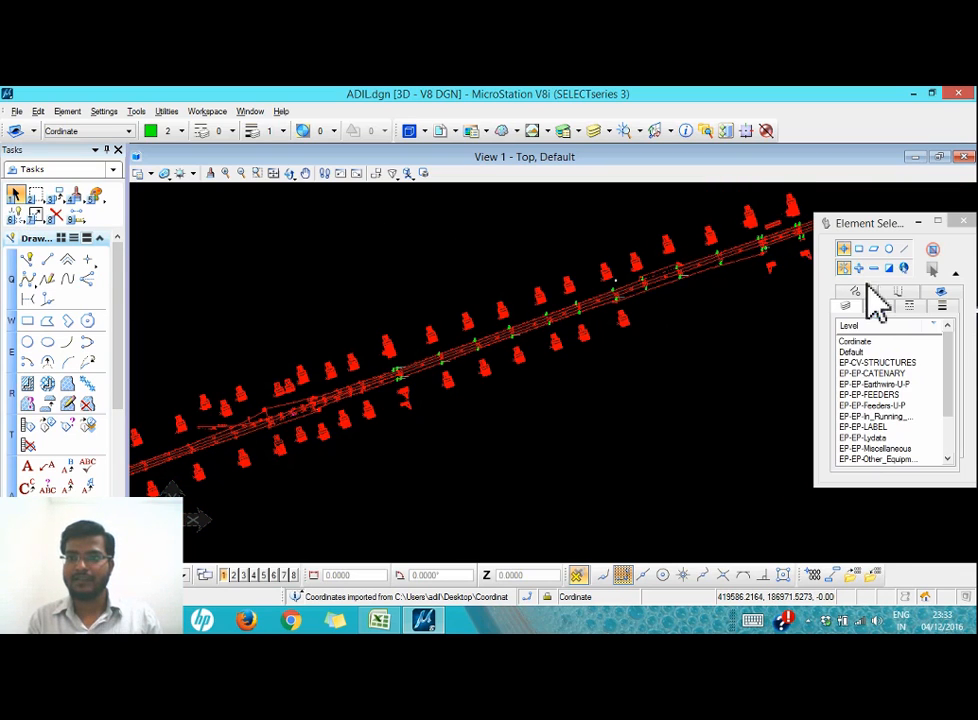
click(856, 343)
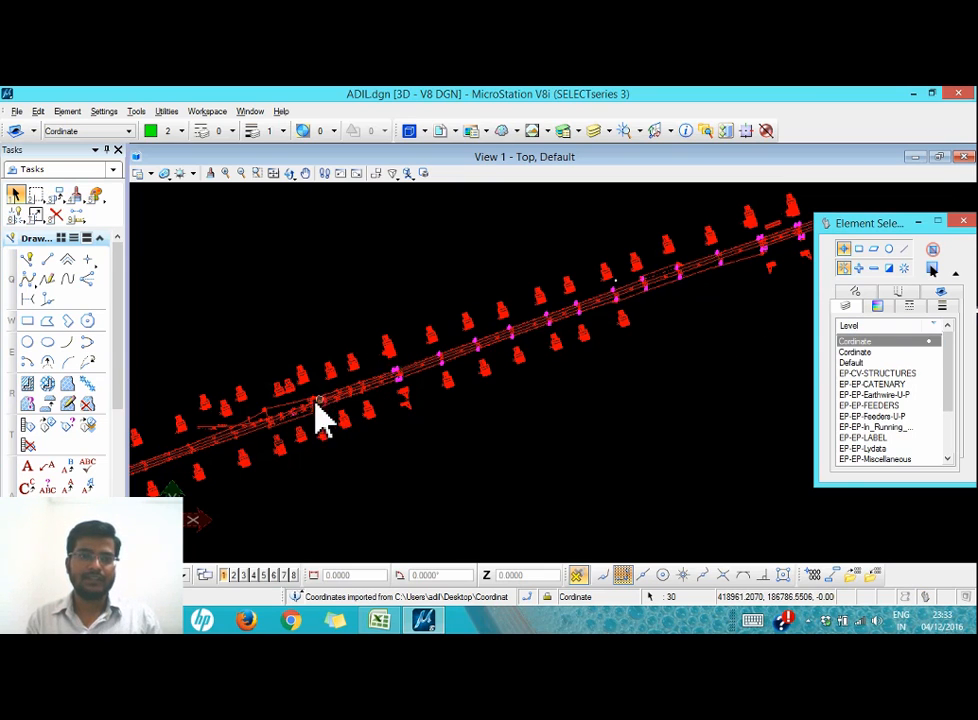
scroll(316, 402, up, 3)
scroll(299, 408, down, 2)
scroll(570, 362, down, 4)
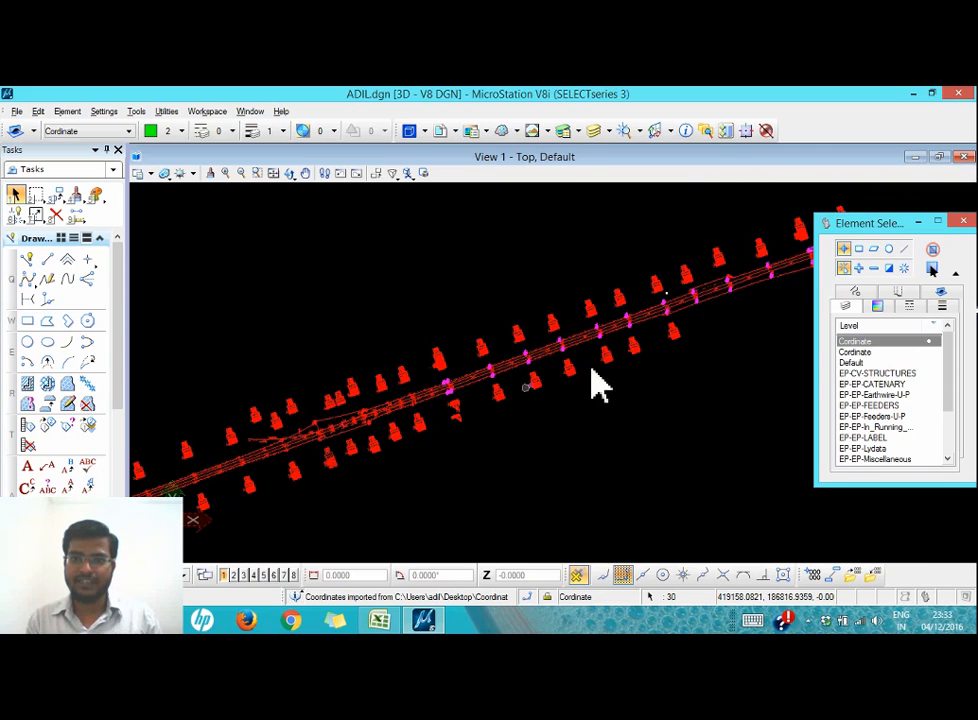
scroll(563, 383, up, 6)
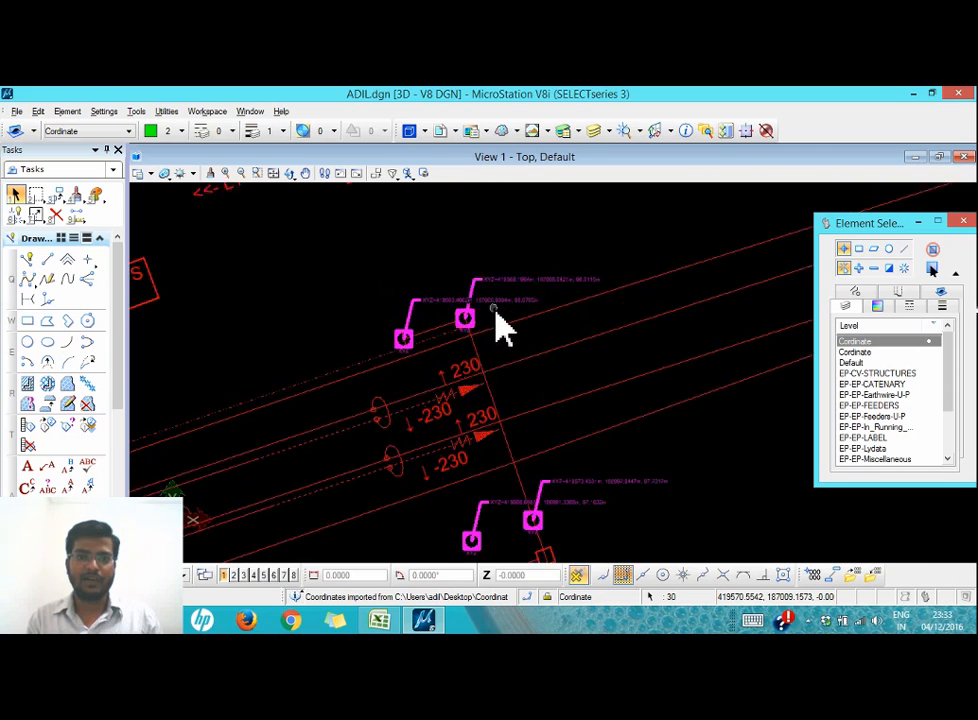
scroll(688, 262, down, 5)
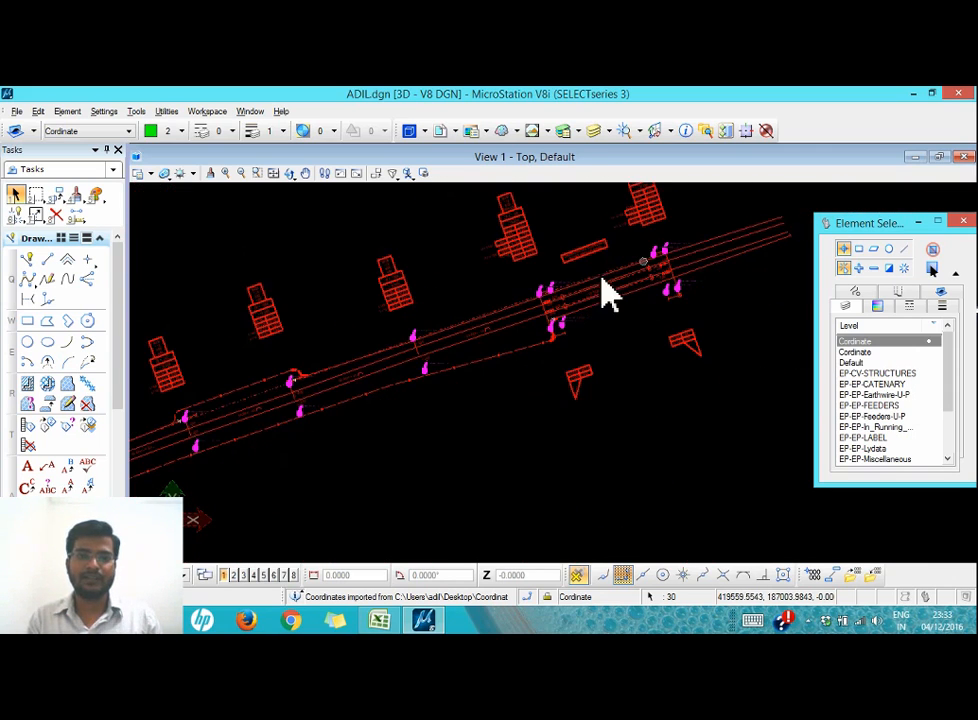
scroll(301, 426, up, 6)
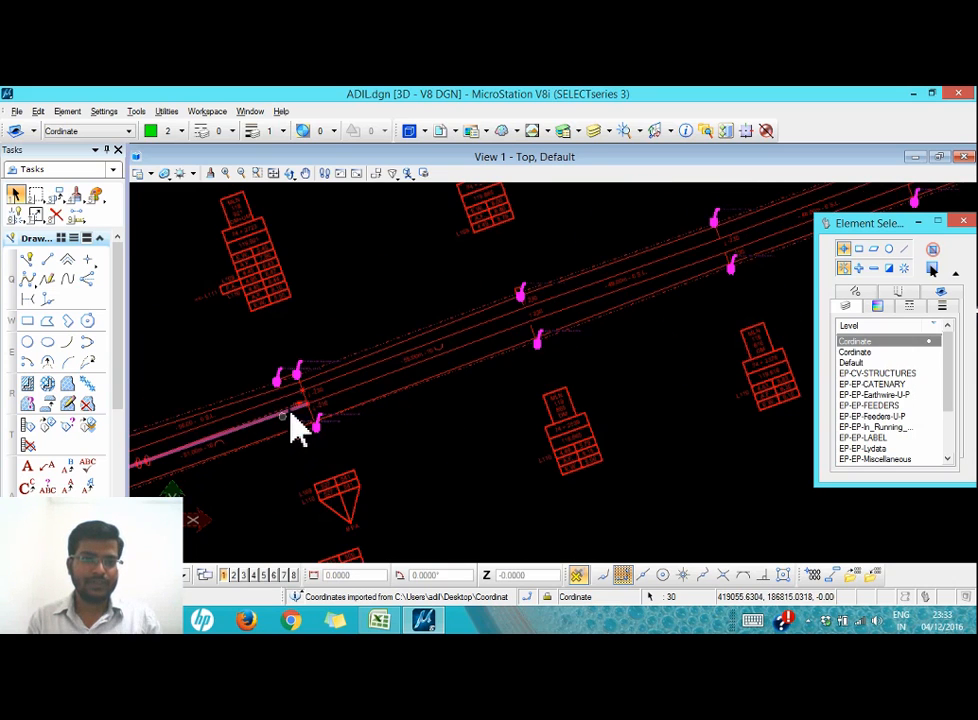
scroll(405, 327, down, 5)
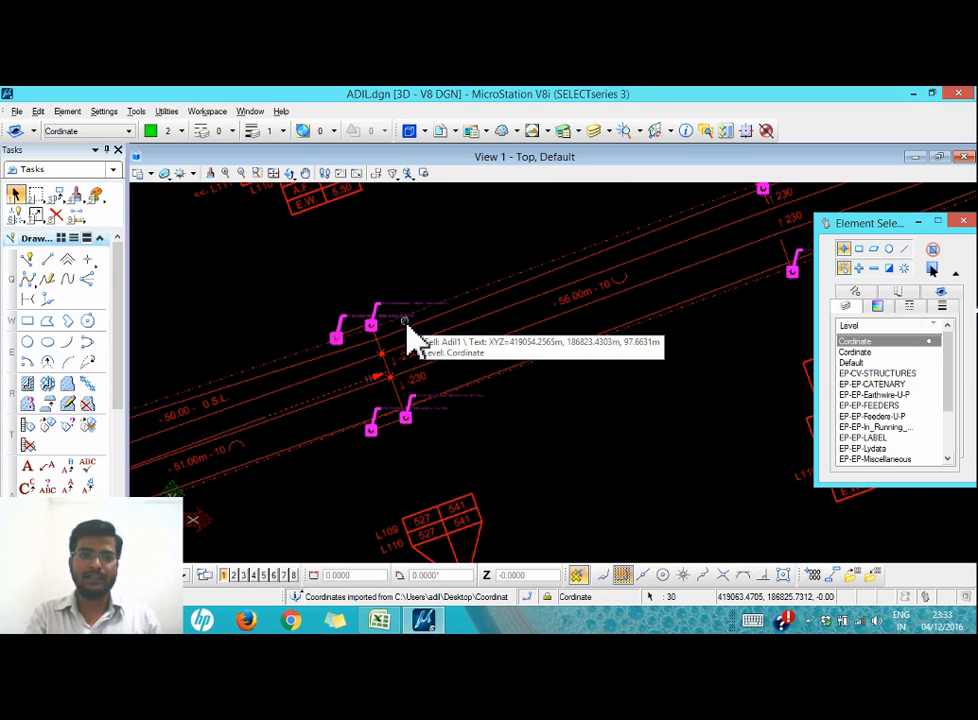
scroll(405, 324, up, 3)
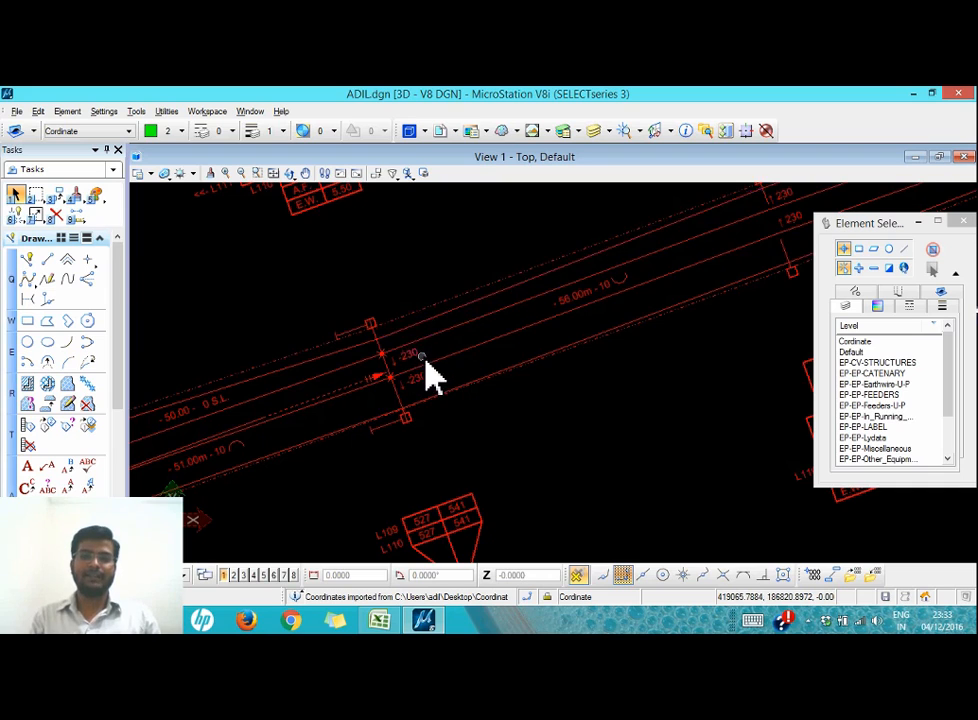
scroll(428, 375, down, 3)
- Import the coordinates from Coordinate.txt as text, placing the text "adil" at each point
click(873, 575)
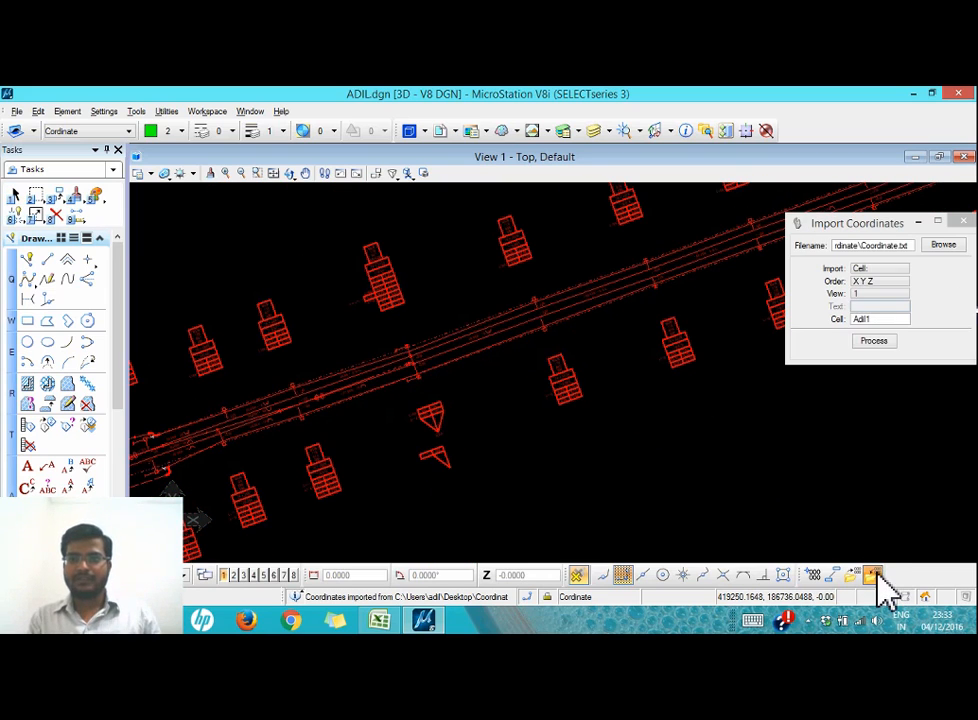
drag(863, 223, 837, 172)
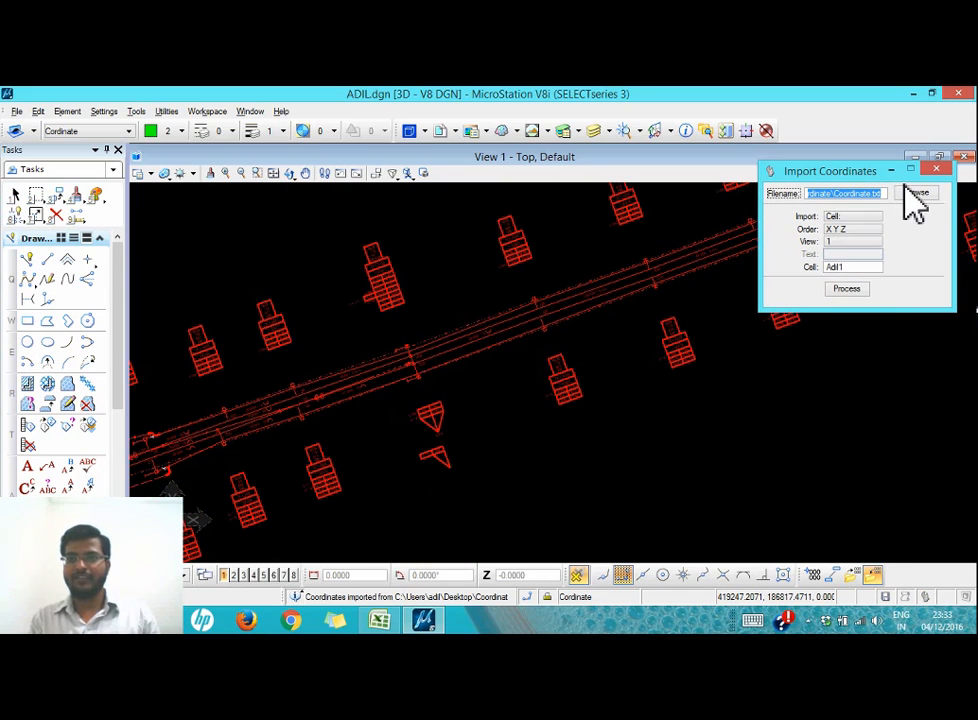
click(858, 217)
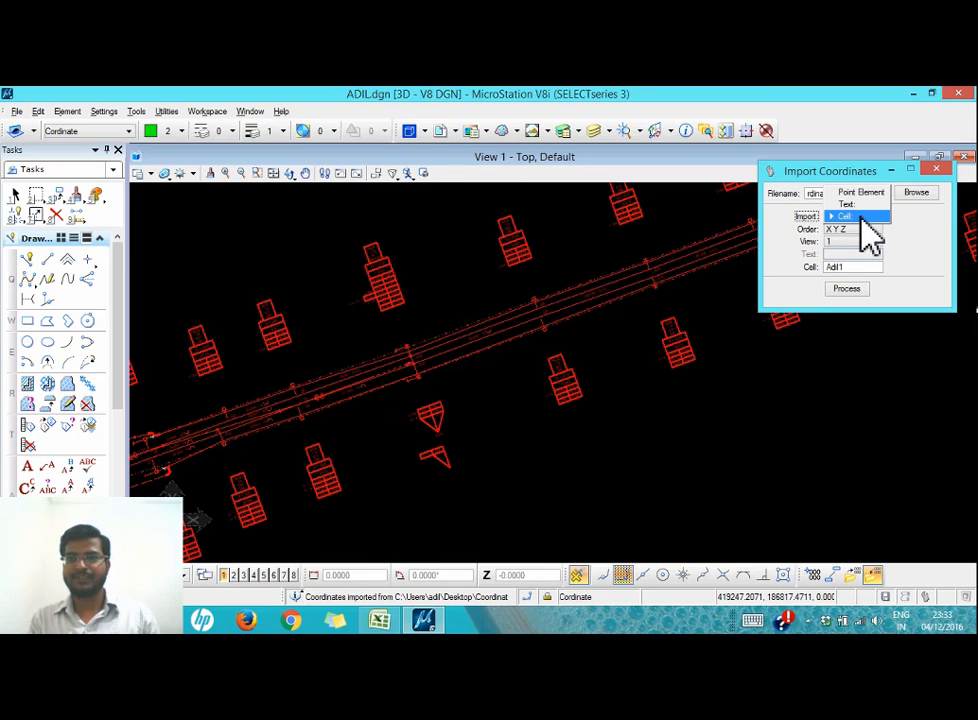
click(847, 204)
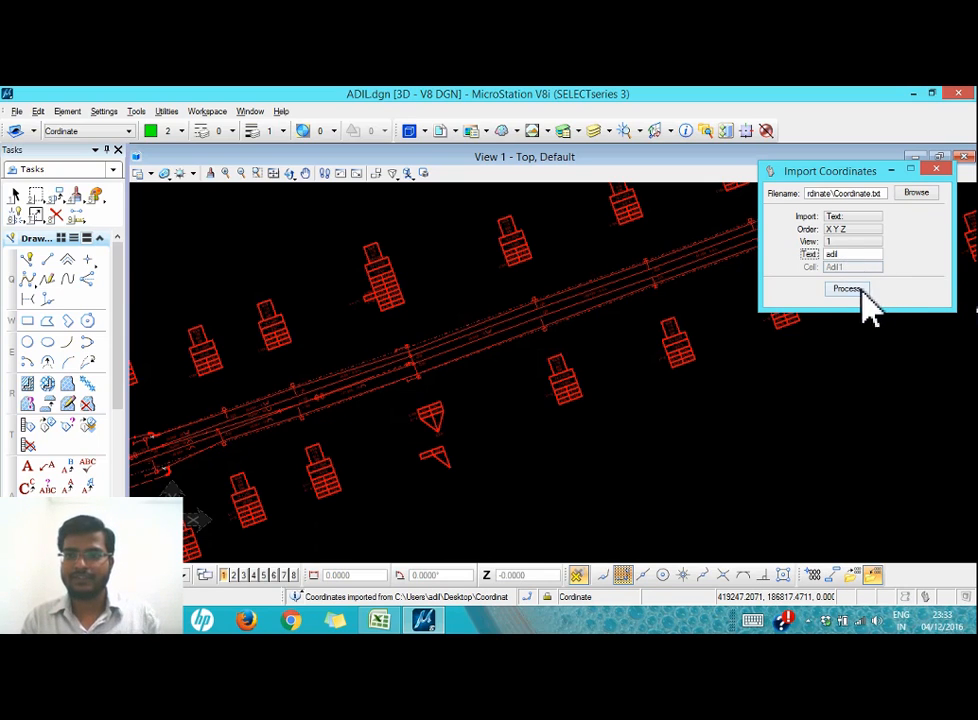
click(936, 170)
- Examine the placement of the imported "adil" texts on the masts above and below the "-230" labels
scroll(653, 258, up, 8)
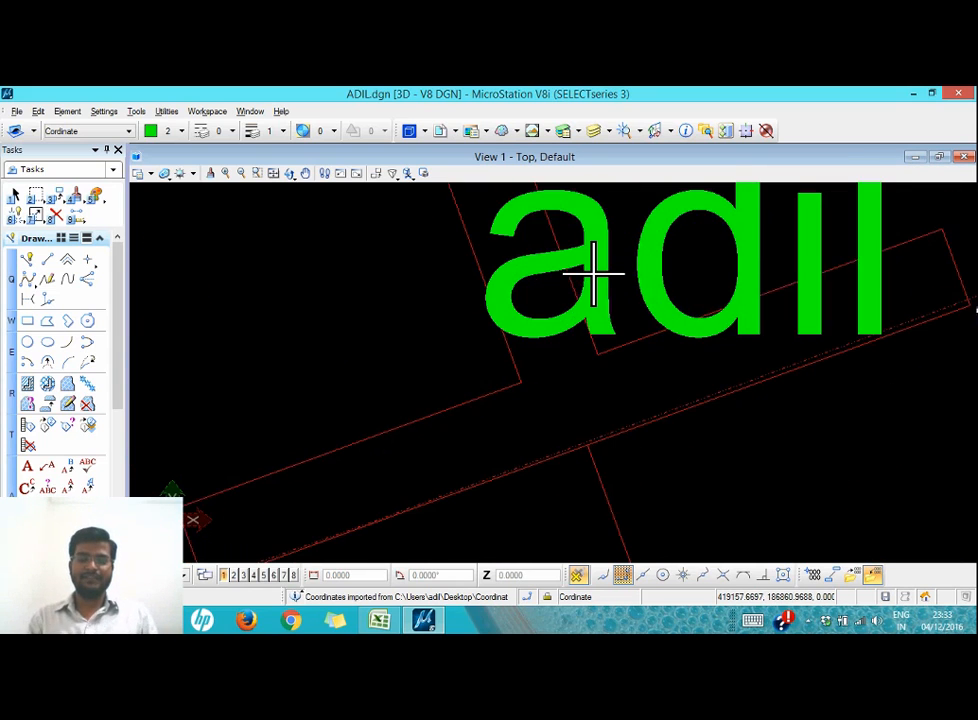
scroll(626, 258, down, 5)
scroll(652, 255, up, 4)
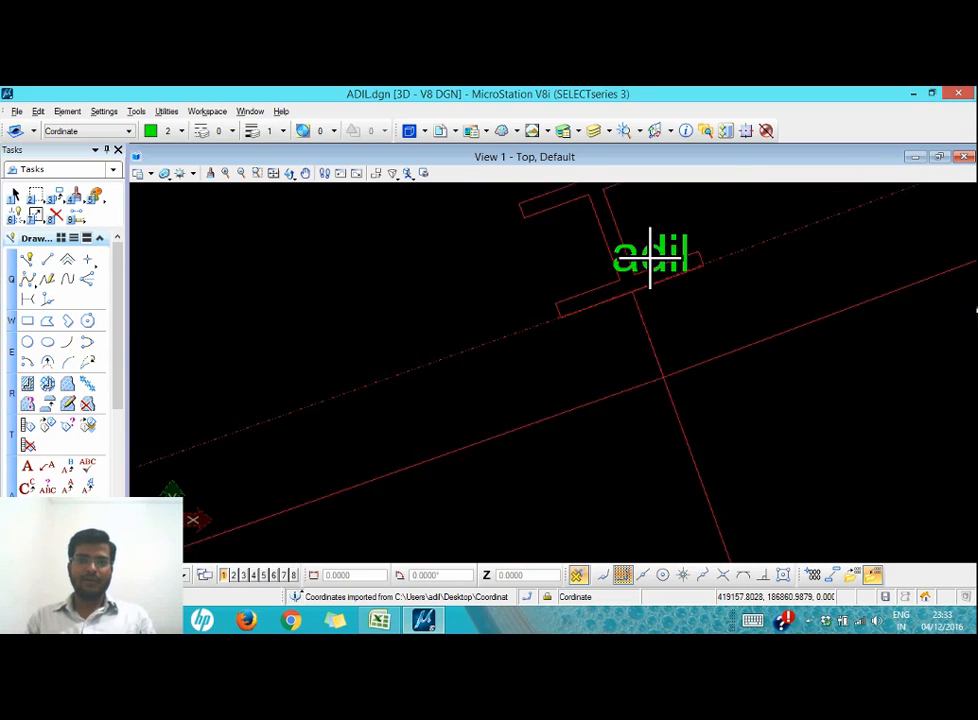
scroll(610, 268, down, 1)
scroll(620, 272, down, 3)
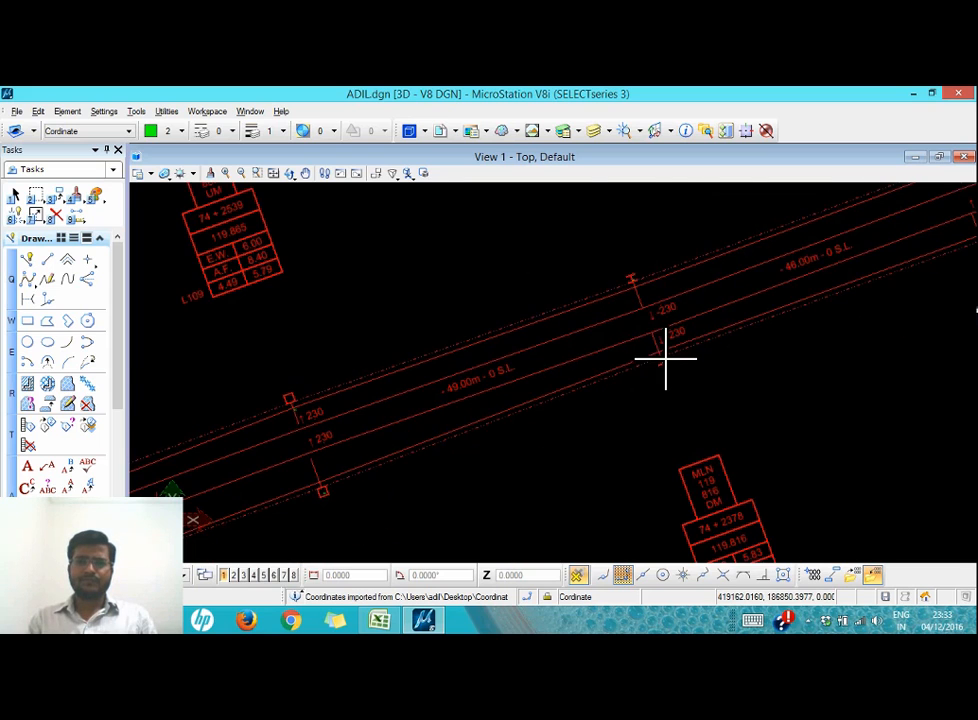
scroll(680, 376, up, 3)
scroll(677, 382, up, 3)
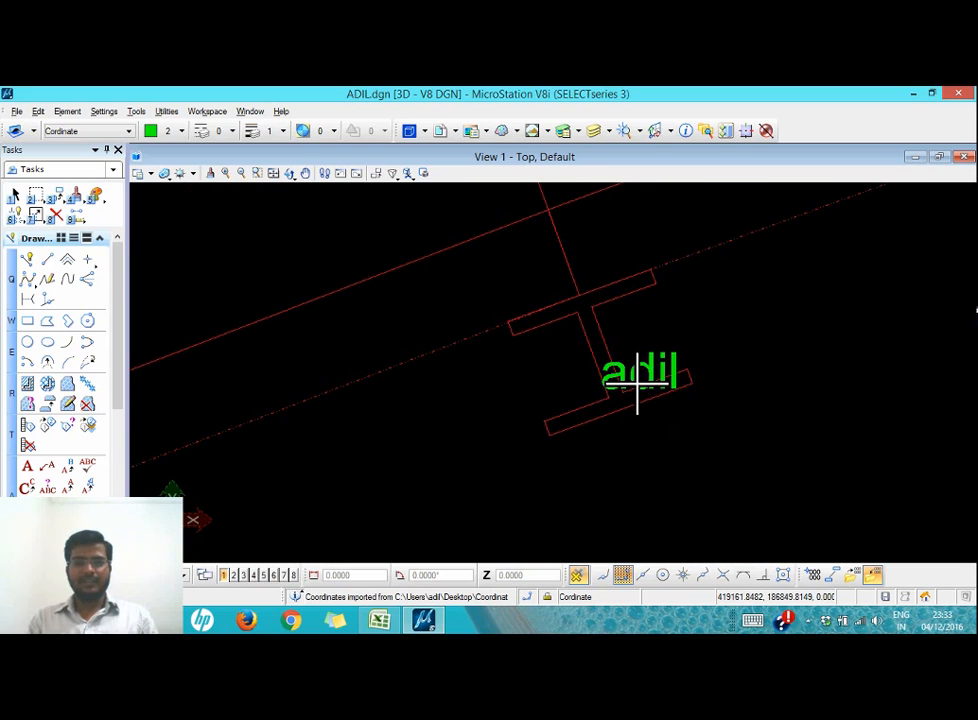
scroll(640, 390, down, 3)
scroll(644, 383, down, 3)
scroll(589, 242, up, 5)
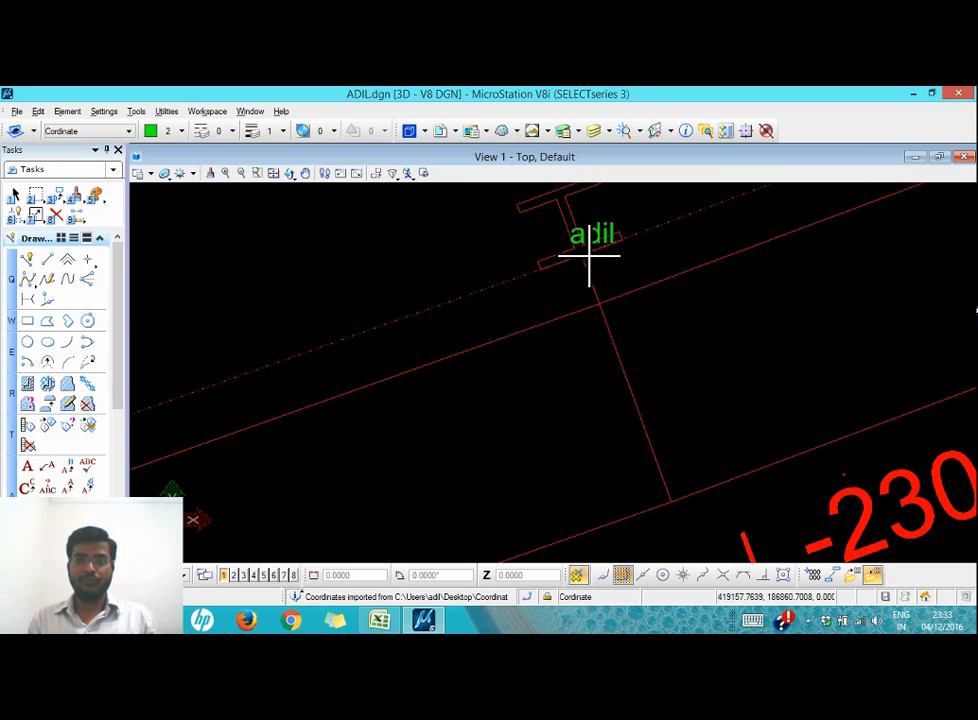
scroll(570, 278, down, 3)
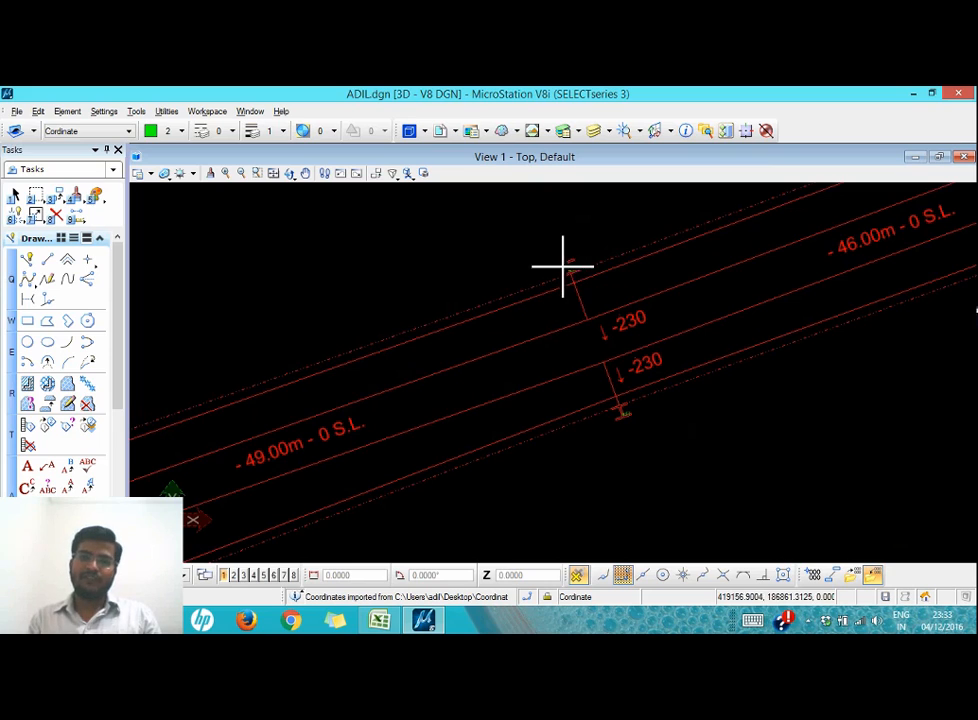
scroll(578, 285, down, 5)
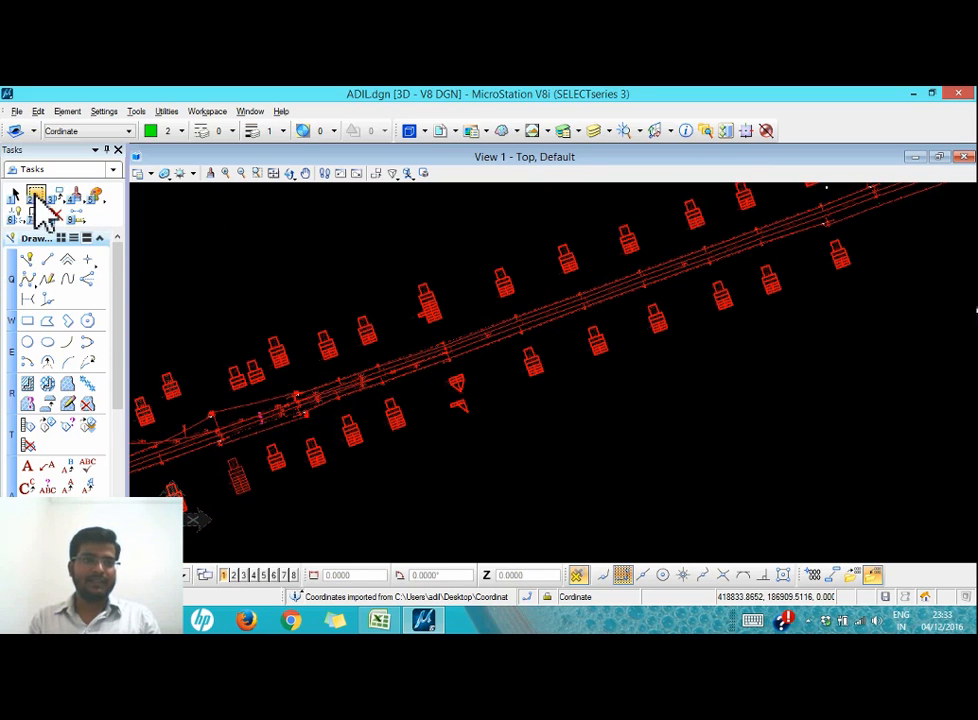
- Select all elements on the Cordinate level and delete the imported texts
click(15, 195)
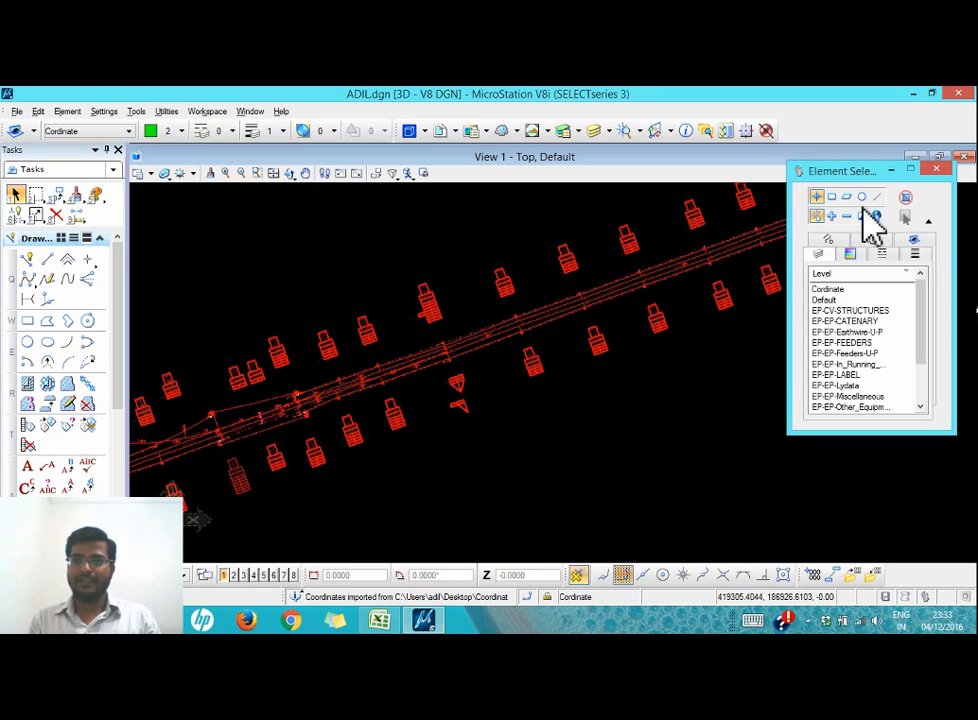
click(825, 289)
click(825, 291)
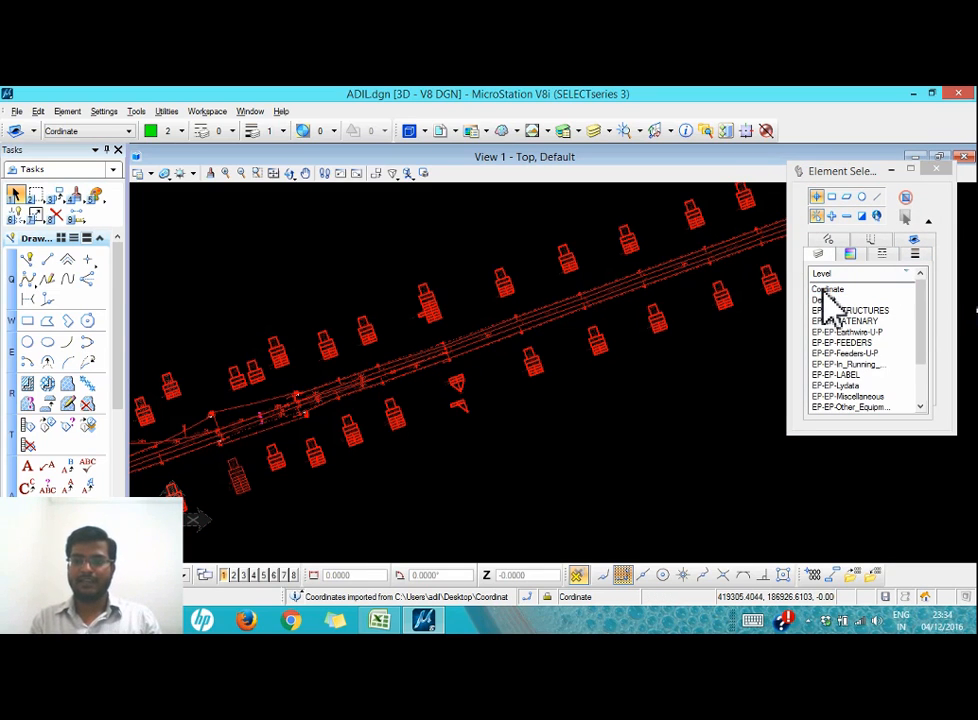
- Import the coordinates from Coordinate.txt again, with the import type set to Cell and Adil1 as the cell
click(872, 577)
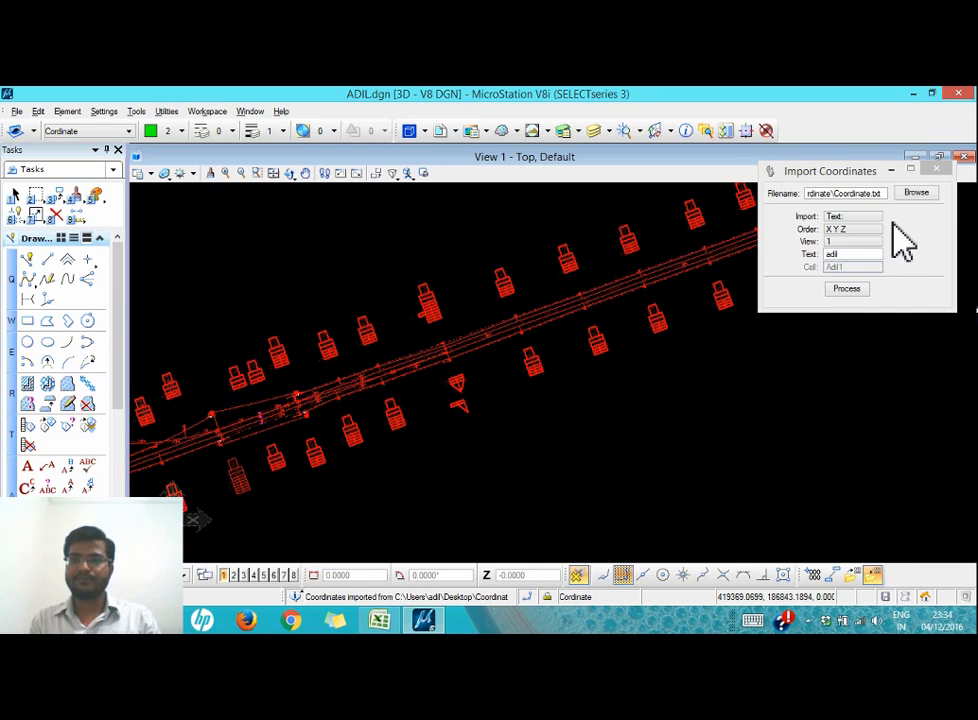
click(854, 216)
click(851, 243)
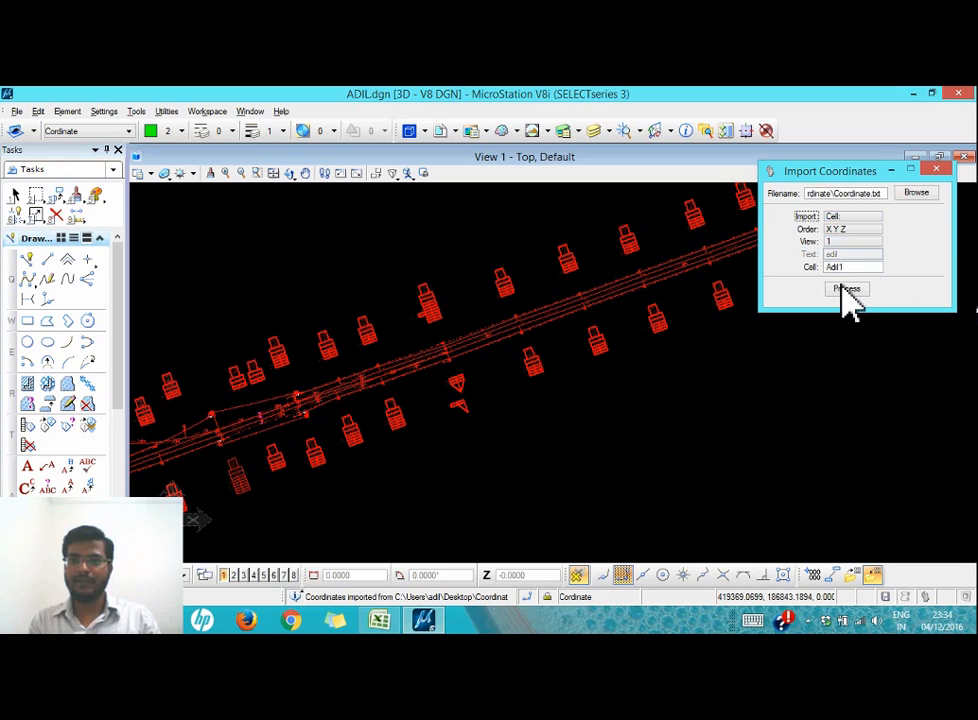
click(846, 289)
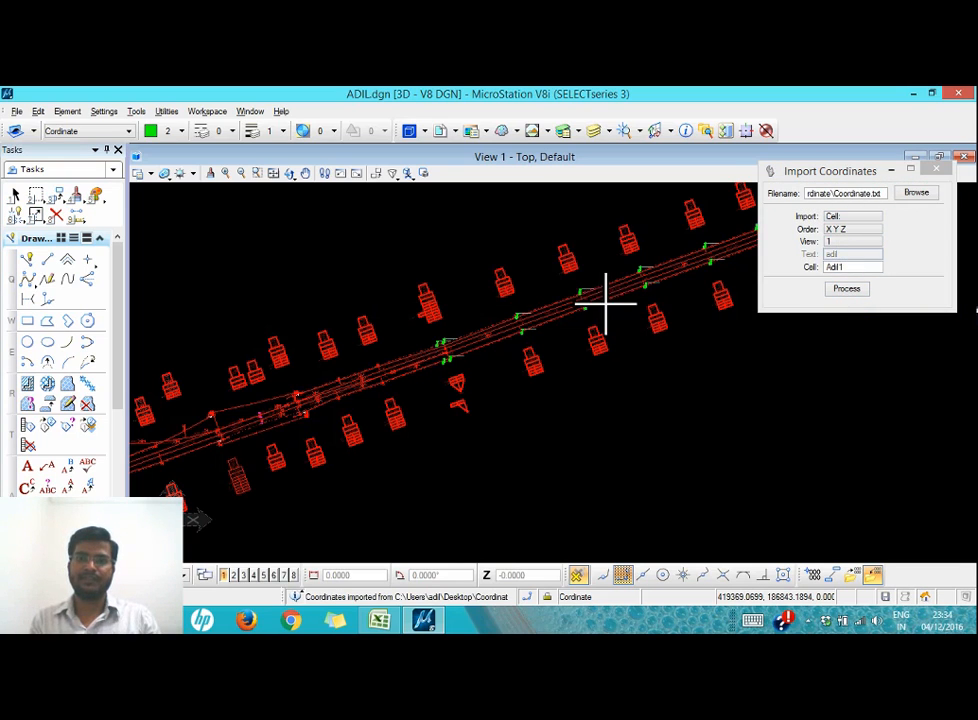
- Examine the newly imported cells along the track and the coordinate notes at the masts near the "-230" labels
scroll(433, 333, up, 1)
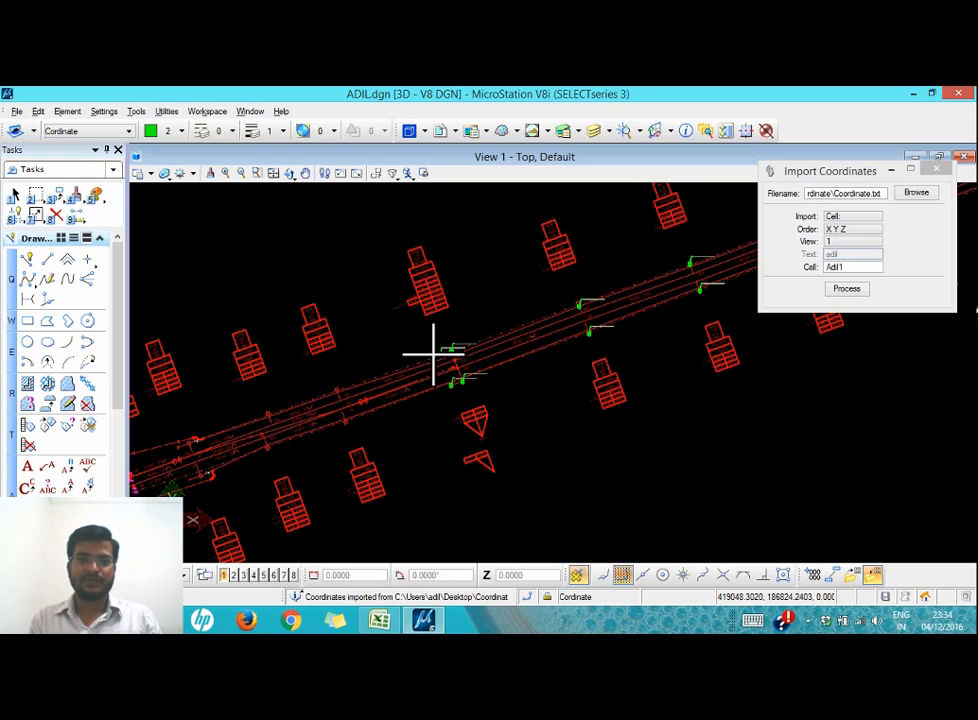
scroll(433, 353, up, 2)
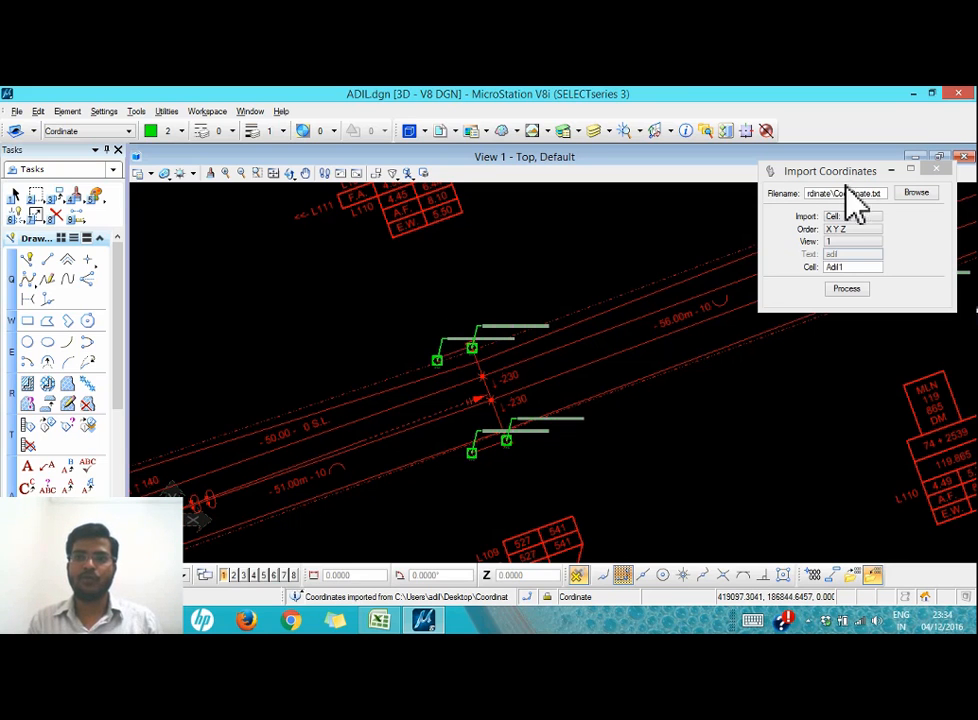
drag(863, 180, 864, 367)
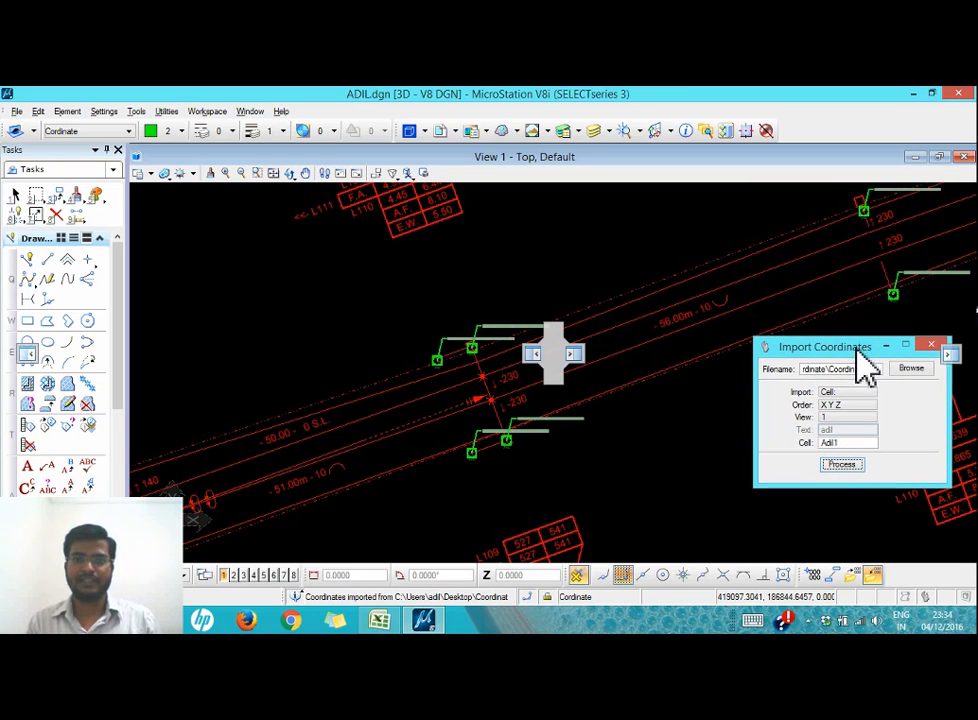
scroll(382, 356, down, 3)
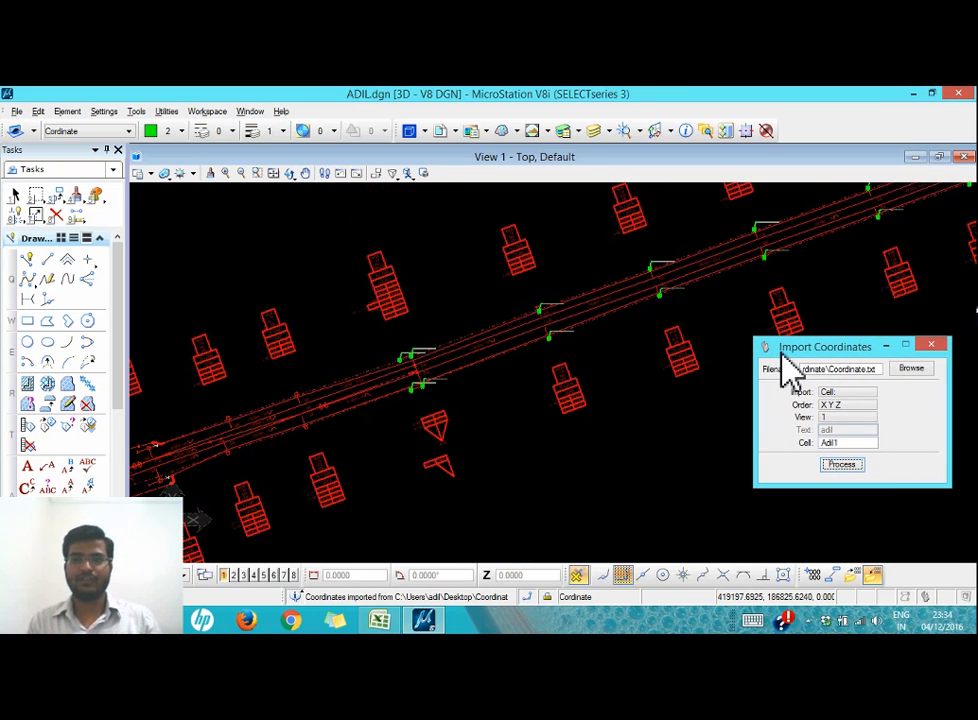
drag(796, 352, 765, 316)
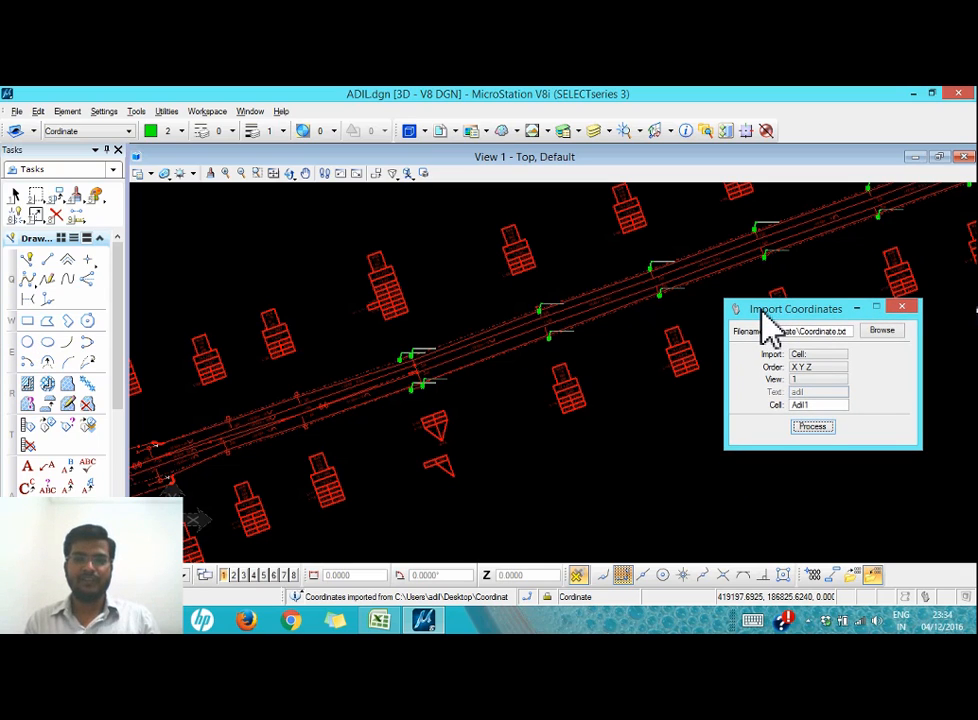
click(16, 195)
scroll(563, 306, up, 3)
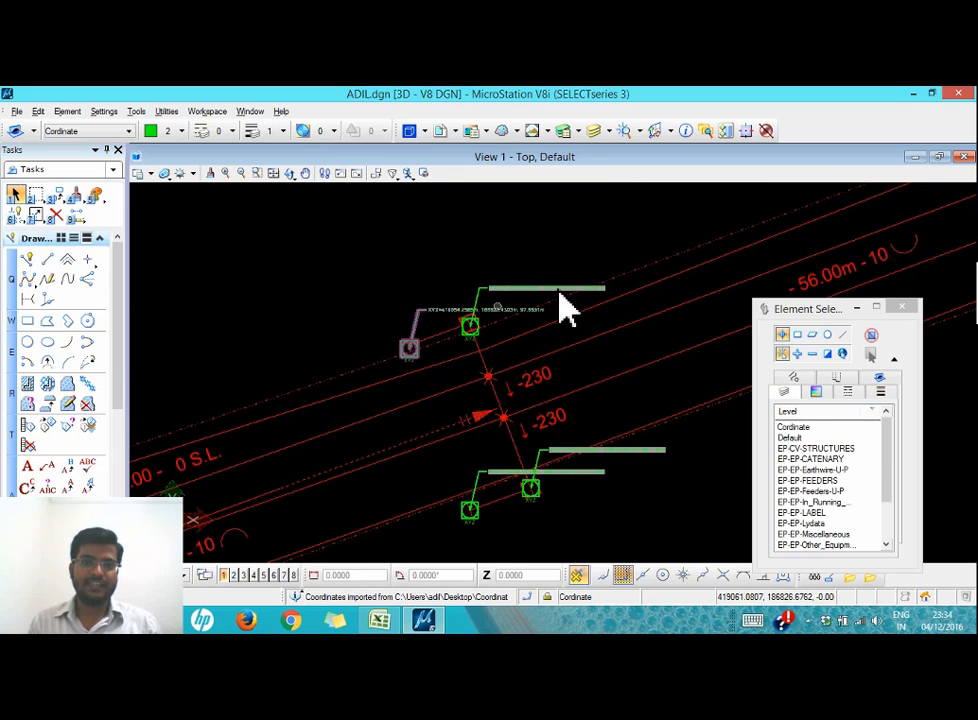
- Place a circle of about 2.07 radius on the square mast near "140", snapping its center to the mast's center
scroll(485, 340, down, 2)
scroll(200, 420, up, 3)
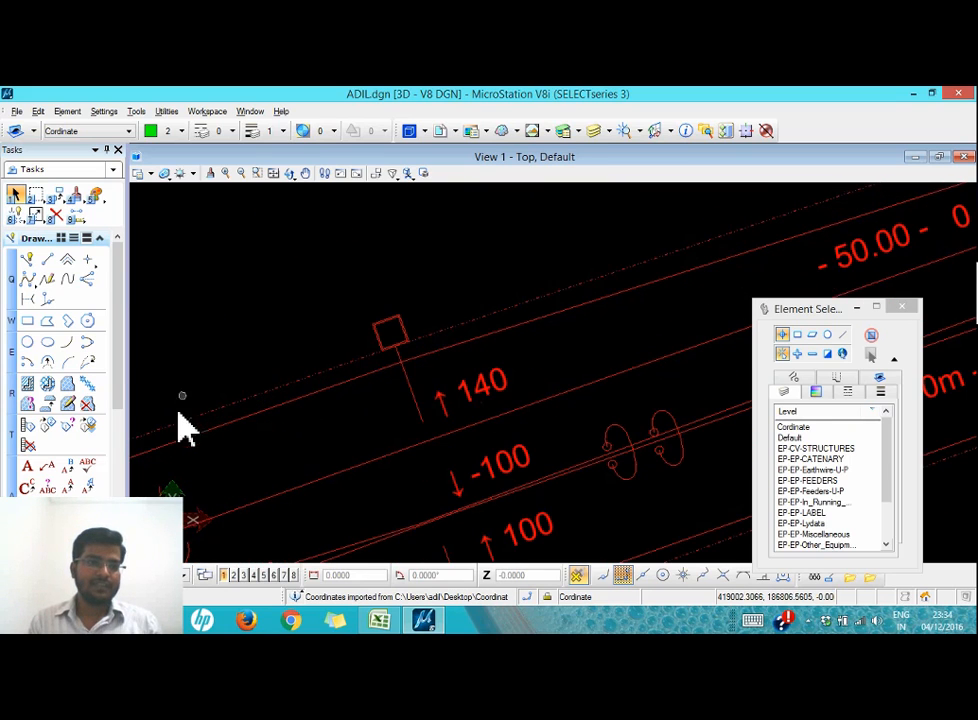
click(27, 343)
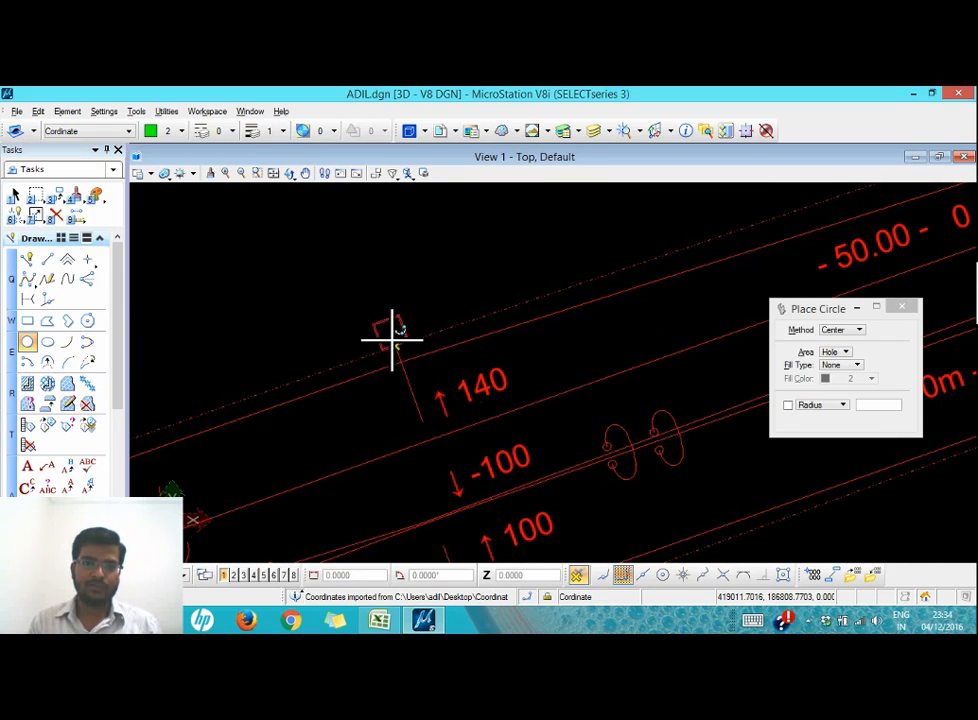
click(662, 575)
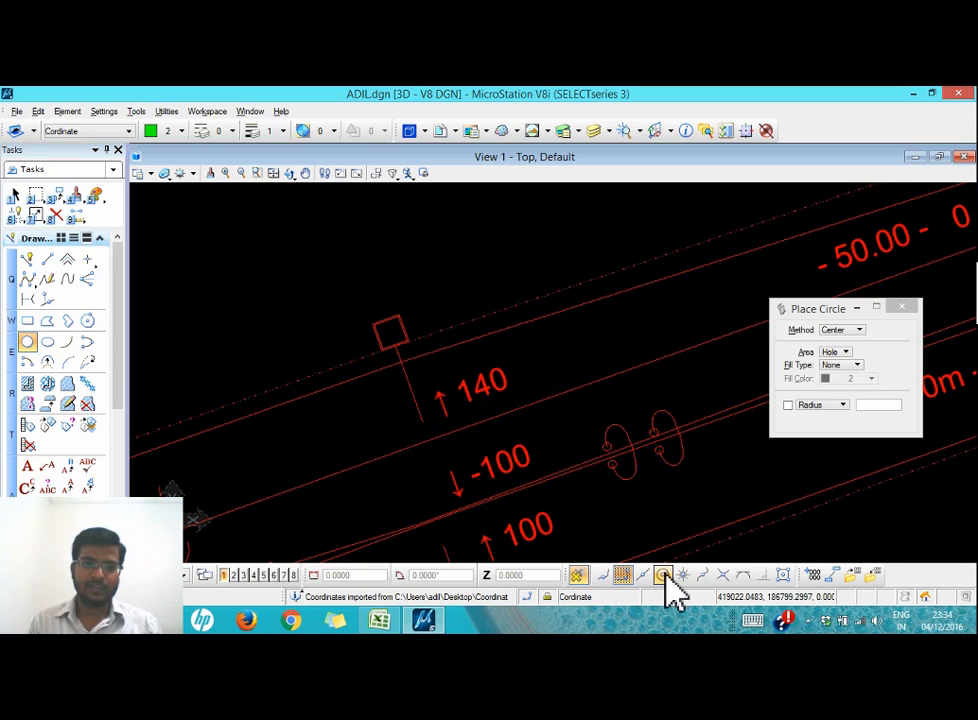
click(402, 330)
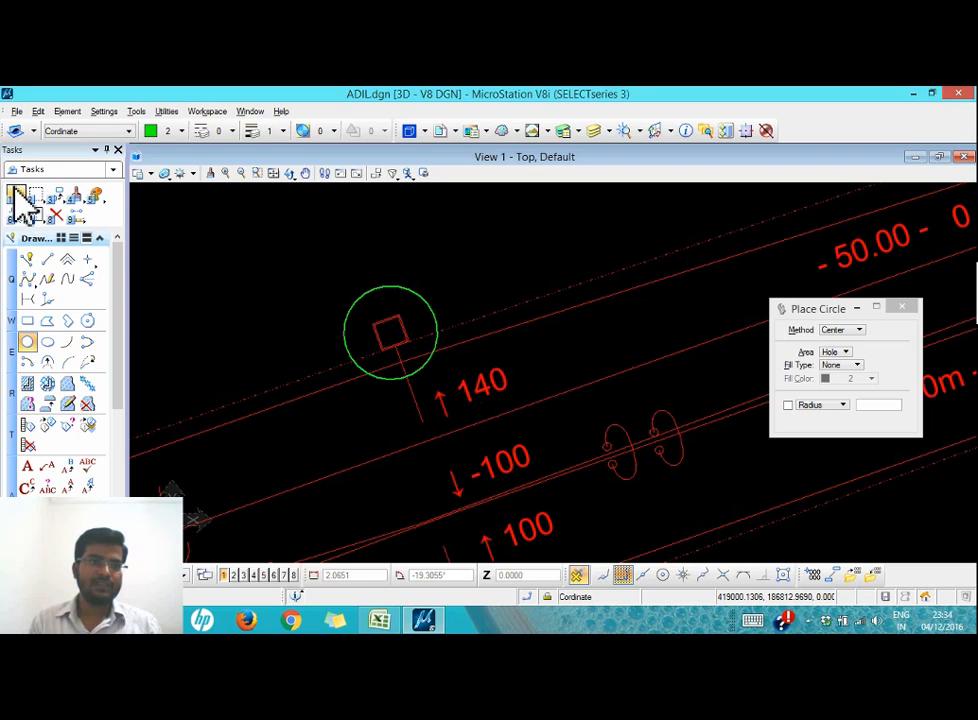
- Select the circle around the mast and inspect its center coordinates in the element information
click(14, 194)
click(385, 316)
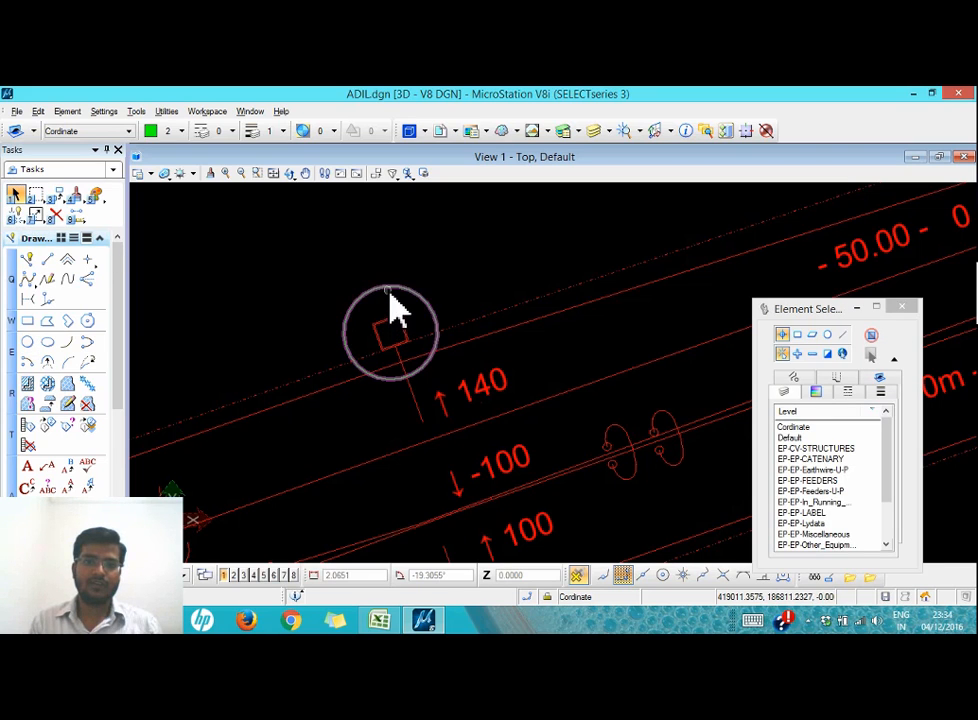
click(687, 130)
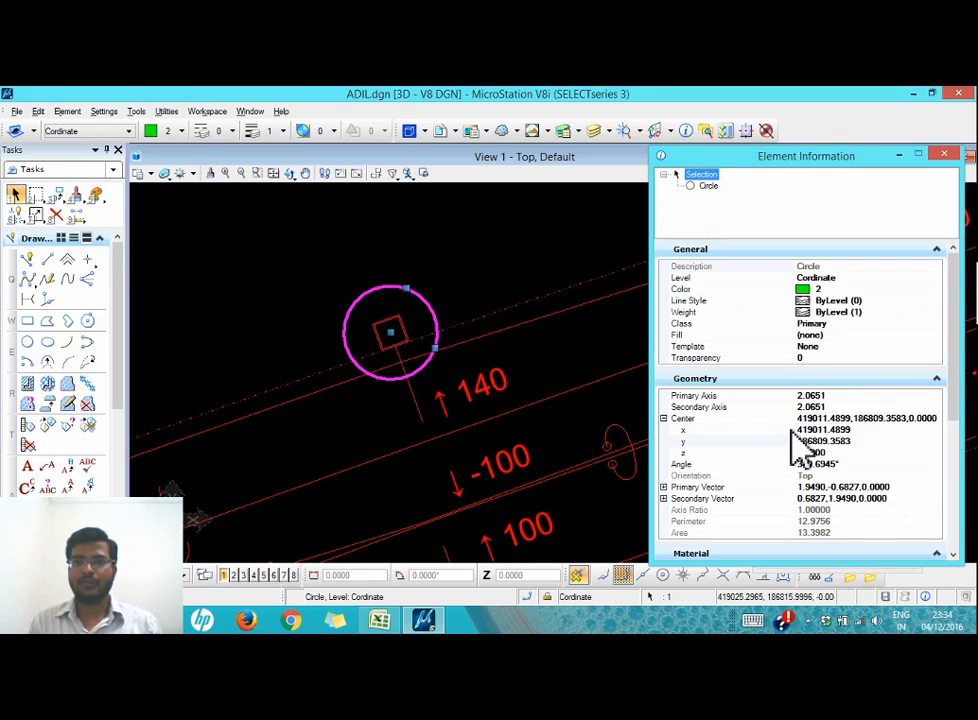
click(943, 155)
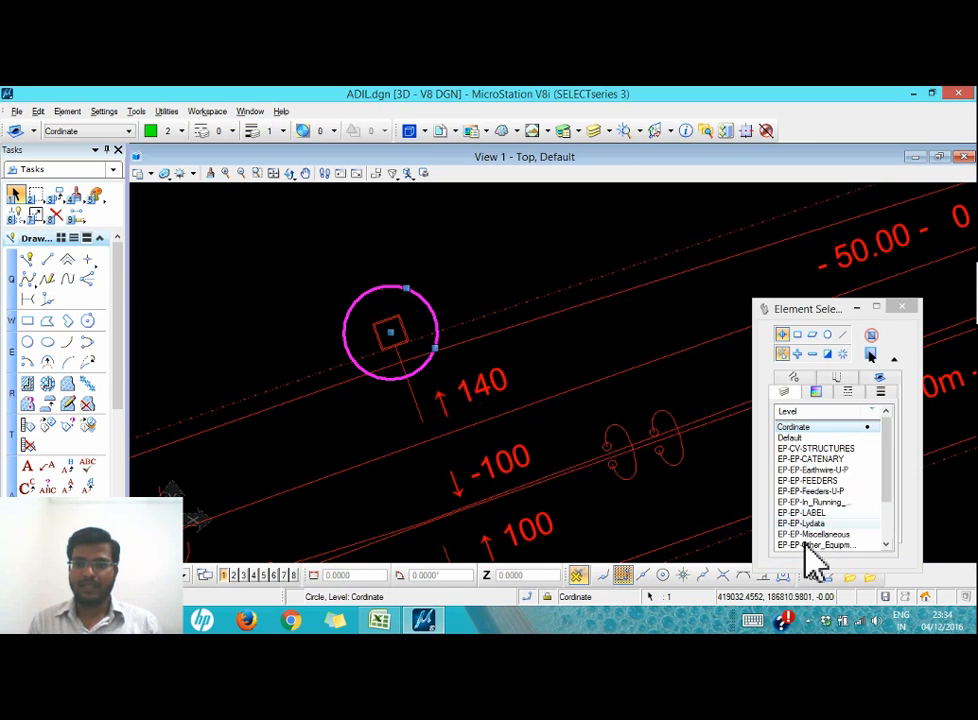
- Label the circle's center point with its XYZ coordinates
click(813, 575)
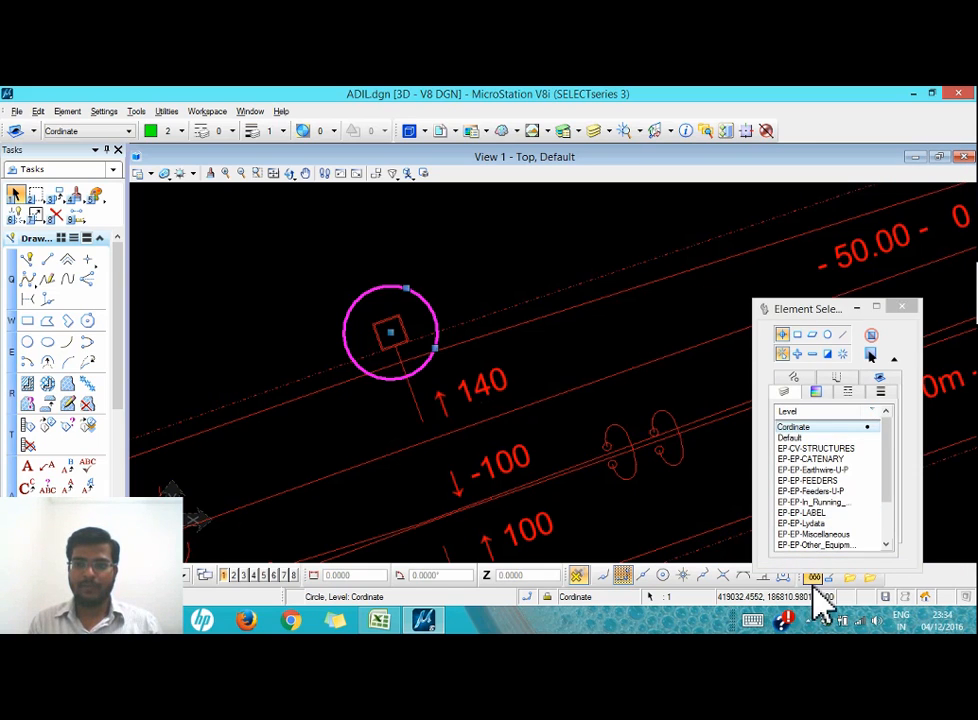
click(390, 332)
right_click(465, 335)
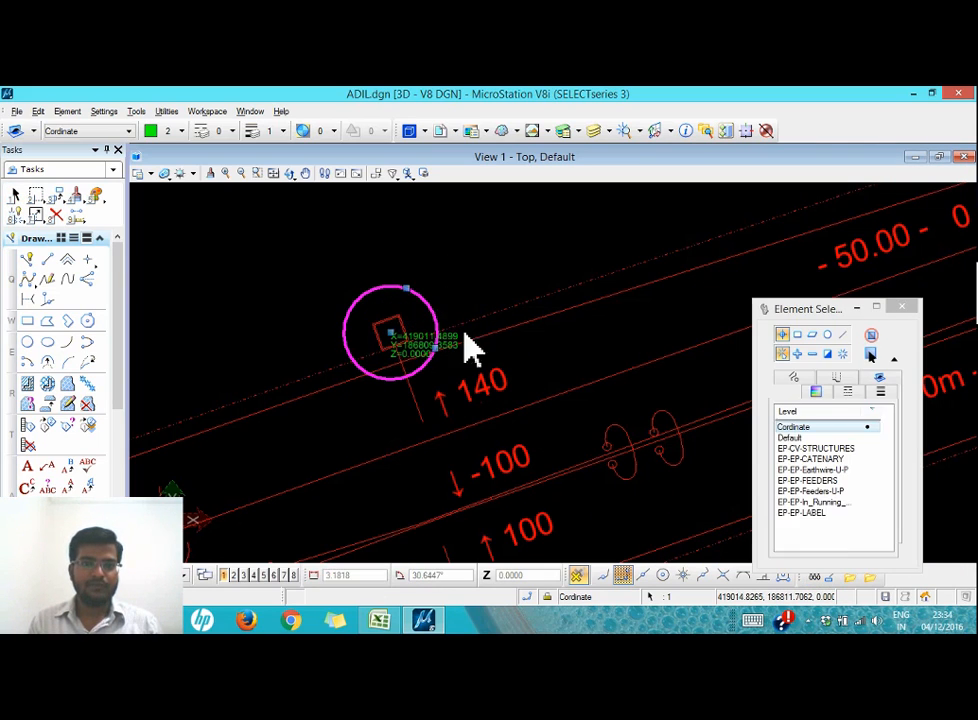
- Delete the circle around the mast near "140" and its XYZ coordinate label
click(14, 194)
scroll(425, 355, up, 5)
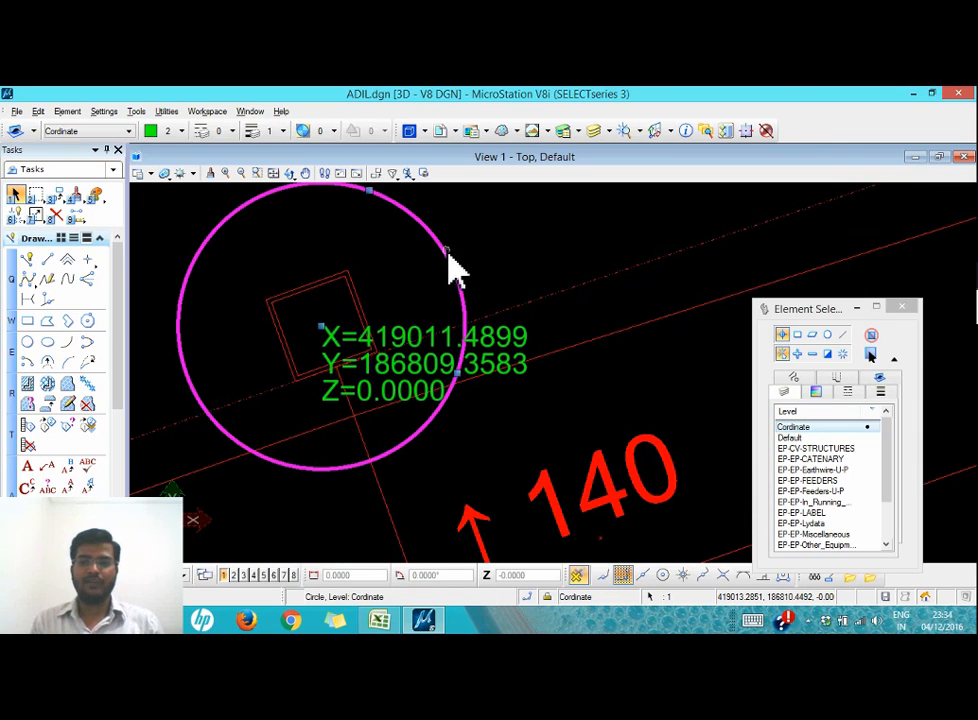
key(Delete)
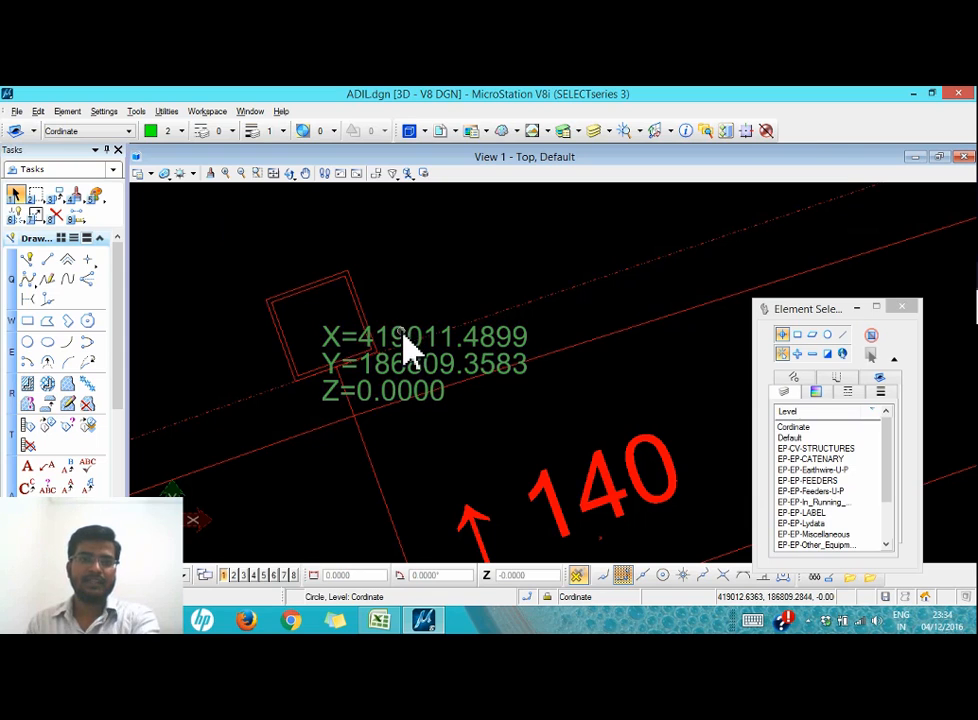
click(404, 338)
key(Delete)
scroll(392, 296, down, 3)
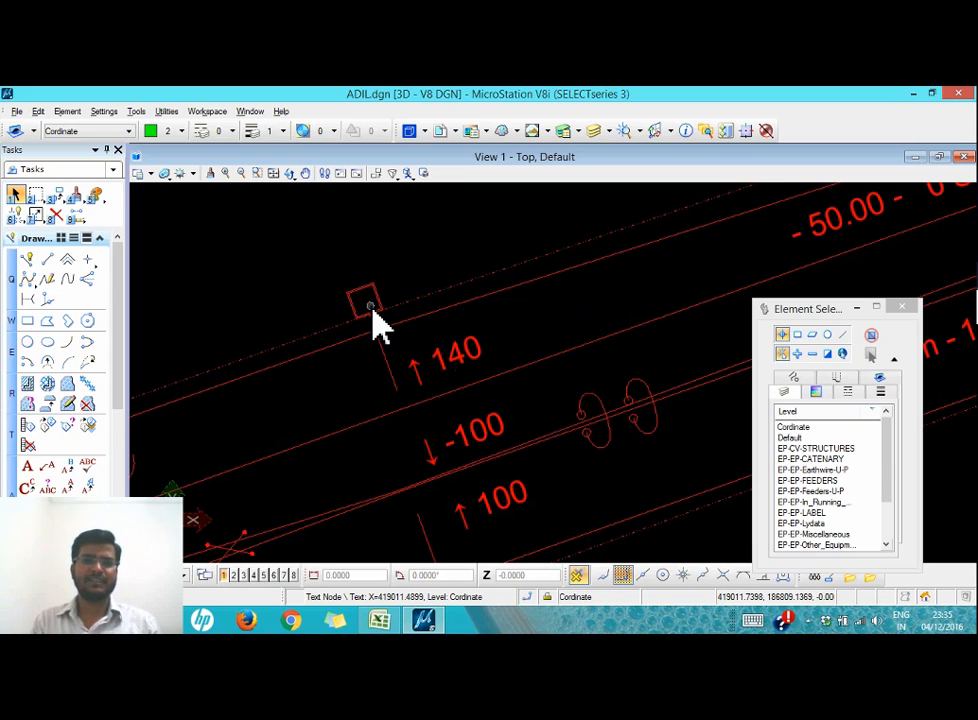
scroll(372, 330, down, 3)
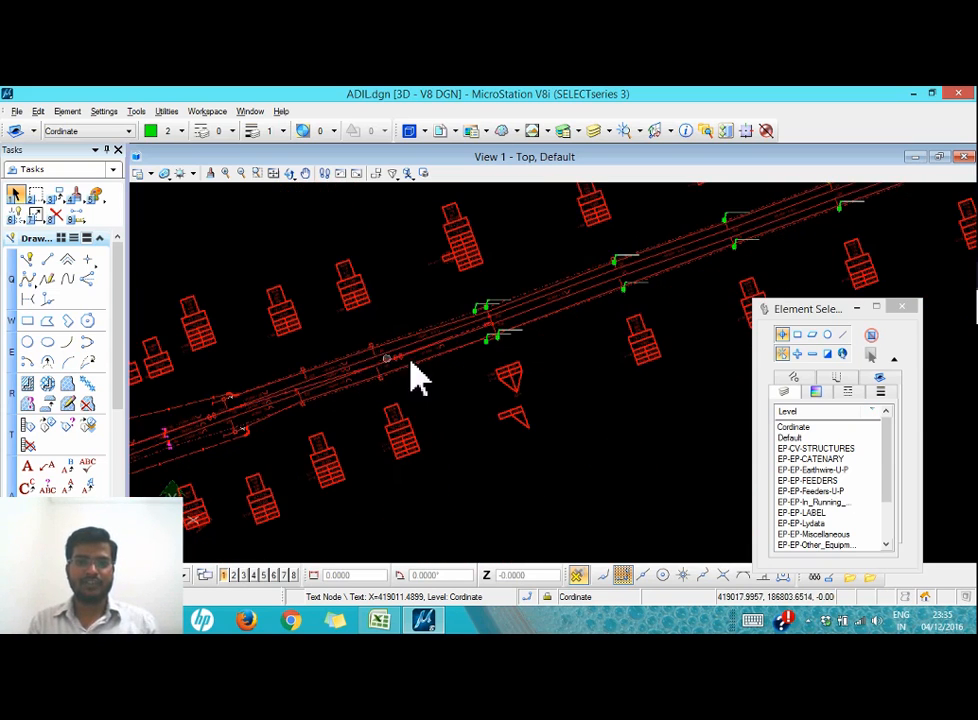
- Delete the two coordinate note cells beside the upper mast at the joint between the 51.00m and 56.00m spans
scroll(490, 325, up, 3)
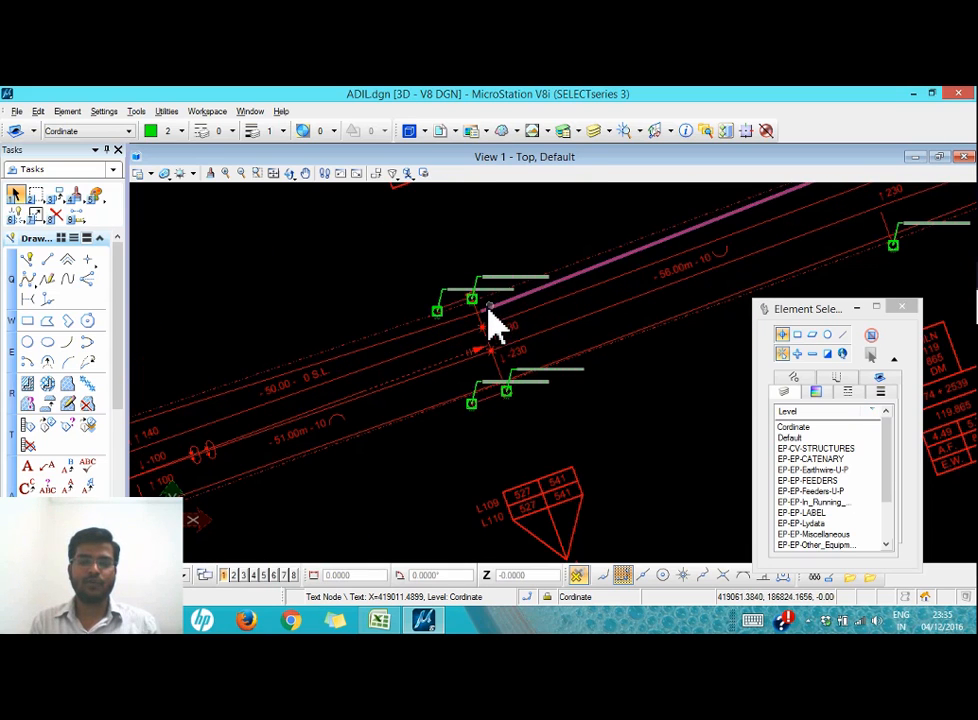
scroll(490, 325, up, 3)
drag(508, 322, 455, 264)
scroll(462, 268, down, 4)
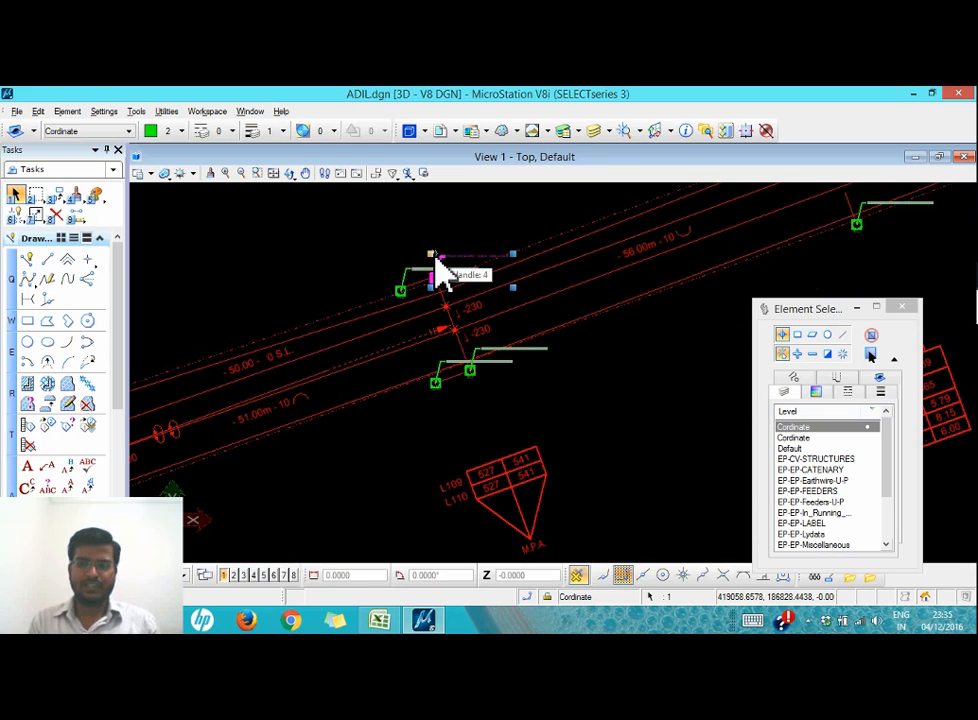
key(Delete)
scroll(435, 265, up, 5)
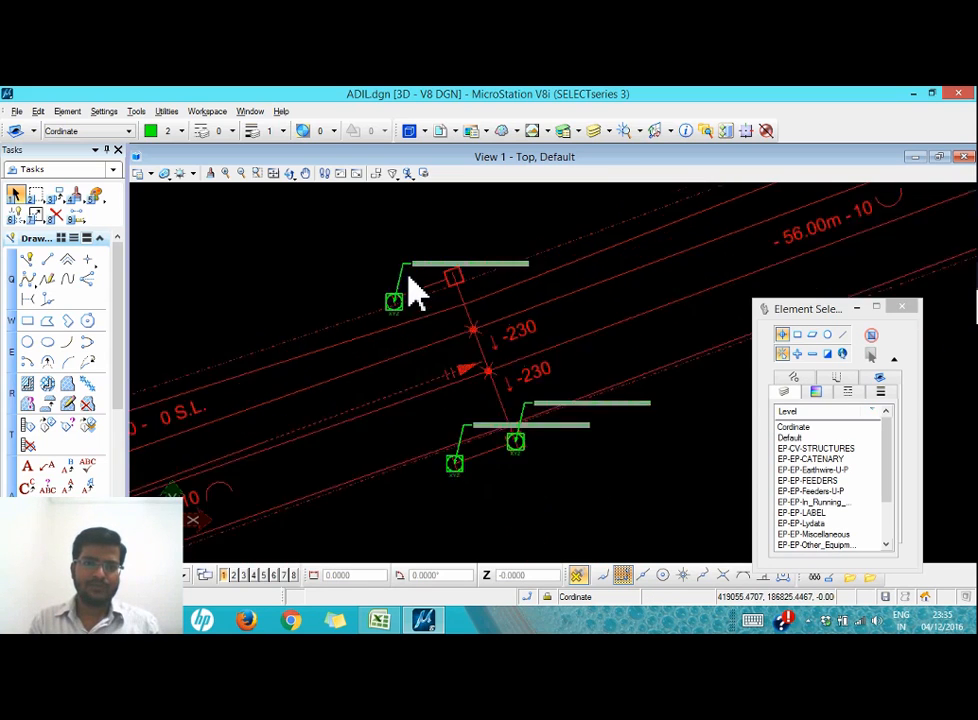
drag(410, 299, 355, 262)
key(Delete)
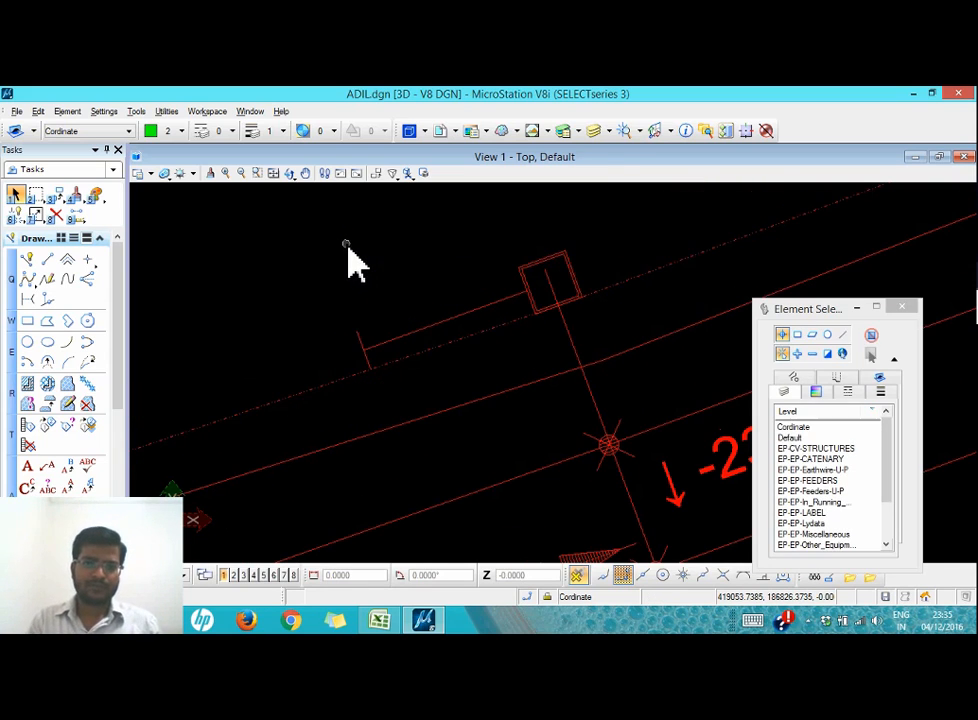
- Delete the coordinate note cell XYZ=419058.9239m beside the lower mast at the same location
scroll(354, 367, down, 4)
scroll(395, 440, up, 5)
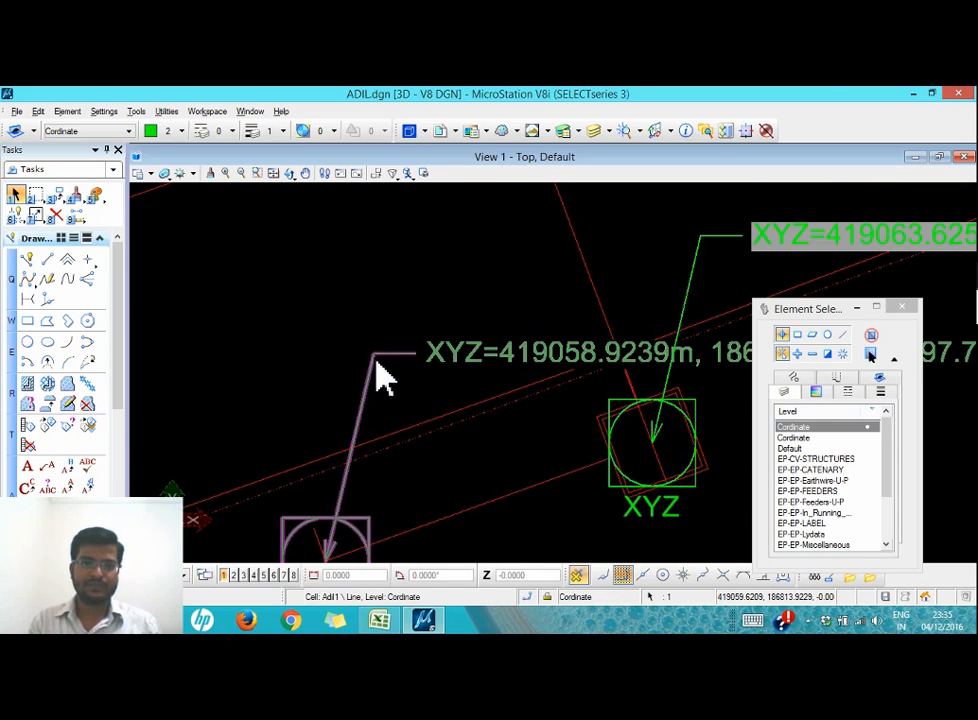
click(350, 421)
key(Delete)
scroll(321, 421, down, 2)
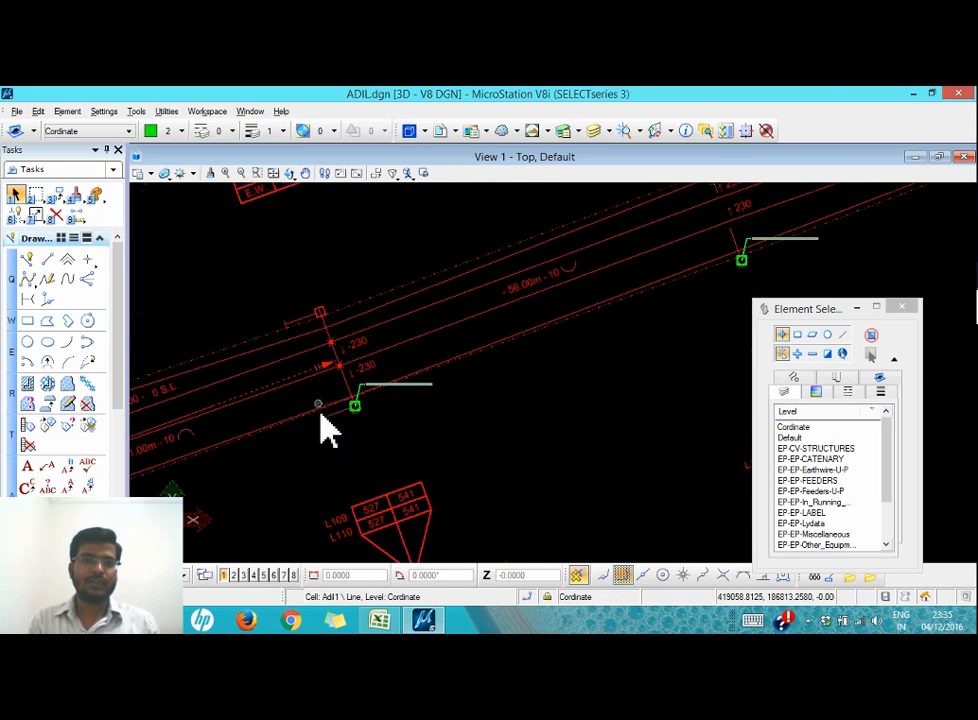
scroll(320, 500, down, 2)
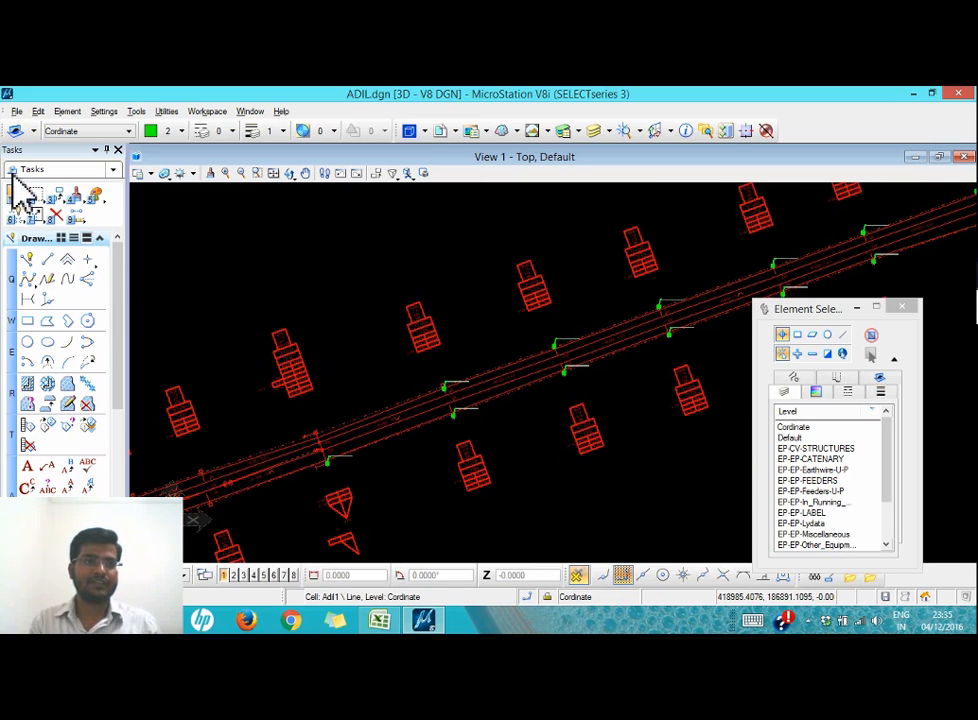
- Select all elements on the Cordinate level and collapse the selection settings, moving them clear of the masts
click(801, 427)
drag(810, 312, 368, 210)
click(452, 258)
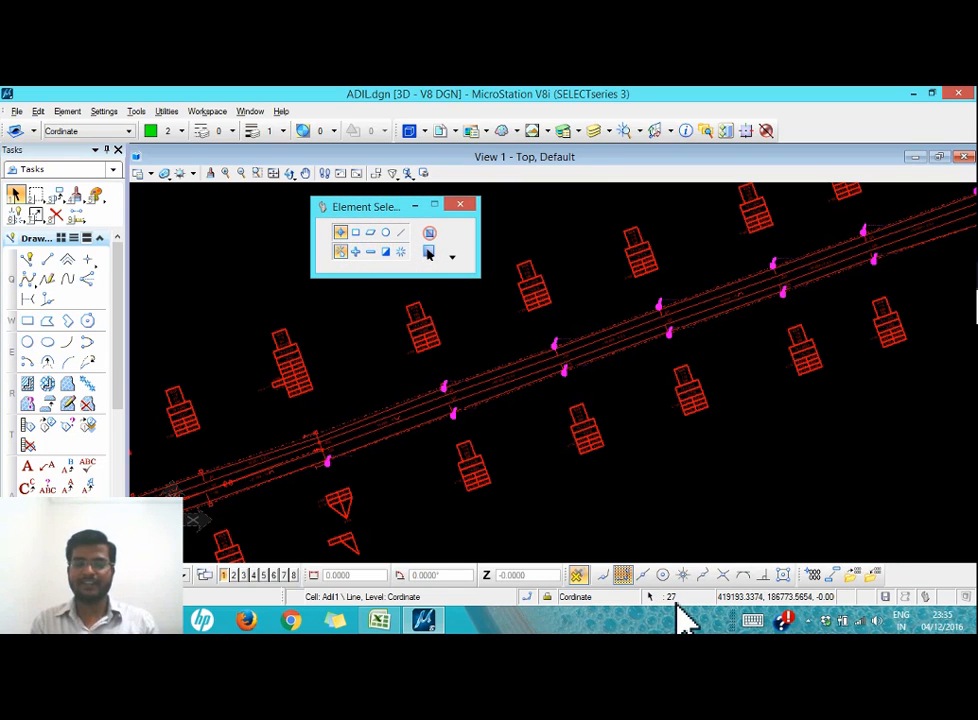
scroll(393, 404, down, 3)
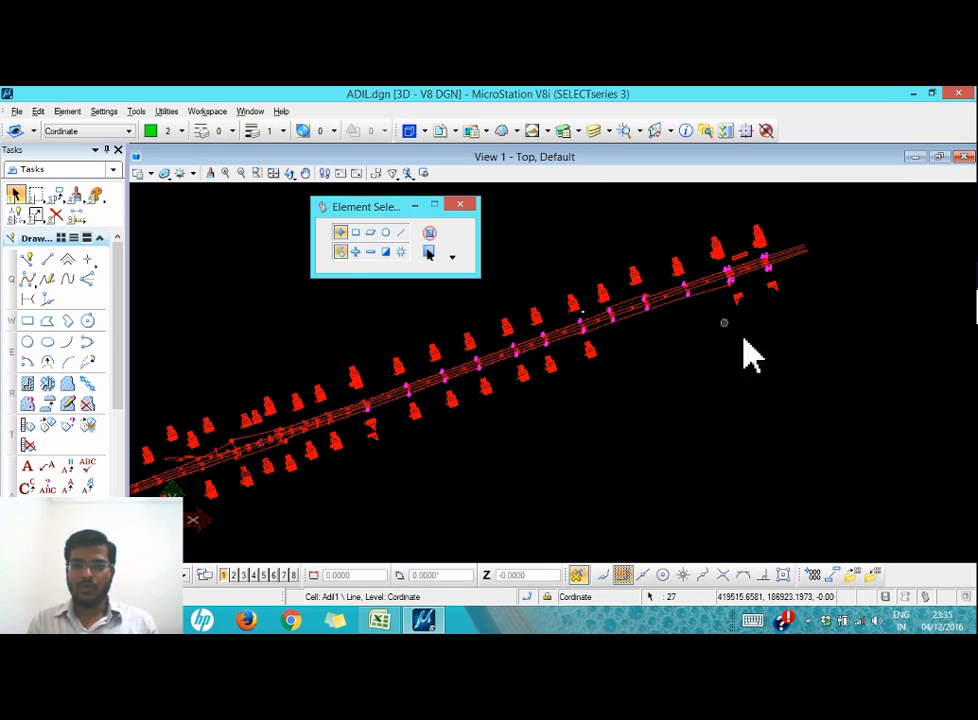
- Start exporting coordinates and create "Export Coordinate.txt" in the Coordinate folder as the output file
click(855, 577)
drag(432, 224, 817, 226)
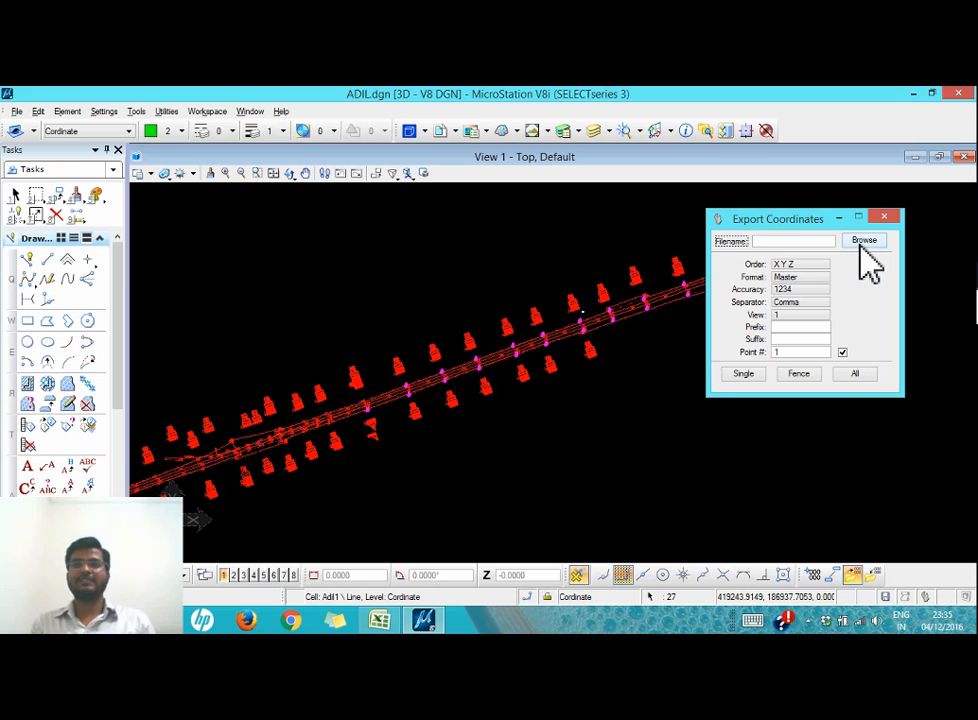
click(862, 244)
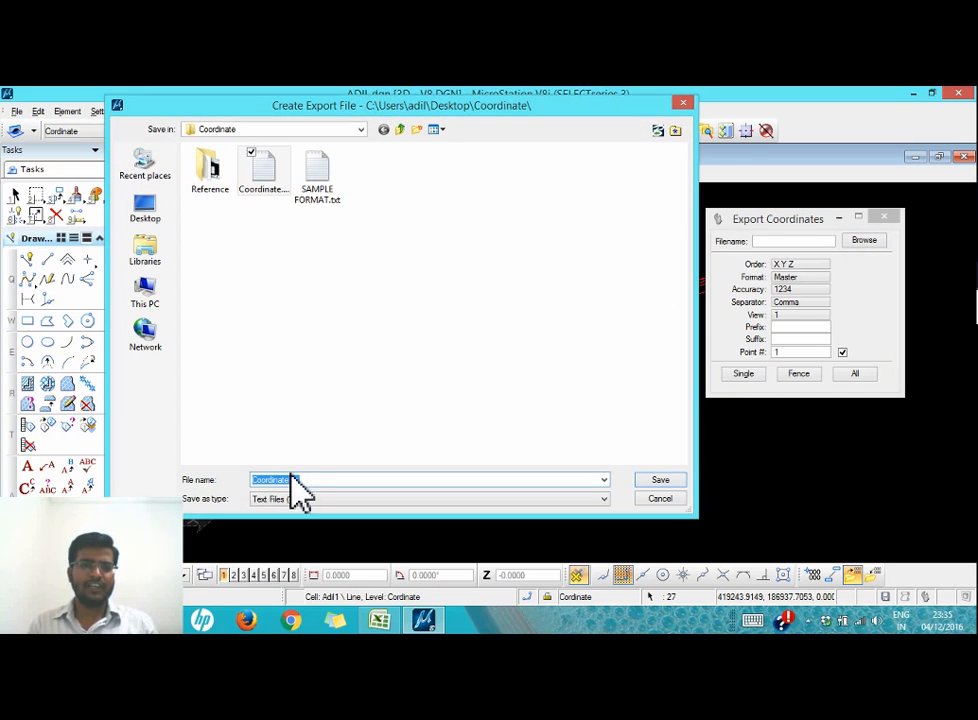
click(258, 479)
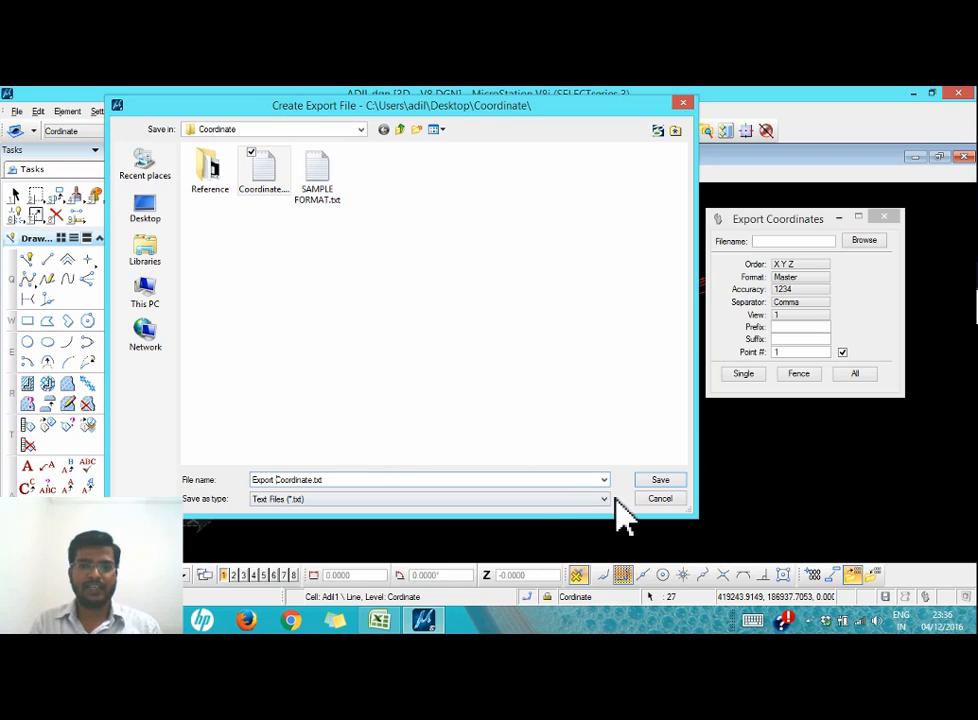
click(658, 481)
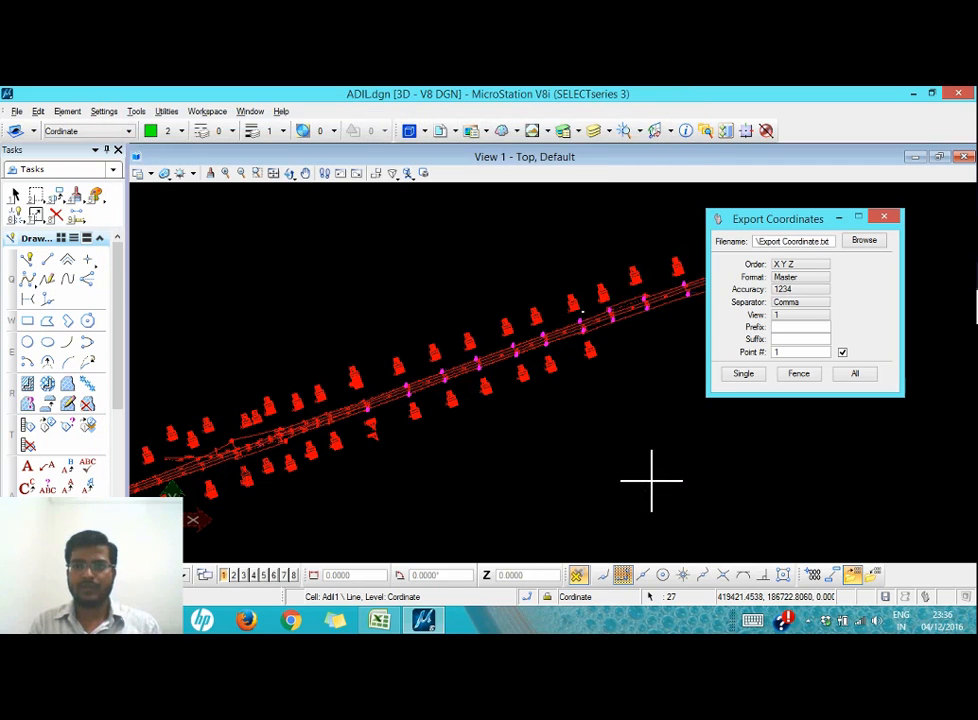
- Examine the available order, format and accuracy options for the coordinate export
click(796, 265)
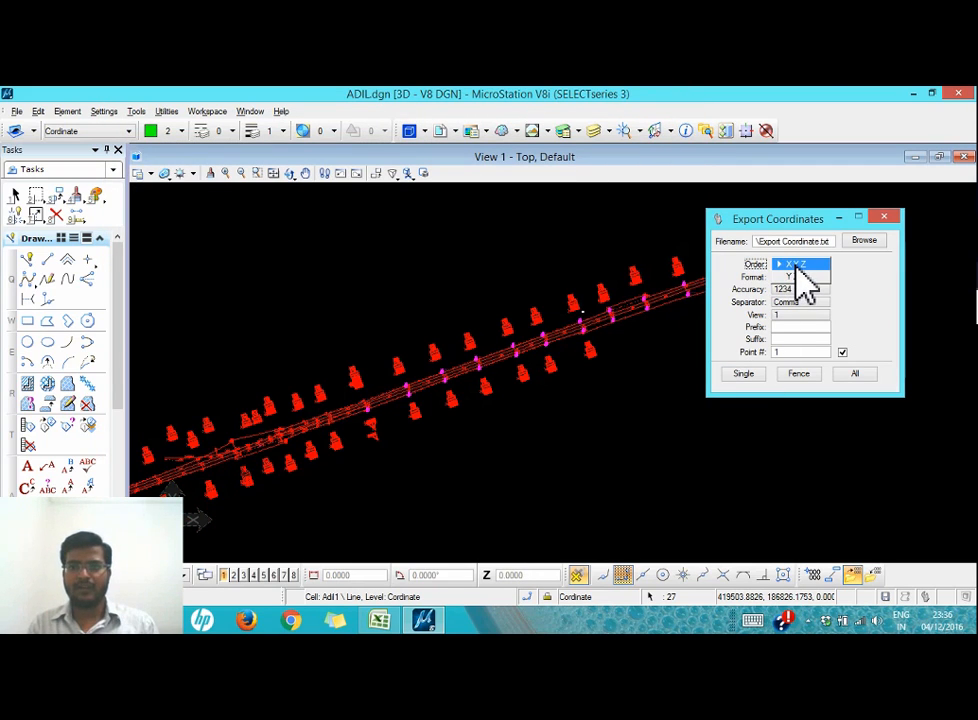
click(845, 305)
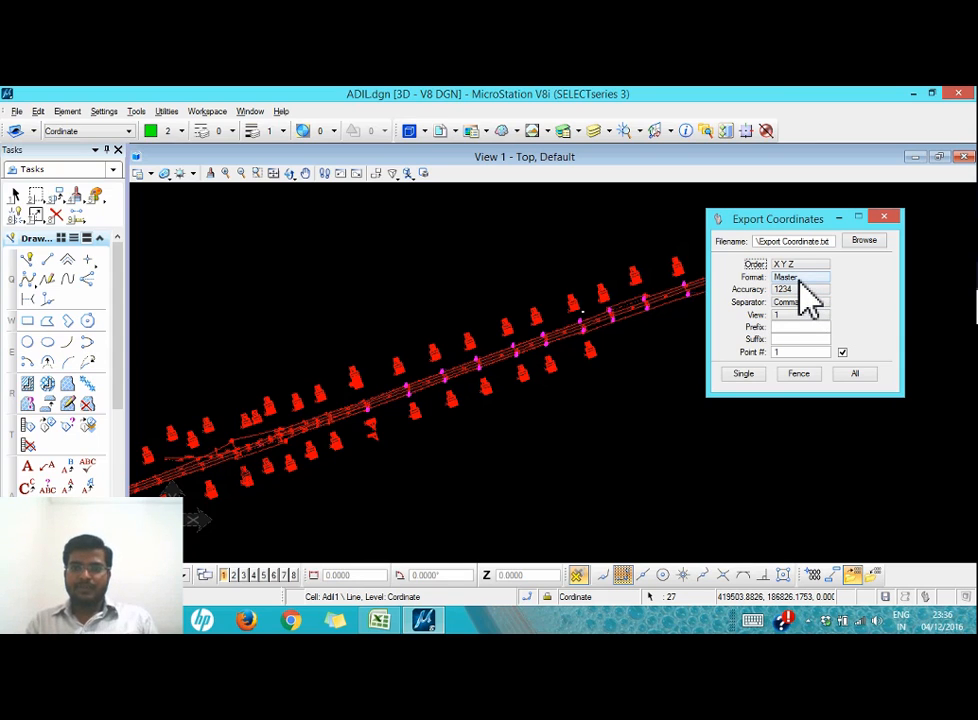
click(799, 279)
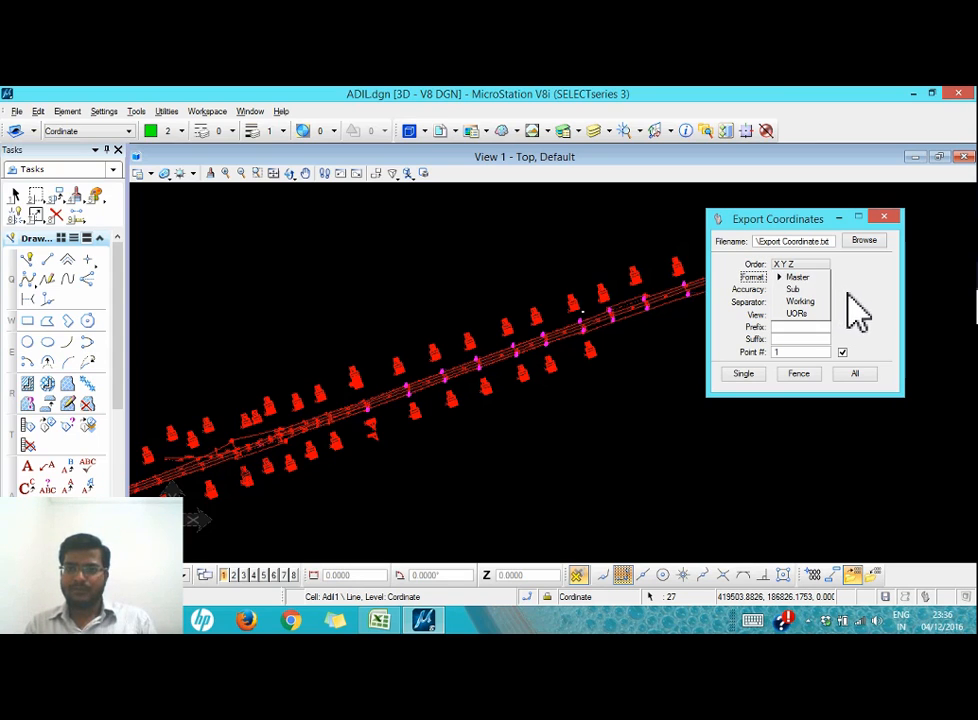
click(847, 312)
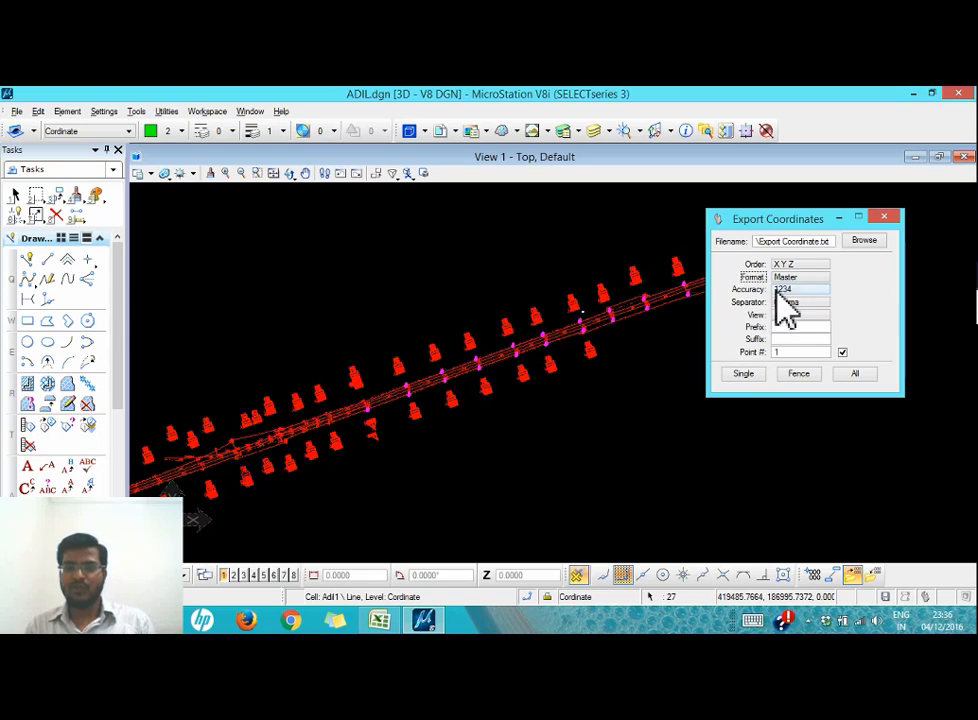
click(796, 290)
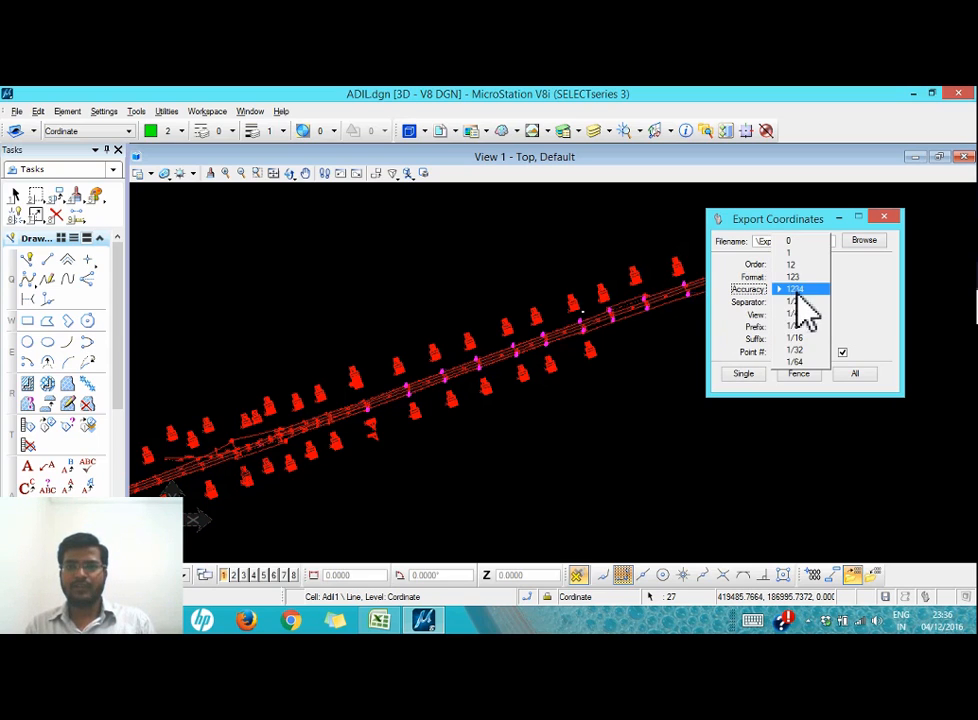
click(842, 318)
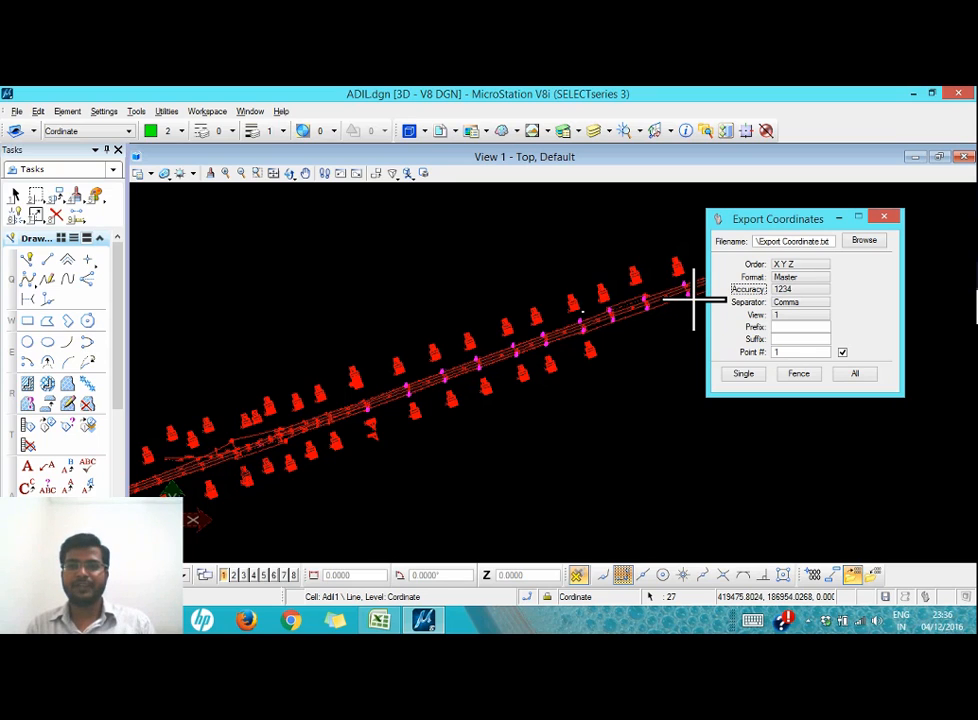
- Examine the separator and view options for the export, and toggle point numbering off and back on
click(802, 302)
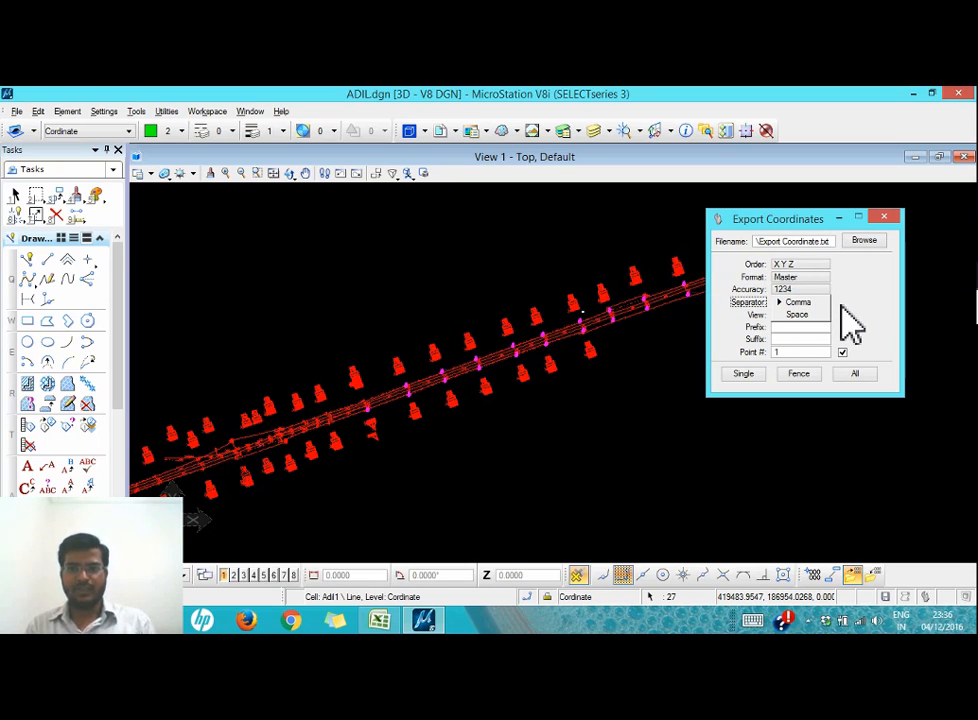
click(841, 306)
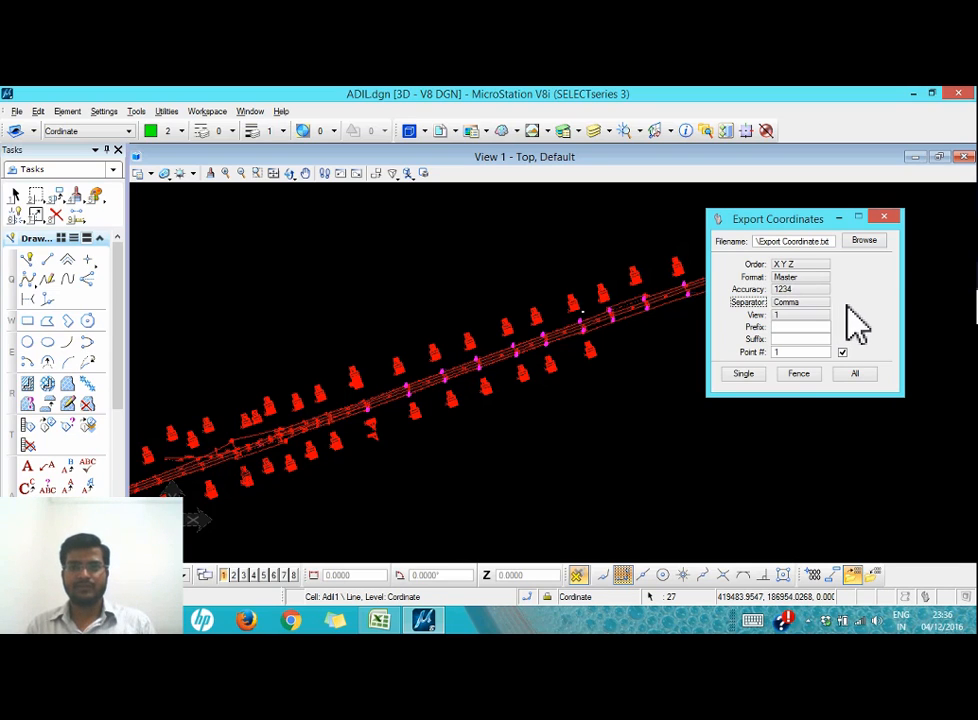
click(803, 314)
click(843, 316)
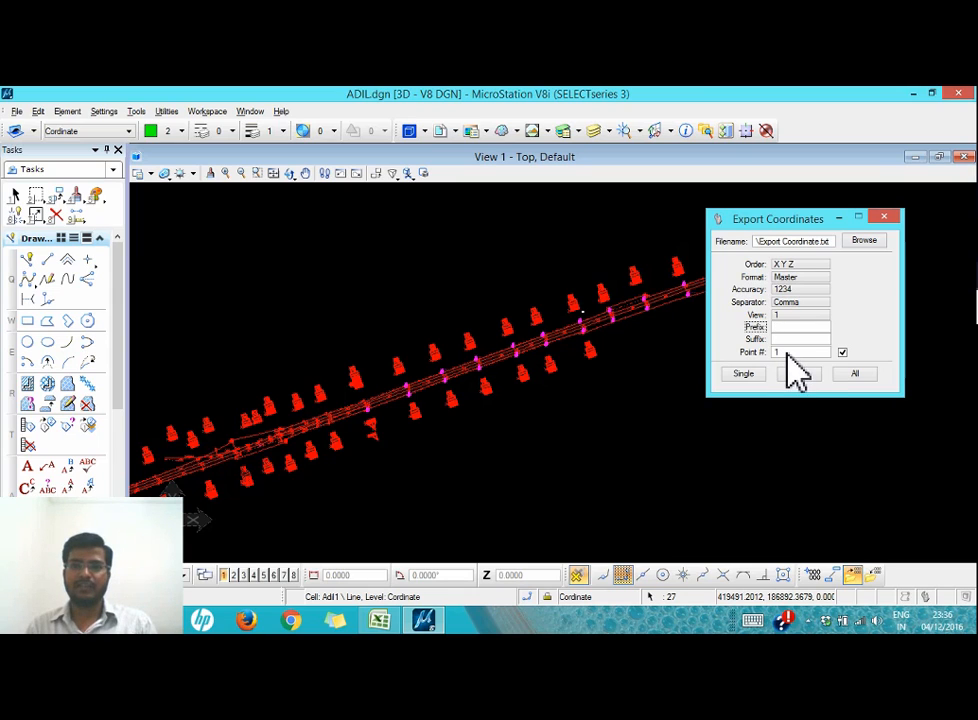
click(842, 352)
click(842, 352)
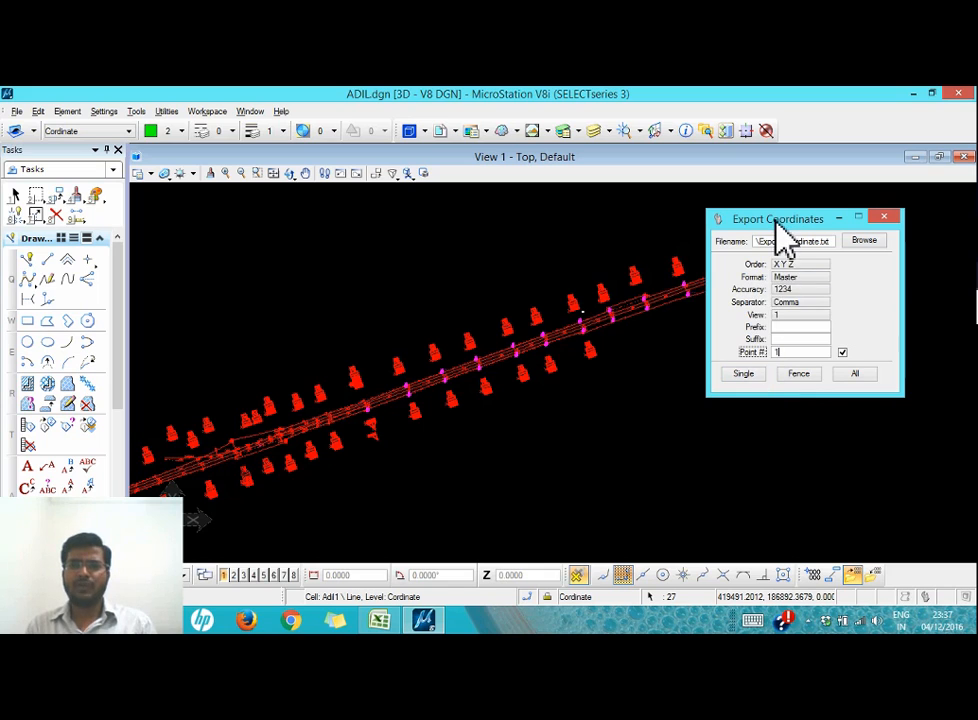
- Examine the selected coordinate cells and their origin points around the masts at the uninsulated overlaps
drag(778, 220, 834, 294)
scroll(768, 271, up, 5)
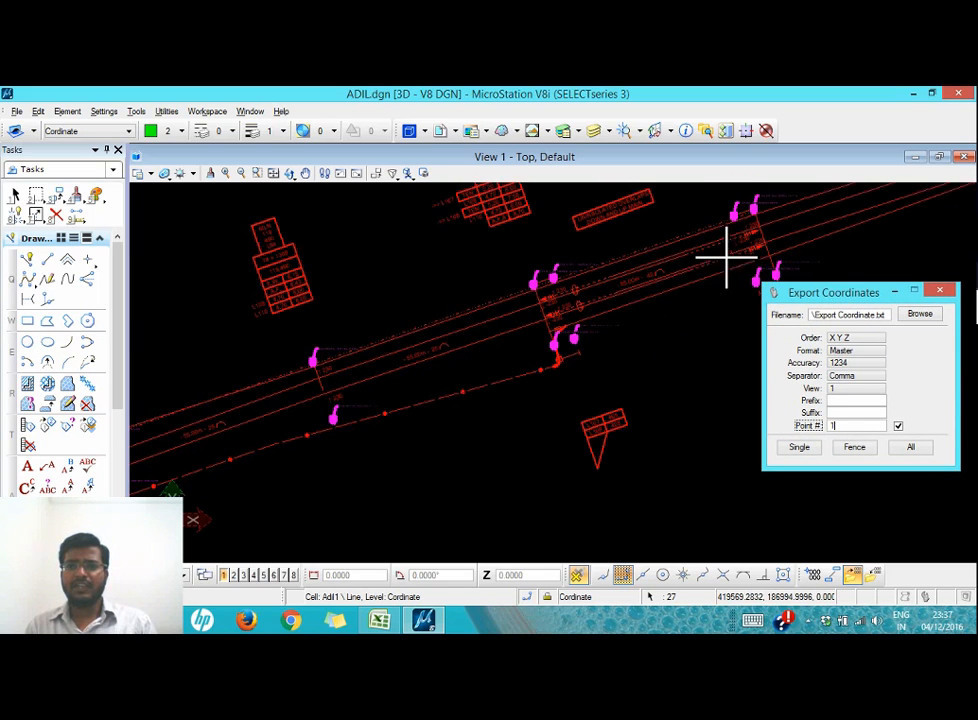
scroll(650, 255, down, 2)
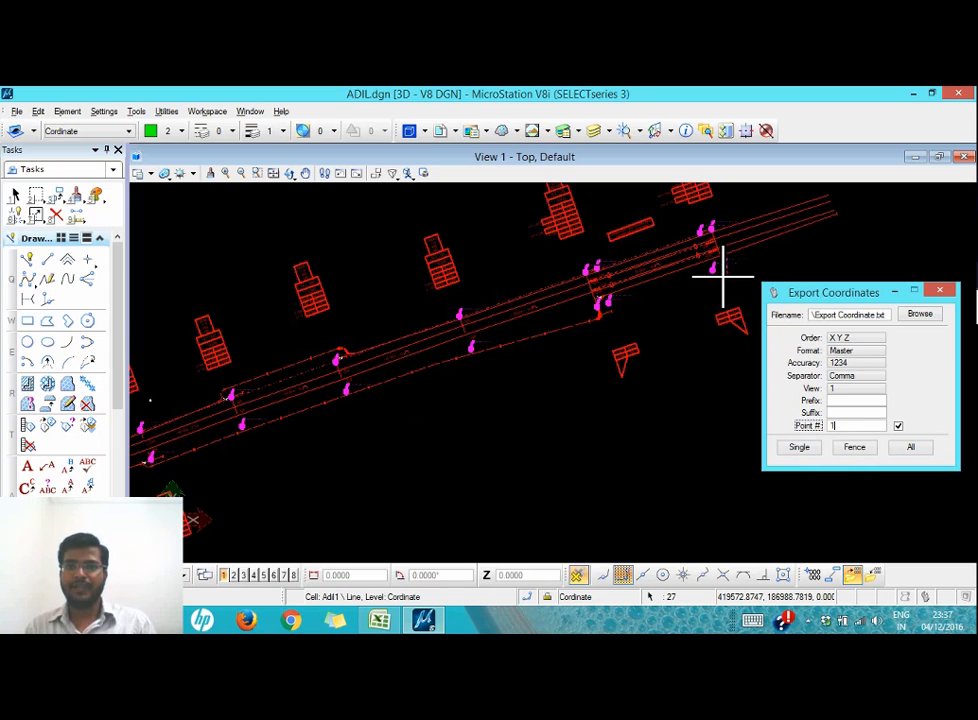
scroll(722, 262, up, 3)
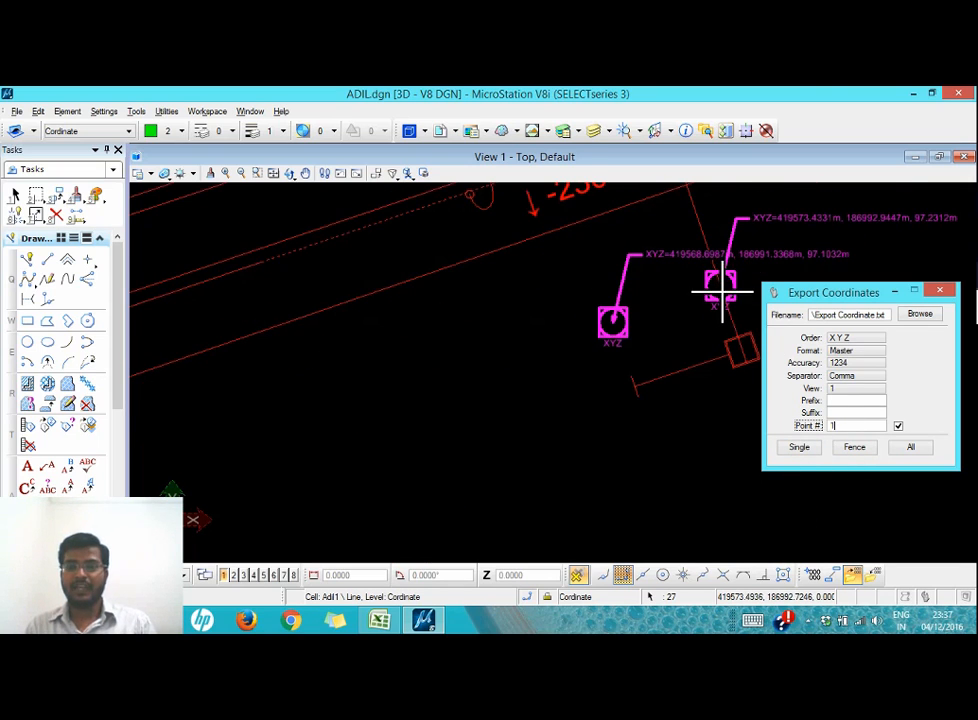
scroll(643, 325, down, 2)
scroll(643, 325, down, 2)
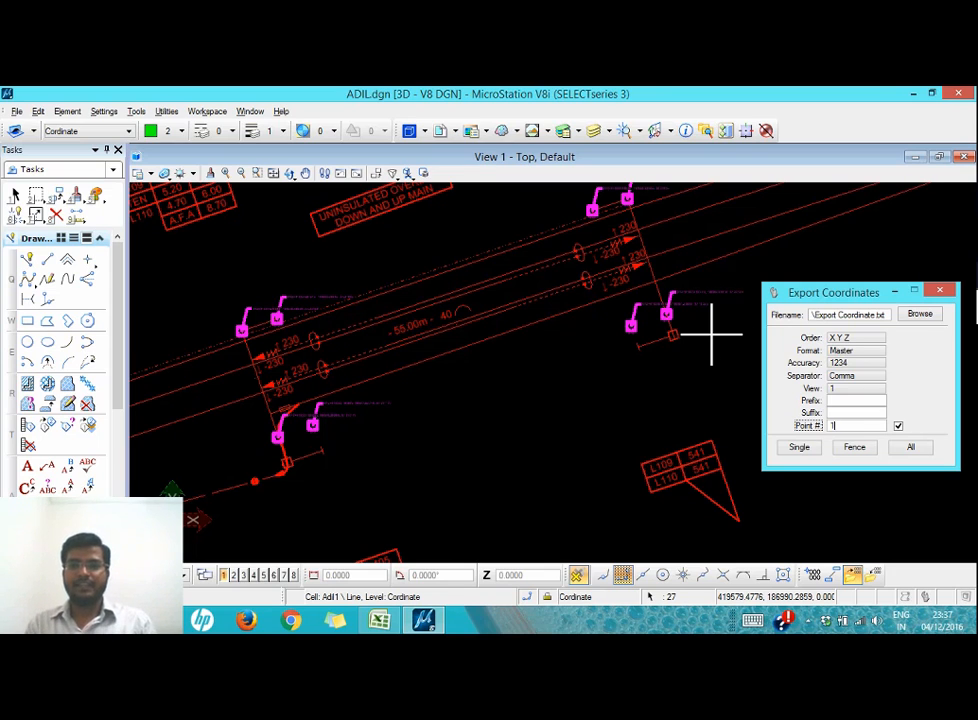
drag(828, 292, 812, 225)
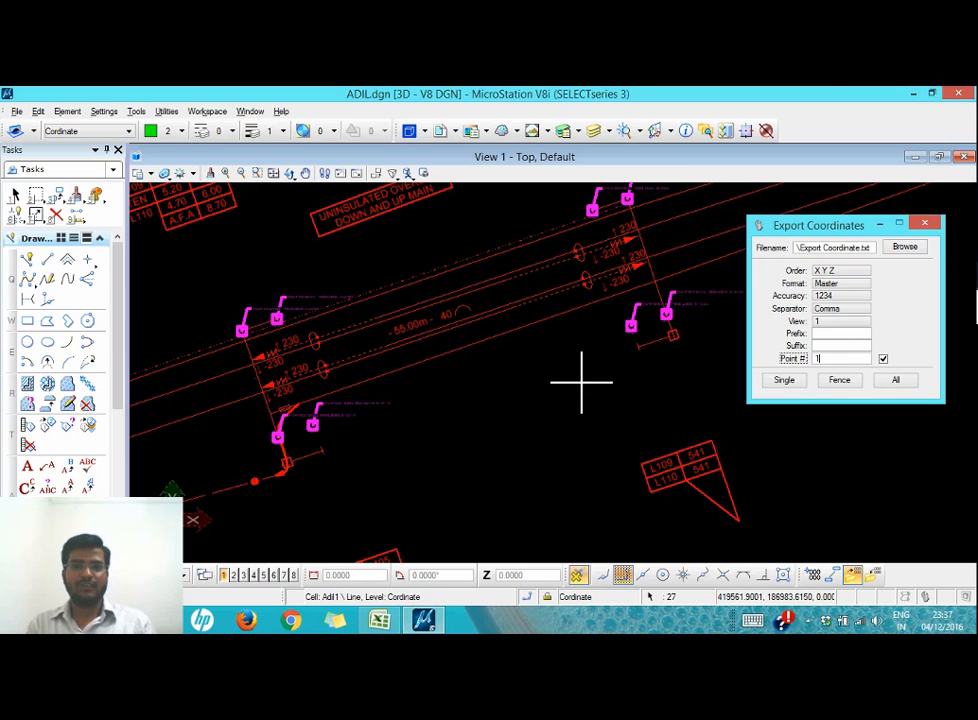
scroll(590, 372, down, 5)
scroll(588, 345, up, 4)
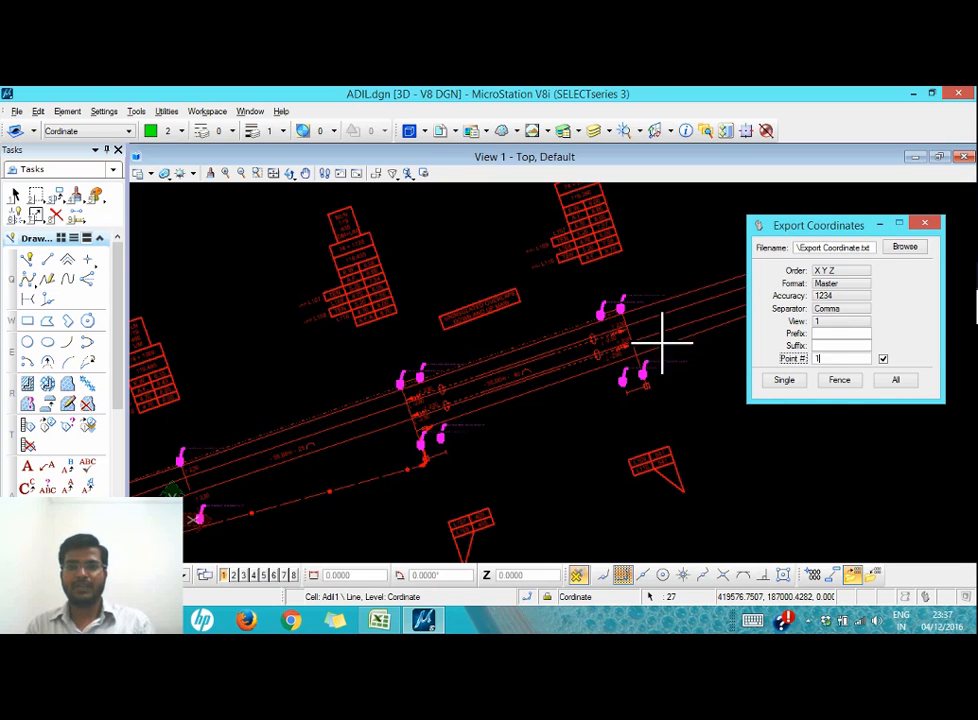
scroll(609, 314, up, 3)
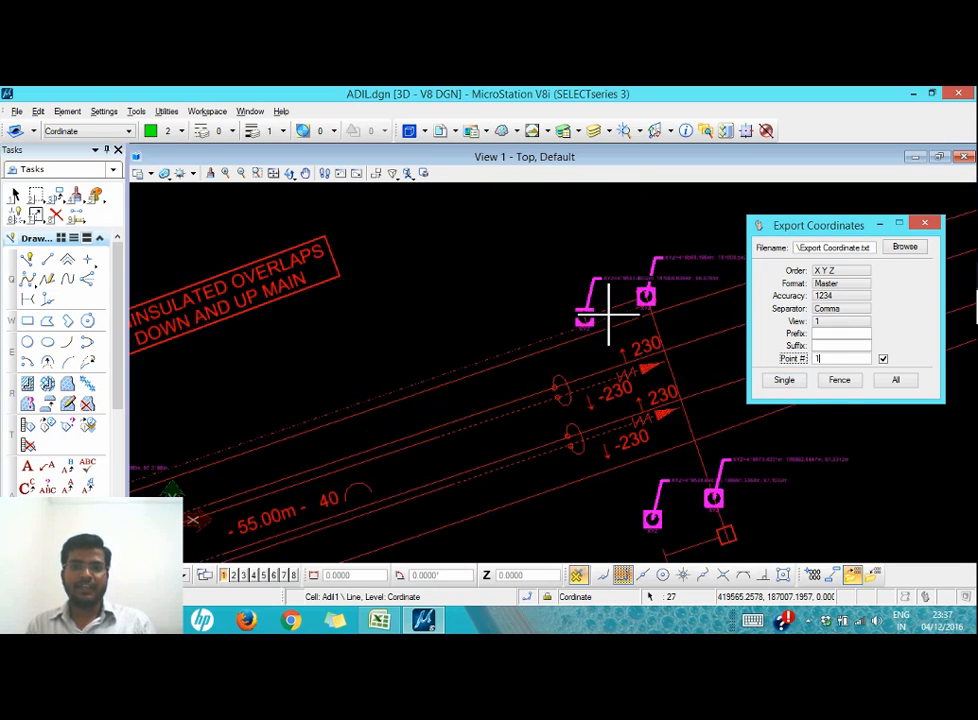
scroll(585, 318, up, 2)
click(585, 318)
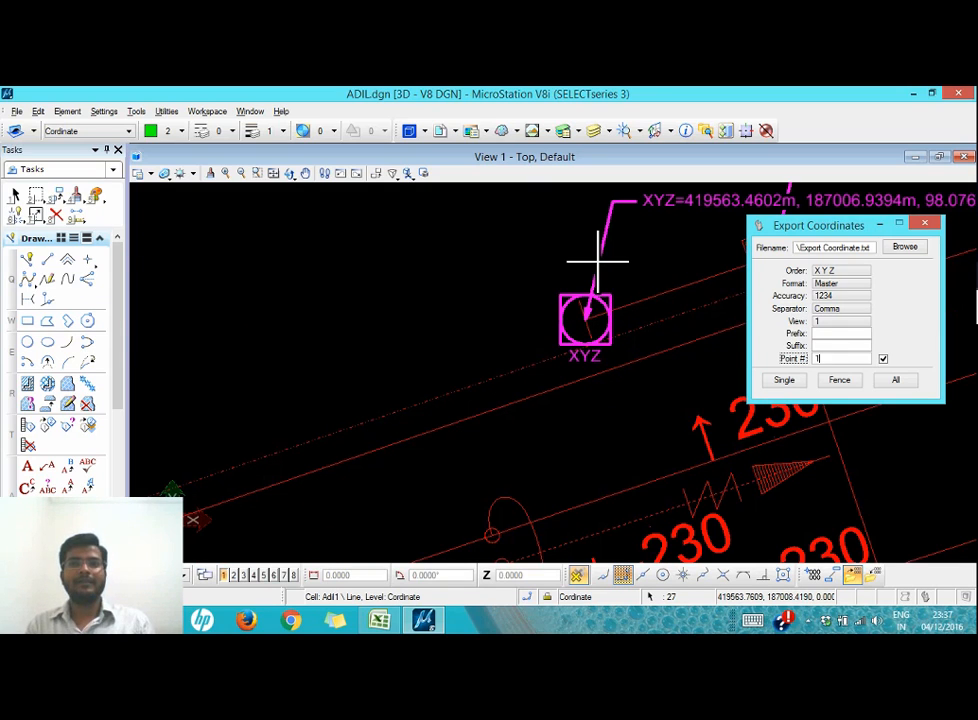
scroll(615, 257, down, 3)
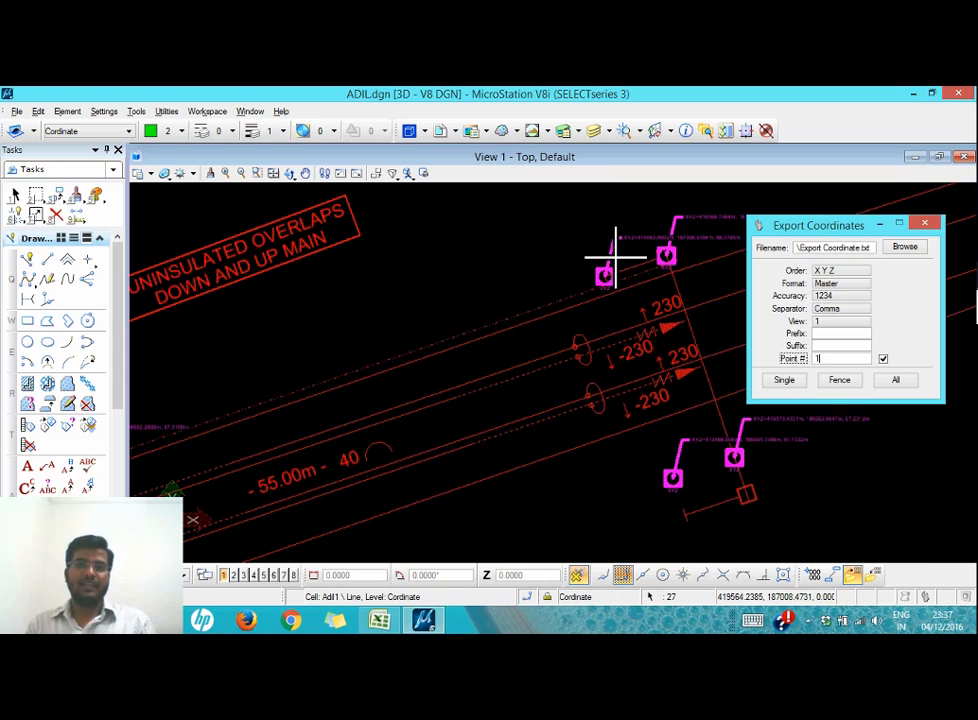
- Export the selection set's coordinates to the text file with the Single option, accepting the selection set
click(783, 381)
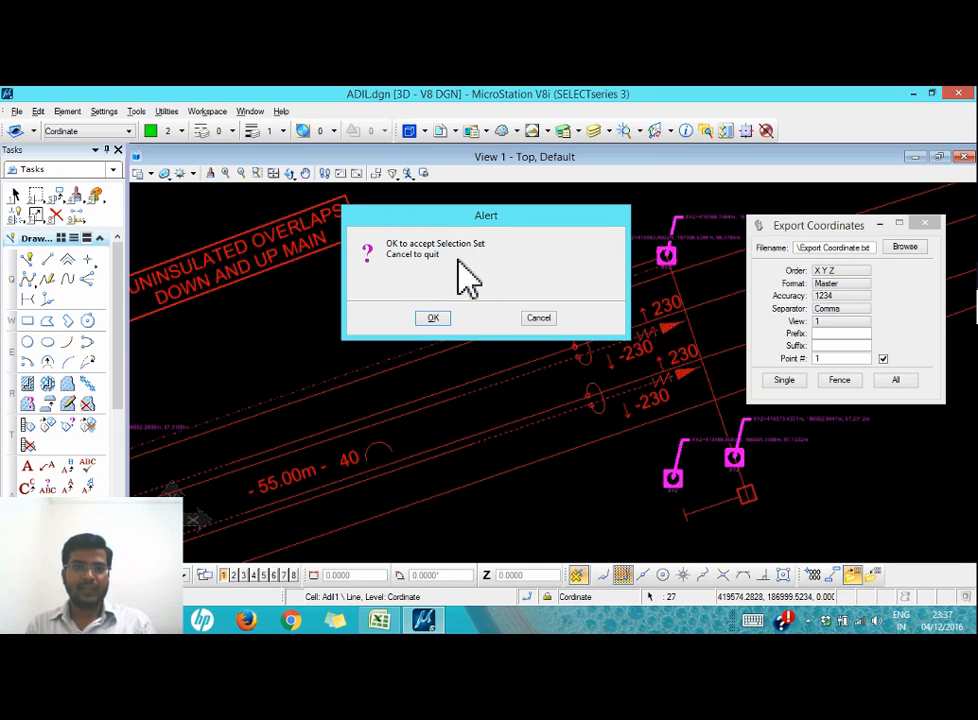
click(433, 318)
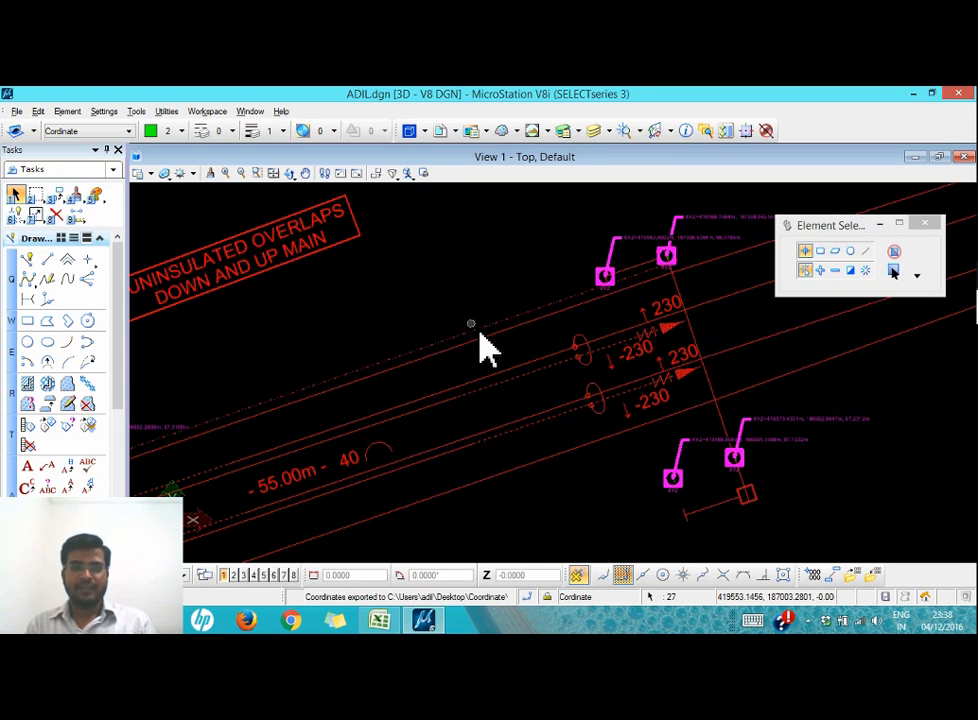
- Open Export Coordinate.txt from the desktop's Coordinate folder in Notepad and move its window aside to inspect the exported coordinates
click(913, 94)
double_click(930, 340)
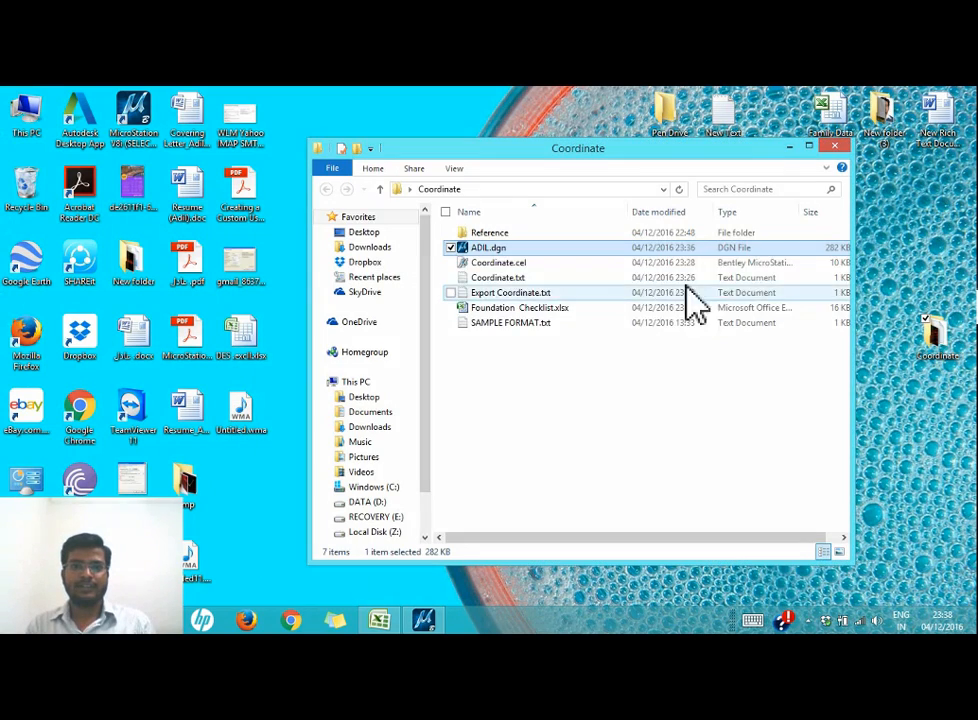
double_click(505, 292)
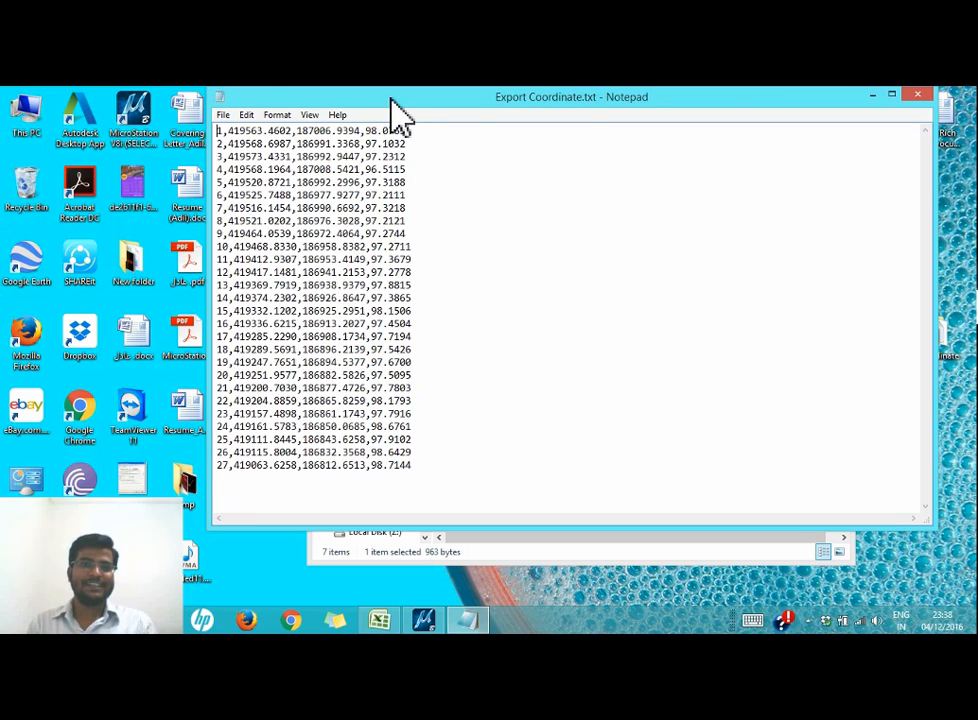
drag(397, 97, 572, 99)
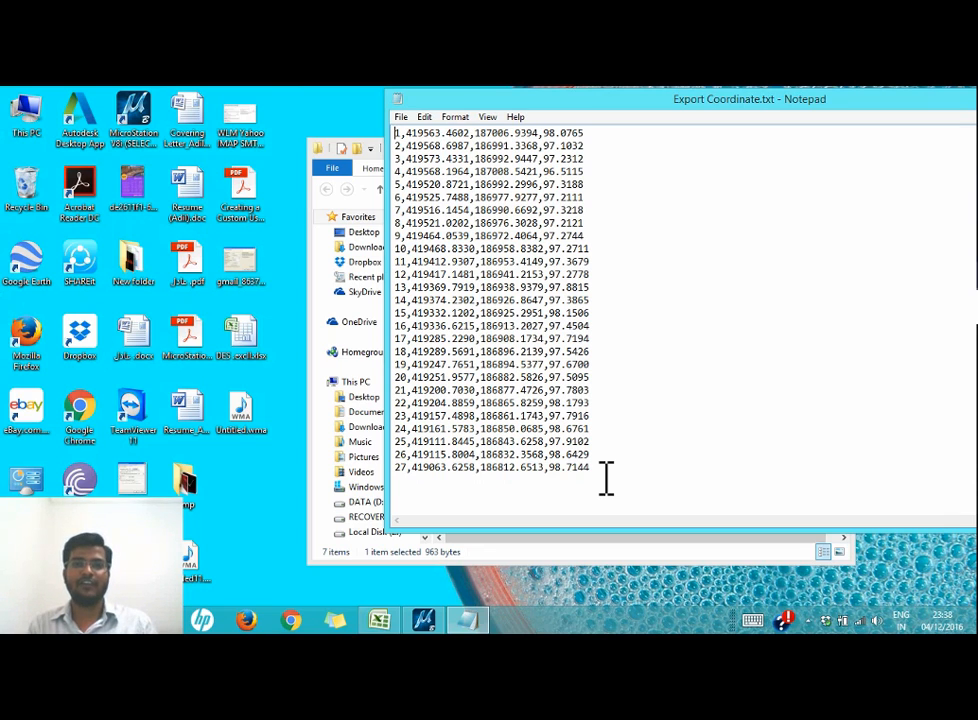
drag(465, 105, 539, 125)
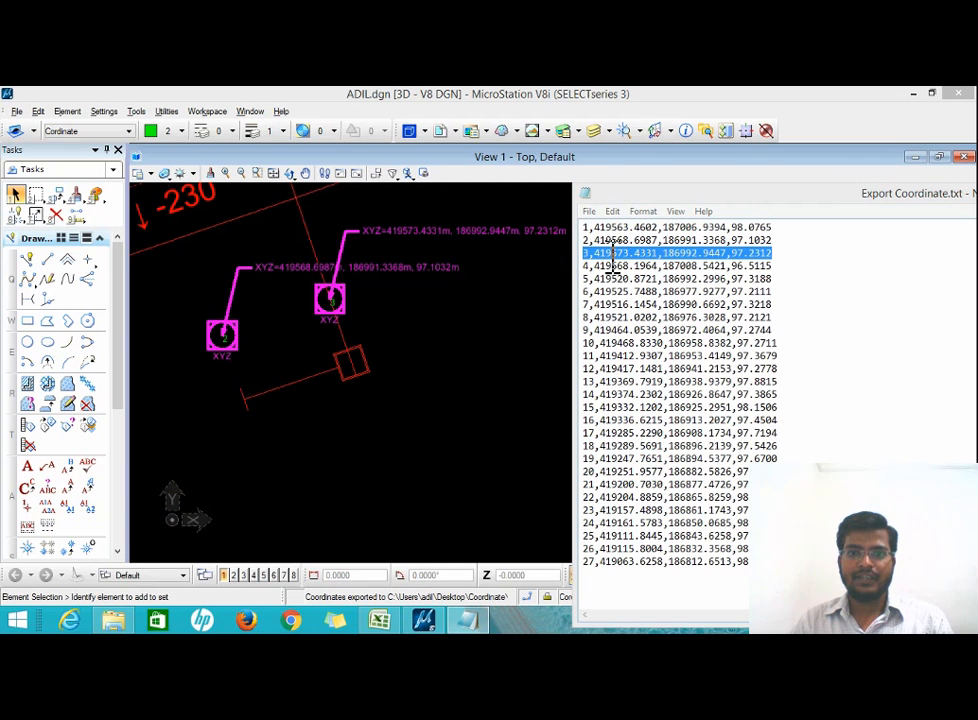
- Compare point 3's number and coordinates in the exported text file with the cell numbered 3 and its coordinate note in the MicroStation drawing
click(596, 253)
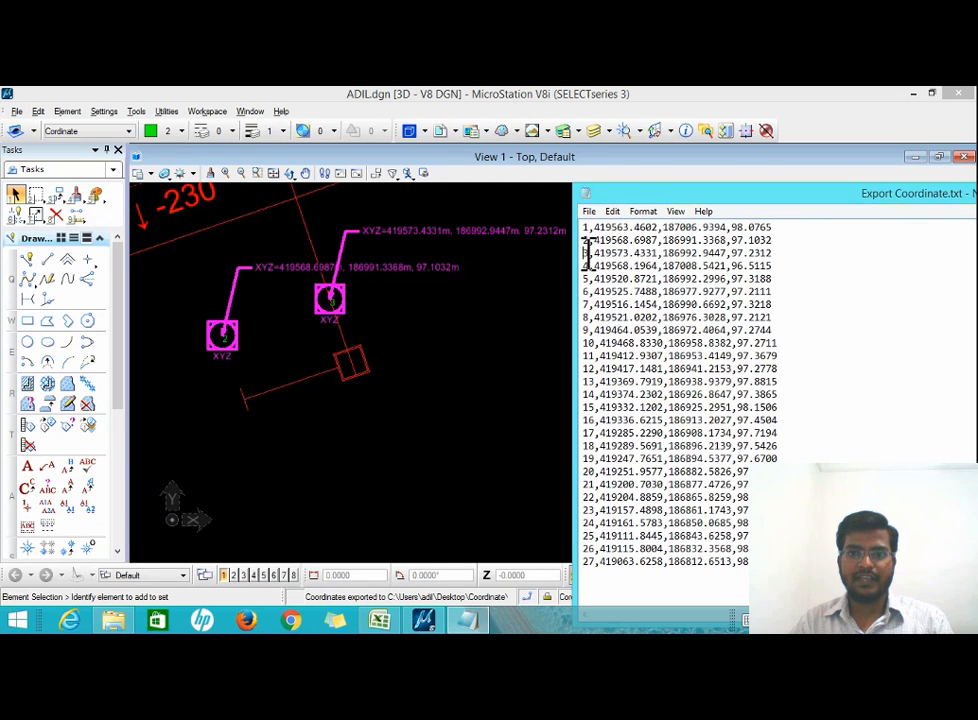
mouse_move(584, 253)
mouse_down()
mouse_move(631, 253)
mouse_move(592, 253)
mouse_up()
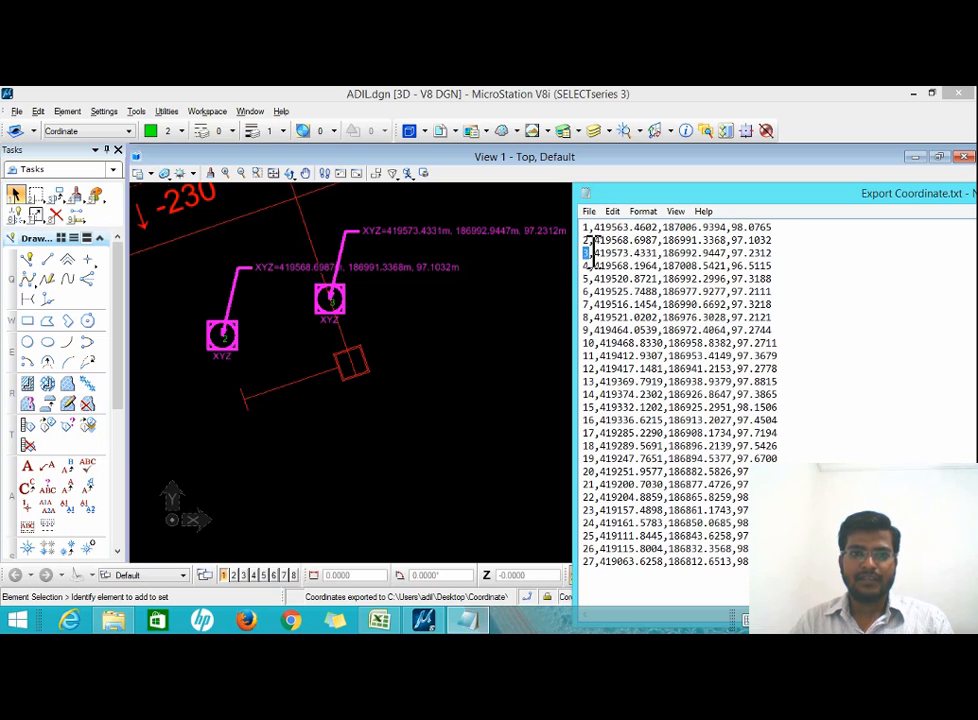
click(365, 329)
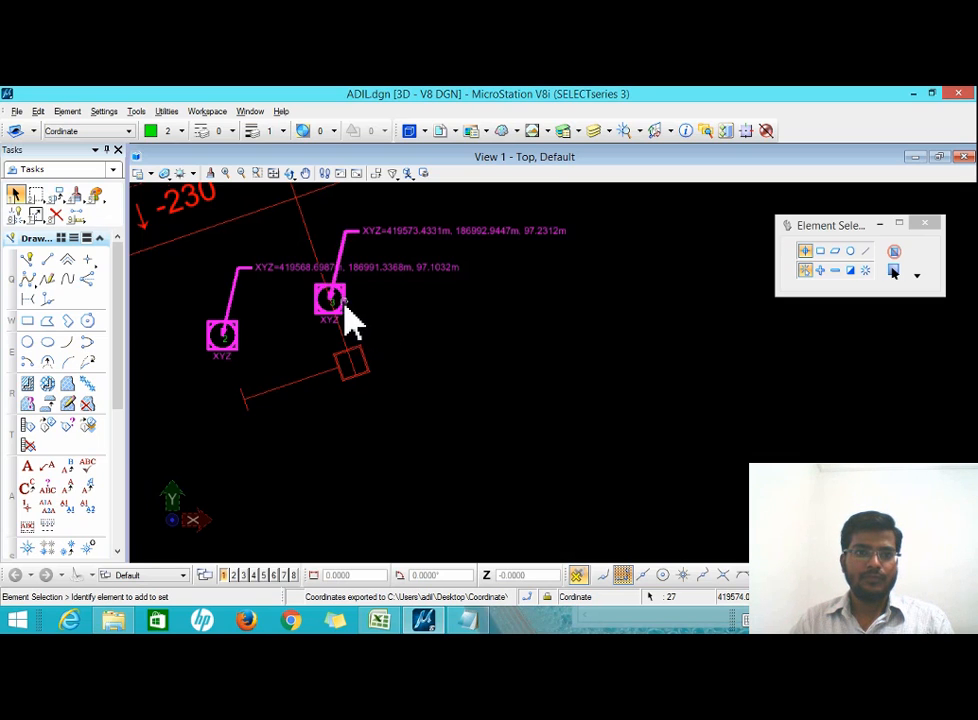
scroll(343, 323, up, 5)
scroll(310, 352, down, 5)
scroll(299, 354, up, 3)
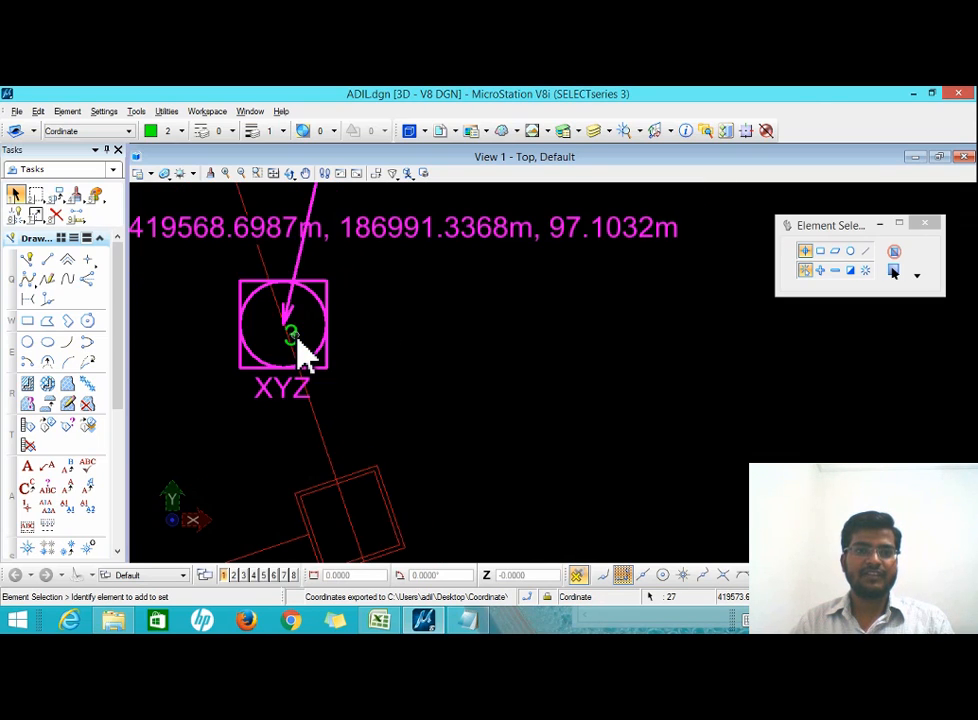
scroll(303, 355, down, 2)
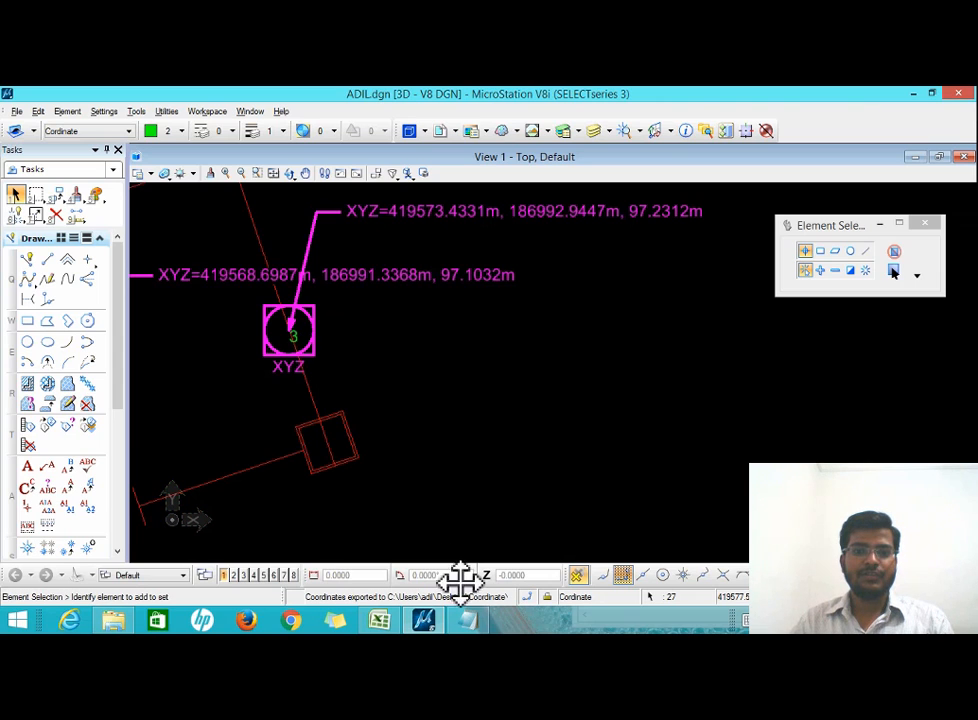
click(476, 621)
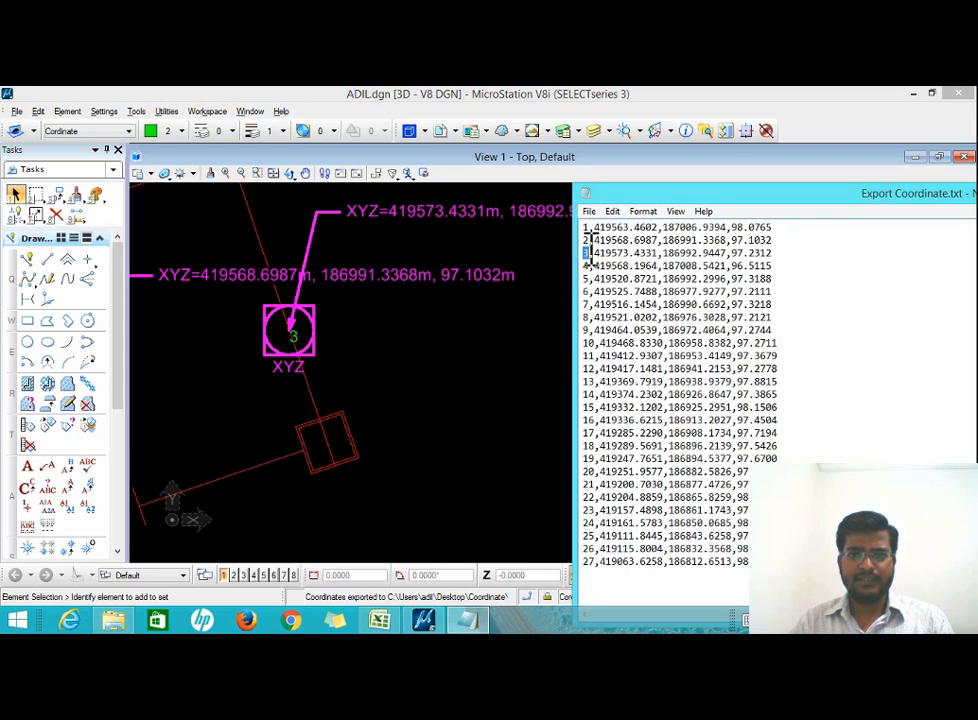